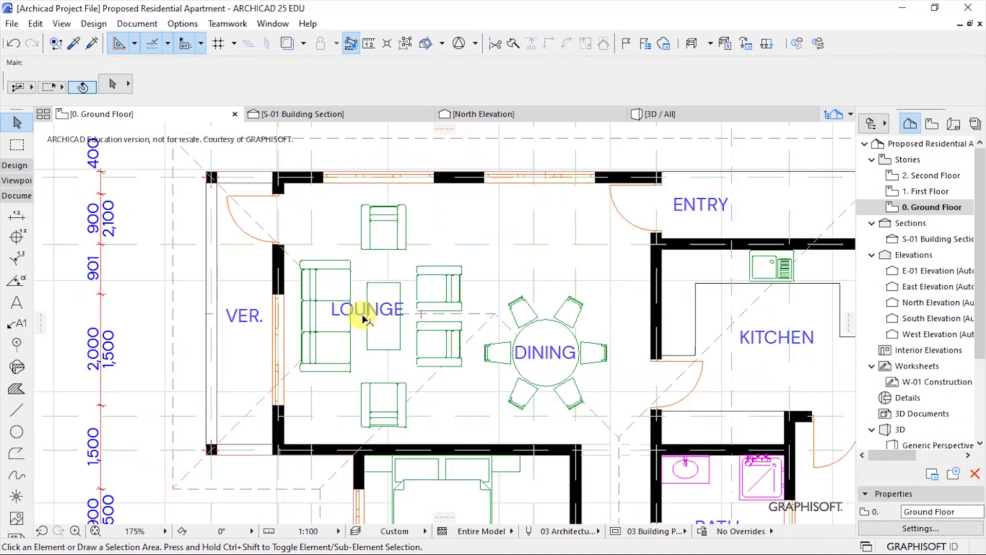
Examine the ground floor plan with its grid and dimensions, and inspect the S-01 Building Section
{"action": "scroll", "coordinate": [387, 145], "scroll_direction": "down", "scroll_amount": 6}
{"action": "scroll", "coordinate": [387, 145], "scroll_direction": "up", "scroll_amount": 4}
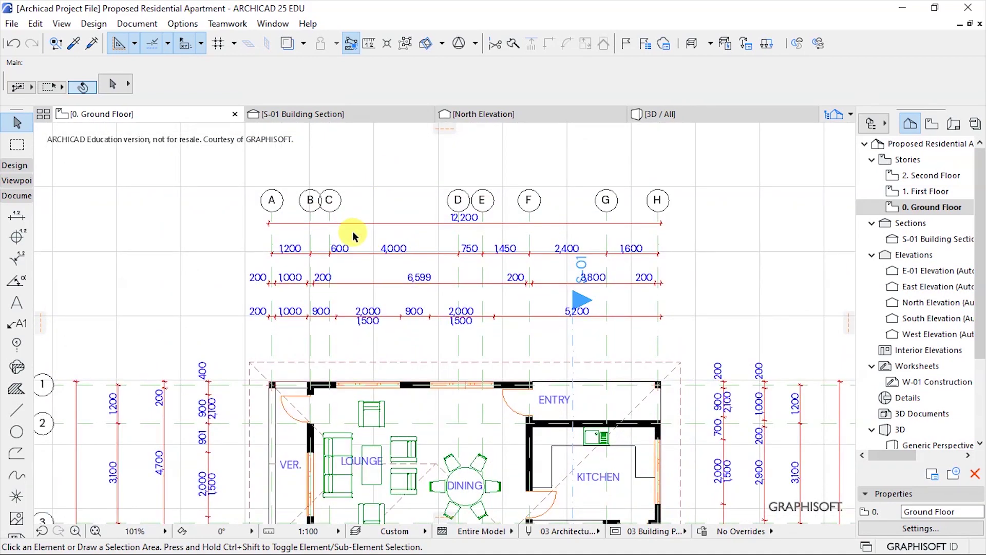
{"action": "scroll", "coordinate": [353, 236], "scroll_direction": "down", "scroll_amount": 6}
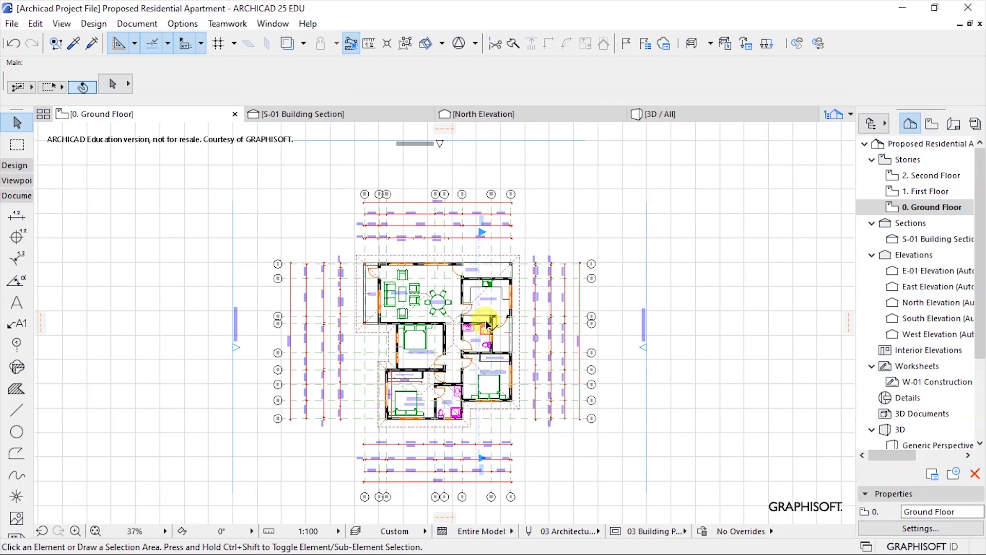
{"action": "left_click", "coordinate": [313, 114]}
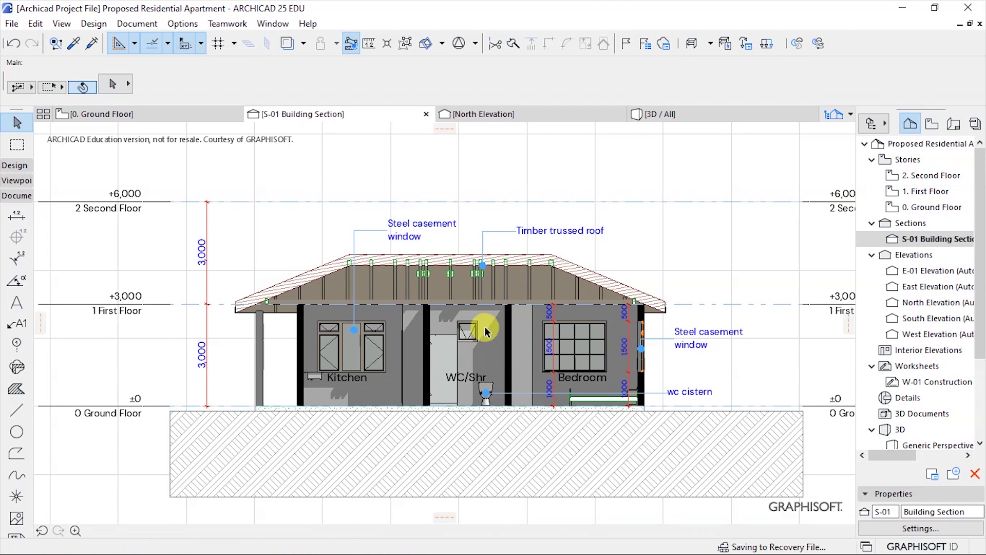
{"action": "scroll", "coordinate": [485, 366], "scroll_direction": "up", "scroll_amount": 5}
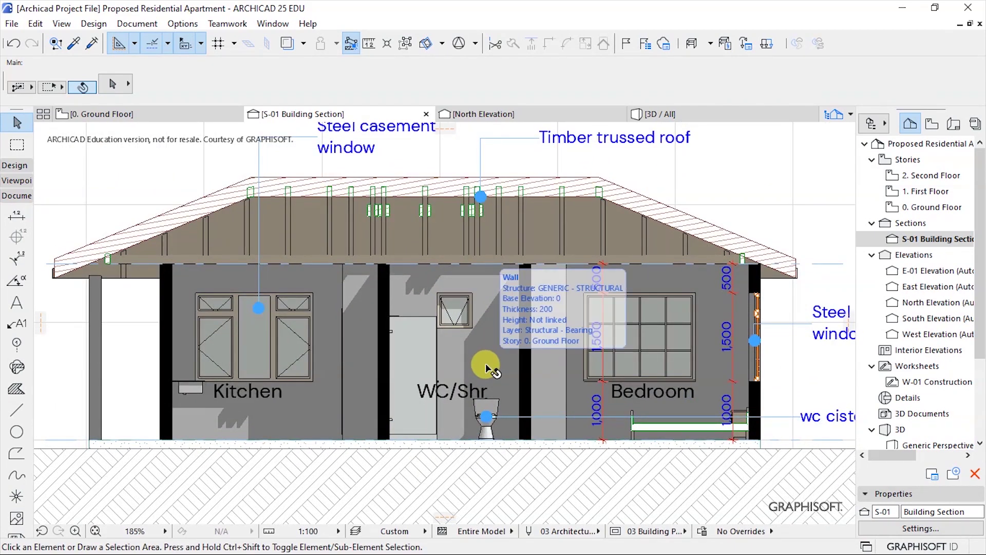
{"action": "scroll", "coordinate": [486, 364], "scroll_direction": "down", "scroll_amount": 4}
View the North Elevation and the 3D model, and return to the ground floor plan
{"action": "left_click", "coordinate": [481, 114]}
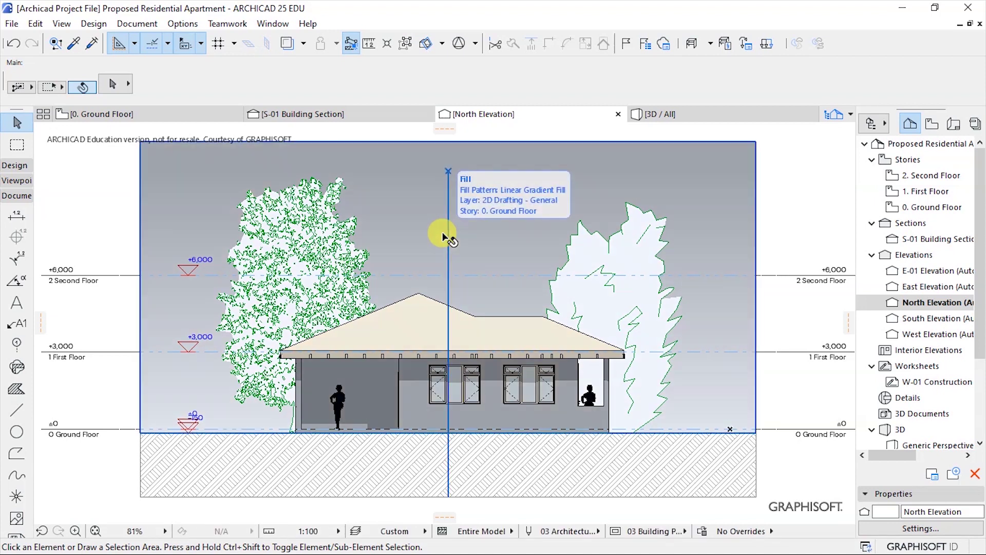
{"action": "left_click", "coordinate": [662, 114]}
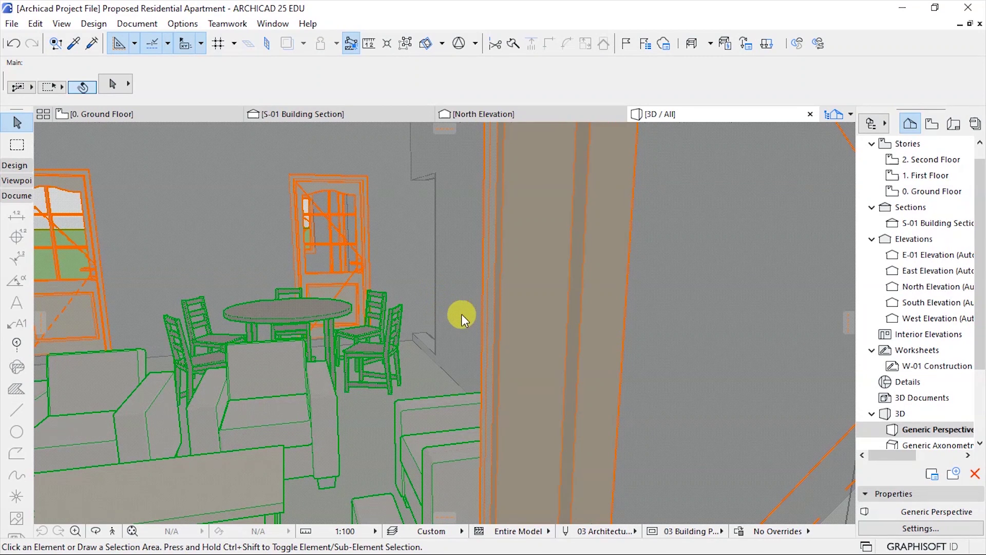
{"action": "left_click", "coordinate": [175, 115]}
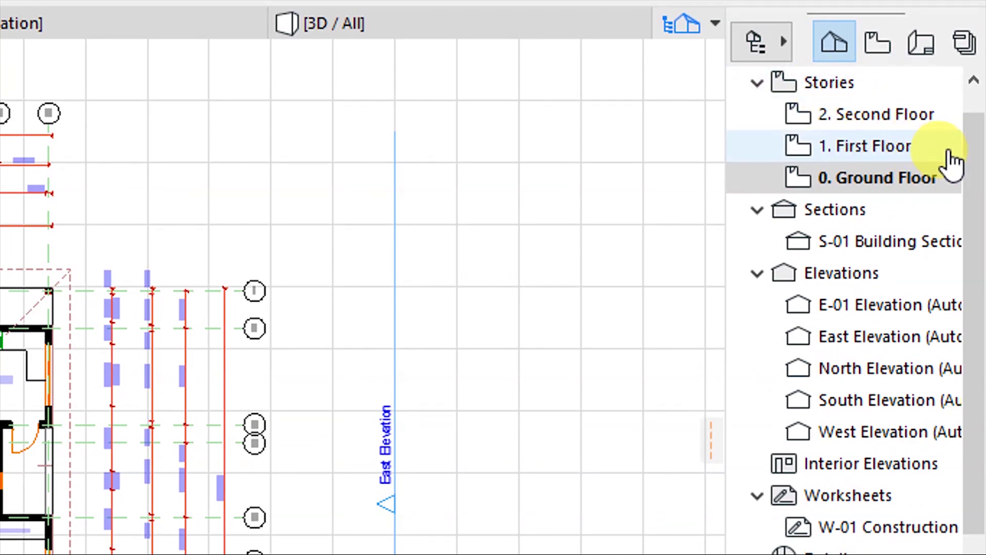
Show the Project Map and collapse its Stories, Sections, Elevations, Worksheets and 3D branches
{"action": "left_click", "coordinate": [833, 86]}
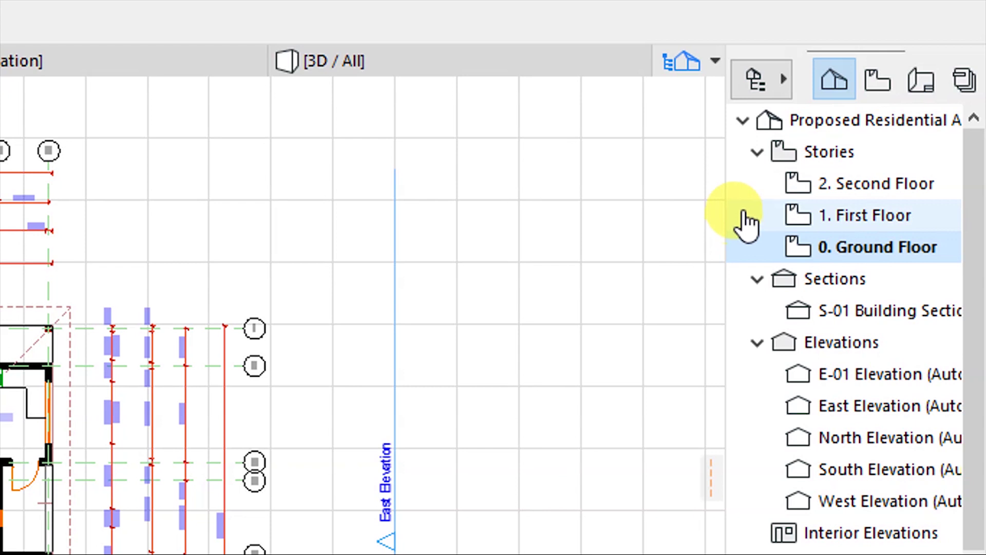
{"action": "left_click", "coordinate": [756, 153]}
{"action": "left_click", "coordinate": [755, 184]}
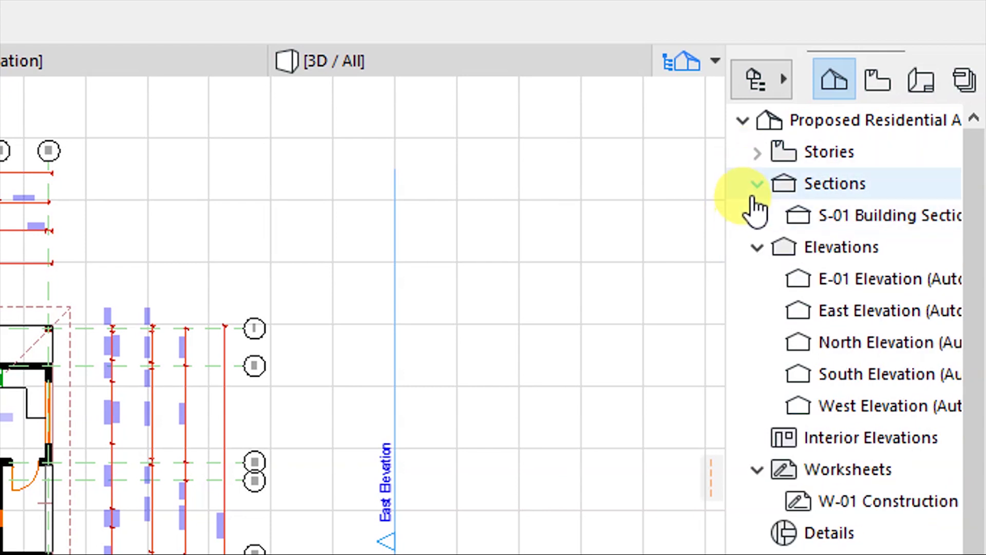
{"action": "left_click", "coordinate": [756, 184]}
{"action": "left_click", "coordinate": [756, 217]}
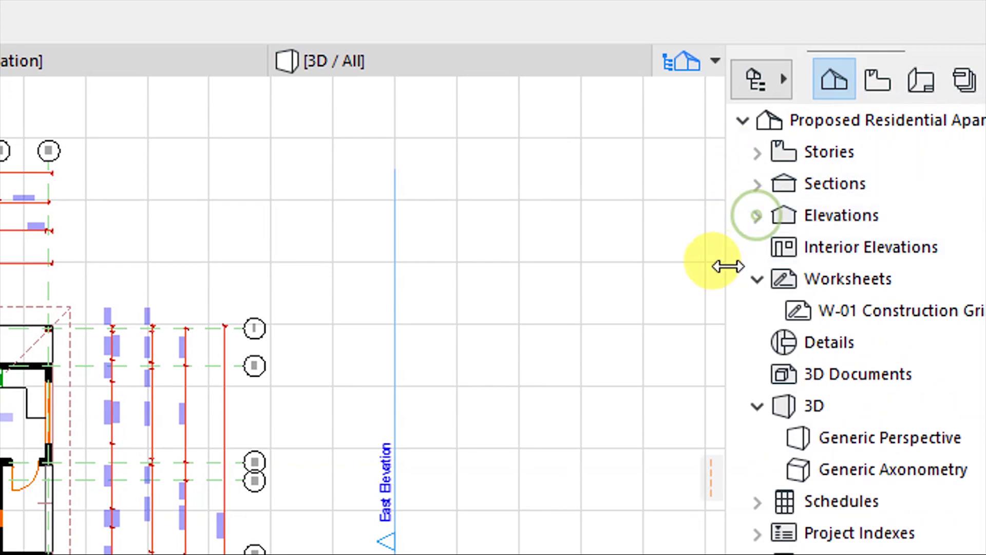
{"action": "left_click", "coordinate": [758, 280]}
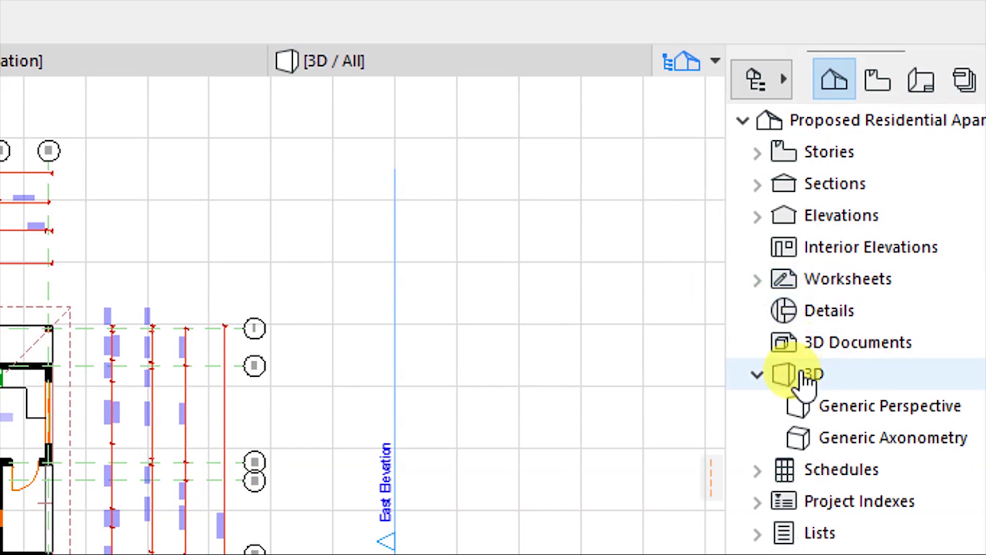
{"action": "left_click", "coordinate": [757, 374]}
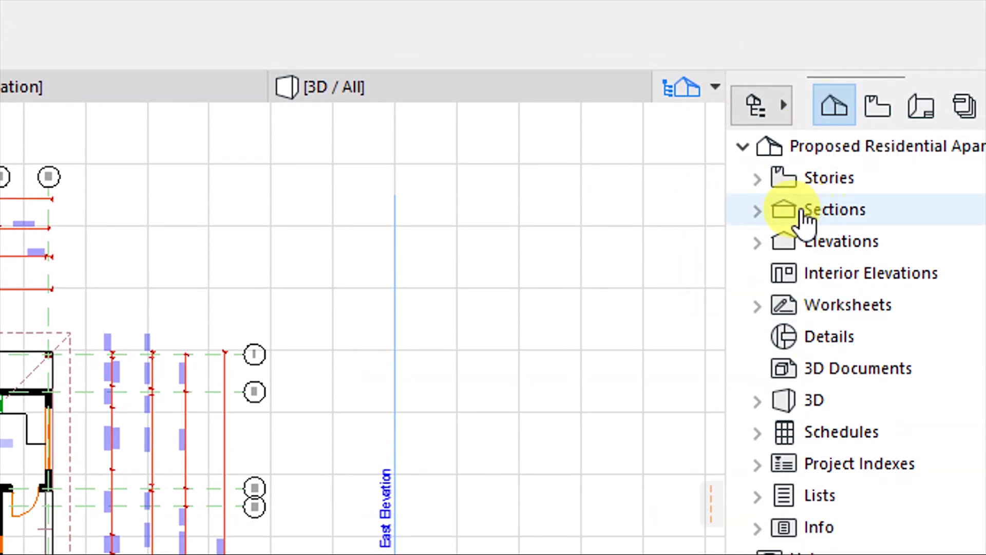
{"action": "left_click", "coordinate": [770, 190]}
{"action": "left_click", "coordinate": [794, 213]}
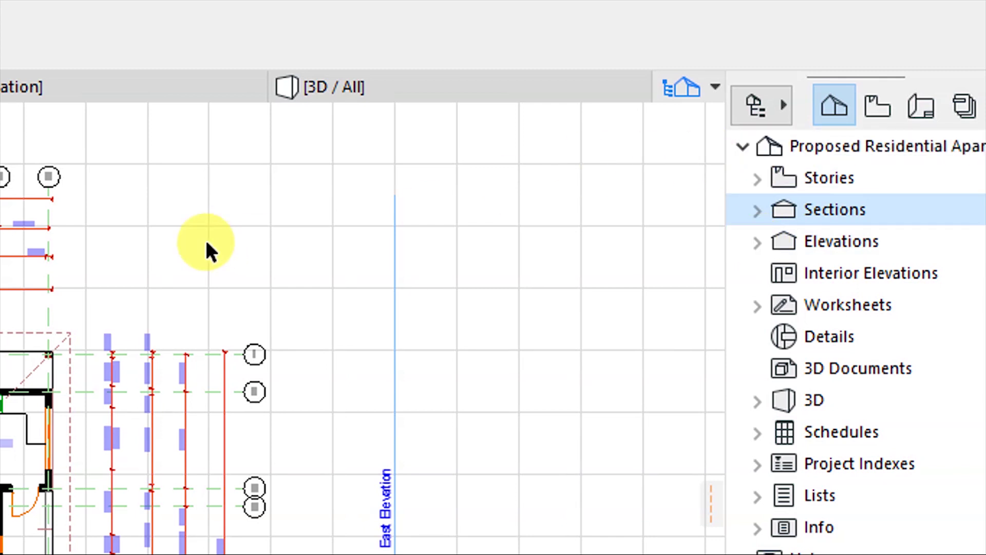
Switch to the View Map and open the First Floor and Ground Floor structural plan views to examine them
{"action": "left_click", "coordinate": [870, 109]}
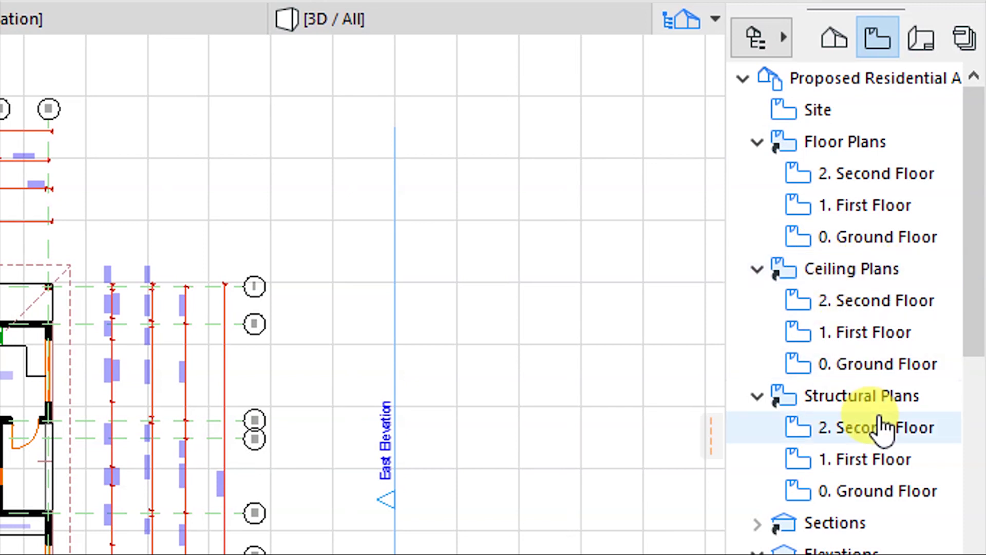
{"action": "double_click", "coordinate": [865, 459]}
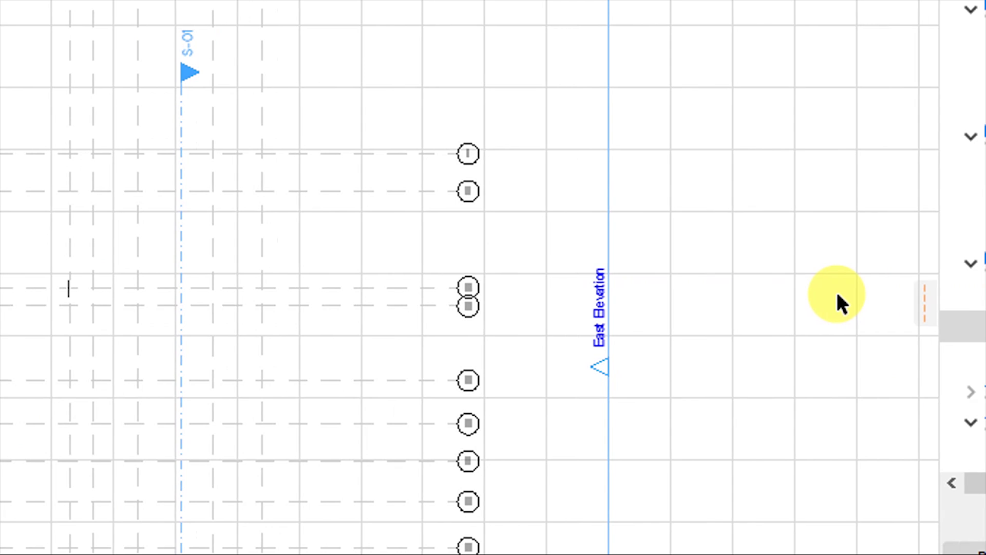
{"action": "double_click", "coordinate": [873, 359]}
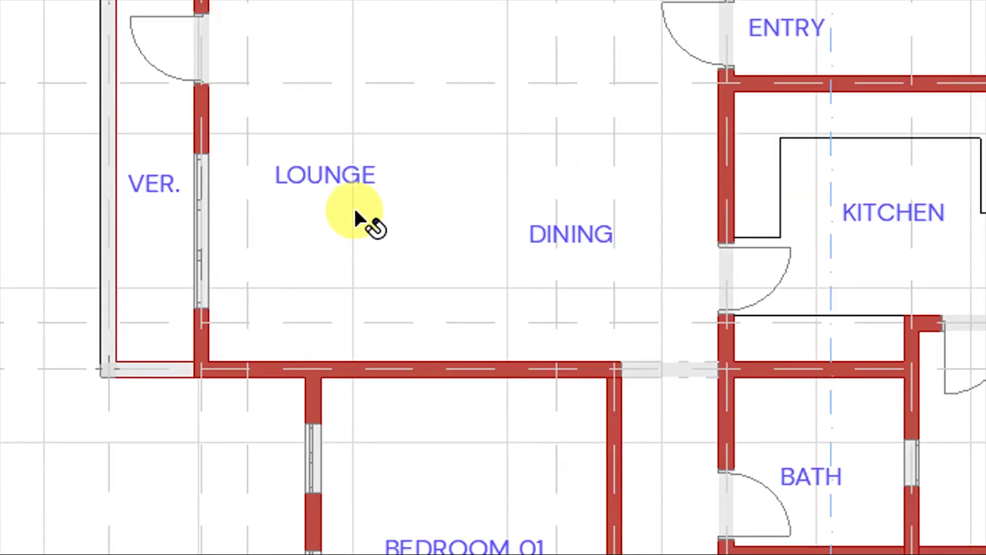
{"action": "scroll", "coordinate": [360, 219], "scroll_direction": "down", "scroll_amount": 5}
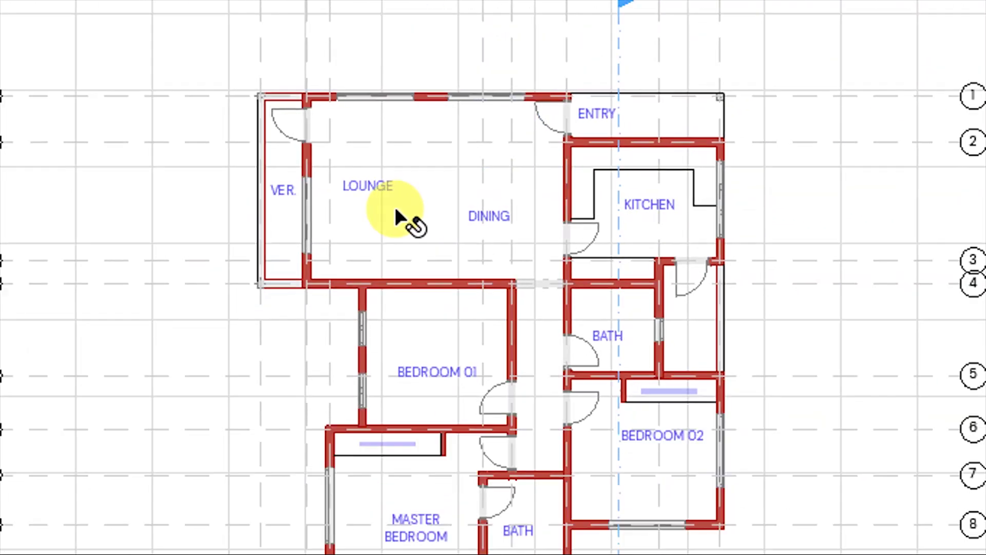
{"action": "scroll", "coordinate": [440, 425], "scroll_direction": "up", "scroll_amount": 3}
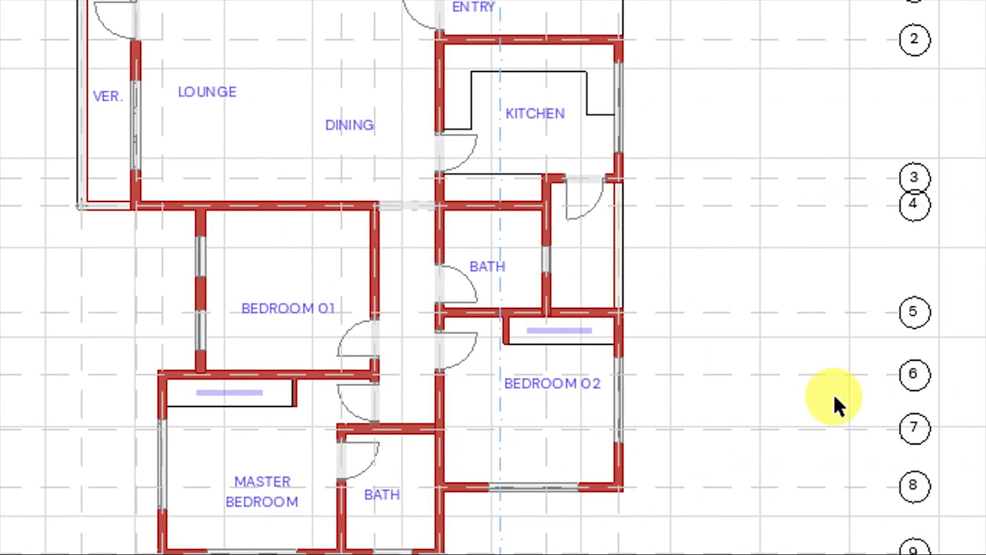
{"action": "scroll", "coordinate": [972, 460], "scroll_direction": "down", "scroll_amount": 5}
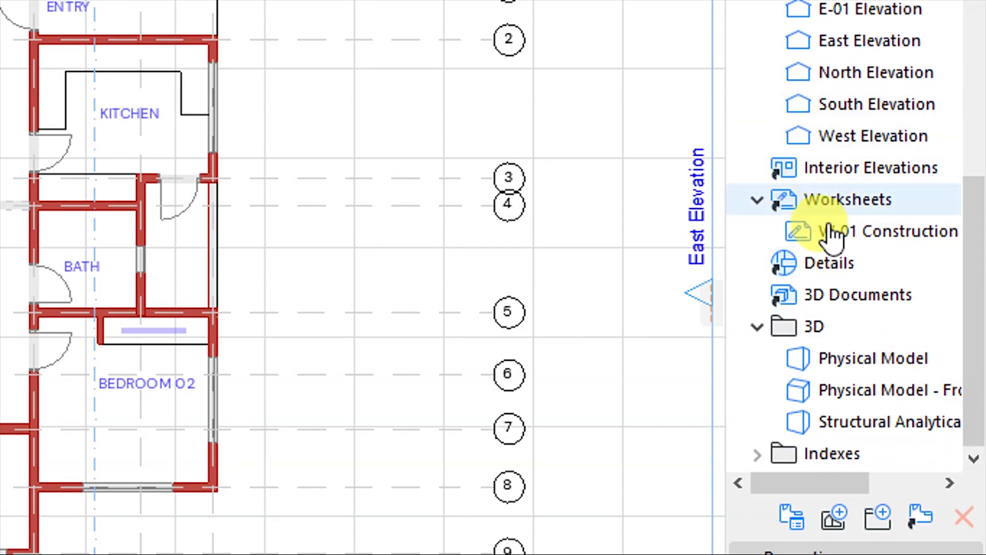
{"action": "scroll", "coordinate": [865, 248], "scroll_direction": "up", "scroll_amount": 5}
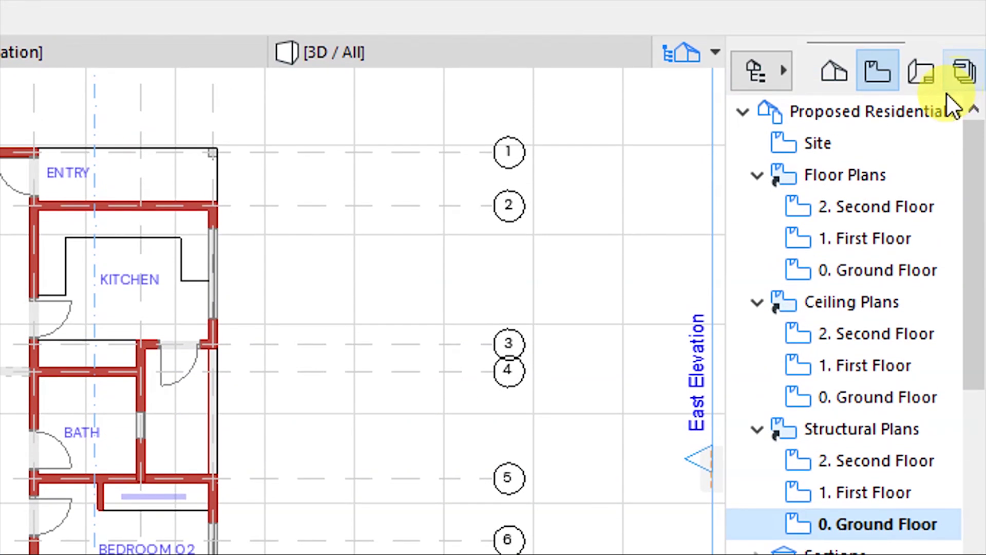
Show the Layout Book and open the A4 Portrait master layout
{"action": "left_click", "coordinate": [920, 81]}
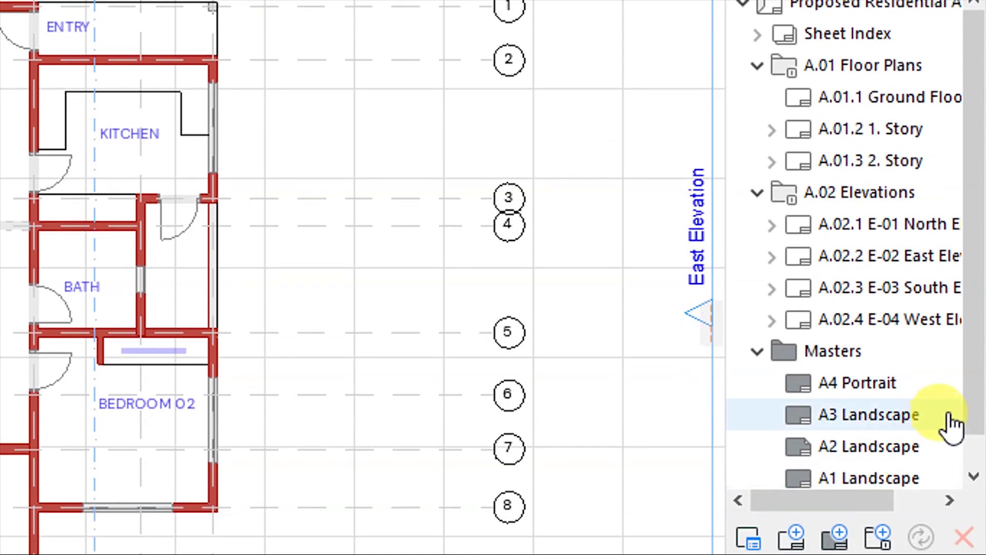
{"action": "left_click_drag", "start_coordinate": [966, 482], "coordinate": [976, 545]}
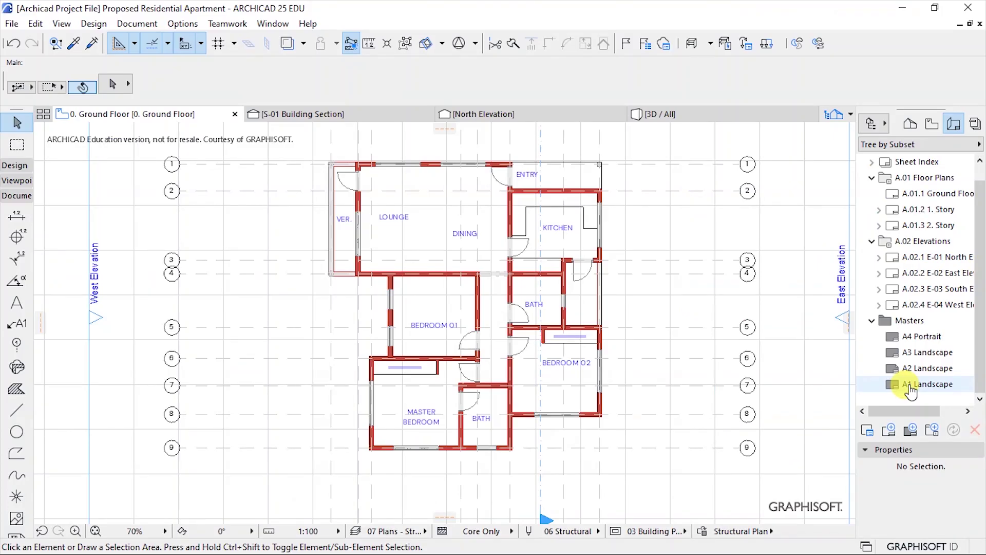
{"action": "double_click", "coordinate": [920, 337]}
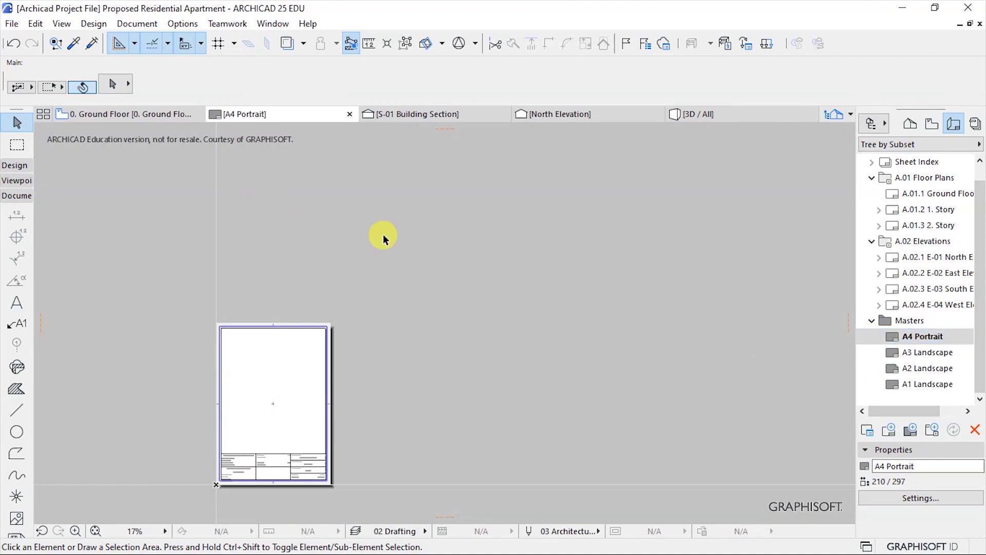
Examine the A4 Portrait master's sheet border, margins and title block fields
{"action": "scroll", "coordinate": [438, 242], "scroll_direction": "down", "scroll_amount": 2}
{"action": "scroll", "coordinate": [315, 324], "scroll_direction": "up", "scroll_amount": 4}
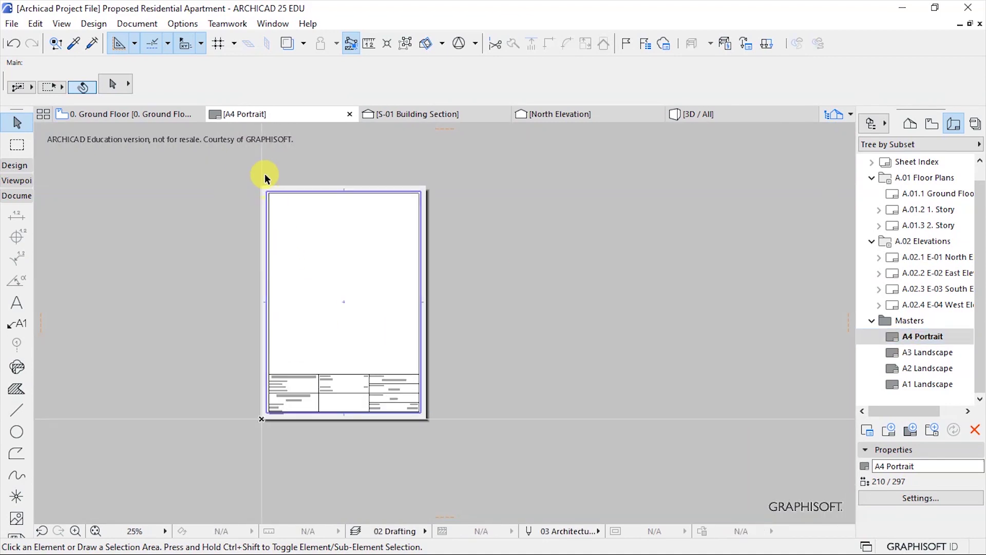
{"action": "scroll", "coordinate": [266, 180], "scroll_direction": "up", "scroll_amount": 4}
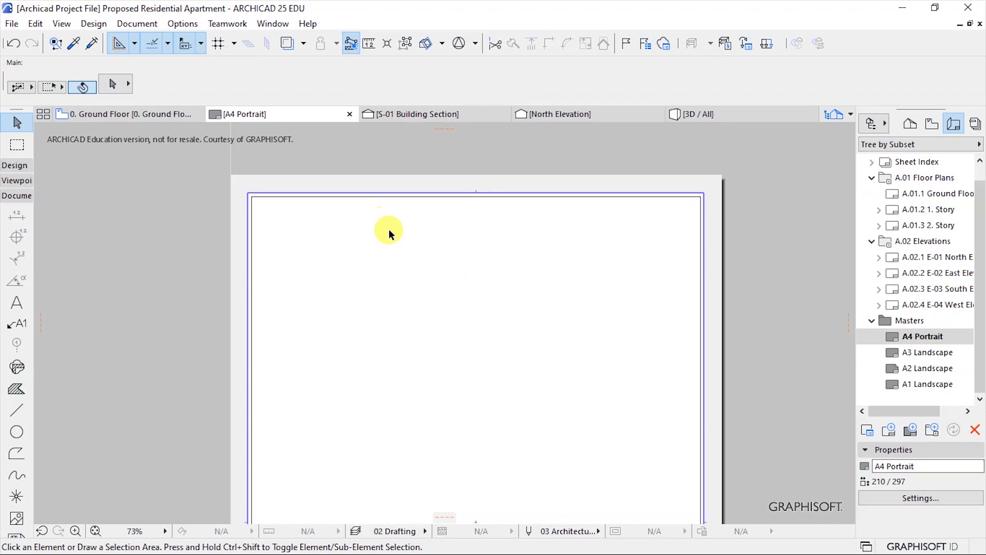
{"action": "scroll", "coordinate": [399, 246], "scroll_direction": "down", "scroll_amount": 1}
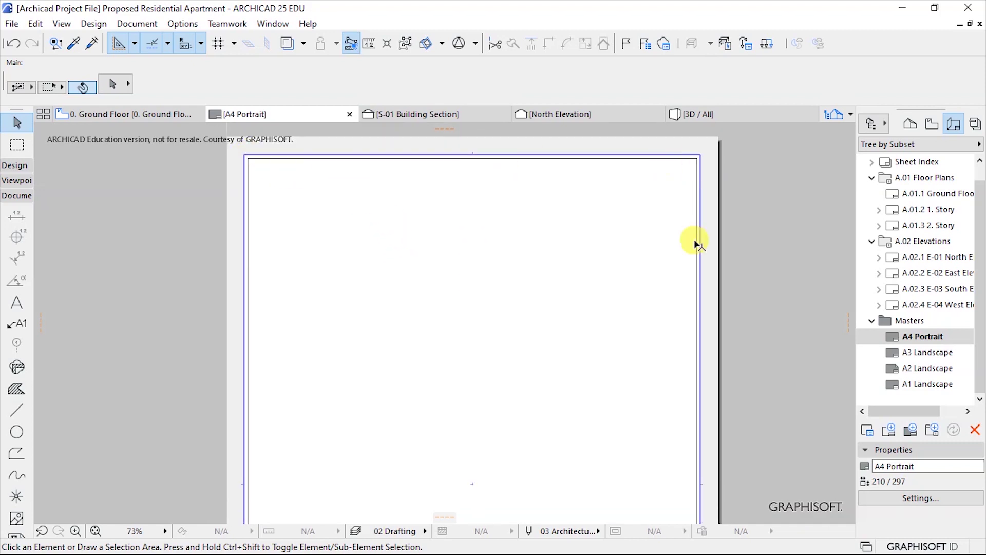
{"action": "scroll", "coordinate": [377, 212], "scroll_direction": "down", "scroll_amount": 4}
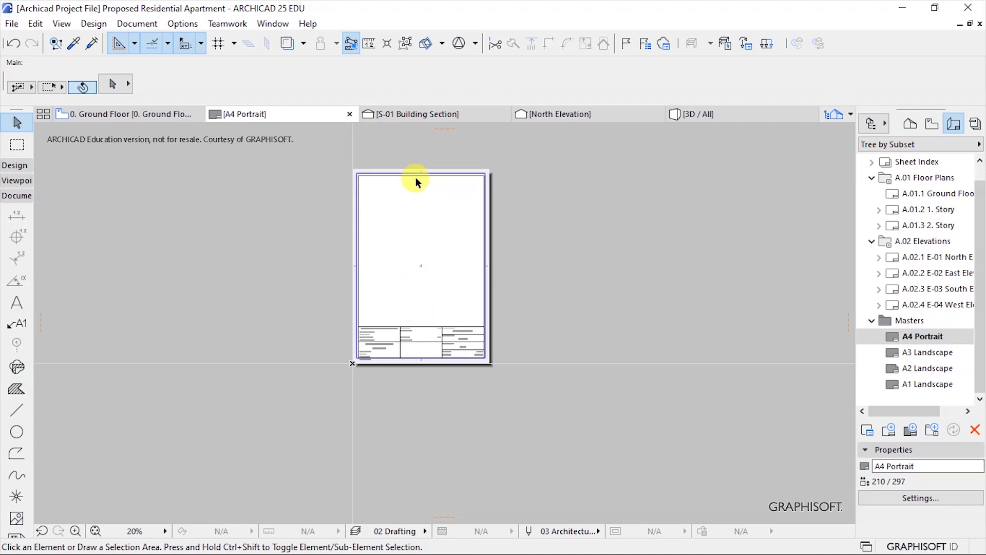
{"action": "scroll", "coordinate": [404, 213], "scroll_direction": "up", "scroll_amount": 2}
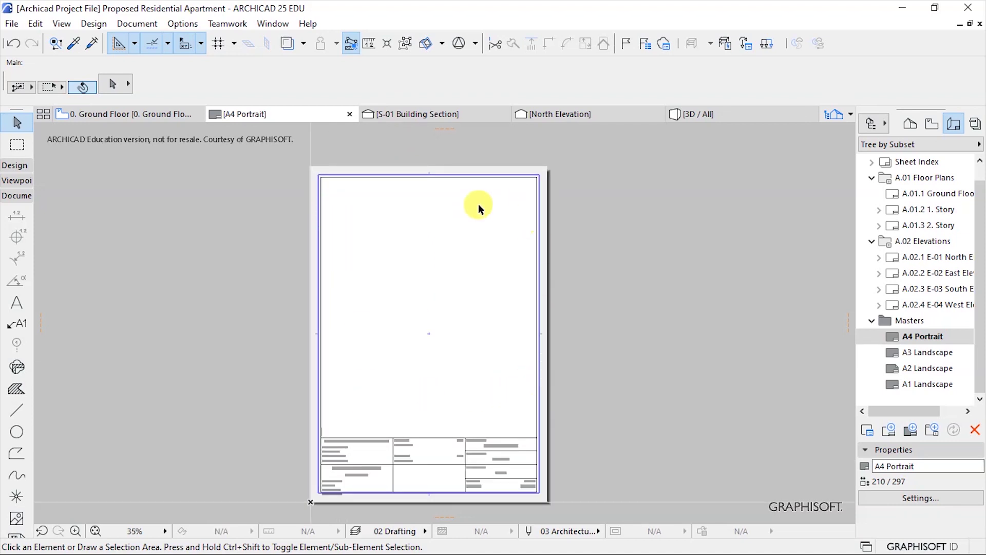
{"action": "scroll", "coordinate": [413, 198], "scroll_direction": "down", "scroll_amount": 1}
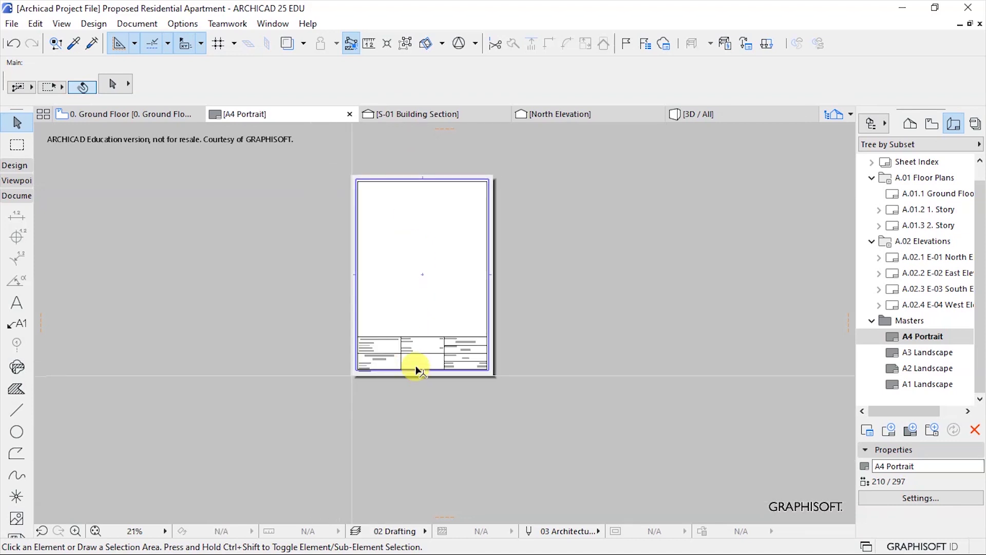
{"action": "scroll", "coordinate": [407, 368], "scroll_direction": "up", "scroll_amount": 3}
{"action": "scroll", "coordinate": [397, 332], "scroll_direction": "up", "scroll_amount": 1}
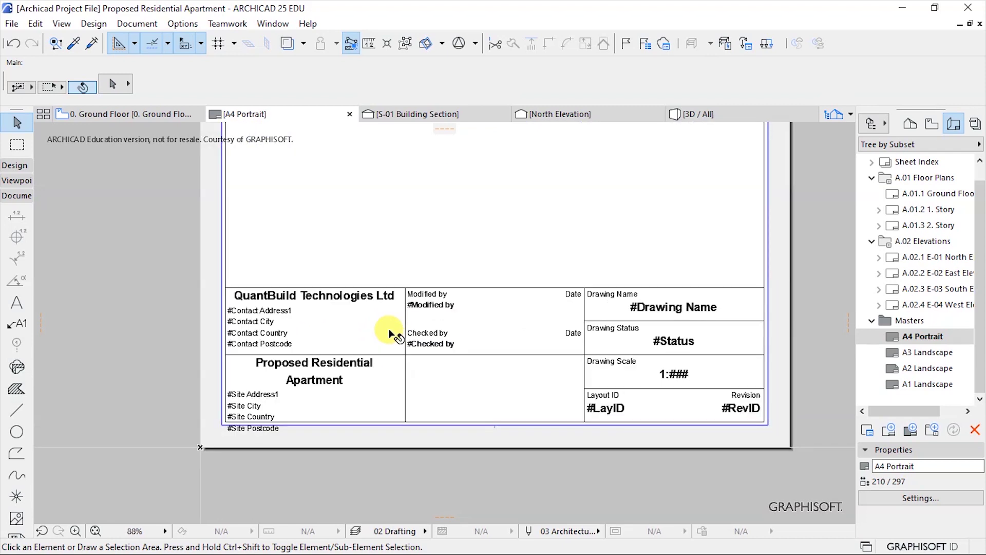
Open the A3 Landscape master layout and examine its title block, revision history and company logo area
{"action": "left_click", "coordinate": [934, 354]}
{"action": "scroll", "coordinate": [270, 436], "scroll_direction": "down", "scroll_amount": 6}
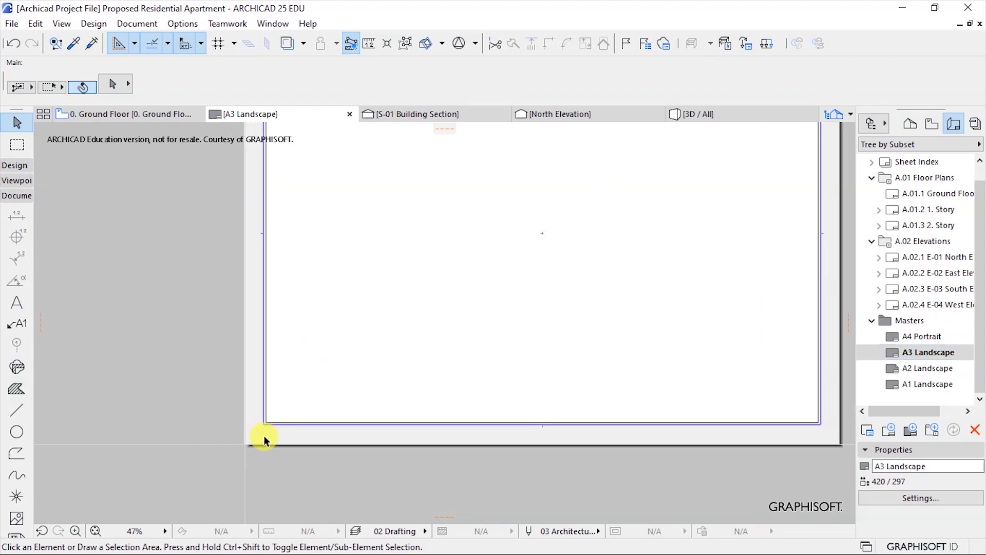
{"action": "scroll", "coordinate": [517, 390], "scroll_direction": "up", "scroll_amount": 5}
{"action": "scroll", "coordinate": [630, 316], "scroll_direction": "down", "scroll_amount": 2}
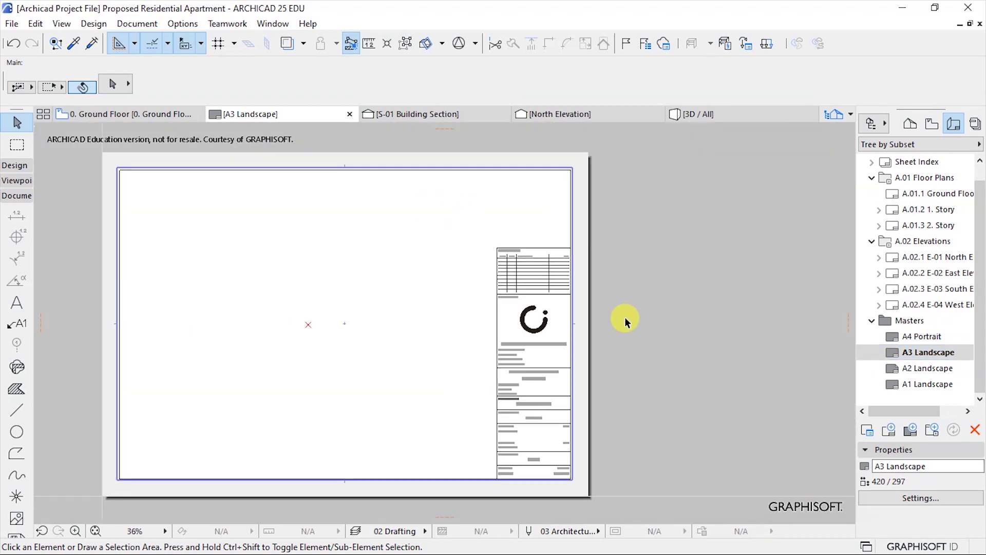
{"action": "scroll", "coordinate": [627, 187], "scroll_direction": "up", "scroll_amount": 3}
{"action": "scroll", "coordinate": [628, 191], "scroll_direction": "up", "scroll_amount": 3}
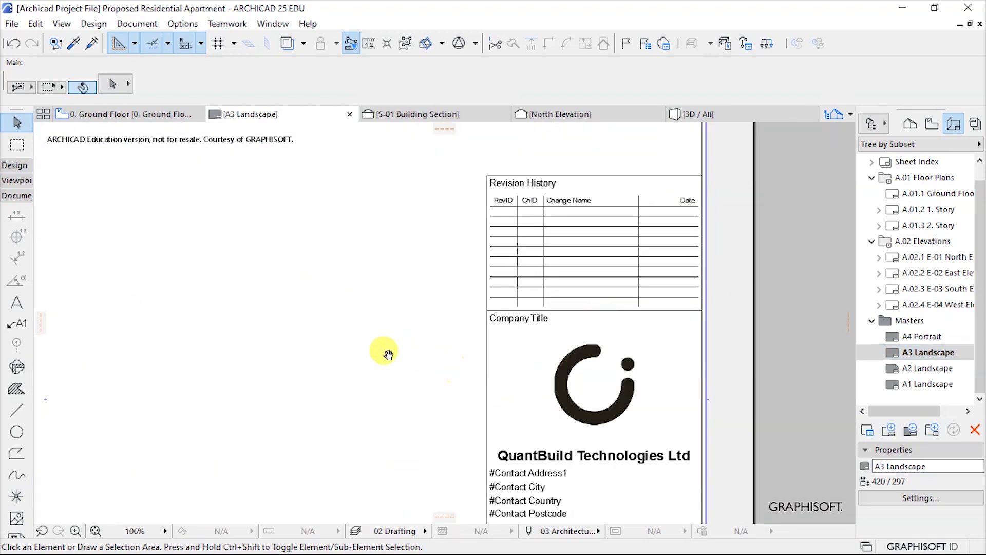
{"action": "middle_click_drag", "start_coordinate": [384, 350], "coordinate": [384, 159]}
{"action": "scroll", "coordinate": [596, 359], "scroll_direction": "down", "scroll_amount": 5}
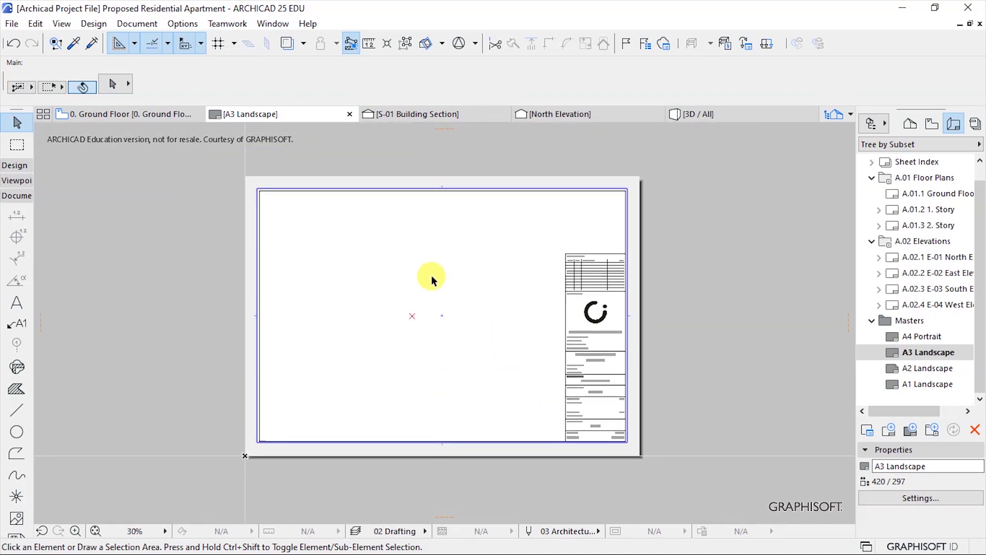
Open the A2 Landscape master layout and examine its revision table, company logo and title block fields
{"action": "double_click", "coordinate": [919, 368]}
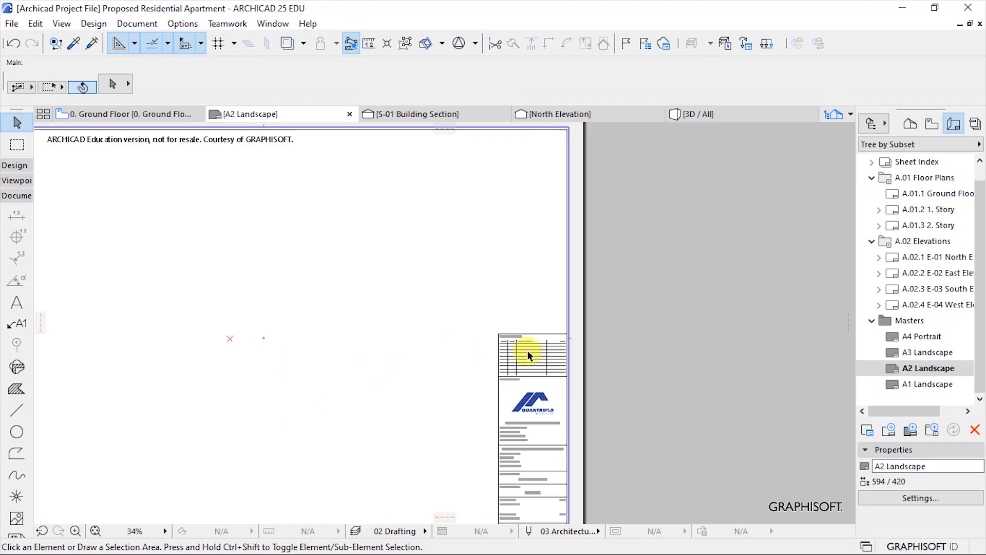
{"action": "scroll", "coordinate": [527, 351], "scroll_direction": "down", "scroll_amount": 1}
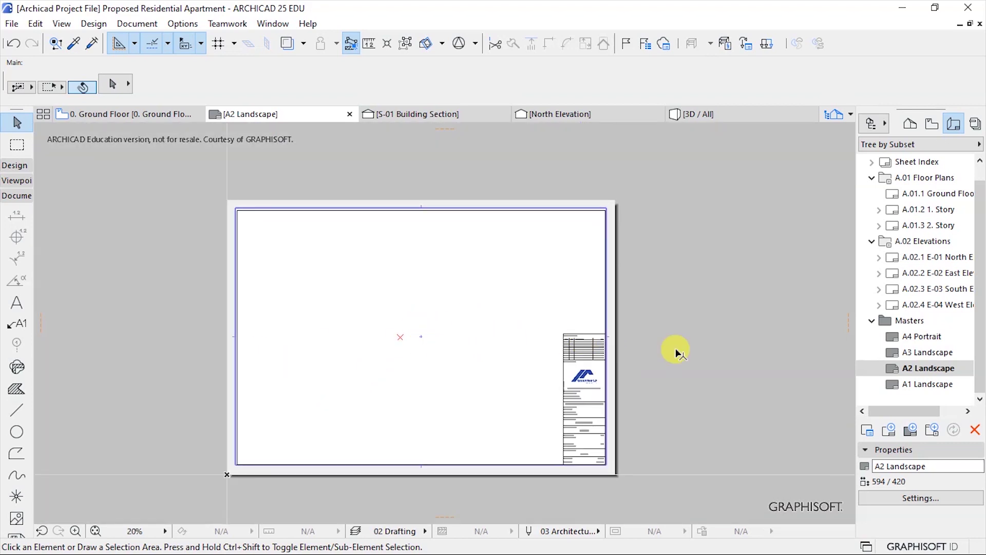
{"action": "scroll", "coordinate": [624, 479], "scroll_direction": "up", "scroll_amount": 4}
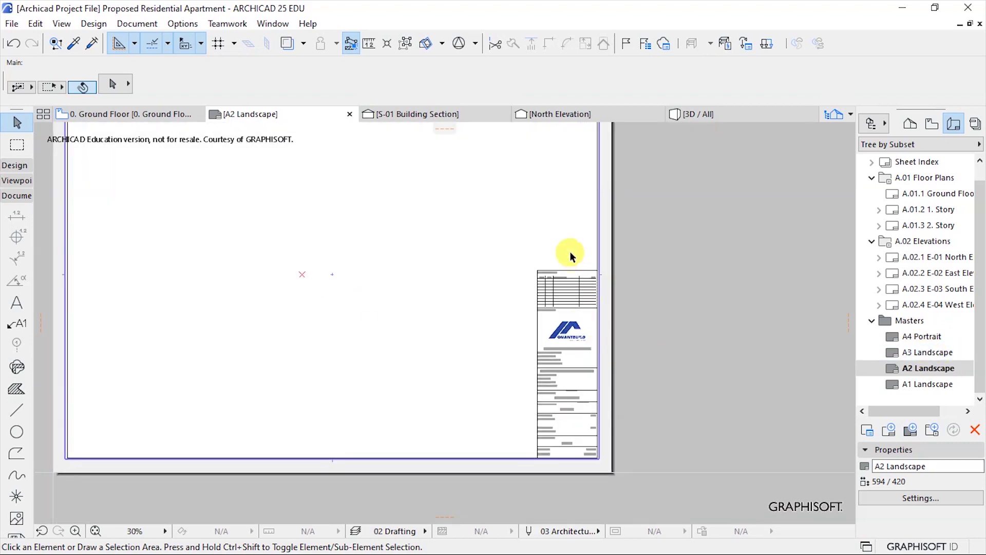
{"action": "scroll", "coordinate": [530, 340], "scroll_direction": "down", "scroll_amount": 2}
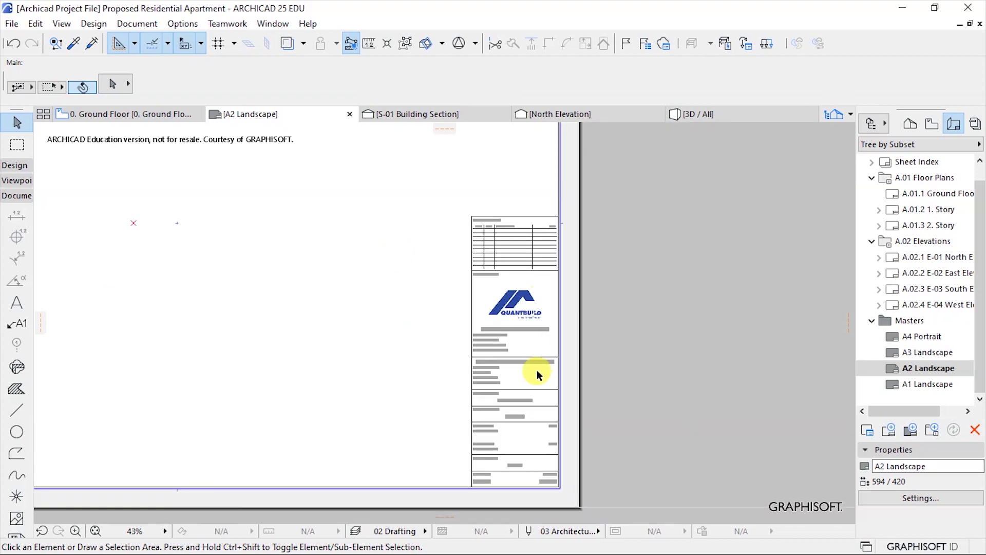
{"action": "scroll", "coordinate": [509, 478], "scroll_direction": "up", "scroll_amount": 3}
{"action": "left_click", "coordinate": [493, 182]}
{"action": "left_click", "coordinate": [352, 238]}
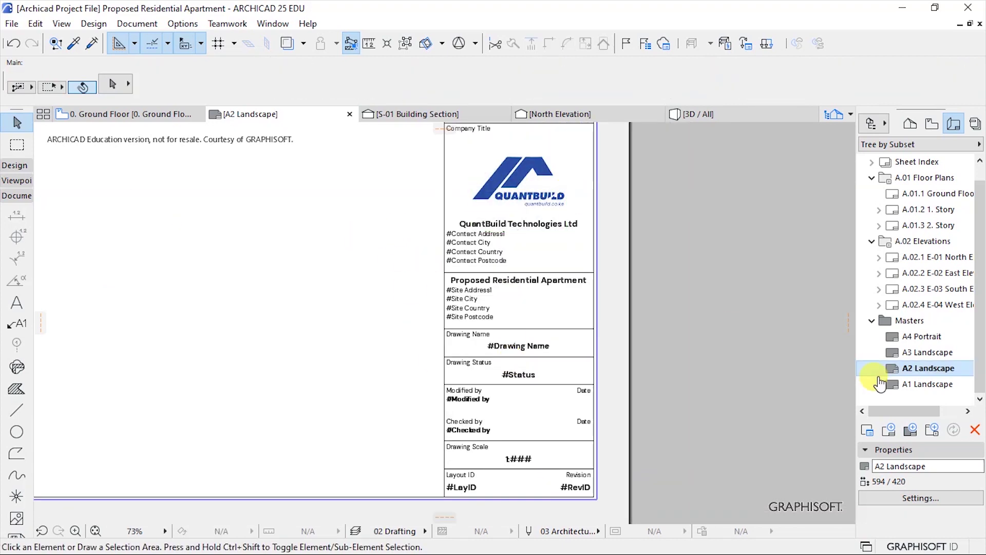
Open the A1 Landscape master layout and examine its company logo, title block fields and sheet border
{"action": "double_click", "coordinate": [925, 384]}
{"action": "scroll", "coordinate": [471, 401], "scroll_direction": "down", "scroll_amount": 3}
{"action": "scroll", "coordinate": [653, 413], "scroll_direction": "up", "scroll_amount": 10}
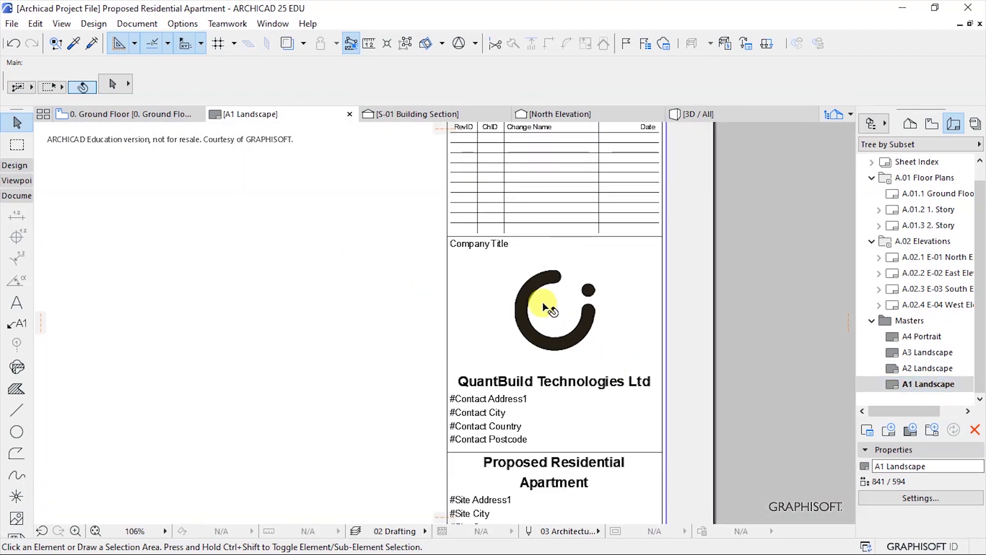
{"action": "left_click", "coordinate": [547, 309]}
{"action": "scroll", "coordinate": [485, 326], "scroll_direction": "down", "scroll_amount": 5}
{"action": "scroll", "coordinate": [482, 343], "scroll_direction": "up", "scroll_amount": 4}
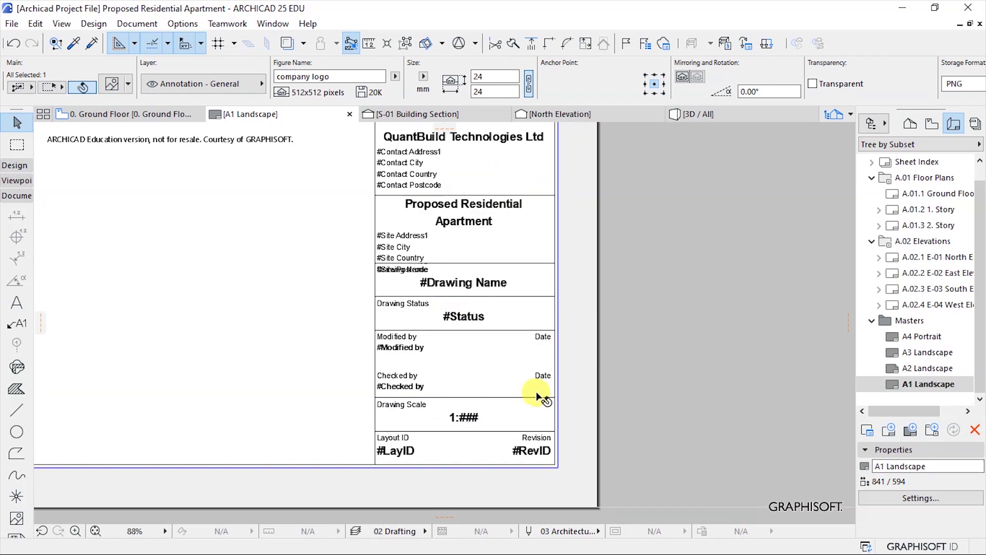
{"action": "scroll", "coordinate": [681, 450], "scroll_direction": "down", "scroll_amount": 7}
{"action": "left_click", "coordinate": [775, 342]}
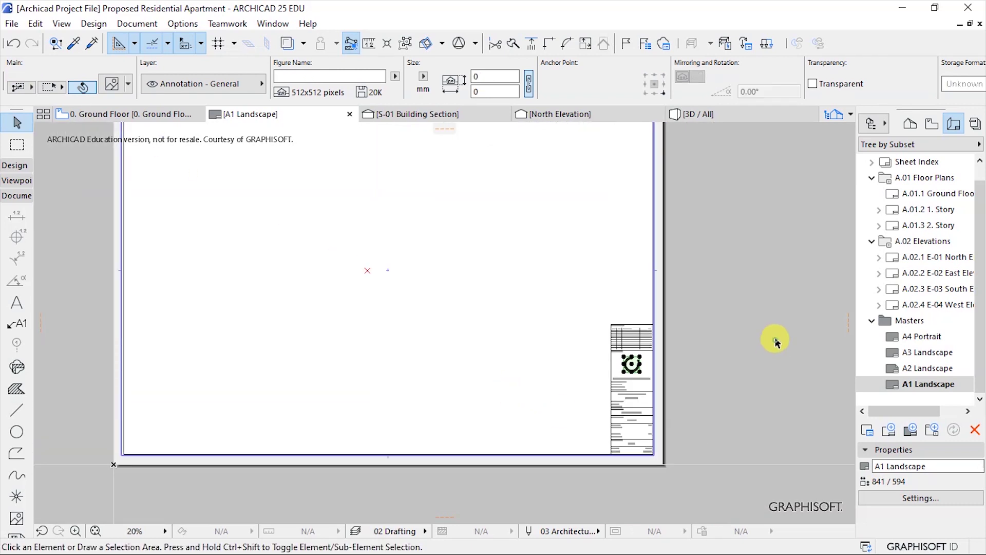
{"action": "scroll", "coordinate": [731, 381], "scroll_direction": "down", "scroll_amount": 1}
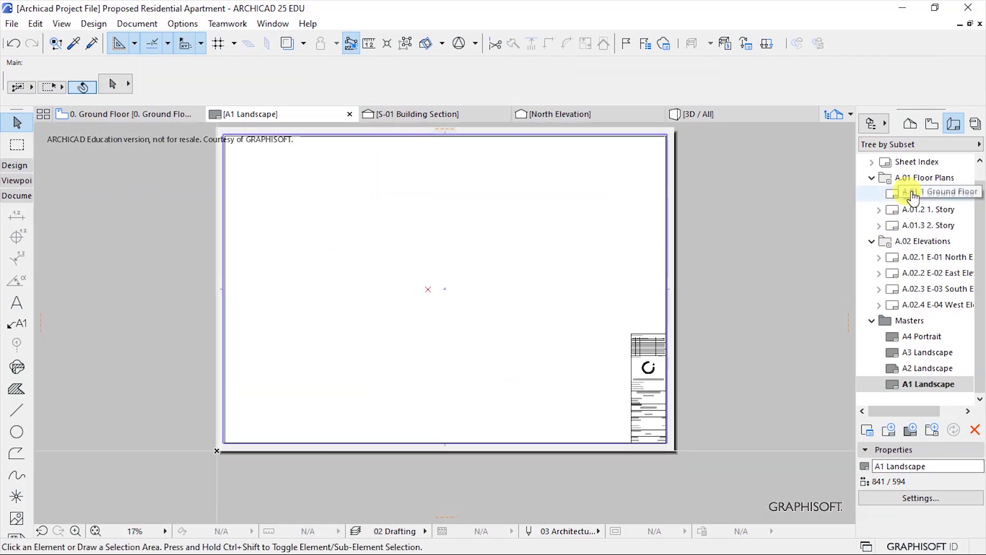
Delete the E-01 North Elevation and E-04 West Elevation layouts from the A.02 Elevations subset
{"action": "left_click", "coordinate": [894, 260]}
{"action": "right_click", "coordinate": [893, 259]}
{"action": "left_click", "coordinate": [880, 361]}
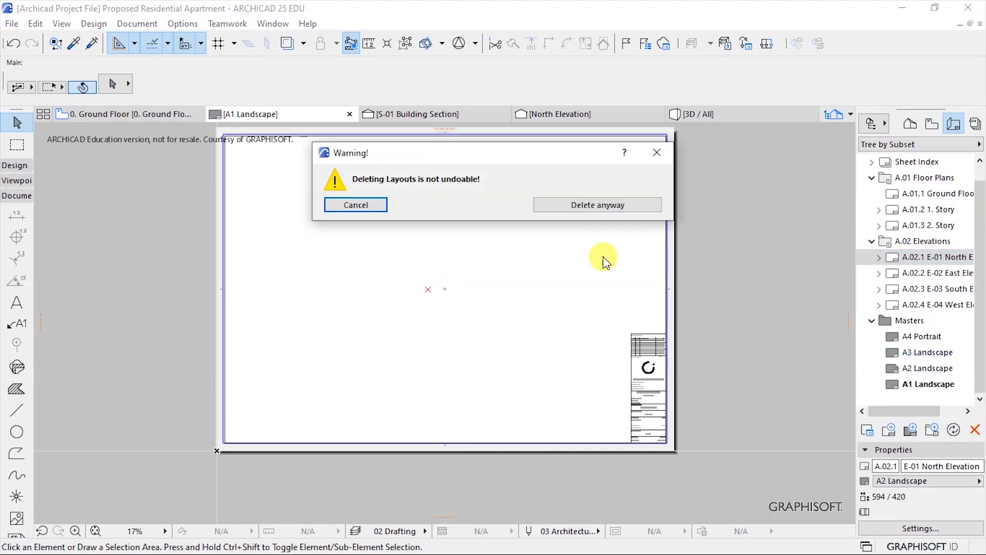
{"action": "left_click", "coordinate": [597, 204]}
{"action": "right_click", "coordinate": [946, 304]}
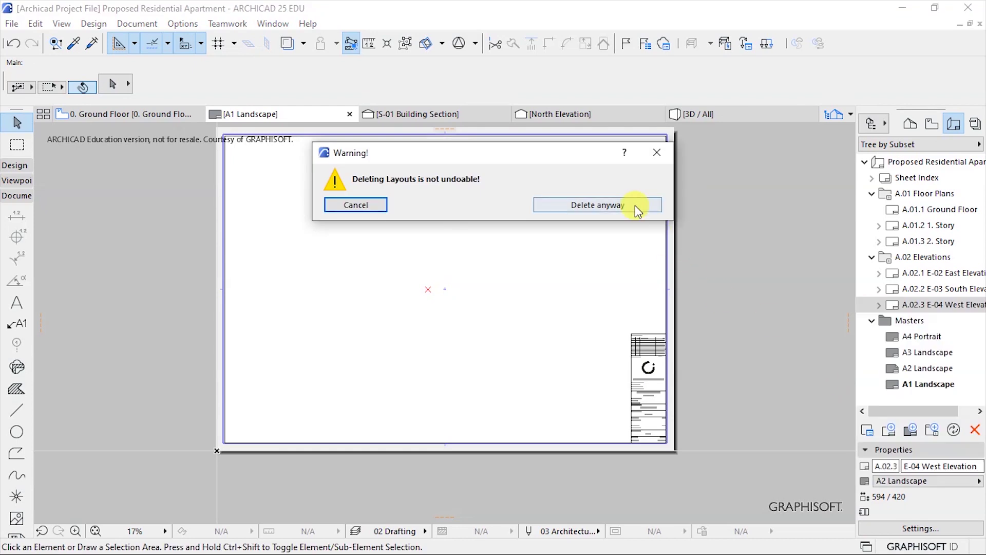
{"action": "left_click", "coordinate": [635, 205]}
Delete the E-03 South Elevation layout from the A.02 Elevations subset and clear the selection on the sheet
{"action": "right_click", "coordinate": [787, 289]}
{"action": "left_click", "coordinate": [785, 289]}
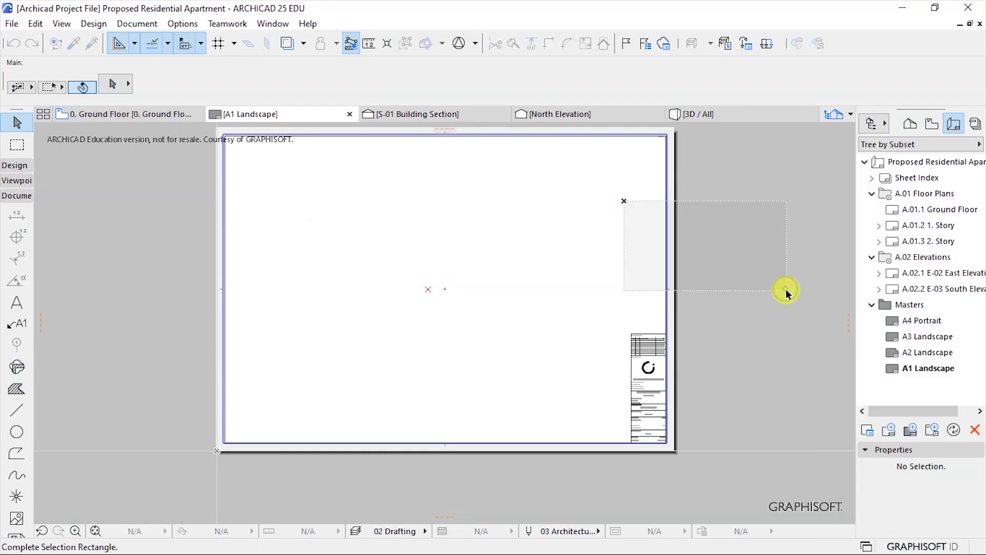
{"action": "left_click", "coordinate": [904, 289]}
{"action": "right_click", "coordinate": [897, 288]}
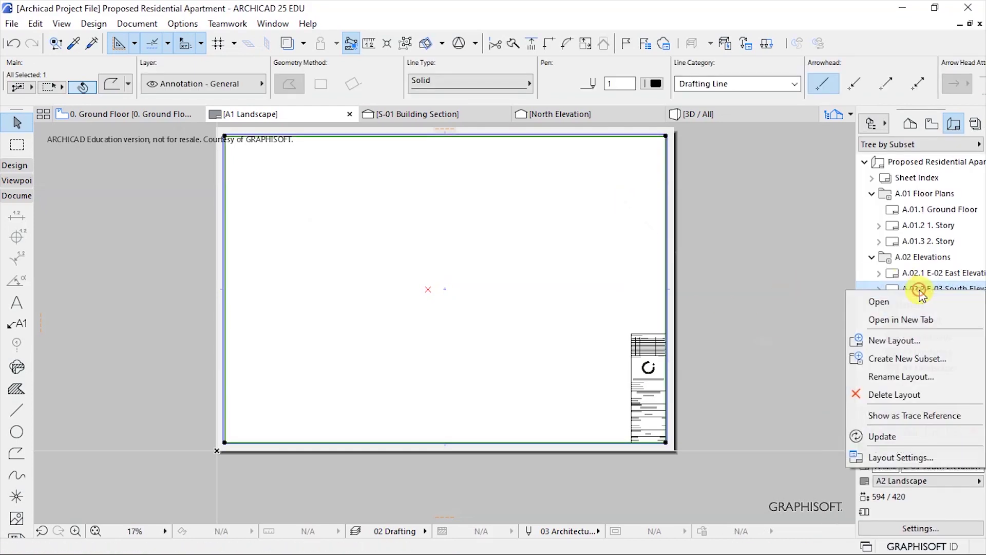
{"action": "left_click", "coordinate": [882, 393]}
{"action": "left_click", "coordinate": [558, 205]}
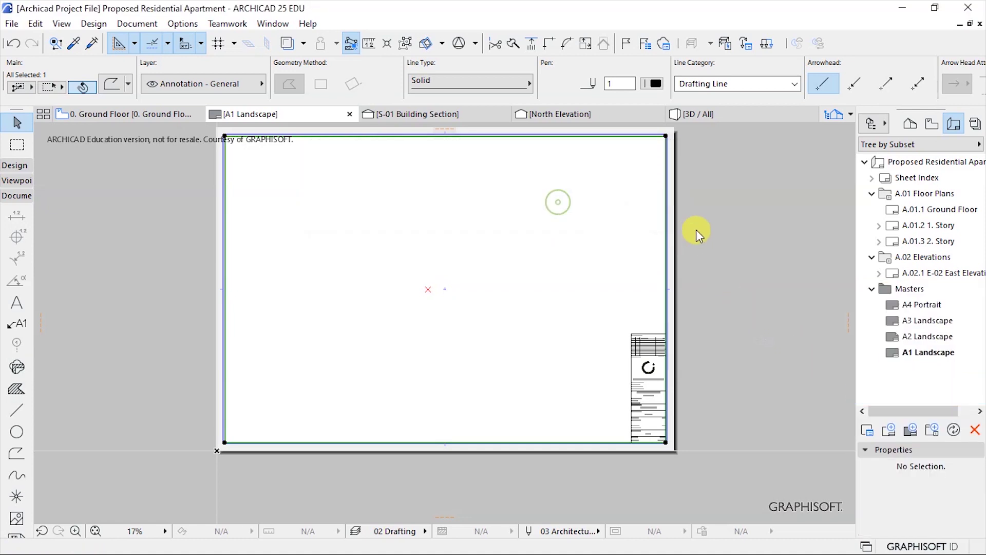
{"action": "left_click", "coordinate": [727, 219]}
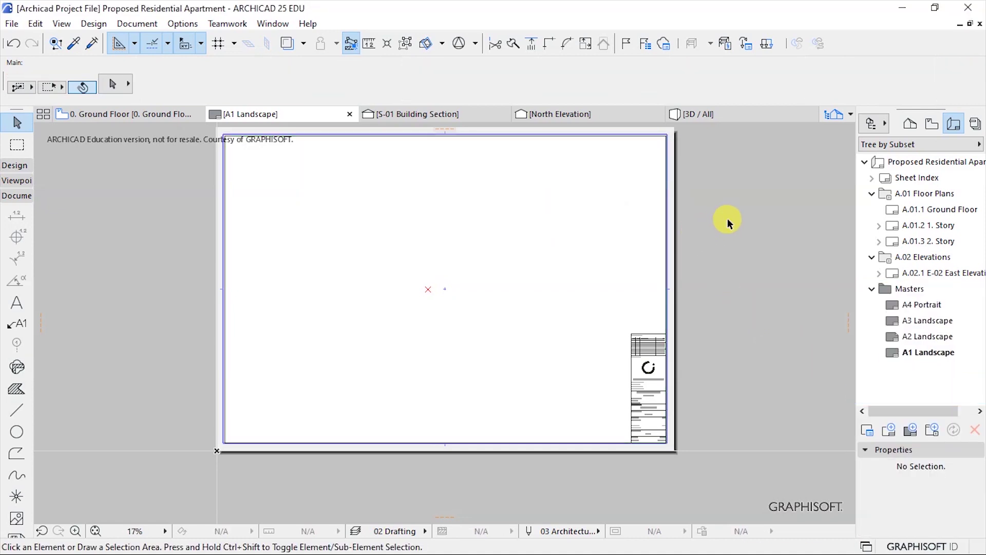
Delete the 2. Story and 1. Story layouts from the A.01 Floor Plans subset
{"action": "left_click", "coordinate": [906, 241]}
{"action": "right_click", "coordinate": [907, 241]}
{"action": "left_click", "coordinate": [884, 343]}
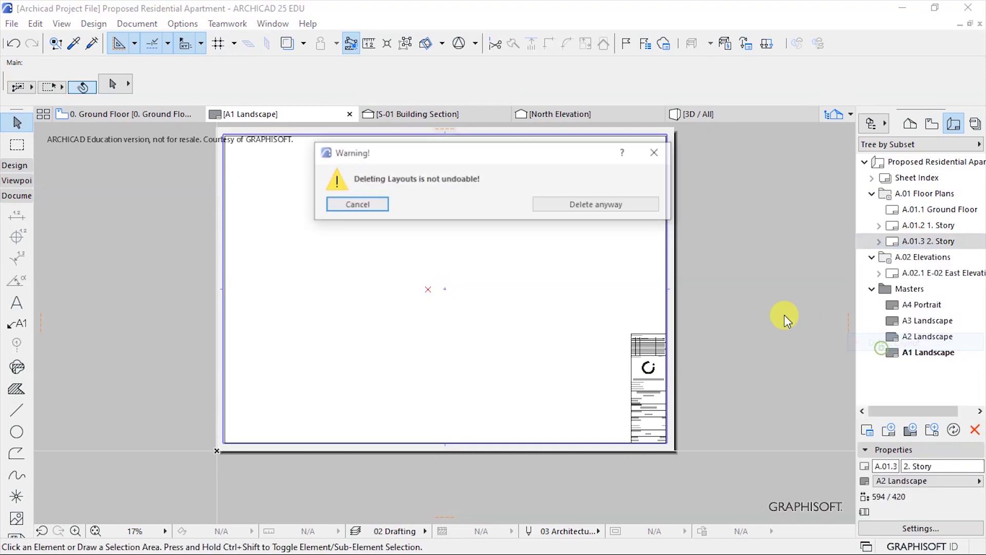
{"action": "left_click", "coordinate": [606, 205]}
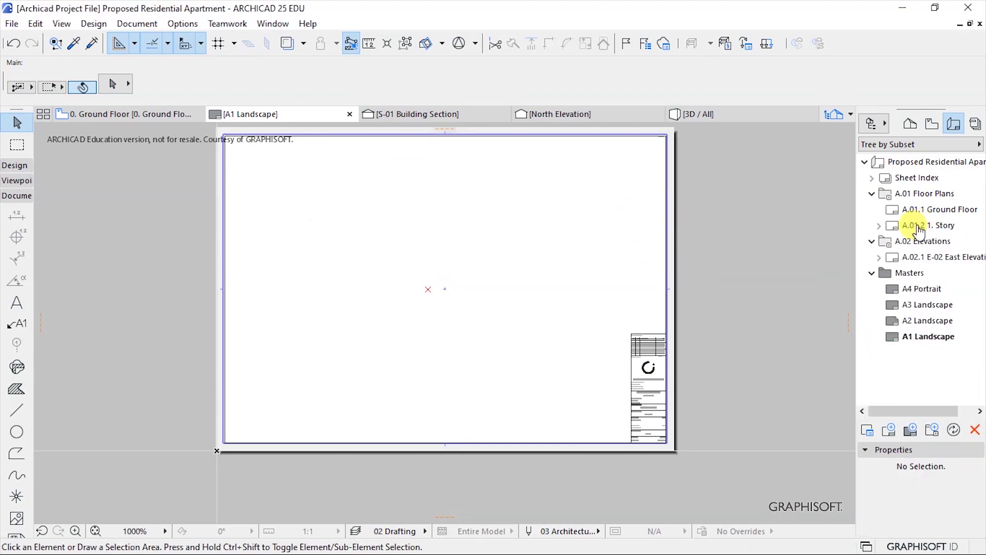
{"action": "left_click", "coordinate": [920, 227]}
{"action": "right_click", "coordinate": [919, 226]}
{"action": "left_click", "coordinate": [880, 328]}
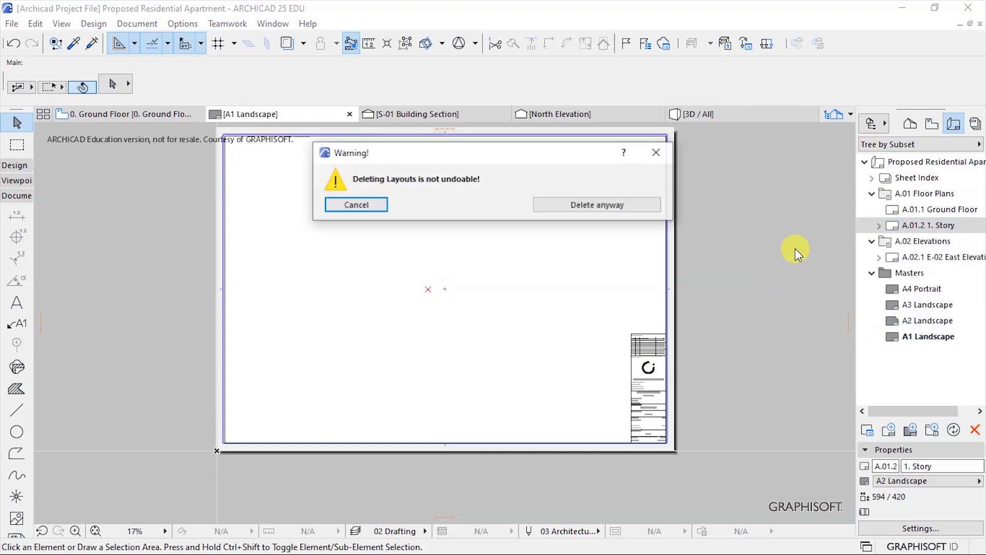
{"action": "left_click", "coordinate": [600, 206]}
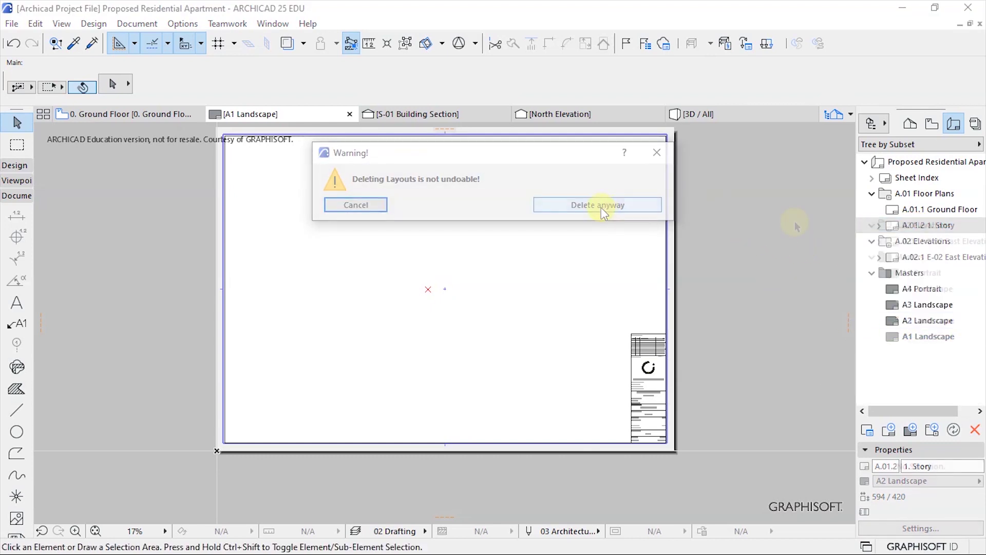
Open the Sheet Index layout and examine its title block and the index table of layout IDs and names
{"action": "left_click", "coordinate": [898, 180]}
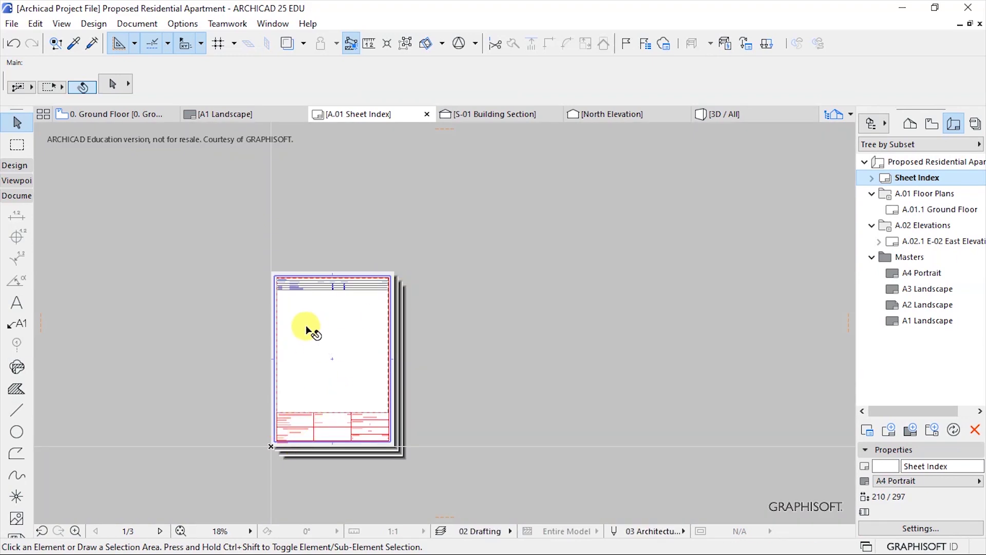
{"action": "scroll", "coordinate": [322, 426], "scroll_direction": "up", "scroll_amount": 6}
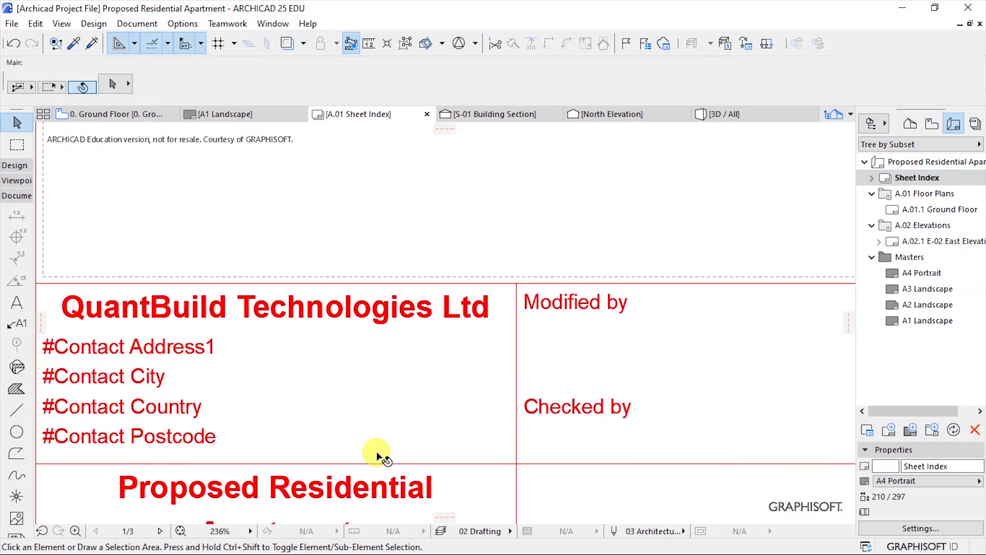
{"action": "scroll", "coordinate": [322, 431], "scroll_direction": "down", "scroll_amount": 2}
{"action": "scroll", "coordinate": [396, 264], "scroll_direction": "down", "scroll_amount": 2}
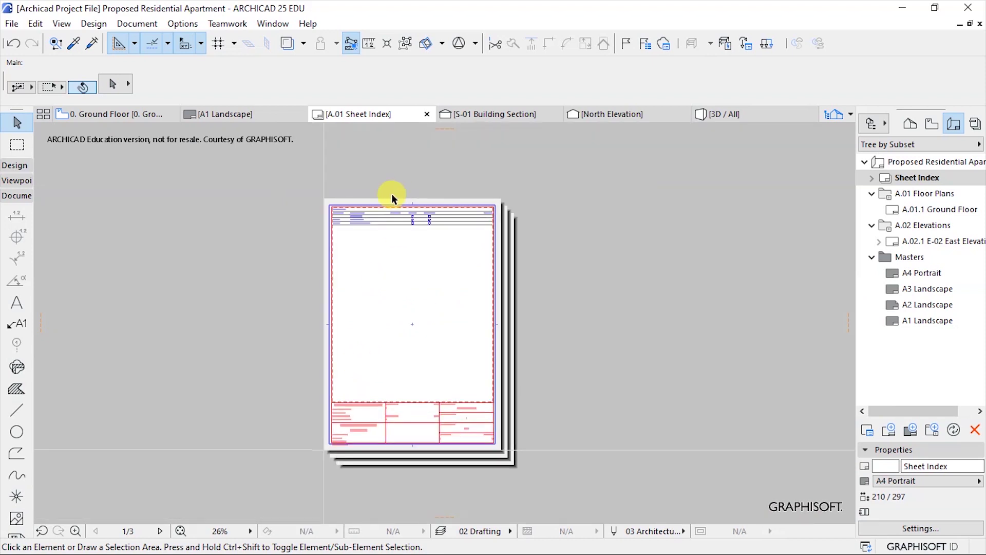
{"action": "scroll", "coordinate": [396, 193], "scroll_direction": "up", "scroll_amount": 4}
{"action": "scroll", "coordinate": [329, 269], "scroll_direction": "down", "scroll_amount": 2}
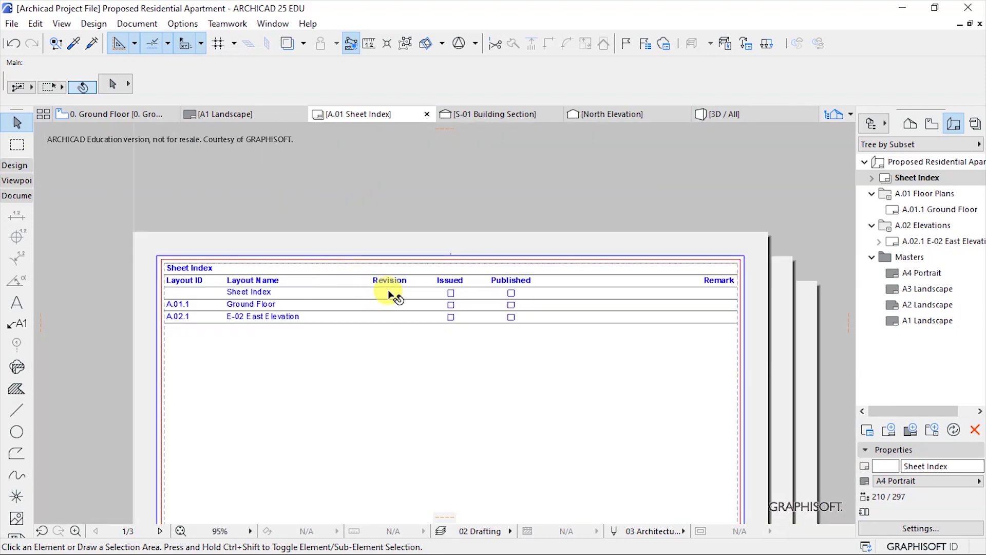
{"action": "left_click", "coordinate": [300, 281]}
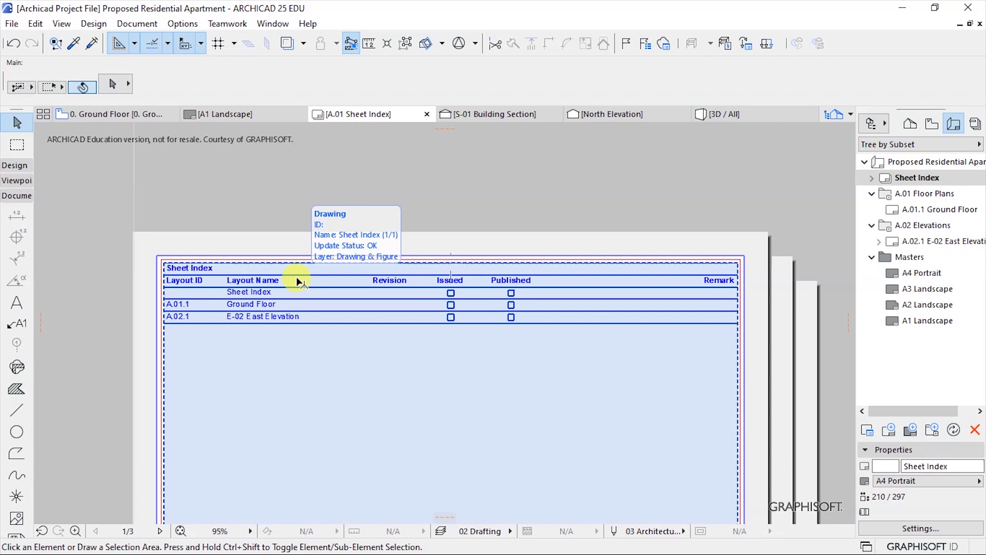
{"action": "left_click", "coordinate": [688, 240]}
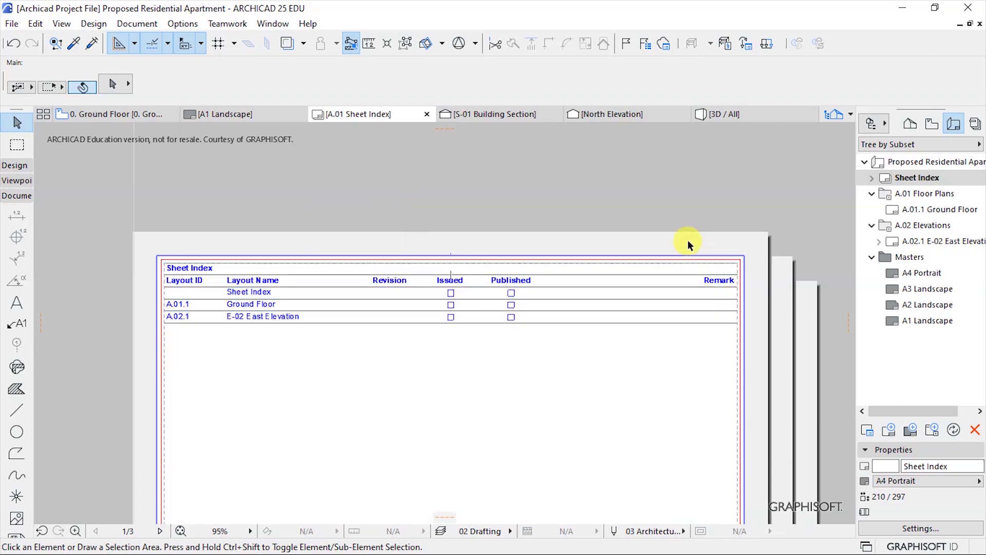
{"action": "right_click", "coordinate": [901, 177]}
{"action": "left_click", "coordinate": [886, 292]}
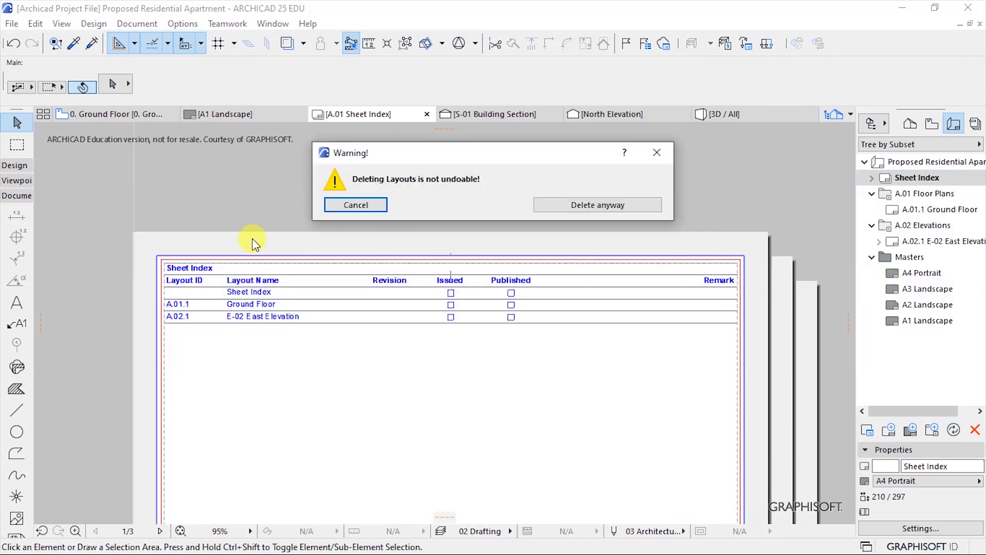
{"action": "left_click", "coordinate": [657, 152]}
Examine the Sheet Index layout's overall page and the title block fields along its lower edge
{"action": "scroll", "coordinate": [474, 208], "scroll_direction": "down", "scroll_amount": 4}
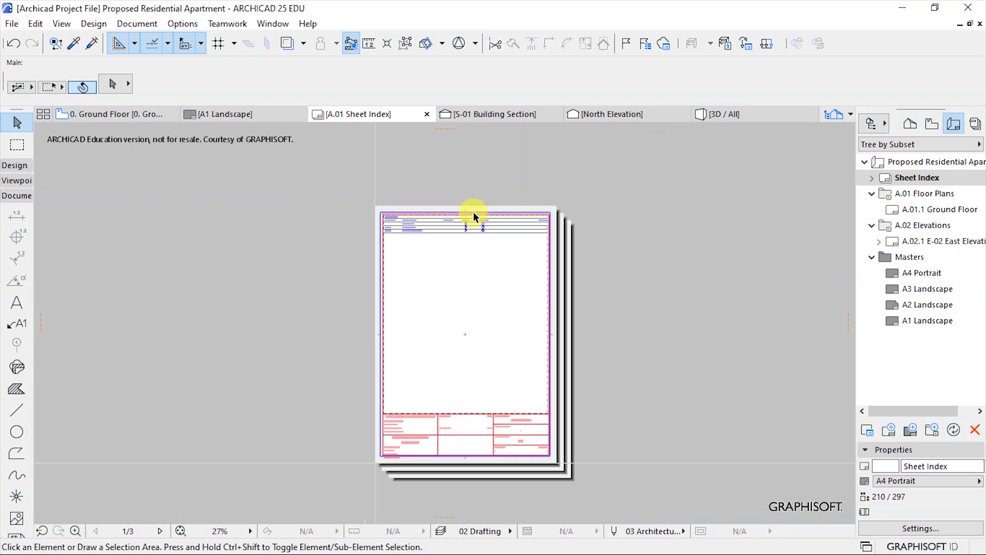
{"action": "scroll", "coordinate": [442, 322], "scroll_direction": "down", "scroll_amount": 2}
{"action": "scroll", "coordinate": [491, 384], "scroll_direction": "up", "scroll_amount": 6}
{"action": "scroll", "coordinate": [473, 385], "scroll_direction": "up", "scroll_amount": 3}
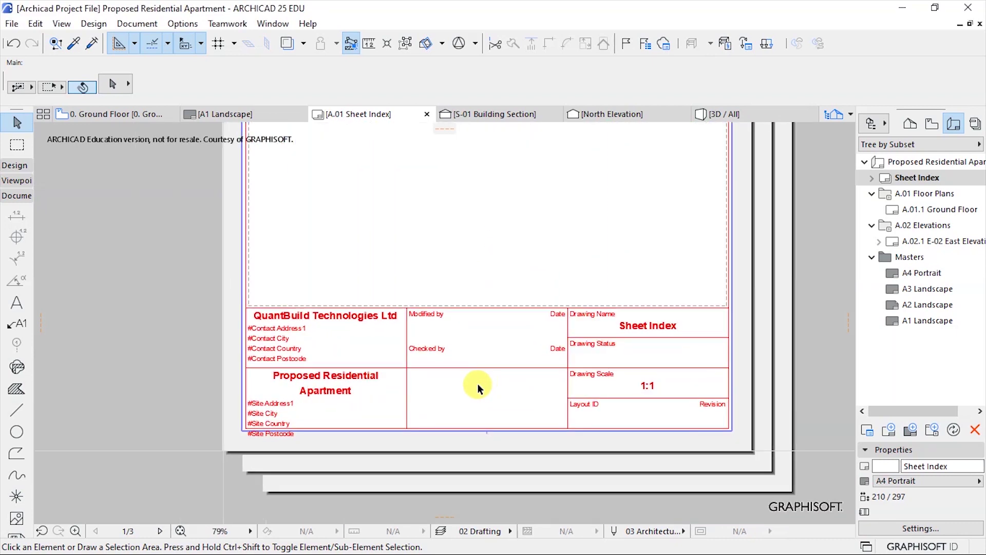
{"action": "scroll", "coordinate": [391, 405], "scroll_direction": "down", "scroll_amount": 7}
Open the A.01.1 Ground Floor layout to check its sheet and delete that layout
{"action": "double_click", "coordinate": [896, 210]}
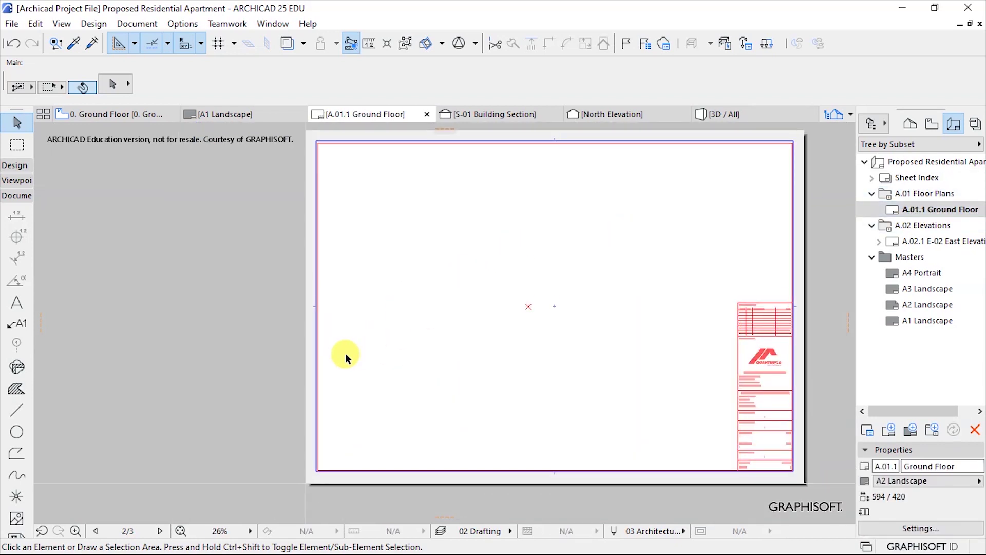
{"action": "scroll", "coordinate": [369, 345], "scroll_direction": "down", "scroll_amount": 1}
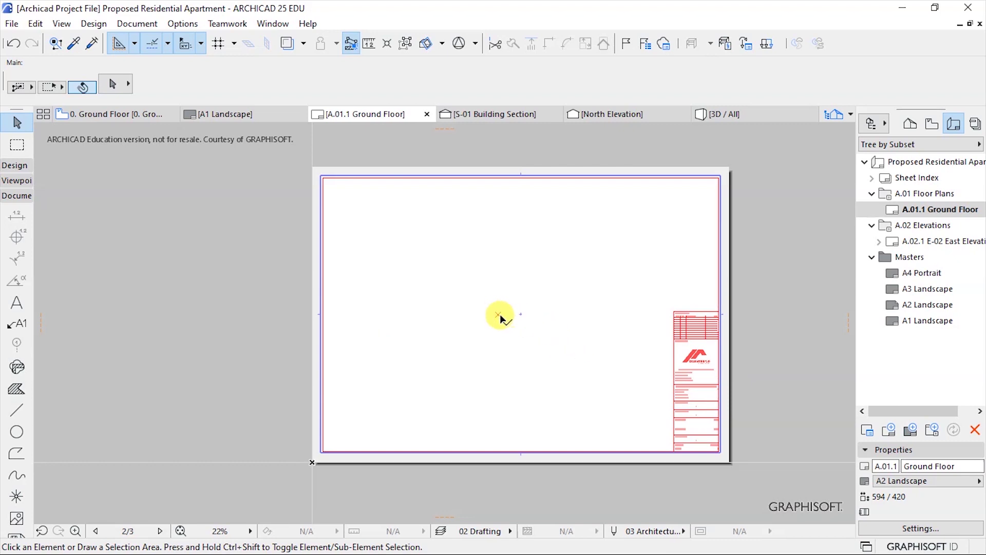
{"action": "key", "text": "Delete"}
{"action": "left_click", "coordinate": [586, 206]}
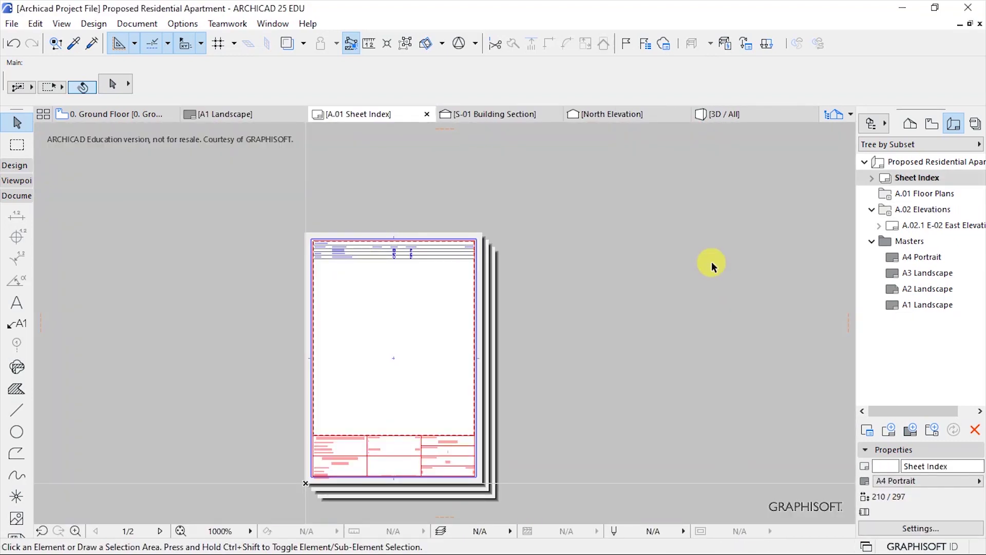
Delete the E-02 East Elevation layout from the A.02 Elevations subset and return to the A1 Landscape master
{"action": "left_click", "coordinate": [907, 227]}
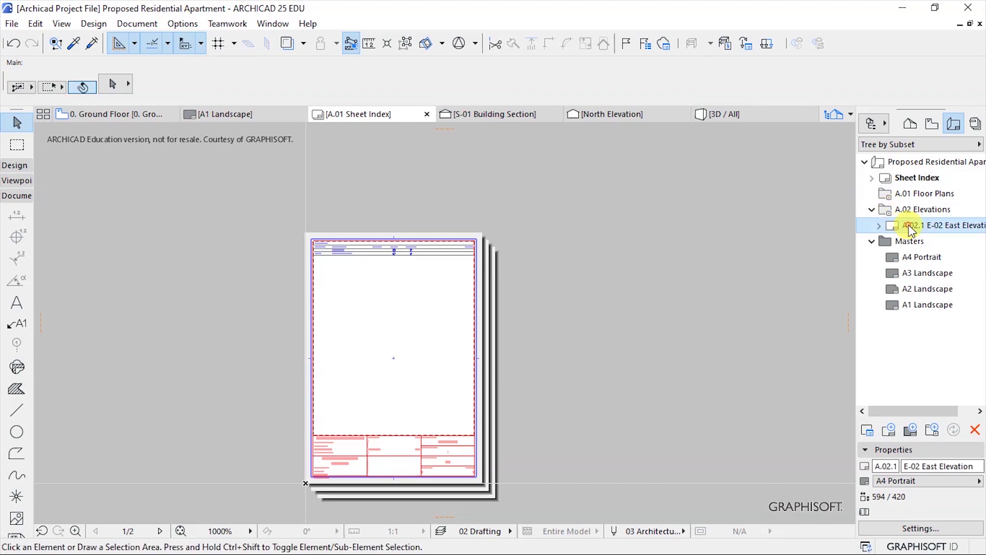
{"action": "right_click", "coordinate": [909, 228]}
{"action": "left_click", "coordinate": [855, 330]}
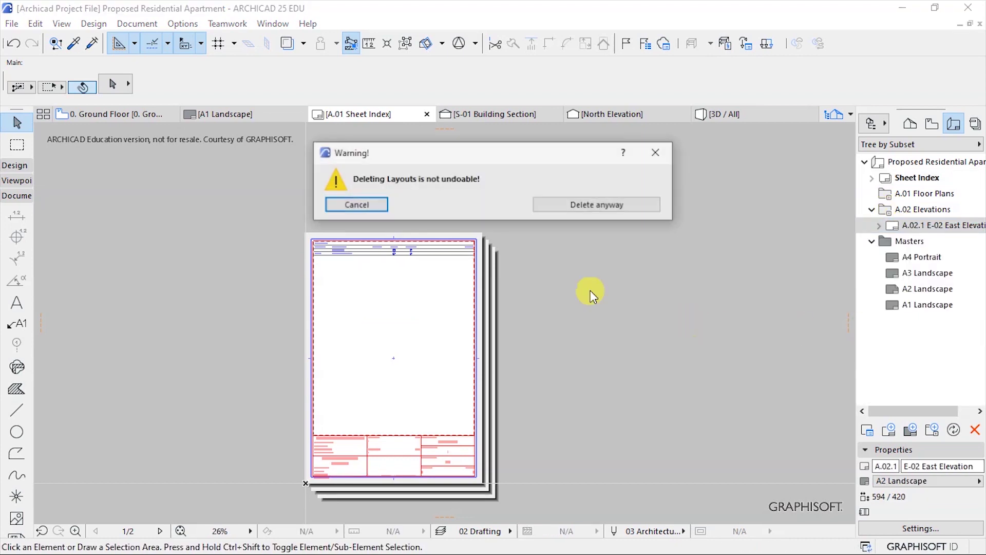
{"action": "left_click", "coordinate": [614, 205]}
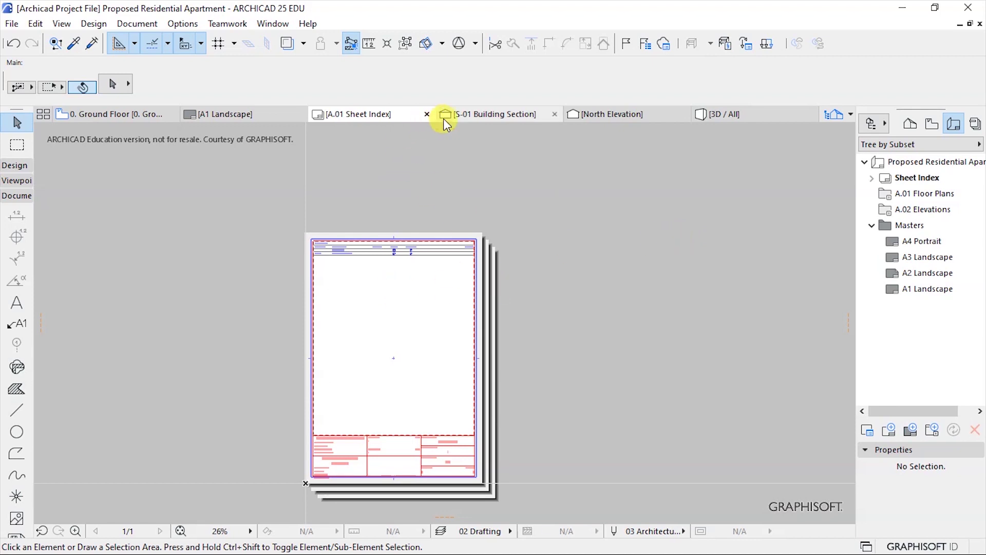
{"action": "left_click", "coordinate": [238, 116]}
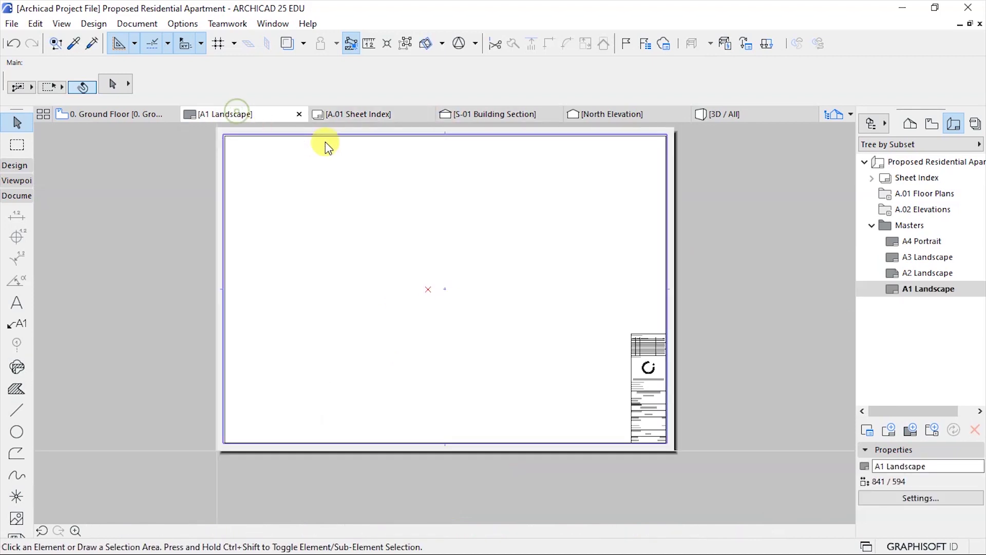
Close the A1 Landscape master and open the A2 Landscape master to view its sheet frame and title block
{"action": "left_click", "coordinate": [299, 114]}
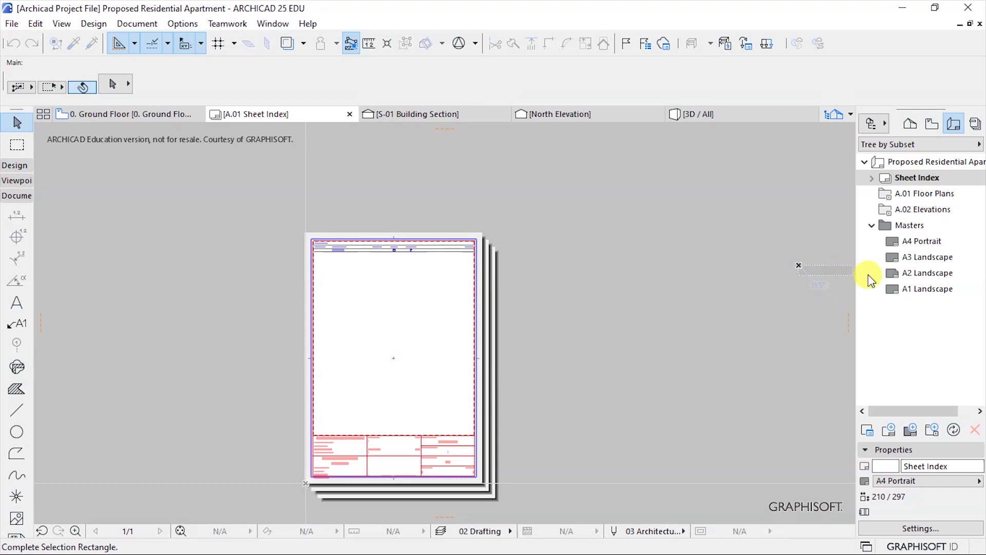
{"action": "left_click", "coordinate": [781, 265]}
{"action": "left_click", "coordinate": [927, 256]}
{"action": "double_click", "coordinate": [925, 273]}
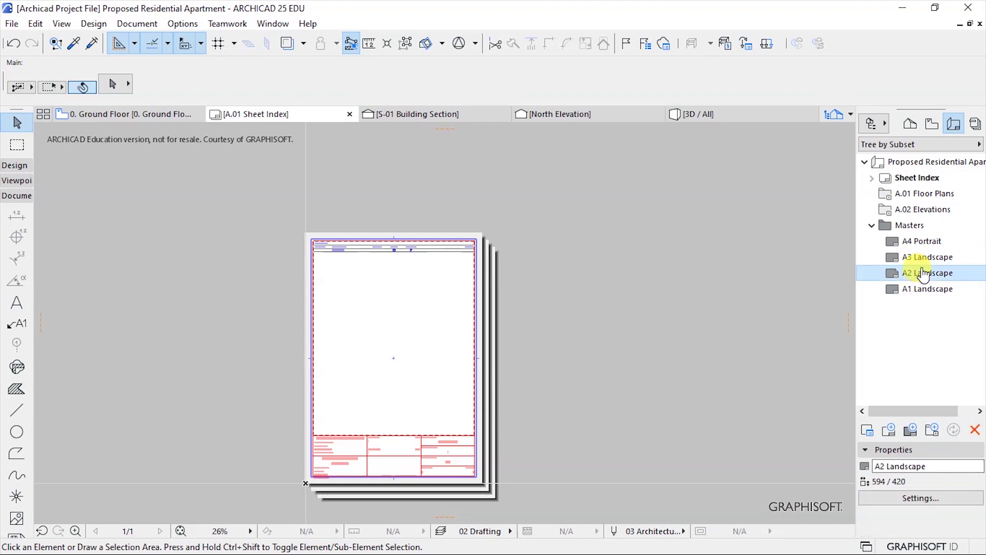
{"action": "scroll", "coordinate": [534, 304], "scroll_direction": "down", "scroll_amount": 6}
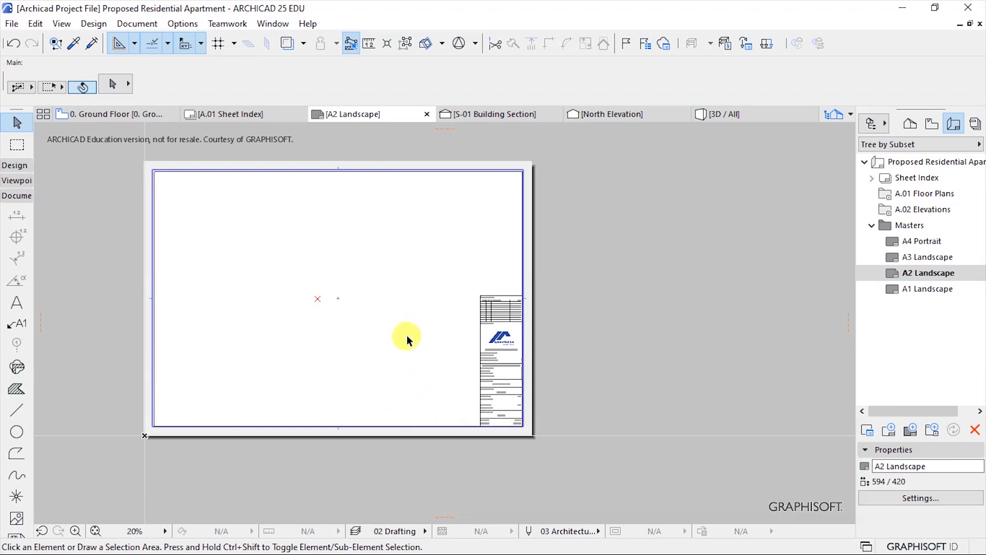
{"action": "scroll", "coordinate": [491, 420], "scroll_direction": "up", "scroll_amount": 6}
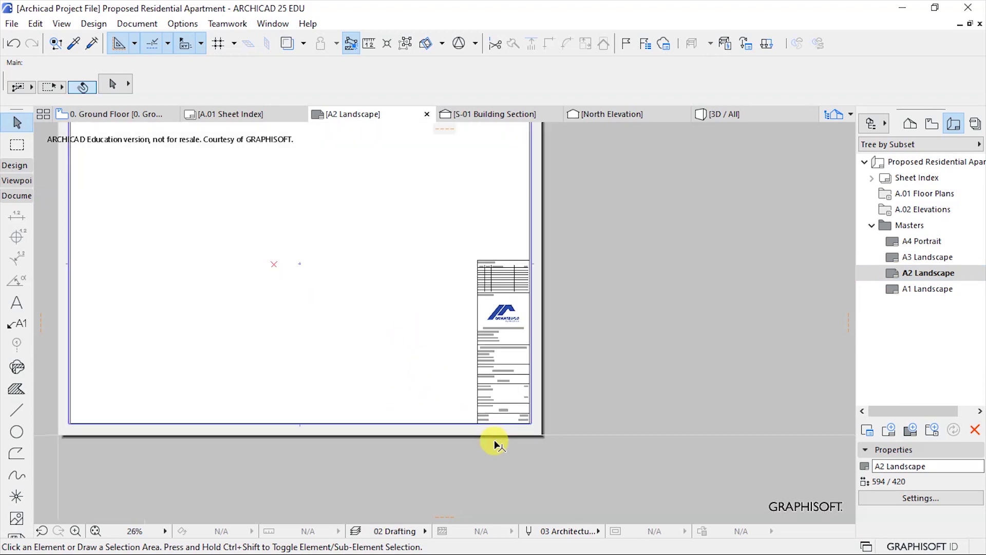
{"action": "scroll", "coordinate": [534, 454], "scroll_direction": "down", "scroll_amount": 4}
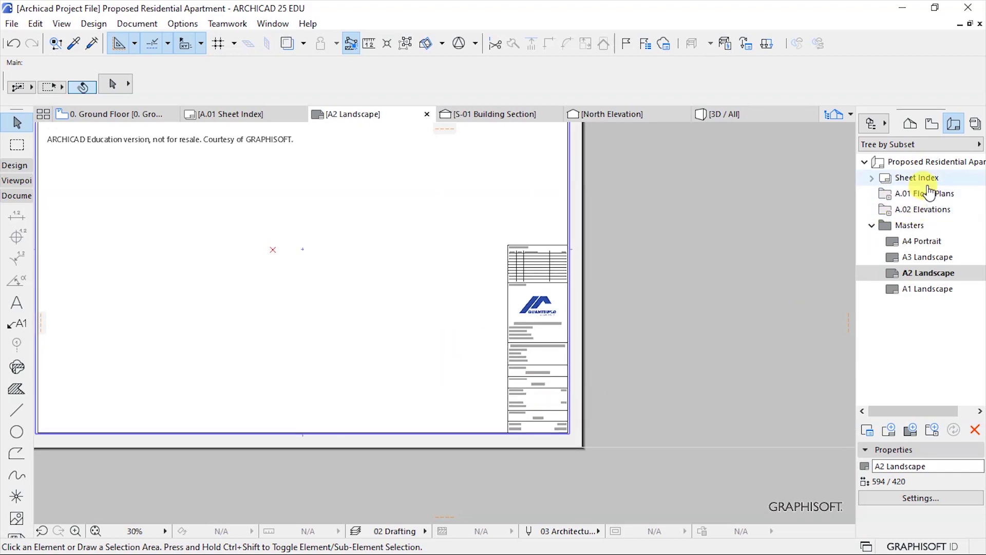
Examine the A2 Landscape title block from the layout ID and drawing fields up to the Revision History table
{"action": "scroll", "coordinate": [552, 414], "scroll_direction": "up", "scroll_amount": 5}
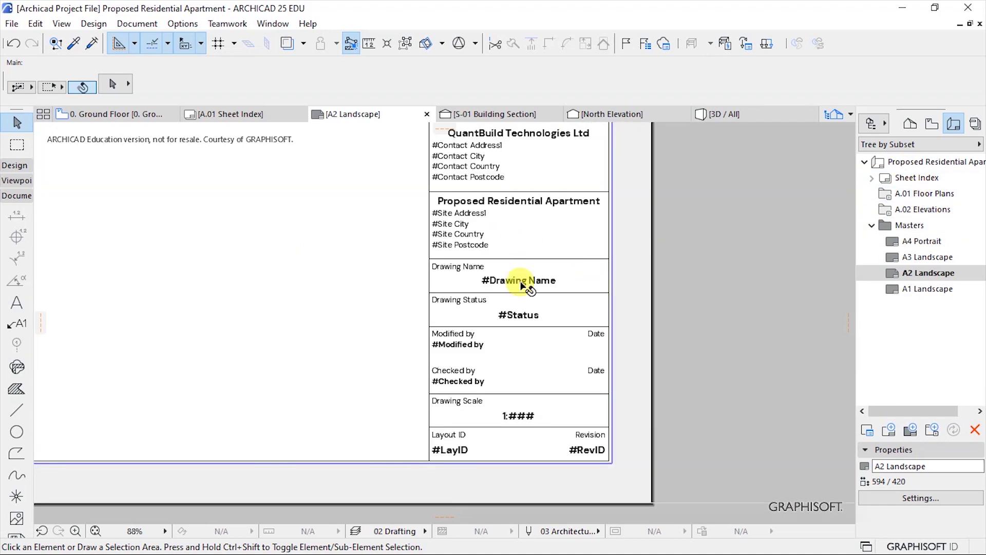
{"action": "scroll", "coordinate": [458, 400], "scroll_direction": "down", "scroll_amount": 2}
{"action": "scroll", "coordinate": [572, 282], "scroll_direction": "down", "scroll_amount": 2}
{"action": "scroll", "coordinate": [498, 137], "scroll_direction": "up", "scroll_amount": 6}
{"action": "scroll", "coordinate": [541, 232], "scroll_direction": "down", "scroll_amount": 7}
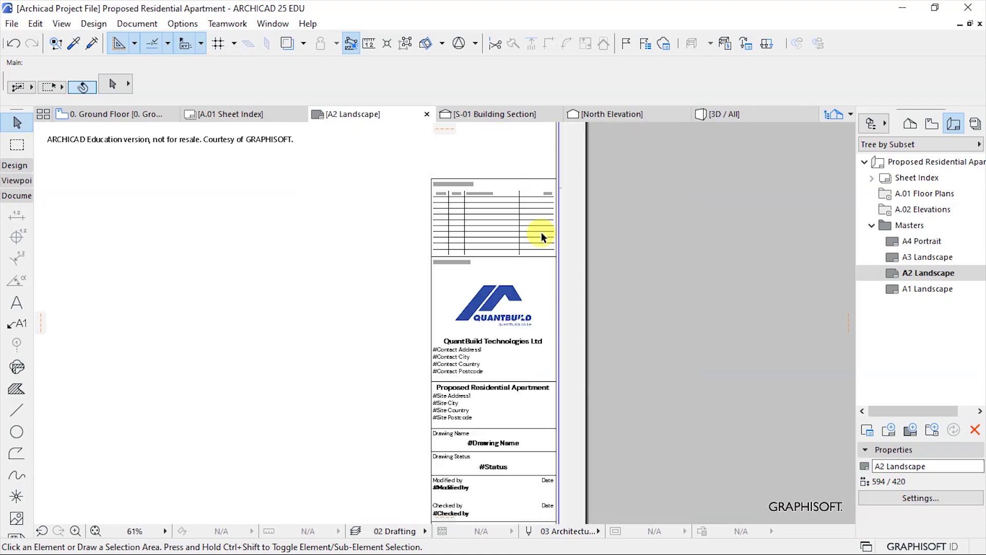
{"action": "scroll", "coordinate": [530, 237], "scroll_direction": "up", "scroll_amount": 5}
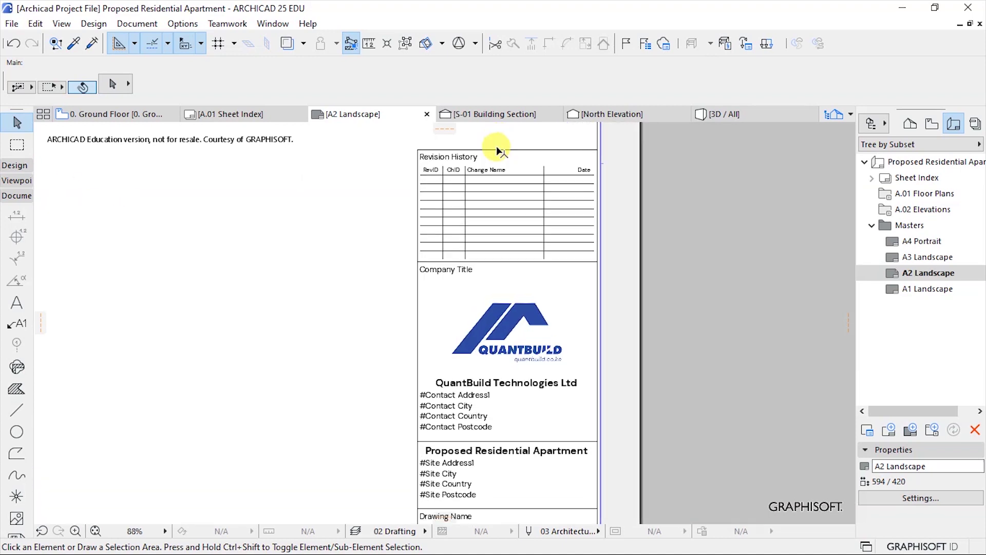
{"action": "scroll", "coordinate": [561, 267], "scroll_direction": "down", "scroll_amount": 4}
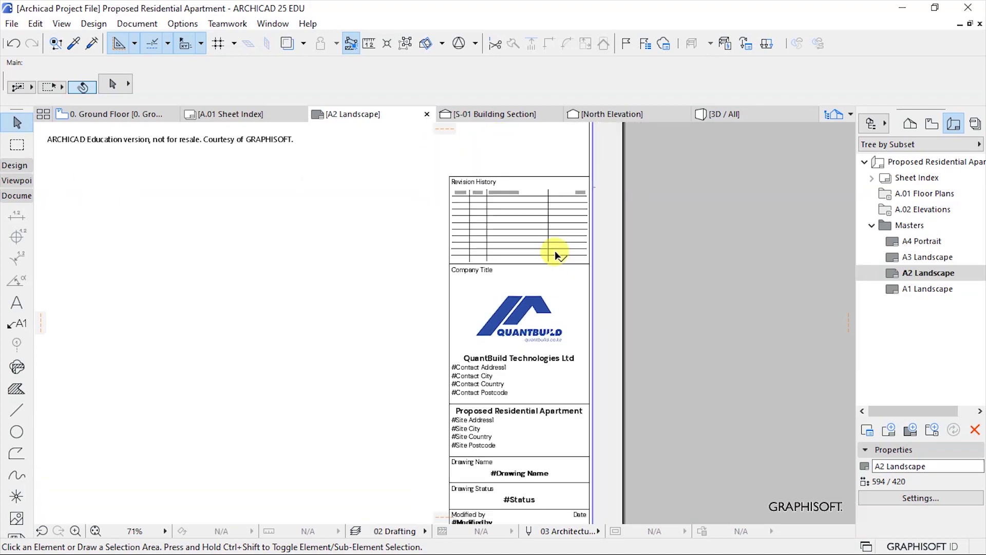
{"action": "scroll", "coordinate": [493, 208], "scroll_direction": "up", "scroll_amount": 4}
{"action": "scroll", "coordinate": [483, 190], "scroll_direction": "up", "scroll_amount": 1}
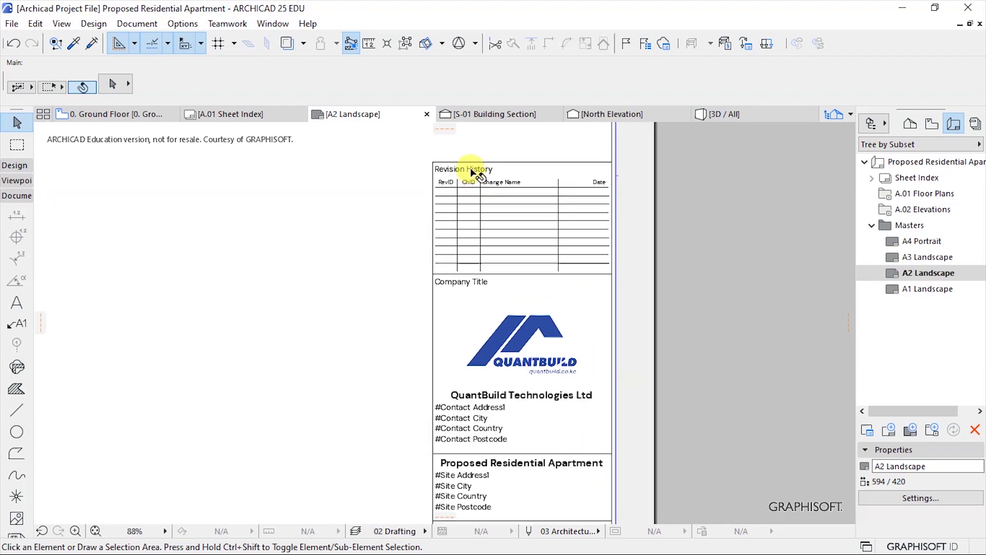
Inspect the Company Title label, the project name and site address text, and the company logo in the A2 title block
{"action": "left_click", "coordinate": [464, 283]}
{"action": "left_click", "coordinate": [358, 296]}
{"action": "scroll", "coordinate": [493, 329], "scroll_direction": "down", "scroll_amount": 4}
{"action": "scroll", "coordinate": [491, 408], "scroll_direction": "up", "scroll_amount": 4}
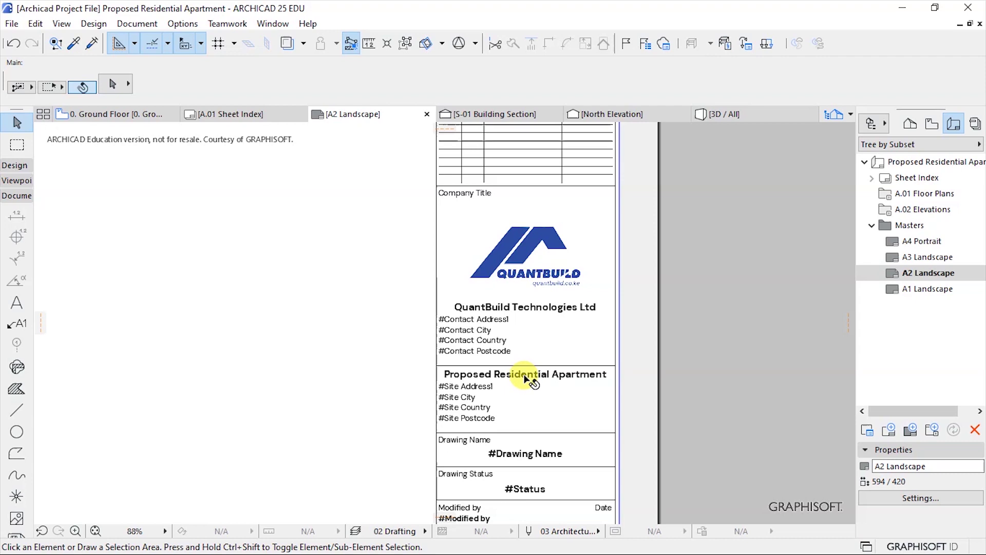
{"action": "left_click", "coordinate": [493, 391]}
{"action": "scroll", "coordinate": [506, 316], "scroll_direction": "down", "scroll_amount": 3}
{"action": "scroll", "coordinate": [514, 260], "scroll_direction": "up", "scroll_amount": 4}
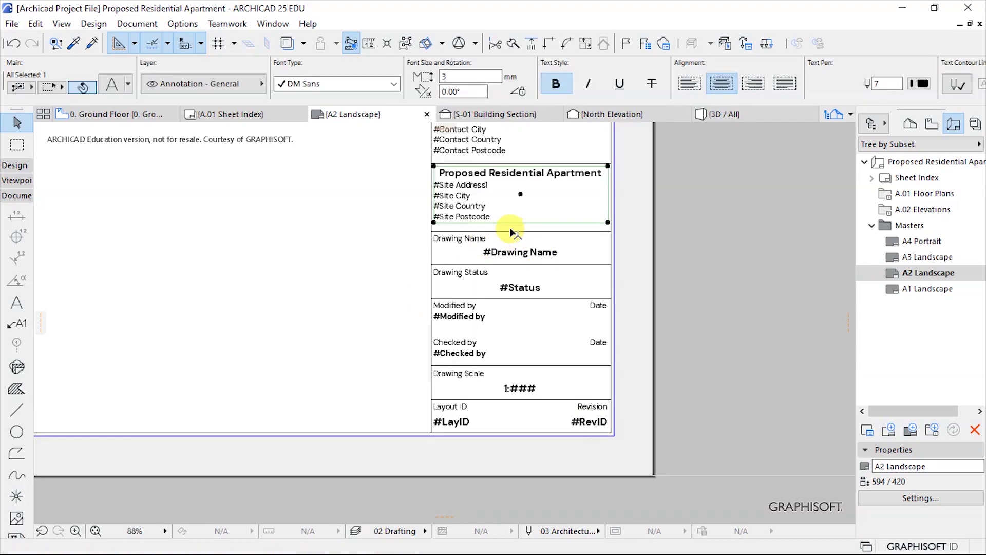
{"action": "left_click", "coordinate": [358, 271]}
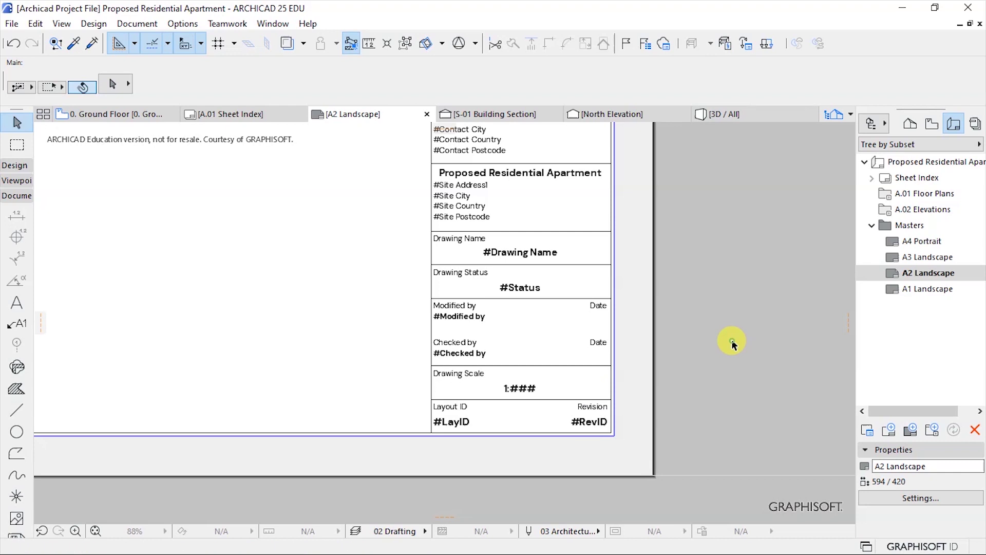
{"action": "scroll", "coordinate": [727, 345], "scroll_direction": "down", "scroll_amount": 3}
{"action": "scroll", "coordinate": [562, 229], "scroll_direction": "up", "scroll_amount": 4}
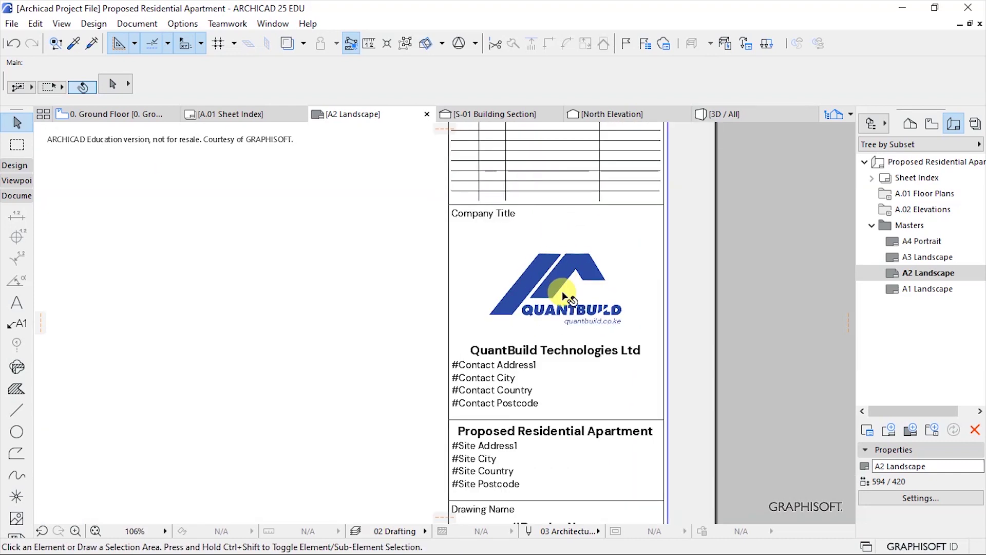
{"action": "left_click", "coordinate": [555, 282]}
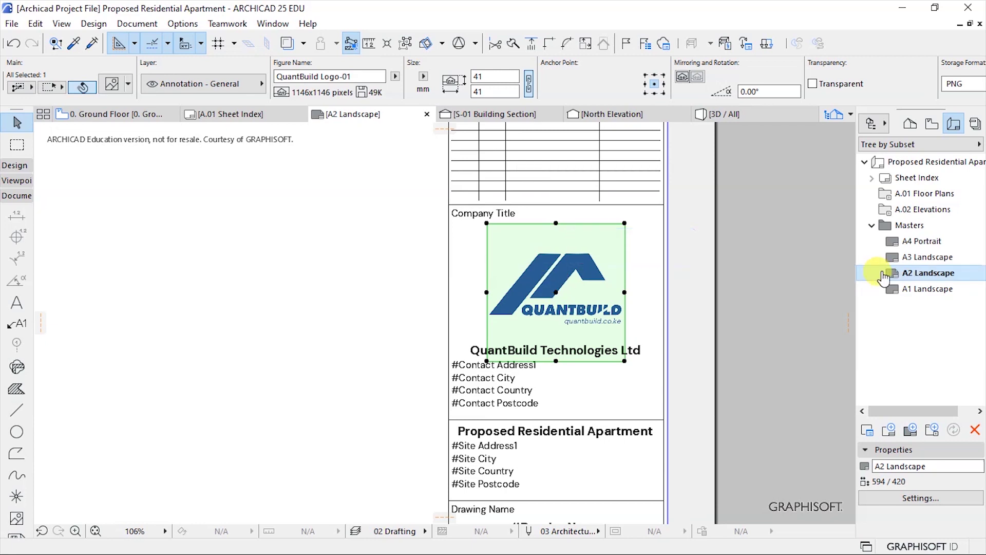
On the A3 Landscape master, replace the title block's company logo figure with the image Logo - quantbuild.co.ke
{"action": "double_click", "coordinate": [924, 257]}
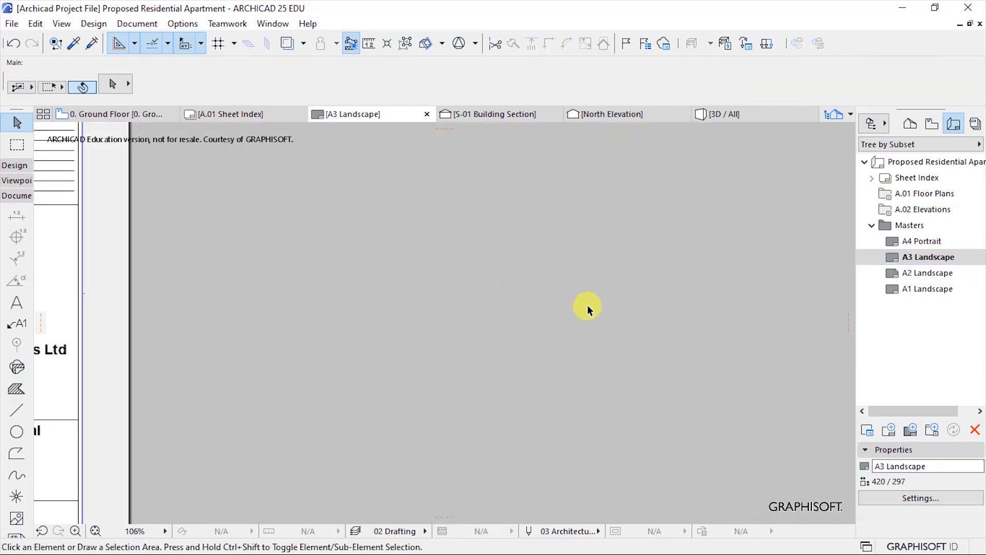
{"action": "scroll", "coordinate": [455, 305], "scroll_direction": "up", "scroll_amount": 6}
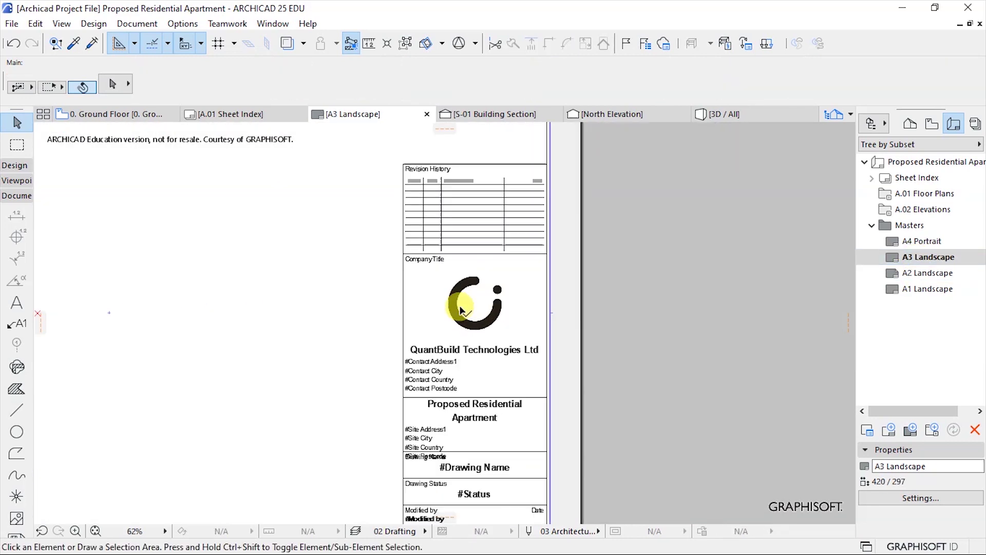
{"action": "left_click", "coordinate": [451, 320]}
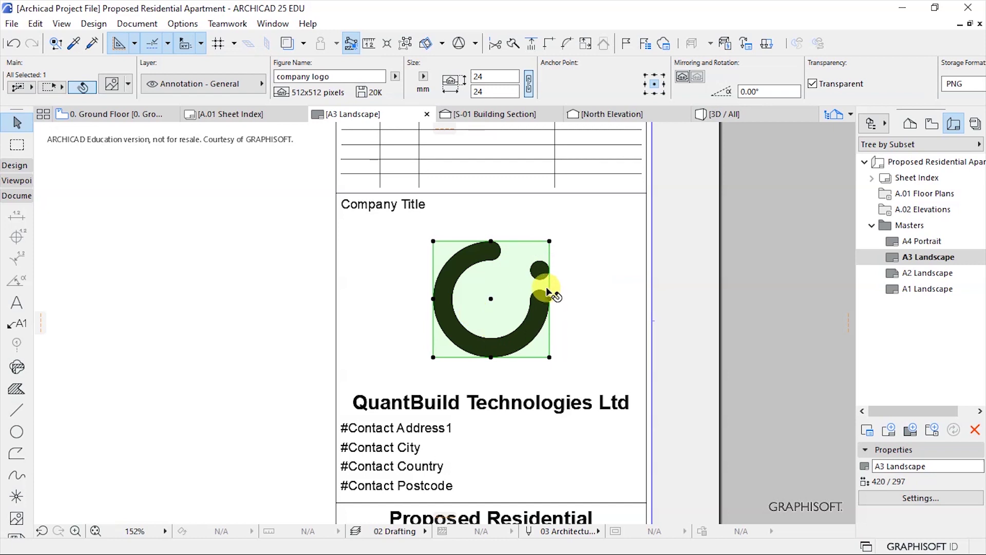
{"action": "left_click", "coordinate": [112, 84]}
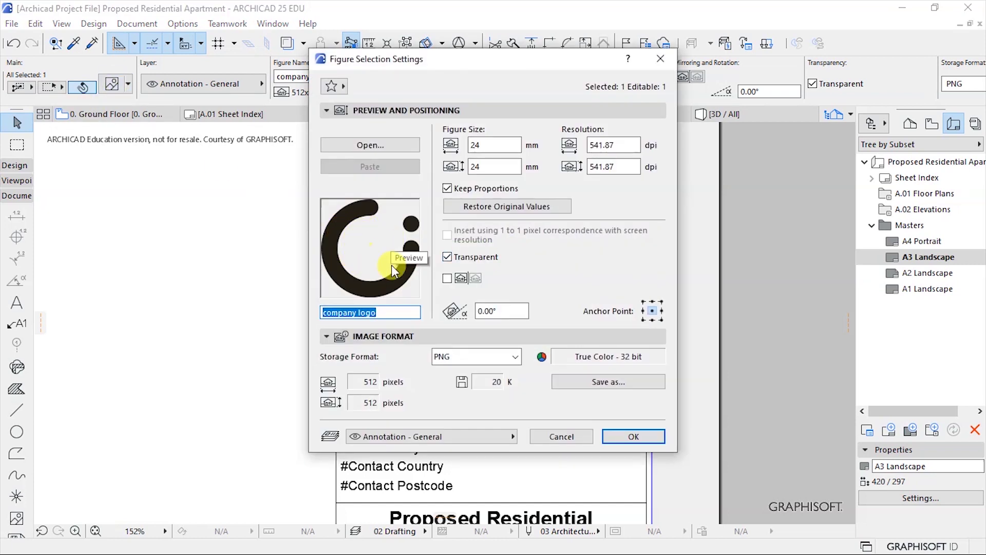
{"action": "left_click", "coordinate": [368, 146]}
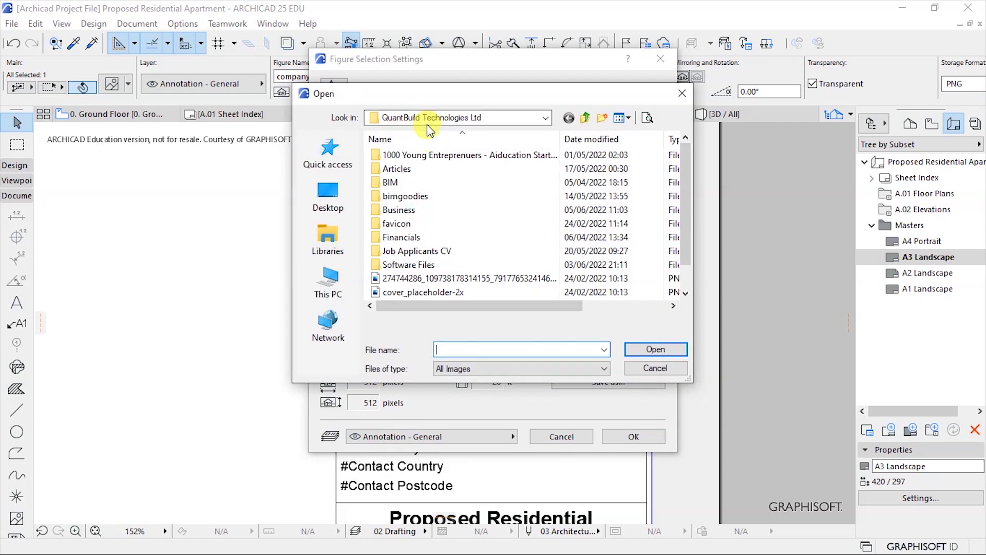
{"action": "left_click", "coordinate": [686, 292]}
{"action": "left_click", "coordinate": [687, 292]}
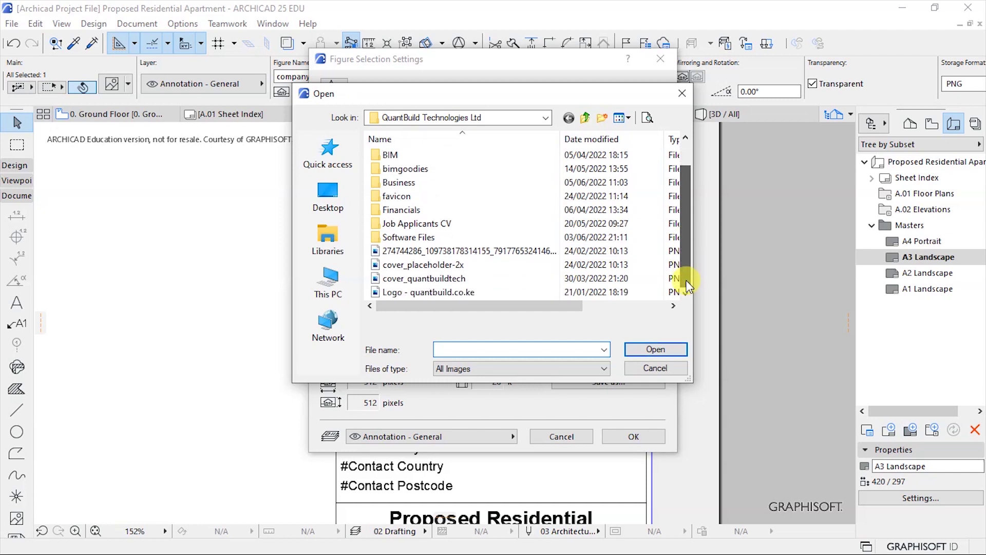
{"action": "left_click", "coordinate": [398, 292]}
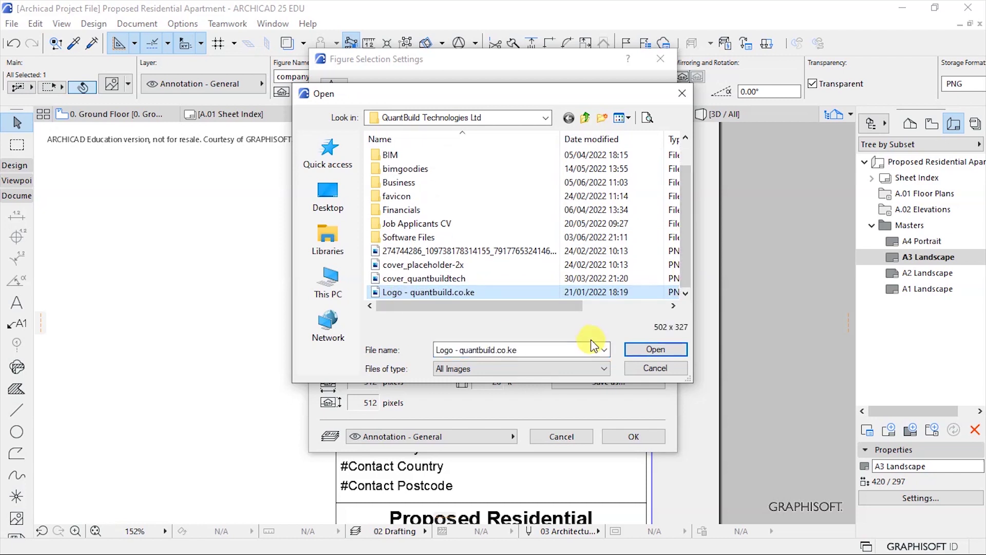
{"action": "left_click", "coordinate": [649, 350]}
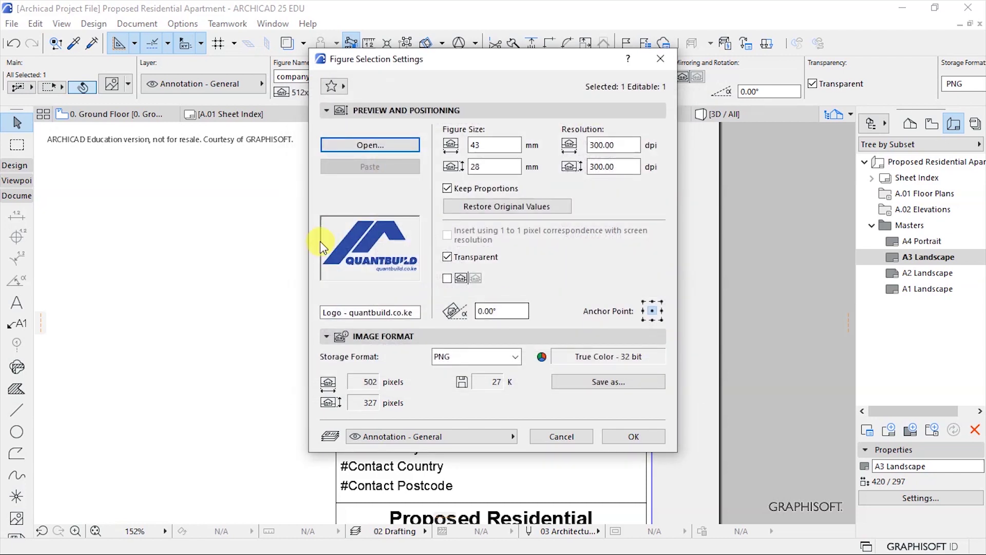
{"action": "left_click", "coordinate": [615, 438]}
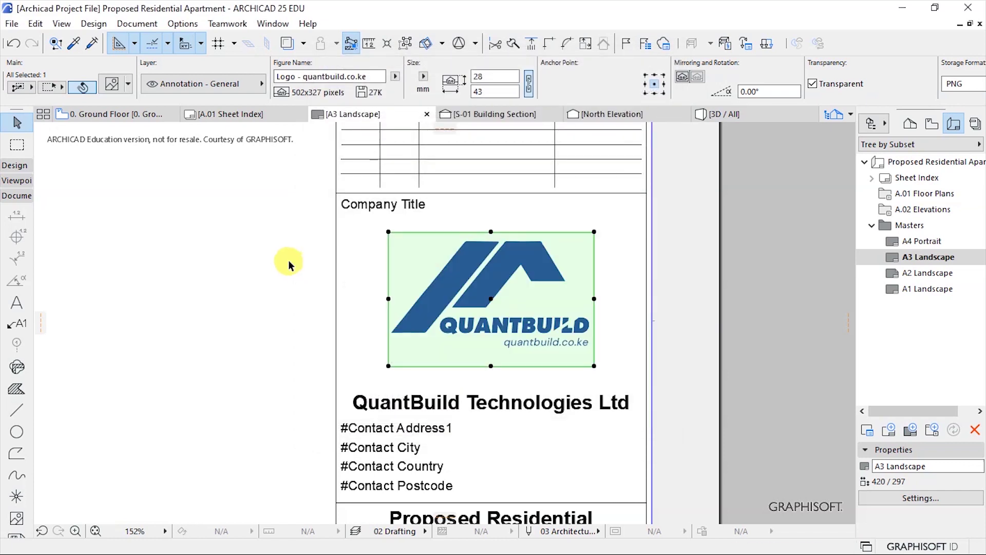
{"action": "key", "text": "Escape"}
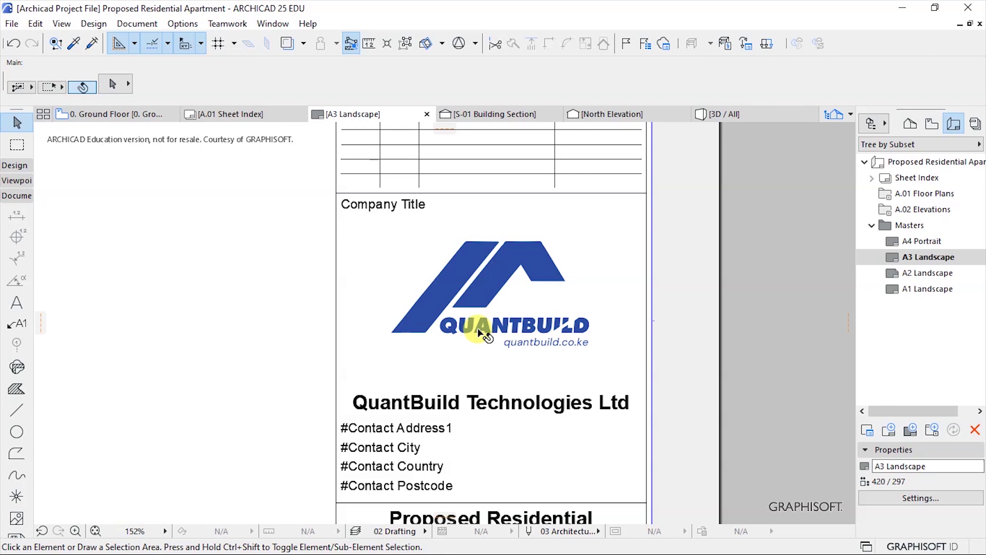
Return to the A2 Landscape master and inspect the Revision History table and the Company Title label in its title block
{"action": "scroll", "coordinate": [477, 333], "scroll_direction": "down", "scroll_amount": 6}
{"action": "double_click", "coordinate": [932, 274]}
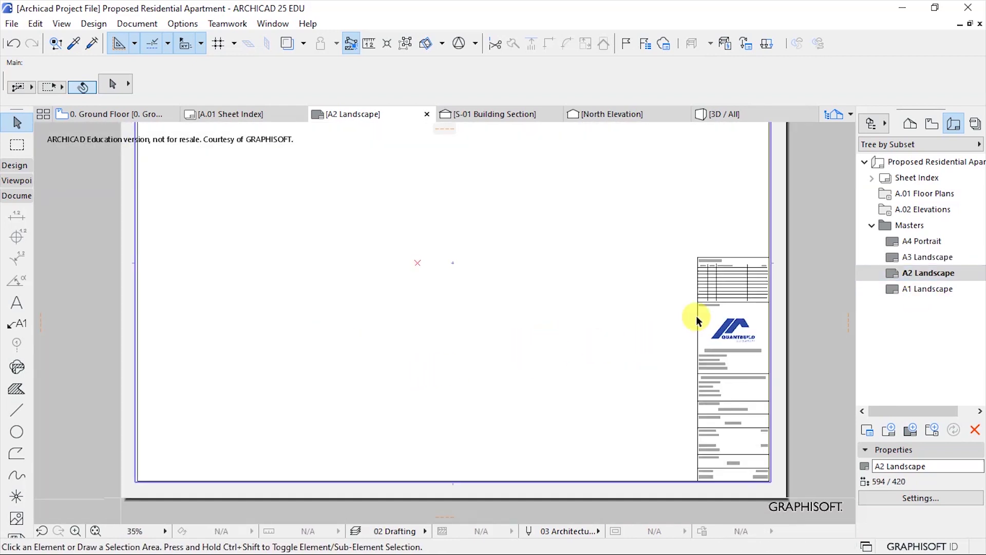
{"action": "scroll", "coordinate": [733, 298], "scroll_direction": "down", "scroll_amount": 2}
{"action": "scroll", "coordinate": [671, 306], "scroll_direction": "up", "scroll_amount": 5}
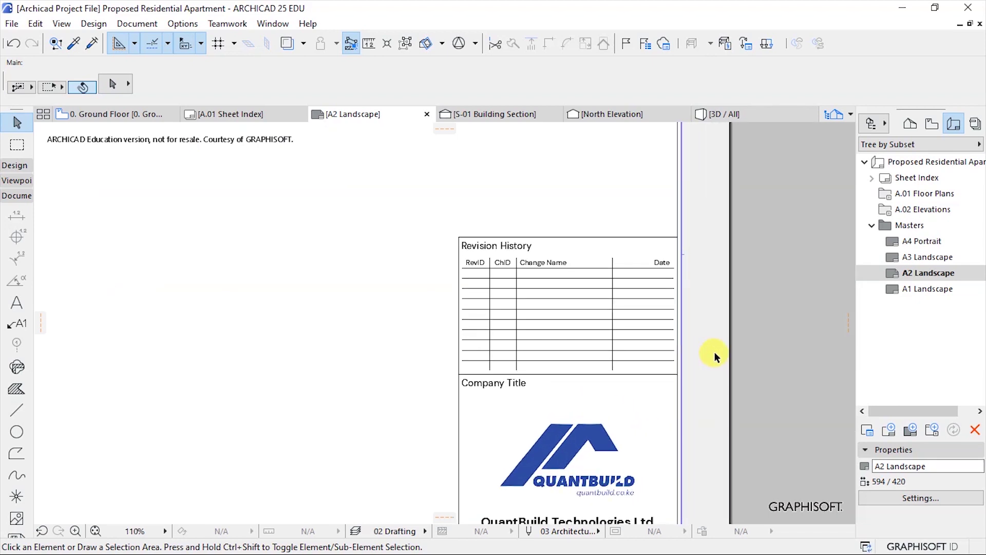
{"action": "scroll", "coordinate": [714, 352], "scroll_direction": "up", "scroll_amount": 4}
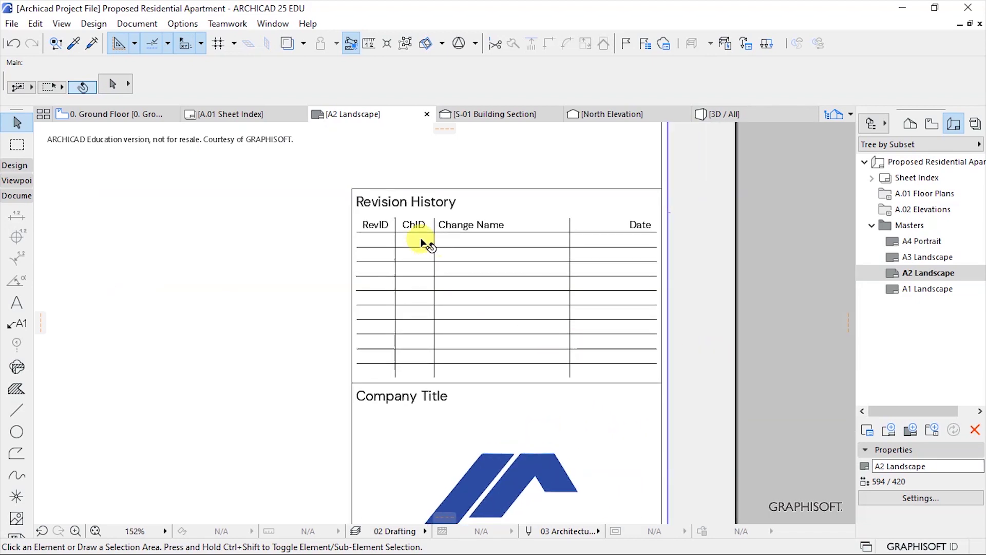
{"action": "left_click", "coordinate": [379, 201]}
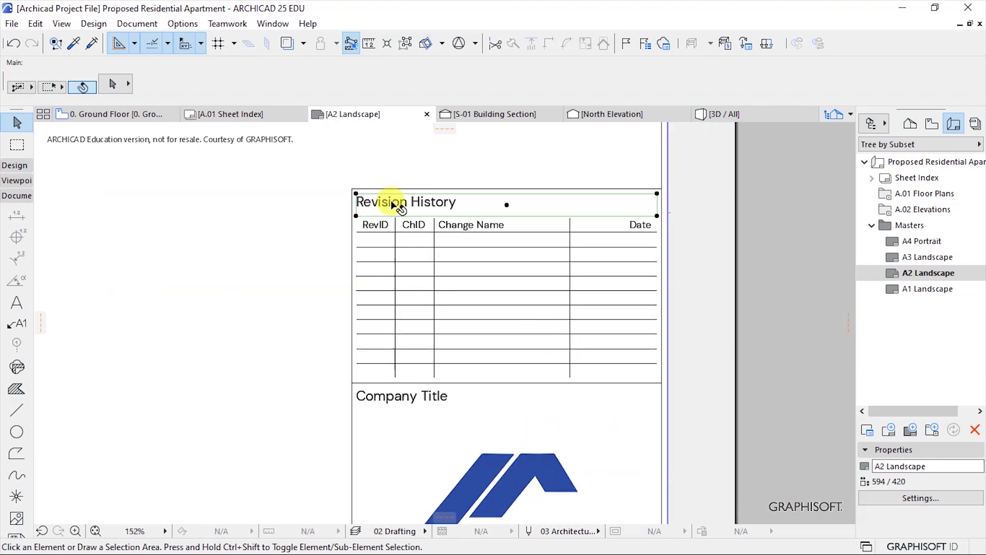
{"action": "left_click", "coordinate": [308, 219]}
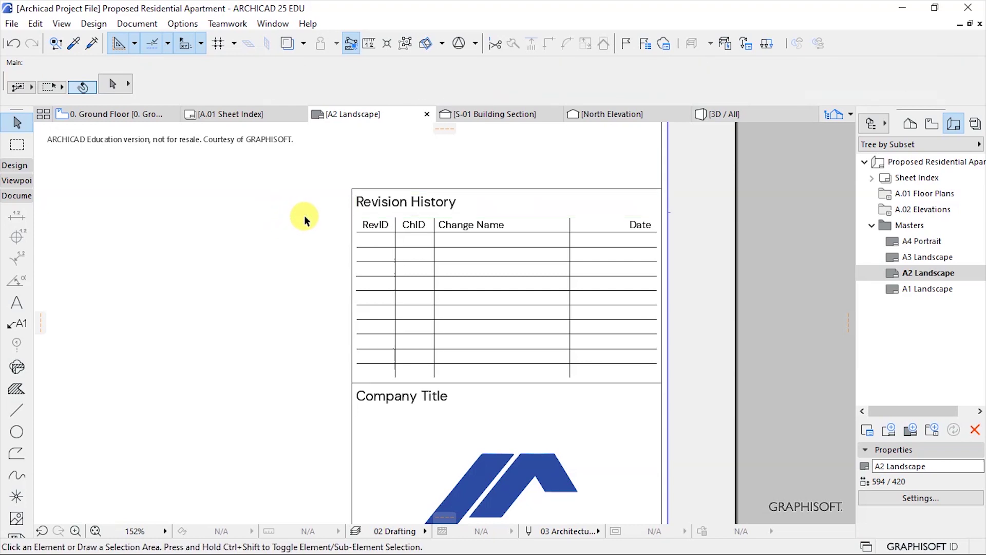
{"action": "scroll", "coordinate": [408, 292], "scroll_direction": "down", "scroll_amount": 2}
{"action": "left_click", "coordinate": [409, 290]}
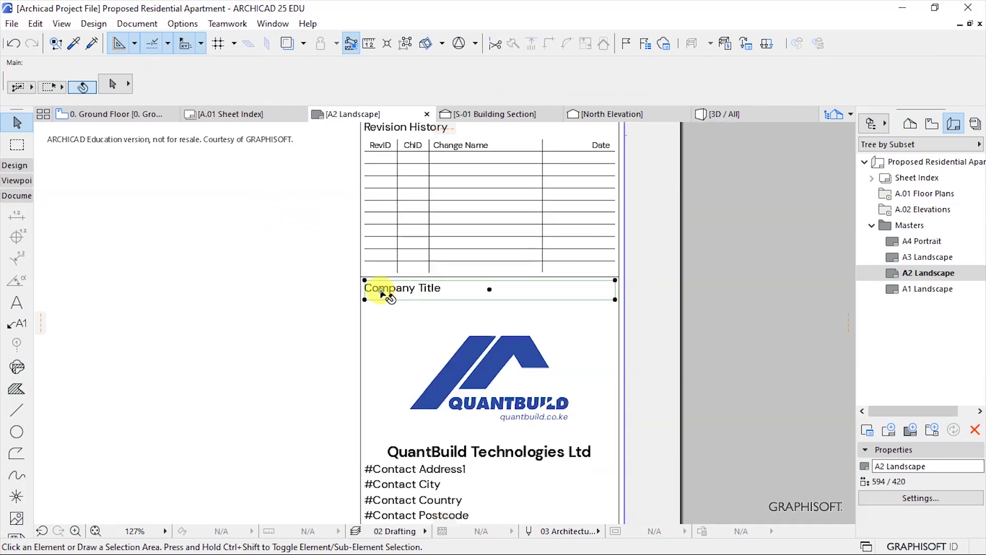
{"action": "scroll", "coordinate": [271, 284], "scroll_direction": "down", "scroll_amount": 2}
Replace the contact placeholders below QuantBuild Technologies Ltd in the A2 title block with the company's postal address, city and country
{"action": "left_click", "coordinate": [478, 376]}
{"action": "scroll", "coordinate": [437, 379], "scroll_direction": "up", "scroll_amount": 3}
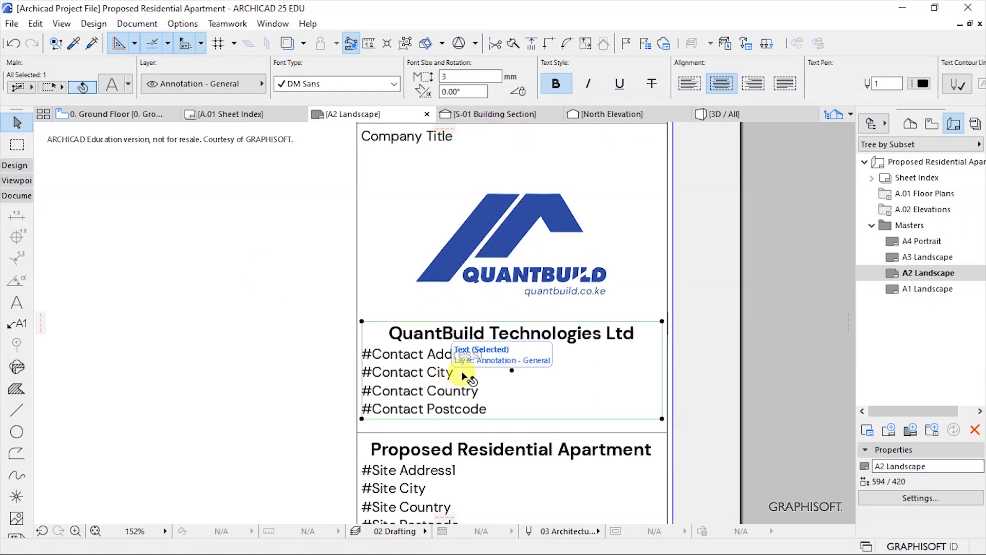
{"action": "right_click", "coordinate": [465, 376]}
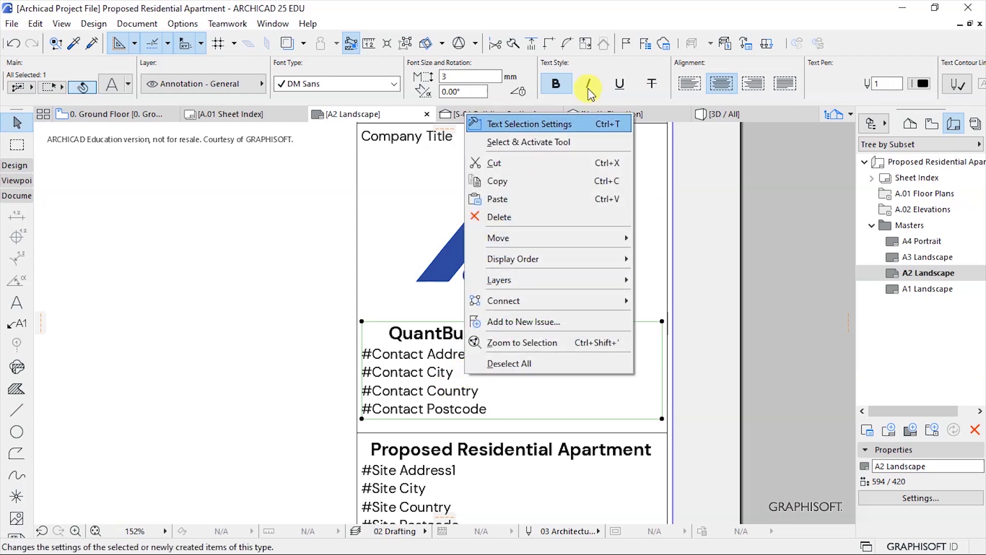
{"action": "left_click", "coordinate": [510, 143]}
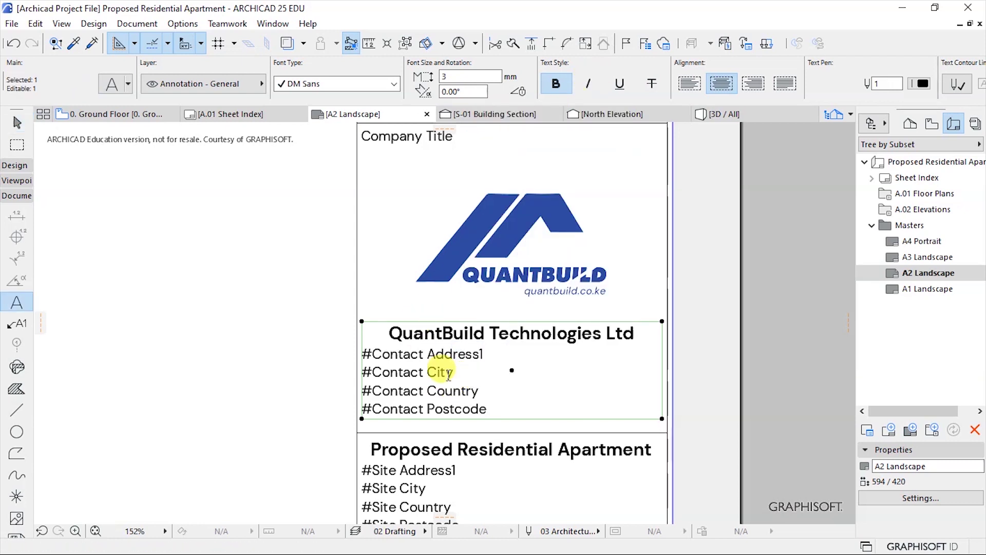
{"action": "double_click", "coordinate": [482, 372]}
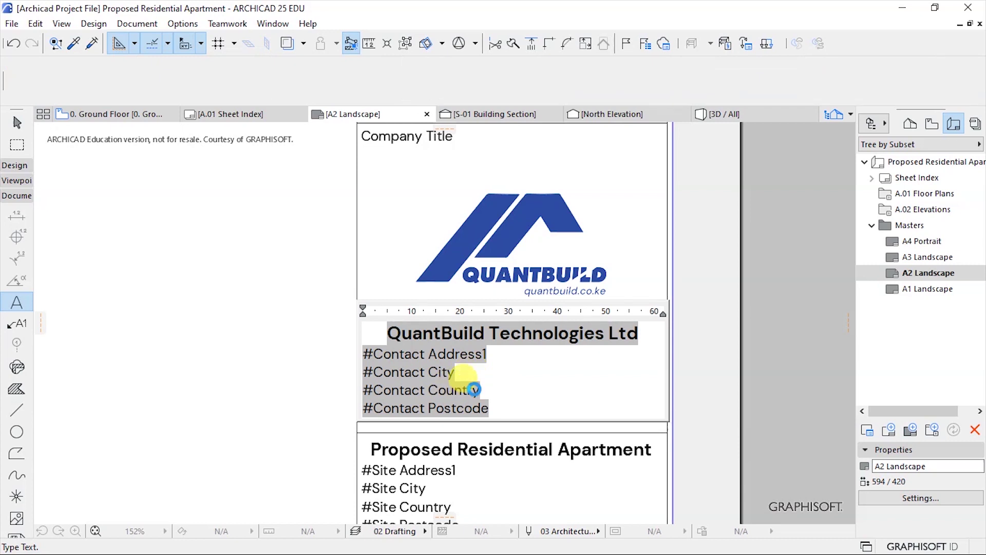
{"action": "left_click_drag", "start_coordinate": [500, 407], "coordinate": [362, 354]}
{"action": "key", "text": "Delete"}
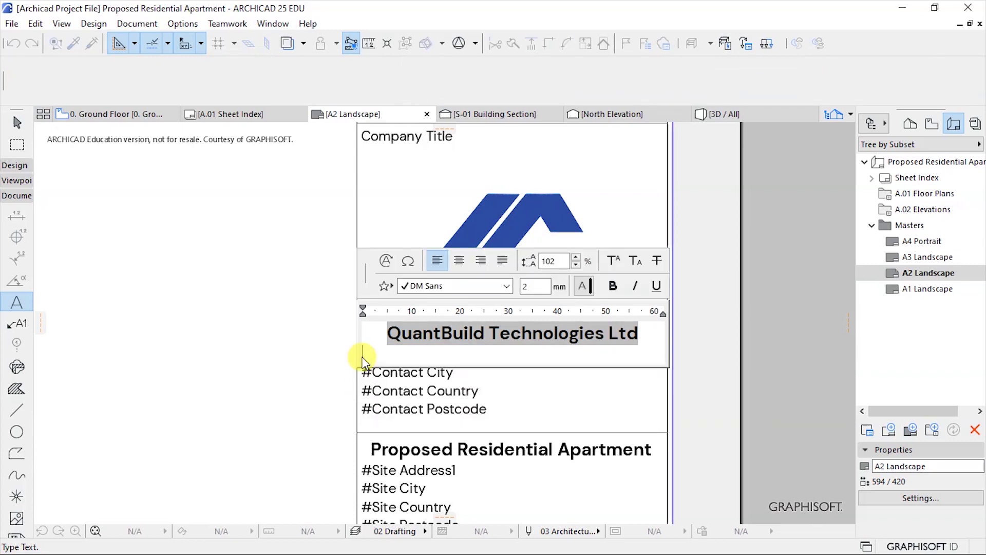
{"action": "type", "text": "P.O Box 29822 - 00100, GPO"}
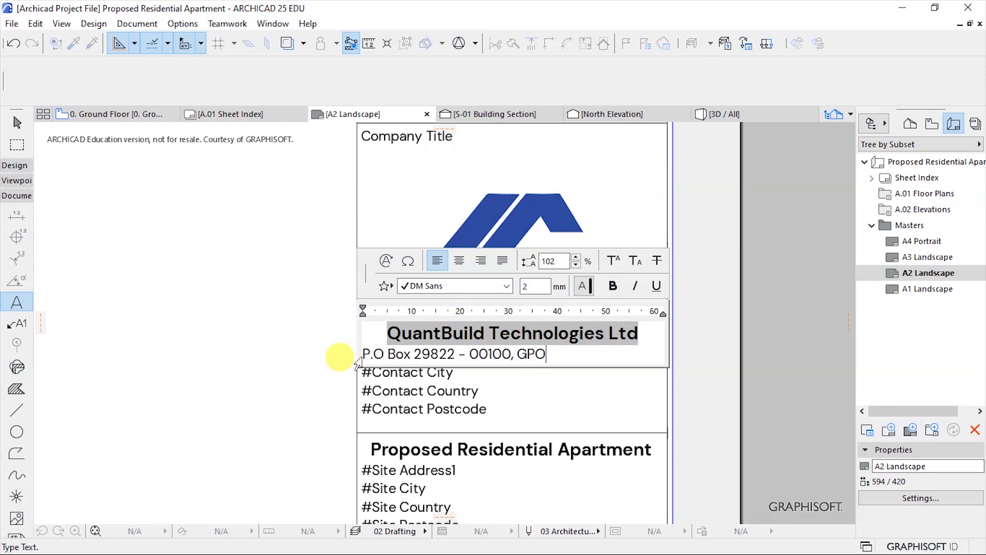
{"action": "key", "text": "Return"}
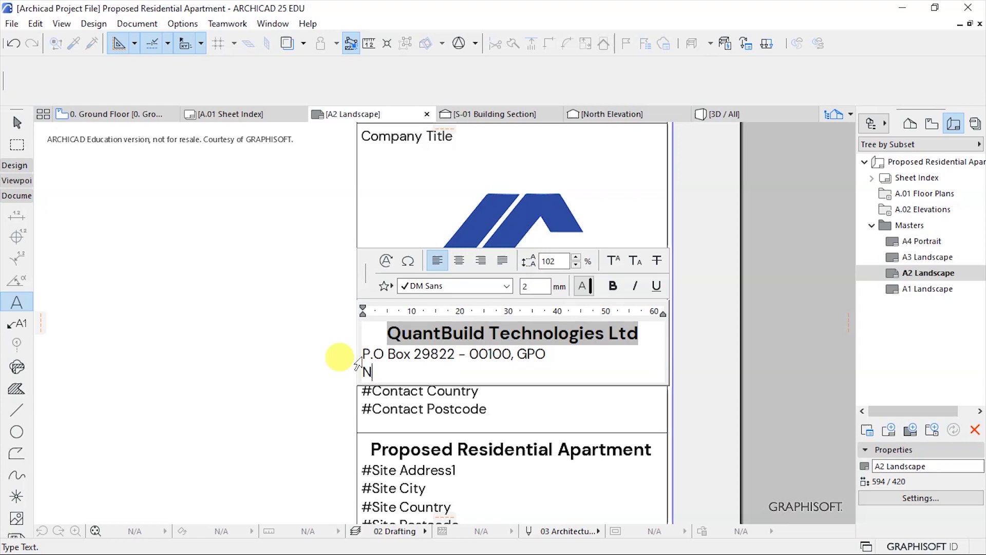
{"action": "type", "text": "NAIROBI - KENYA"}
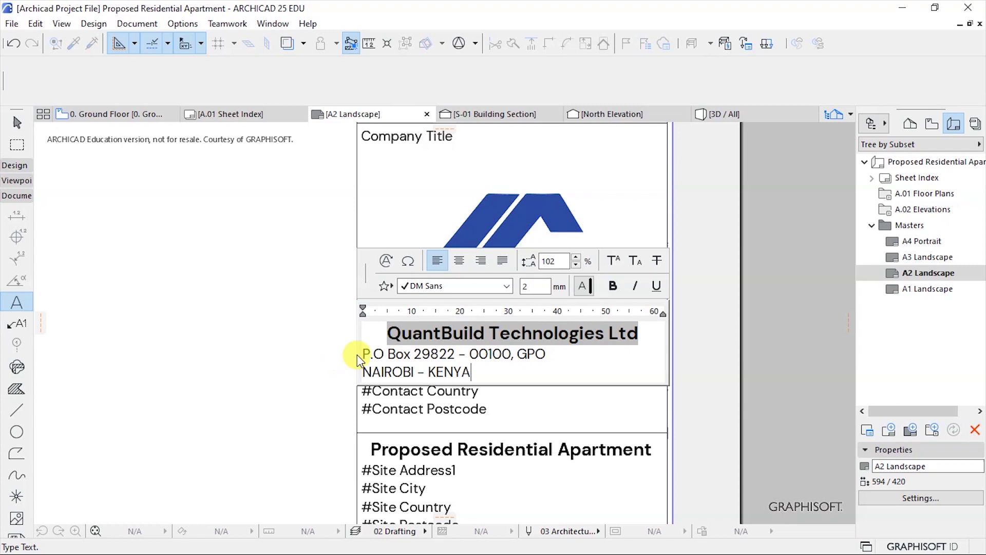
{"action": "left_click", "coordinate": [304, 401]}
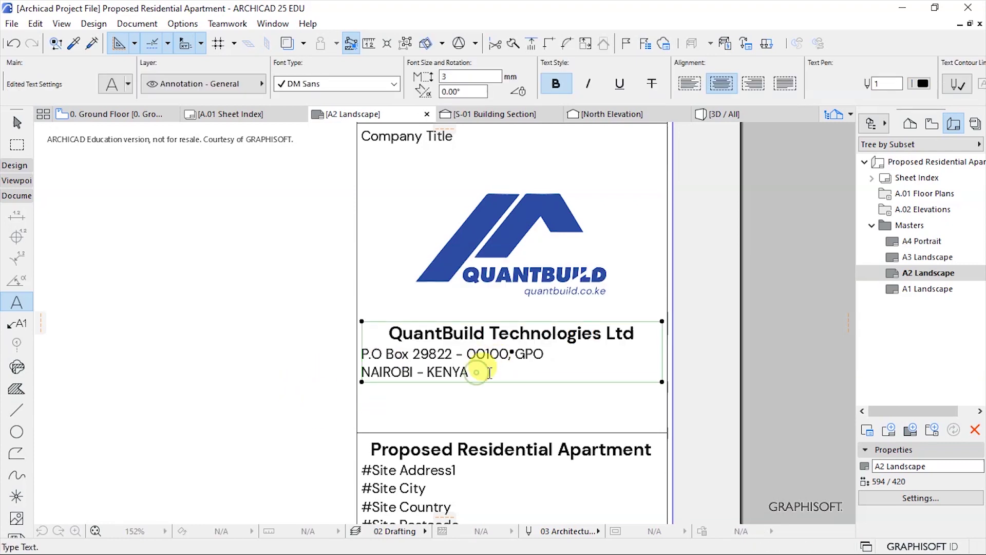
Centre-align the whole company name and address text block
{"action": "double_click", "coordinate": [477, 372]}
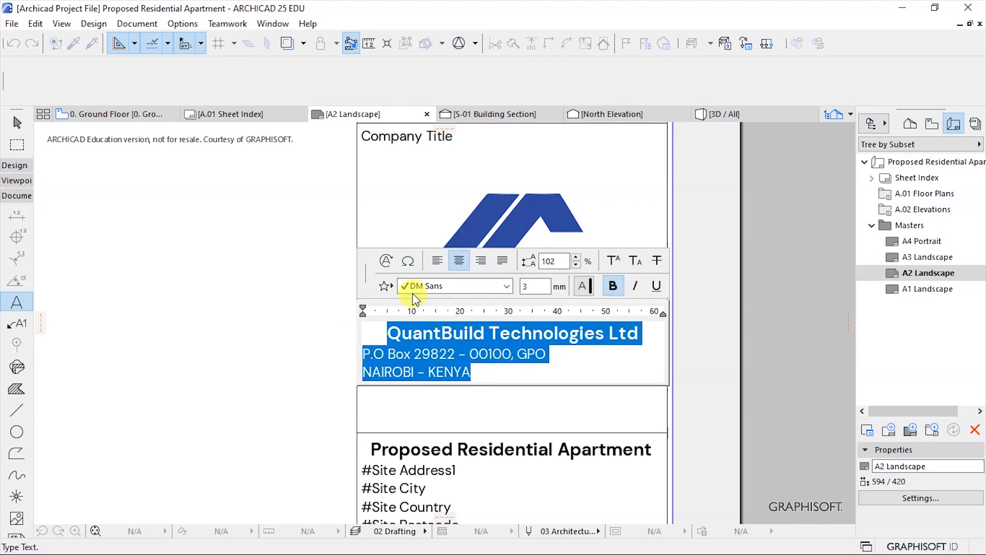
{"action": "left_click", "coordinate": [459, 261]}
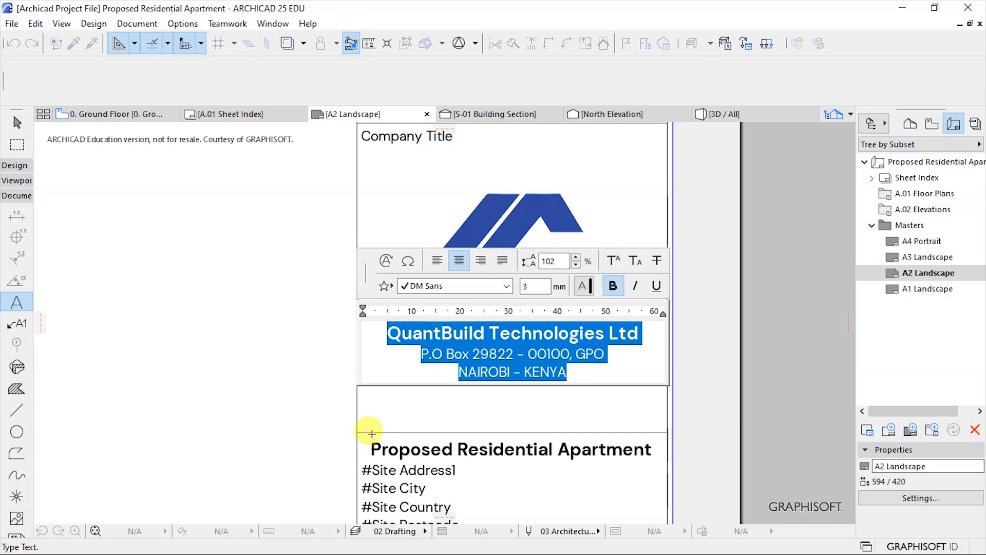
{"action": "left_click", "coordinate": [271, 358]}
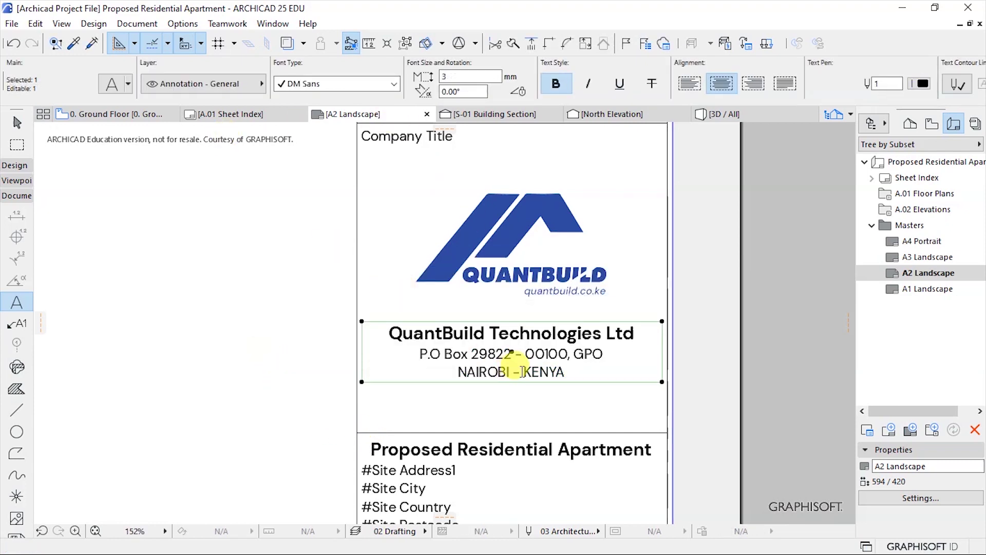
Set the line spacing of the entire company name and address text to 152%
{"action": "double_click", "coordinate": [521, 370]}
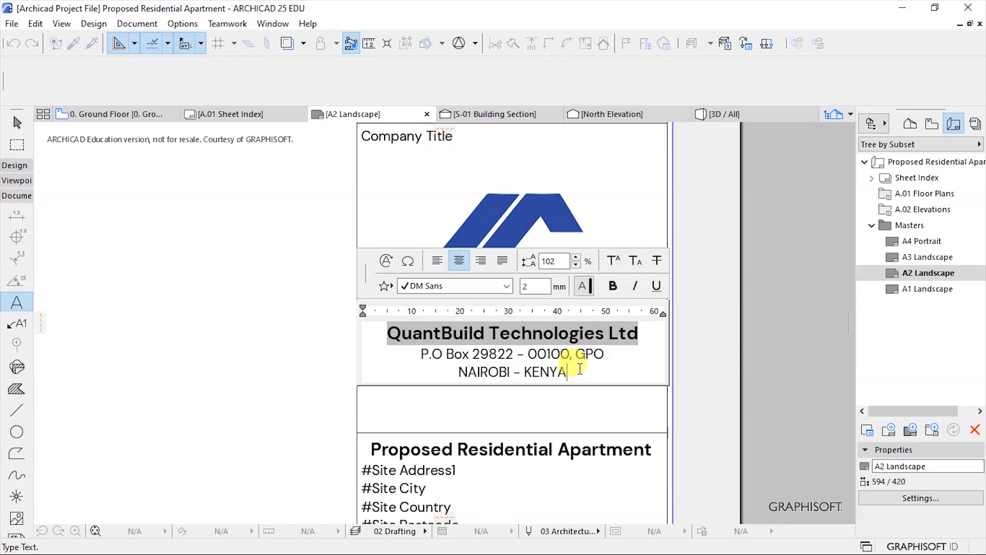
{"action": "left_click_drag", "start_coordinate": [577, 369], "coordinate": [510, 372]}
{"action": "key", "text": "ctrl+a"}
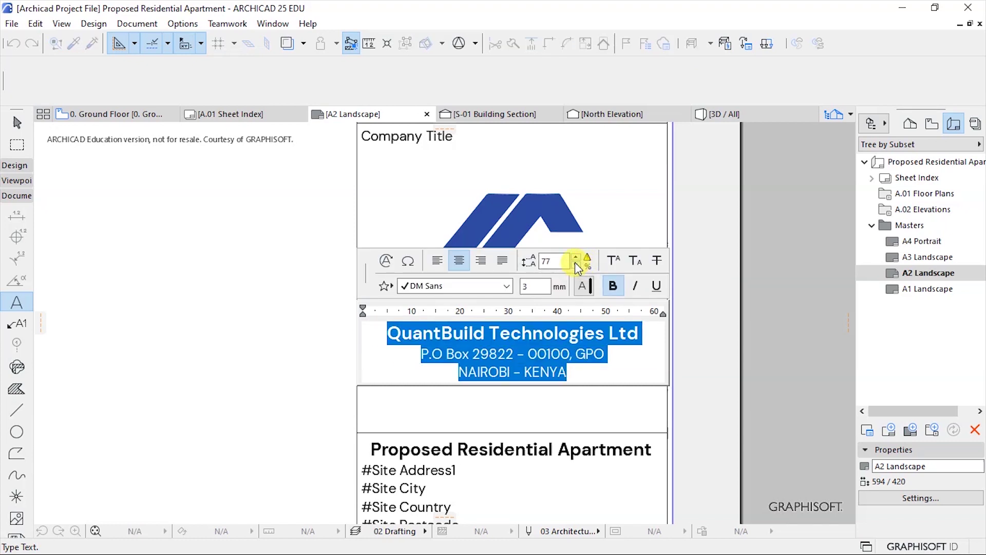
{"action": "left_click", "coordinate": [576, 257]}
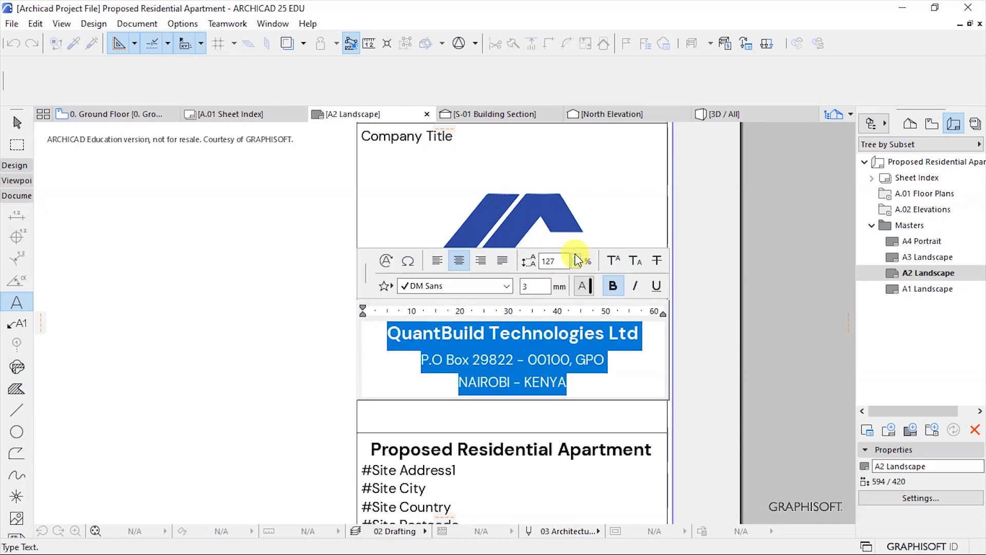
{"action": "left_click", "coordinate": [576, 257]}
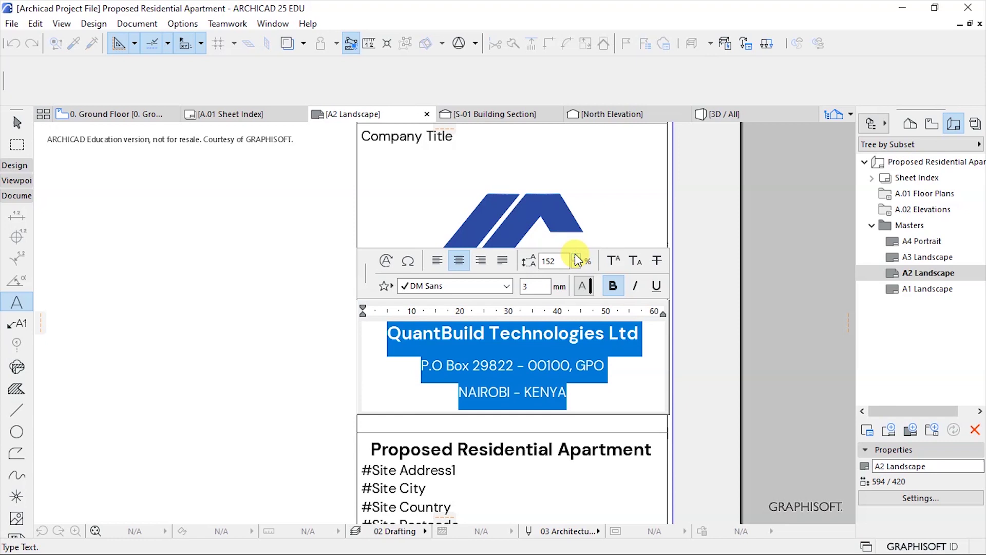
{"action": "left_click", "coordinate": [256, 362]}
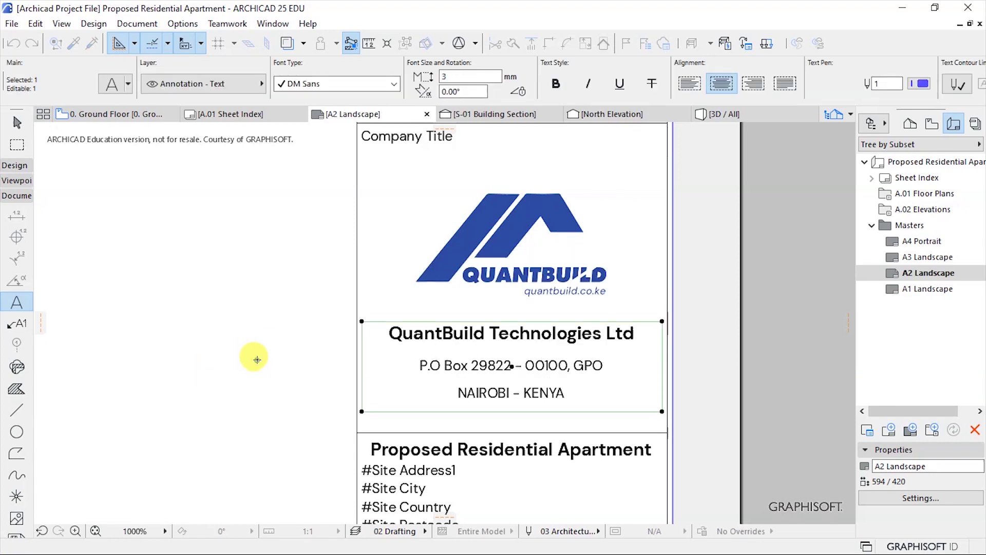
{"action": "key", "text": "Escape"}
Remove the site address, city, country and postcode placeholders below Proposed Residential Apartment, keeping only the project name line
{"action": "scroll", "coordinate": [396, 236], "scroll_direction": "down", "scroll_amount": 5}
{"action": "scroll", "coordinate": [404, 202], "scroll_direction": "up", "scroll_amount": 3}
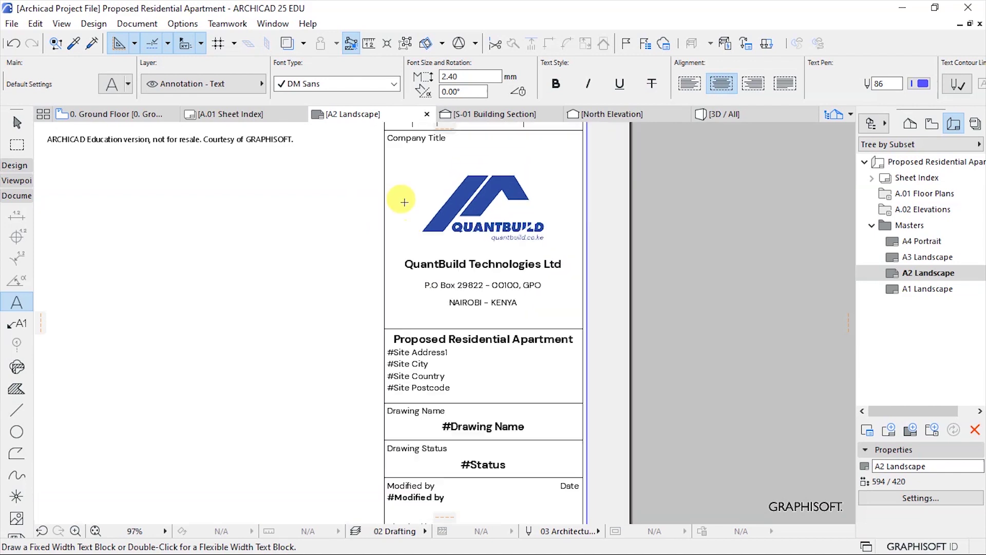
{"action": "scroll", "coordinate": [498, 257], "scroll_direction": "down", "scroll_amount": 2}
{"action": "scroll", "coordinate": [495, 299], "scroll_direction": "up", "scroll_amount": 3}
{"action": "left_click", "coordinate": [494, 327]}
{"action": "double_click", "coordinate": [509, 336]}
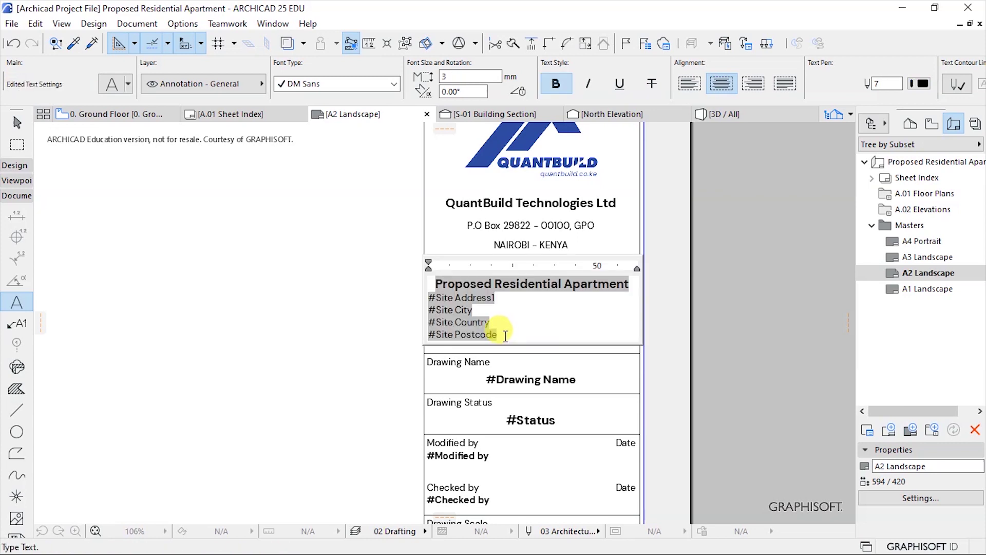
{"action": "left_click_drag", "start_coordinate": [502, 334], "coordinate": [421, 301]}
{"action": "key", "text": "Delete"}
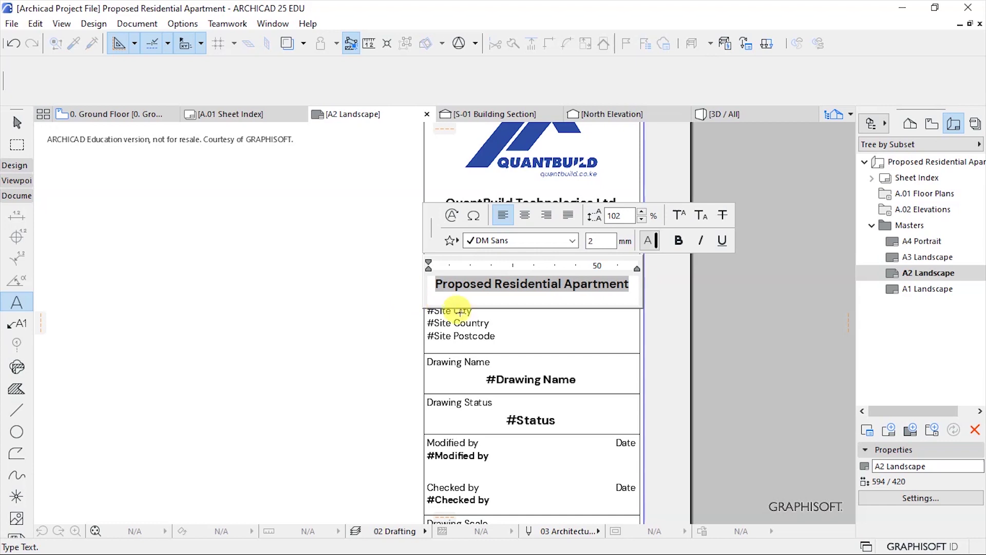
{"action": "key", "text": "BackSpace"}
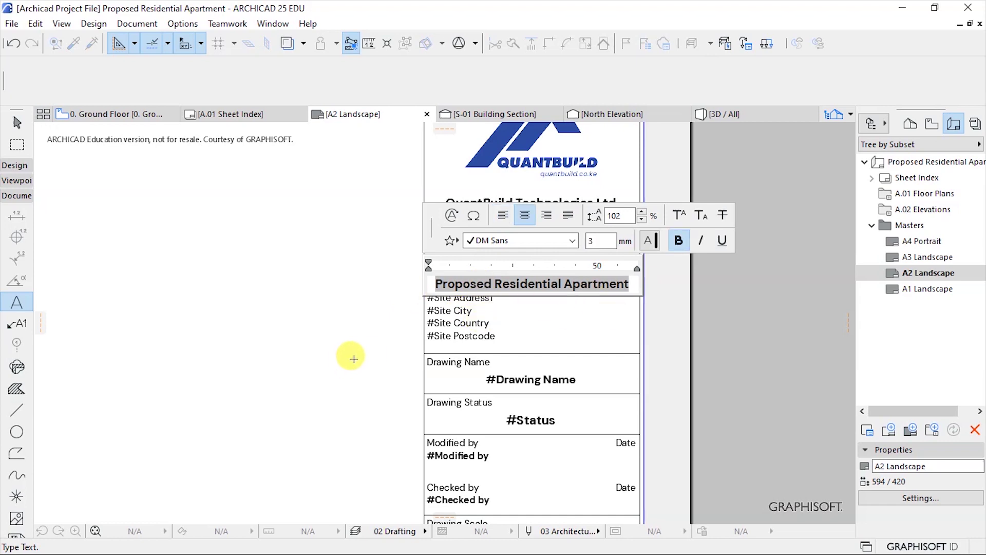
{"action": "left_click", "coordinate": [379, 337]}
Move the Proposed Residential Apartment text straight down about 8 mm within its title block cell
{"action": "key", "text": "ctrl+d"}
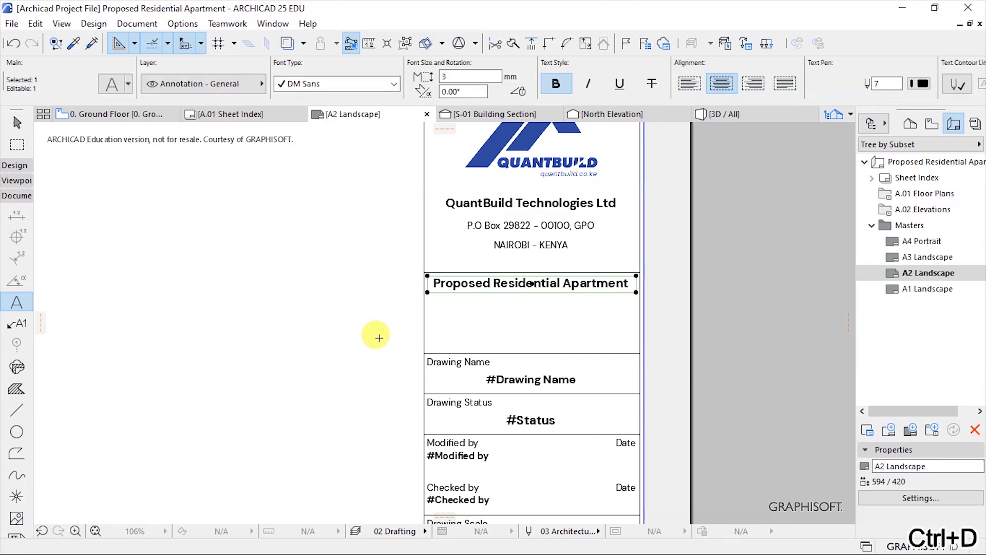
{"action": "left_click", "coordinate": [516, 286]}
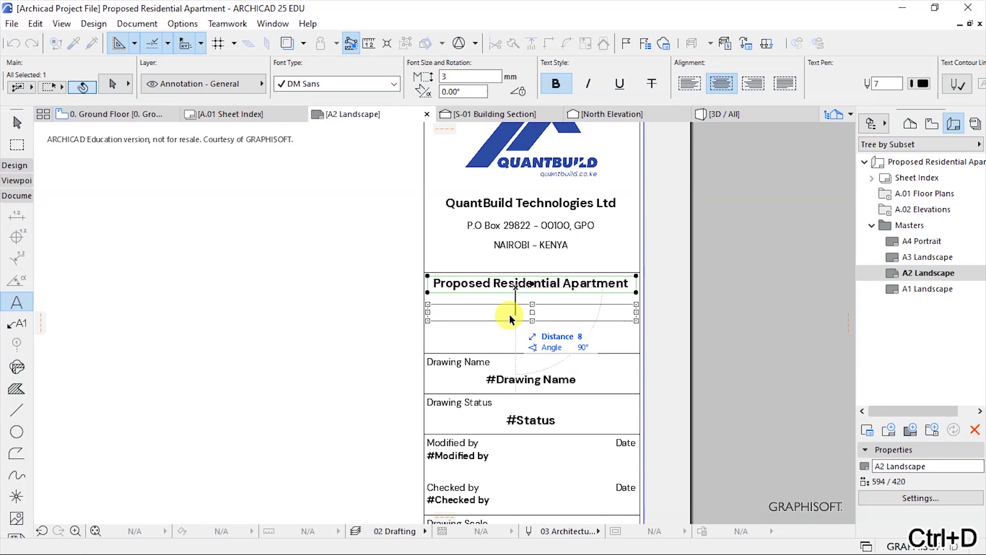
{"action": "left_click", "coordinate": [510, 314]}
{"action": "key", "text": "Escape"}
Drag a copy of the Company Title label straight down about 65 mm into the cell with the project name
{"action": "scroll", "coordinate": [468, 409], "scroll_direction": "down", "scroll_amount": 4}
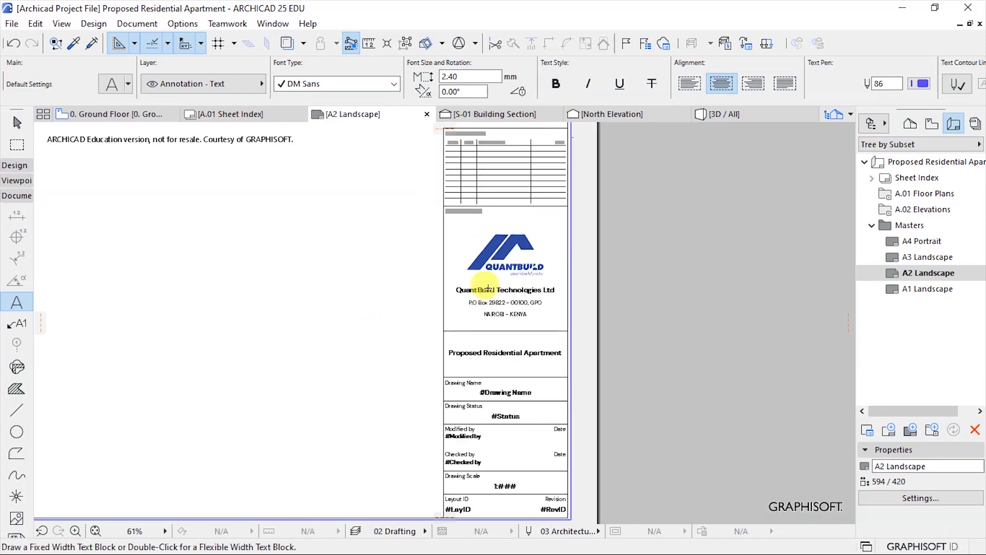
{"action": "left_click", "coordinate": [452, 211], "text": "shift"}
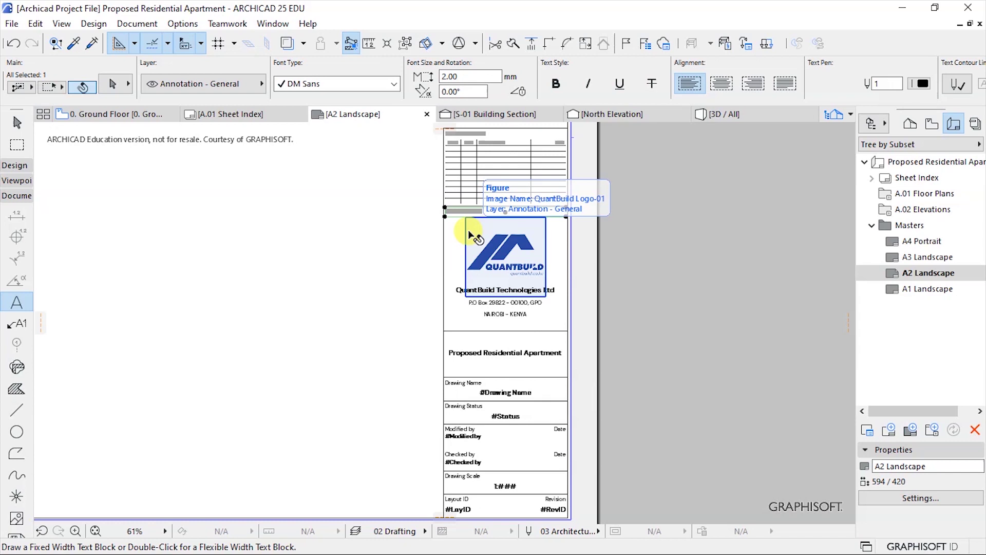
{"action": "right_click", "coordinate": [470, 214]}
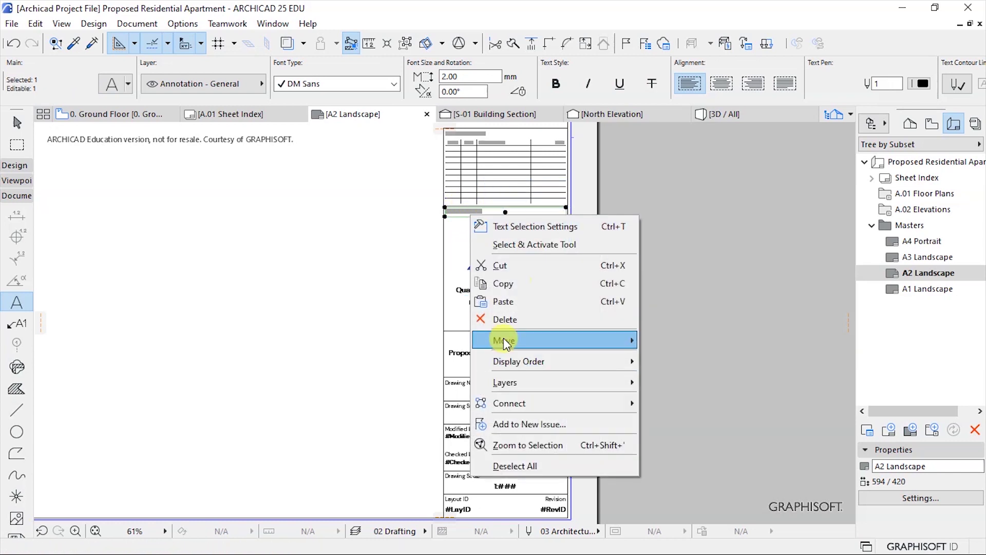
{"action": "mouse_move", "coordinate": [506, 341]}
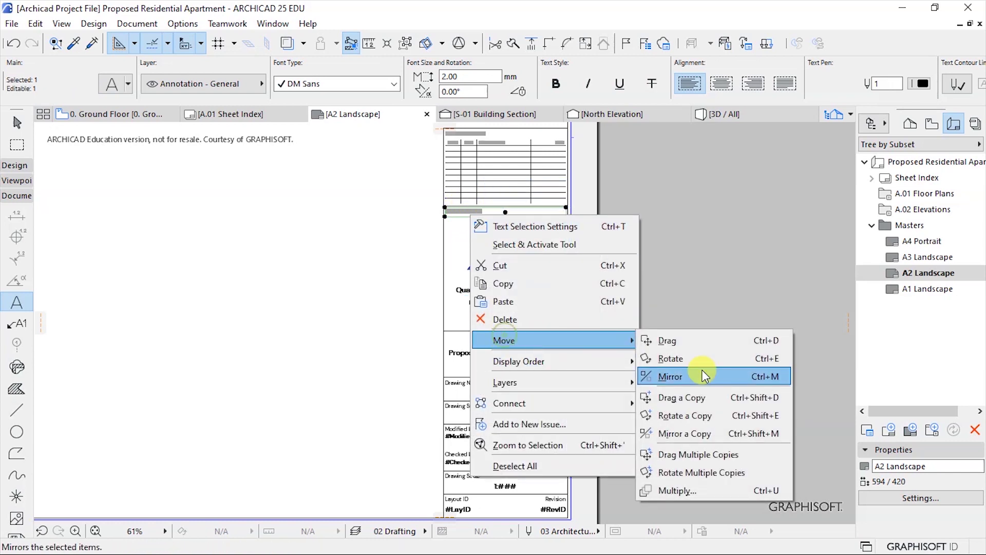
{"action": "left_click", "coordinate": [687, 399]}
{"action": "left_click", "coordinate": [567, 218]}
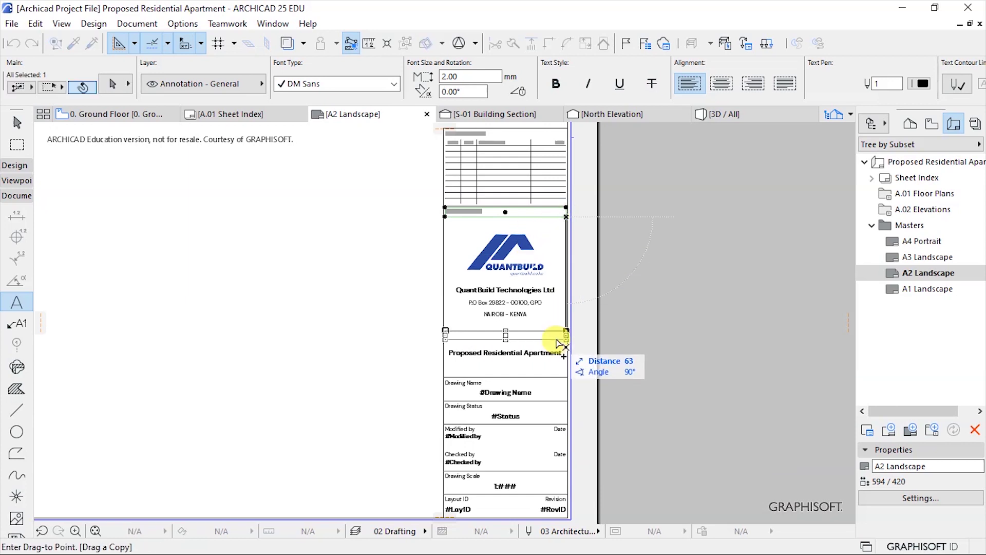
{"action": "scroll", "coordinate": [560, 349], "scroll_direction": "up", "scroll_amount": 1}
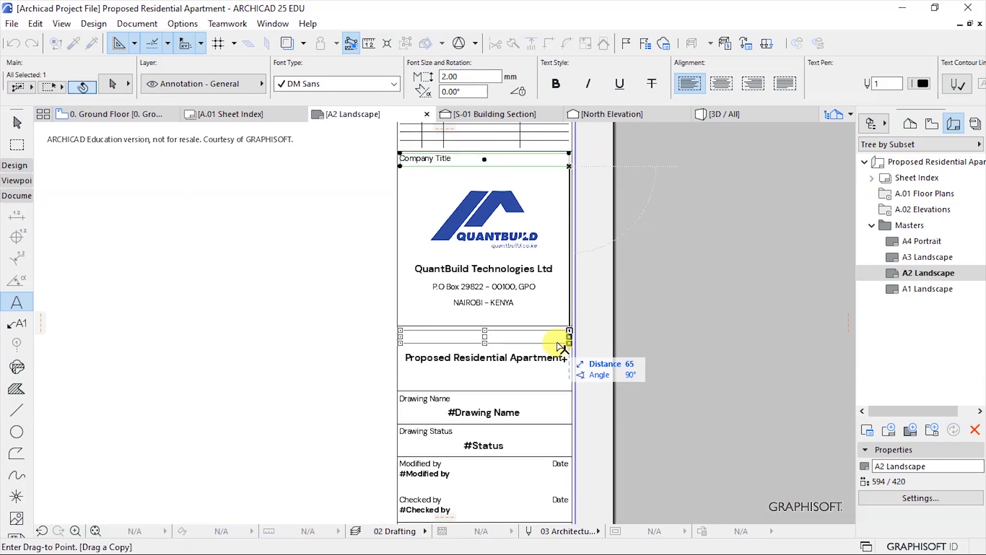
{"action": "left_click", "coordinate": [568, 342]}
{"action": "scroll", "coordinate": [455, 340], "scroll_direction": "up", "scroll_amount": 1}
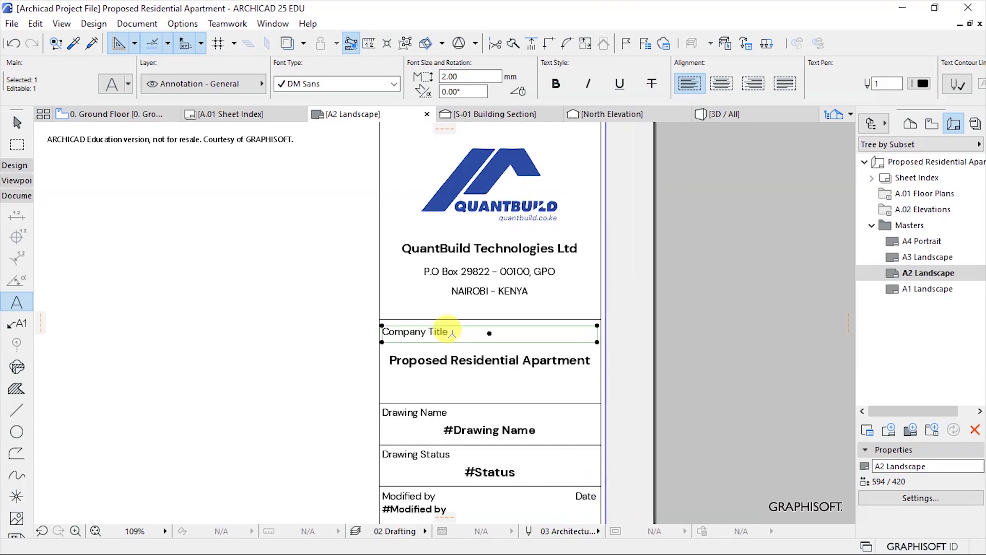
Change the copied label above Proposed Residential Apartment to read Project Title
{"action": "scroll", "coordinate": [452, 334], "scroll_direction": "up", "scroll_amount": 2}
{"action": "double_click", "coordinate": [361, 317]}
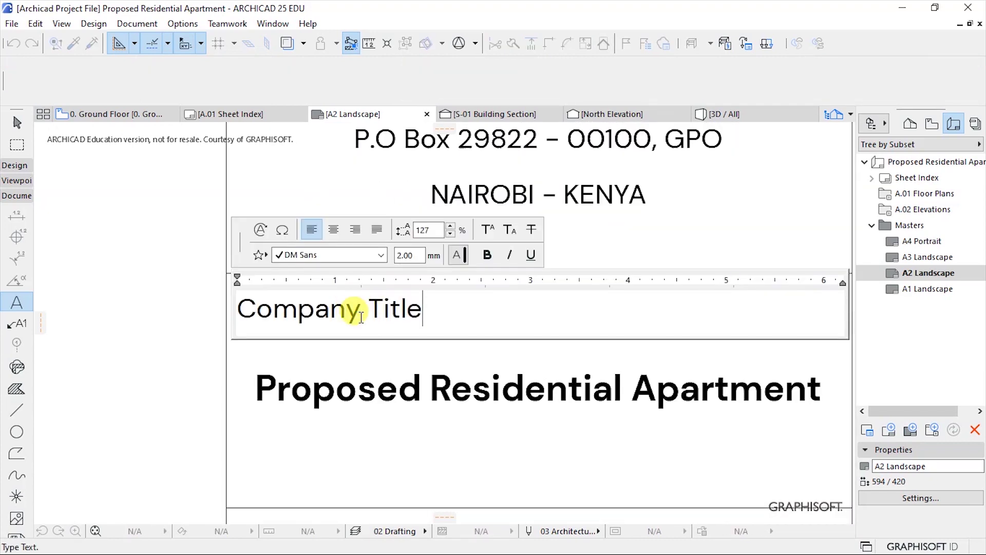
{"action": "left_click_drag", "start_coordinate": [356, 315], "coordinate": [236, 309]}
{"action": "type", "text": "Project"}
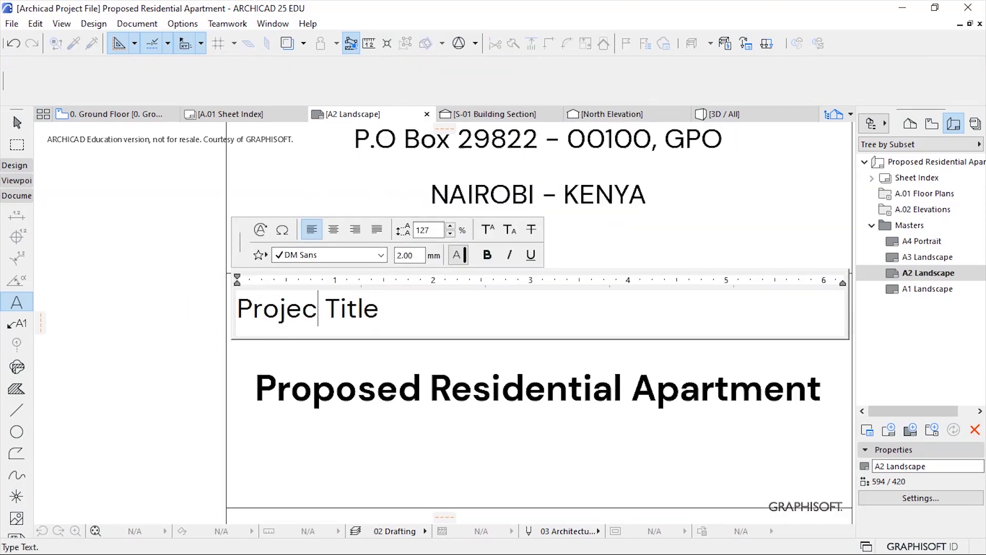
{"action": "left_click", "coordinate": [199, 313]}
{"action": "scroll", "coordinate": [199, 313], "scroll_direction": "down", "scroll_amount": 2}
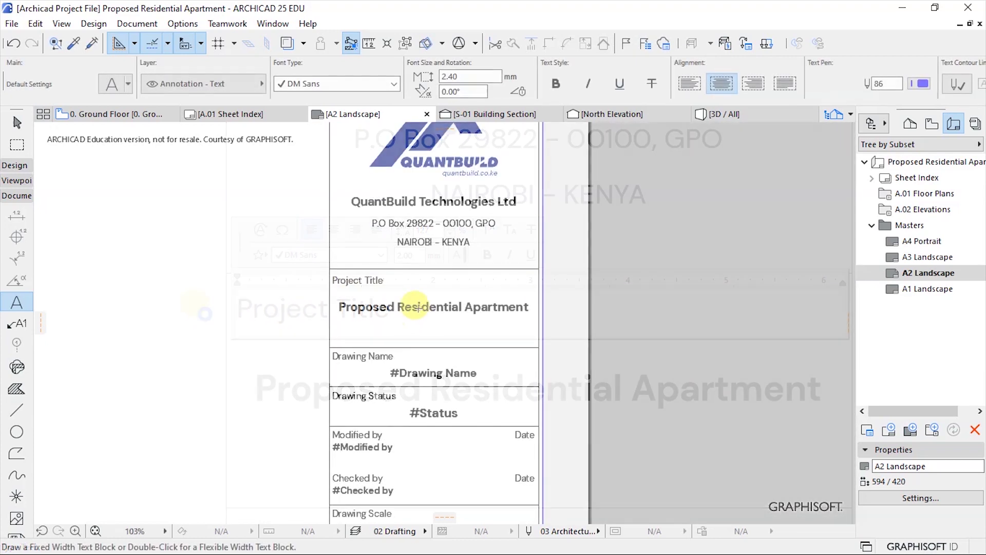
{"action": "scroll", "coordinate": [409, 368], "scroll_direction": "down", "scroll_amount": 2}
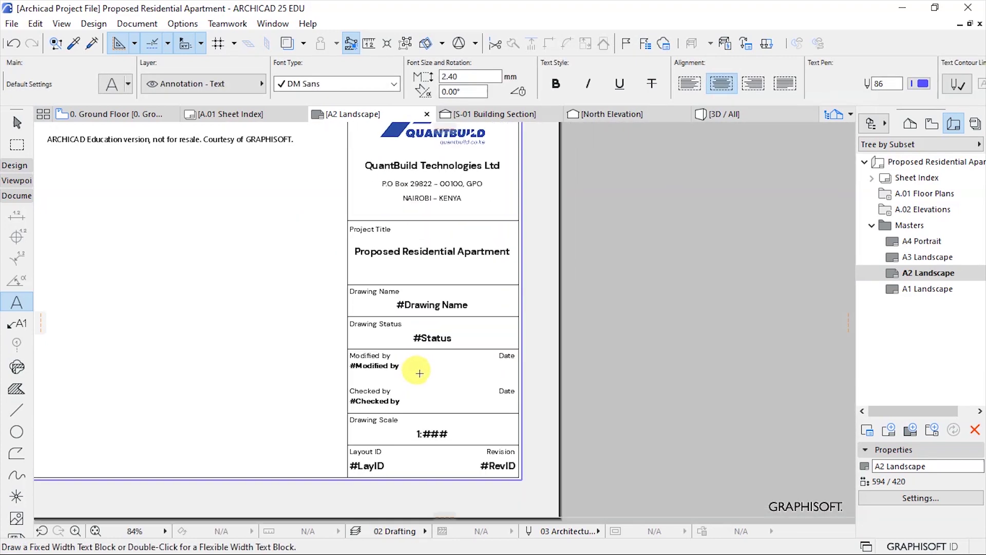
{"action": "scroll", "coordinate": [413, 344], "scroll_direction": "up", "scroll_amount": 2}
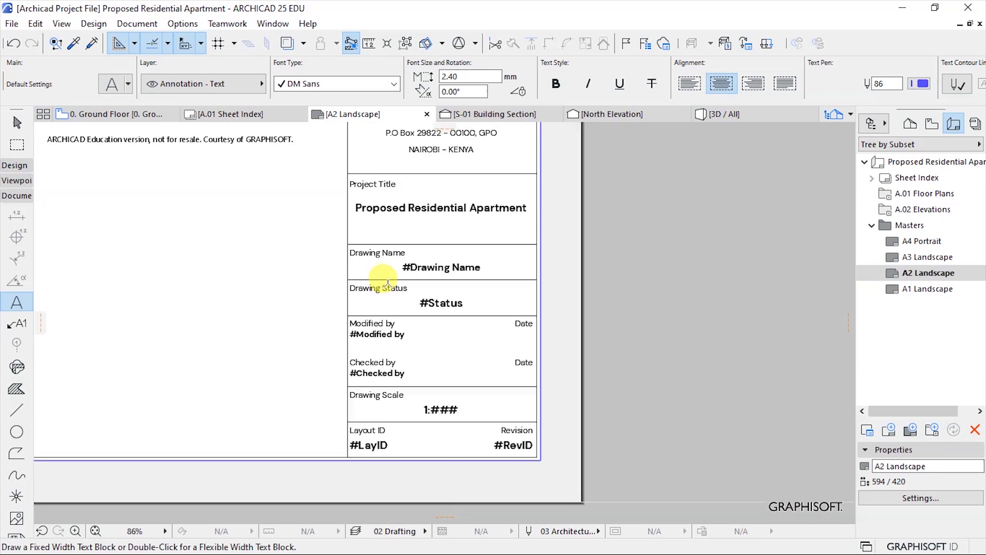
Examine the #Drawing Name autotext inside the title block's Drawing Name cell
{"action": "scroll", "coordinate": [378, 282], "scroll_direction": "up", "scroll_amount": 1}
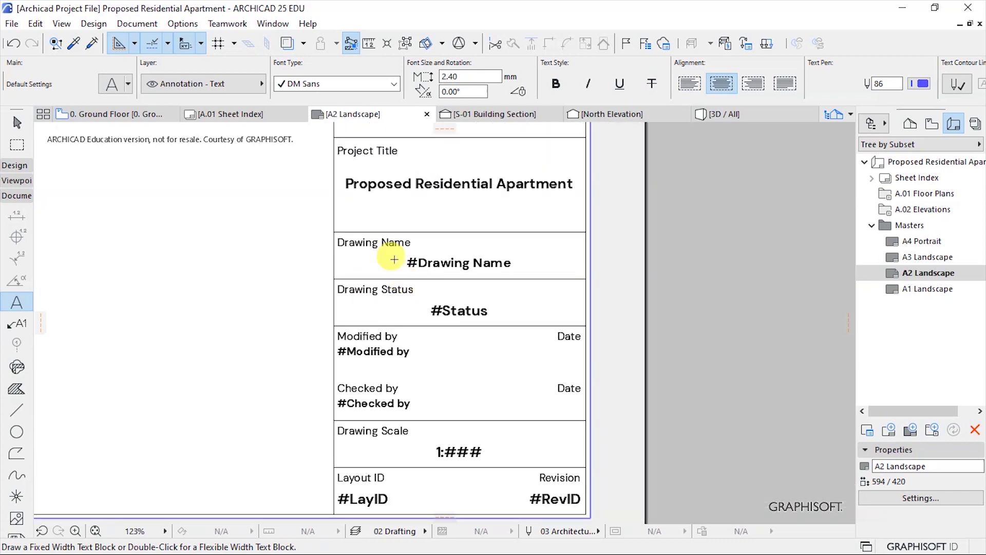
{"action": "left_click", "coordinate": [447, 260], "text": "shift"}
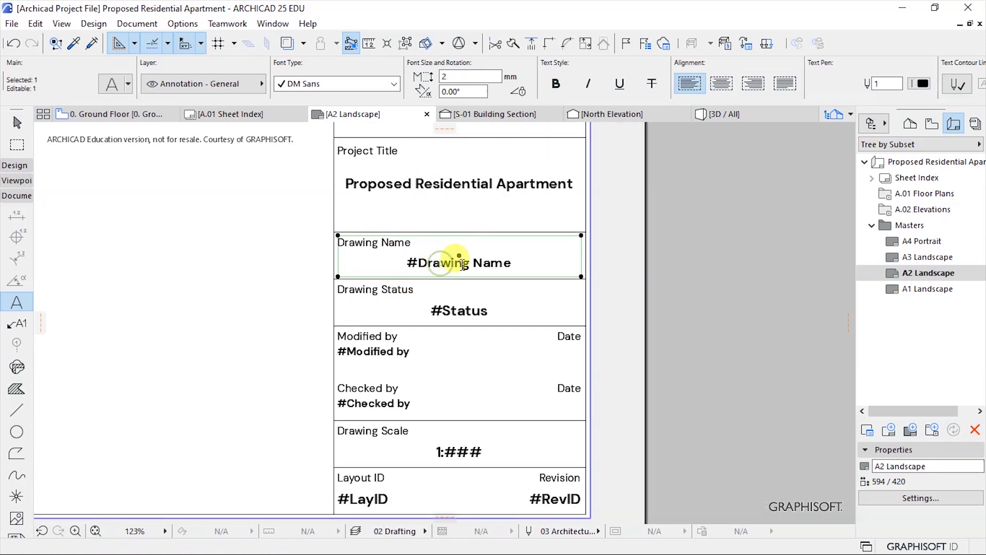
{"action": "double_click", "coordinate": [516, 262]}
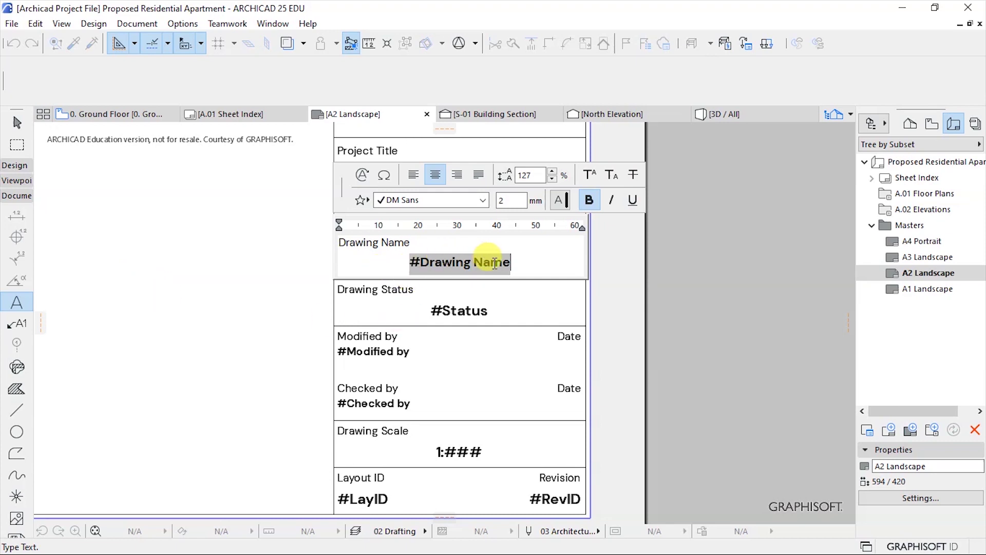
{"action": "left_click", "coordinate": [249, 299]}
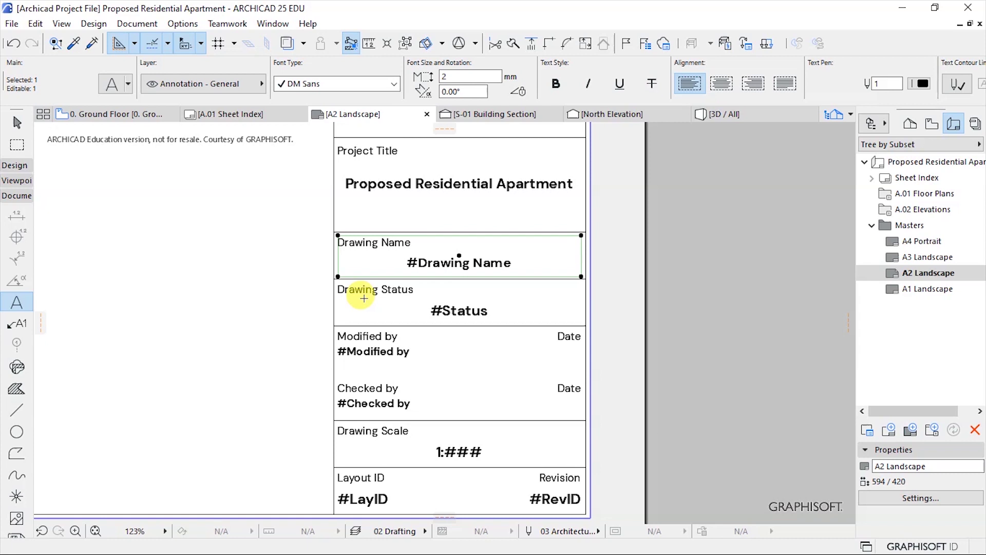
{"action": "key", "text": "Escape"}
{"action": "scroll", "coordinate": [406, 279], "scroll_direction": "down", "scroll_amount": 3}
{"action": "scroll", "coordinate": [387, 247], "scroll_direction": "up", "scroll_amount": 4}
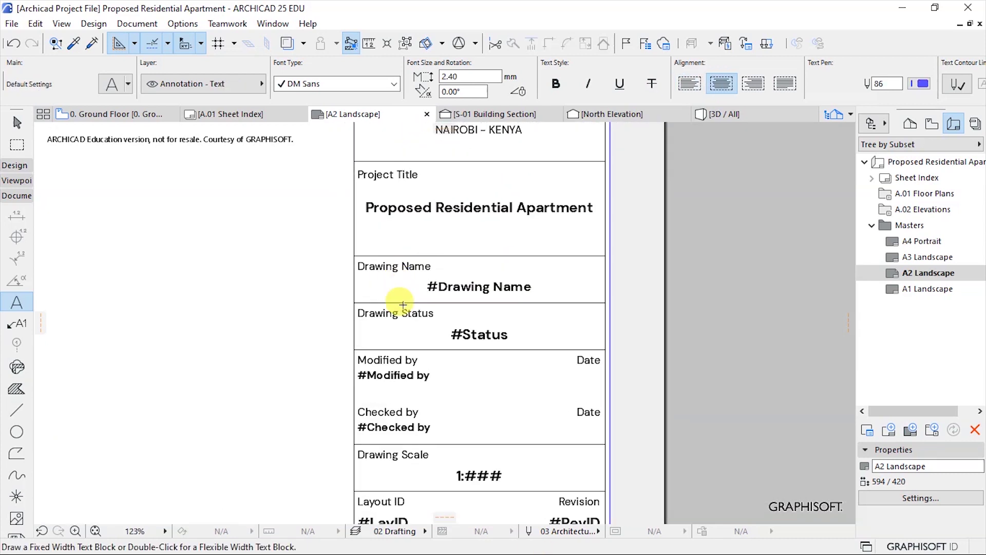
Replace the #Modified by and #Checked by placeholders in the title block with the responsible person's name
{"action": "middle_click_drag", "start_coordinate": [438, 392], "coordinate": [497, 321]}
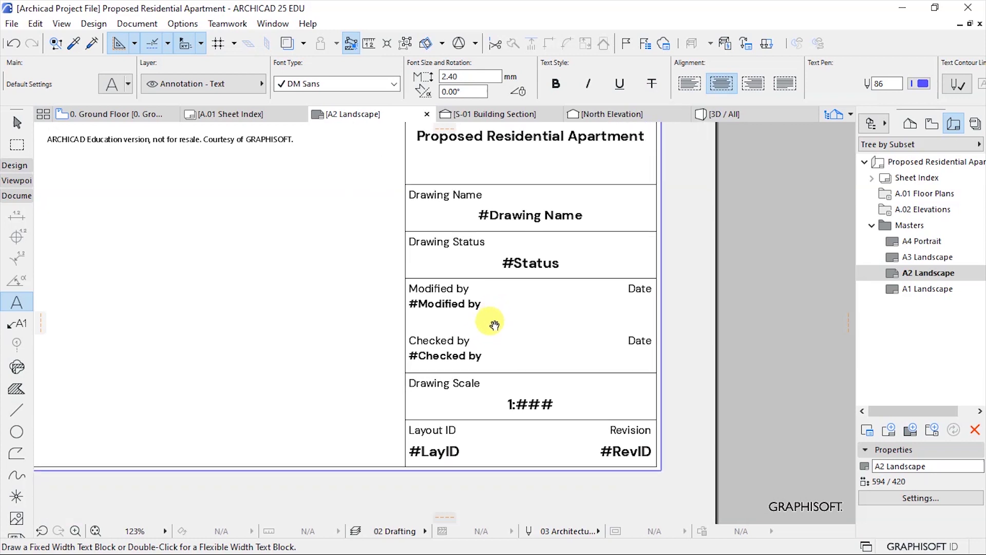
{"action": "left_click", "coordinate": [486, 304]}
{"action": "left_click_drag", "start_coordinate": [487, 304], "coordinate": [400, 303]}
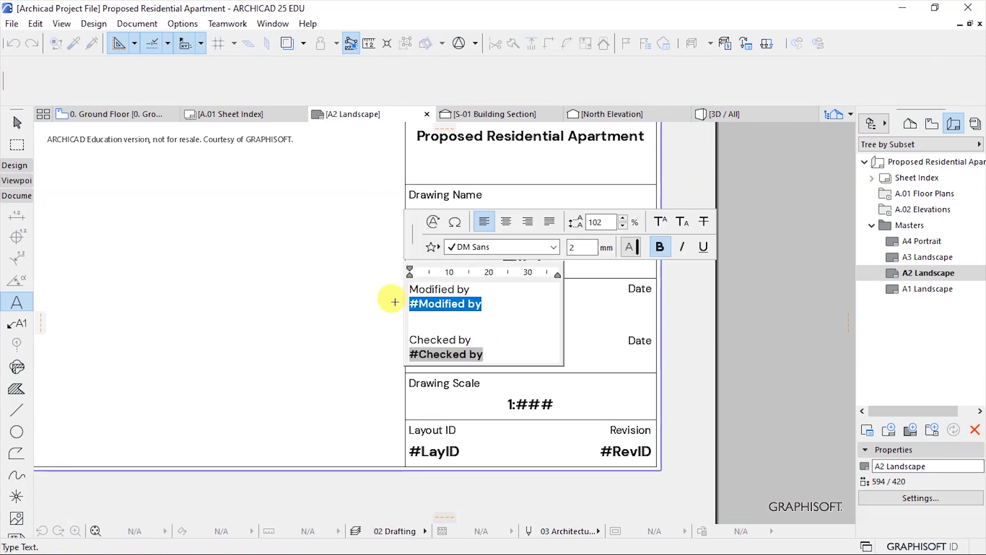
{"action": "type", "text": "Nzangi J.M"}
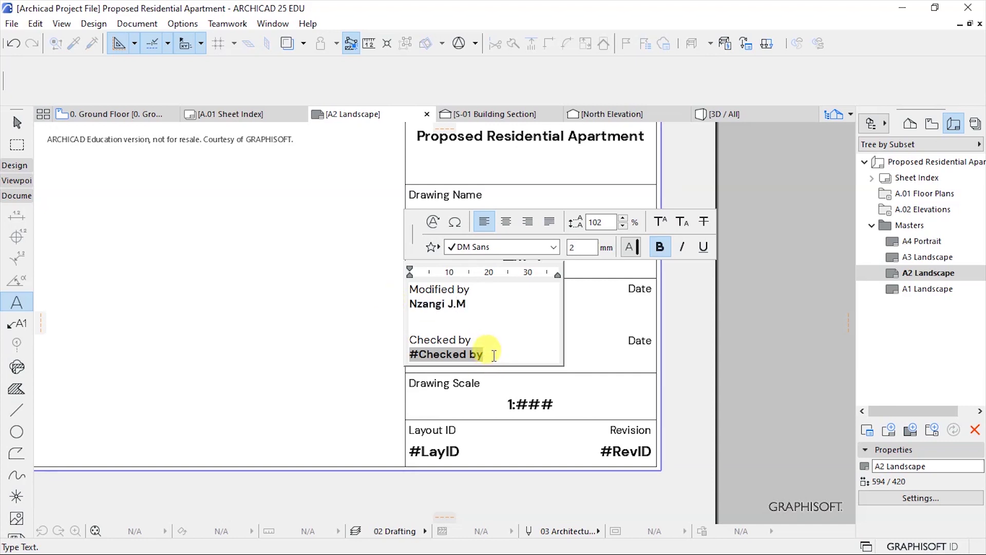
{"action": "left_click_drag", "start_coordinate": [494, 354], "coordinate": [409, 362]}
{"action": "type", "text": "N"}
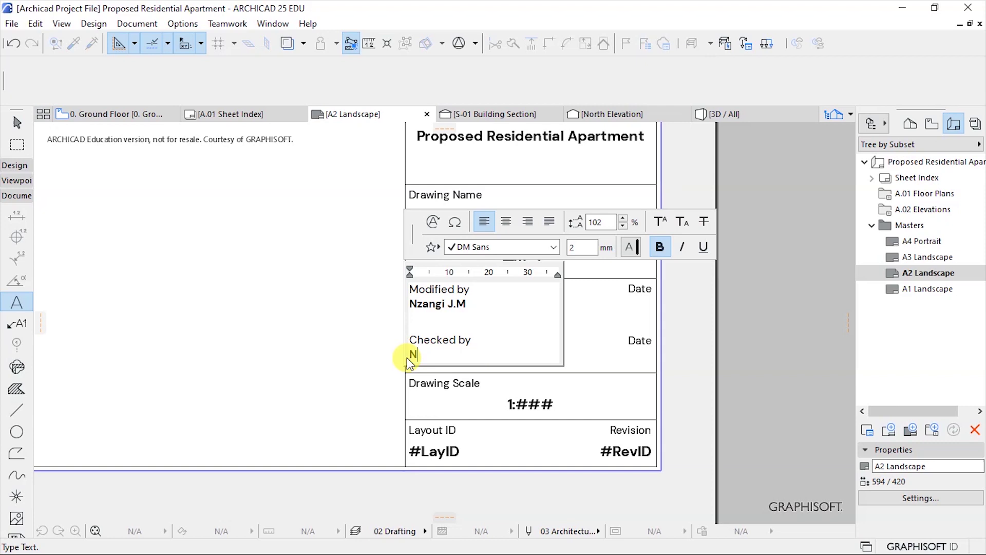
{"action": "type", "text": "zangi J.M"}
{"action": "key", "text": "Escape"}
Insert the System Date (short) autotext on the line below the Date label beside Modified by
{"action": "scroll", "coordinate": [637, 310], "scroll_direction": "up", "scroll_amount": 2}
{"action": "left_click", "coordinate": [635, 288]}
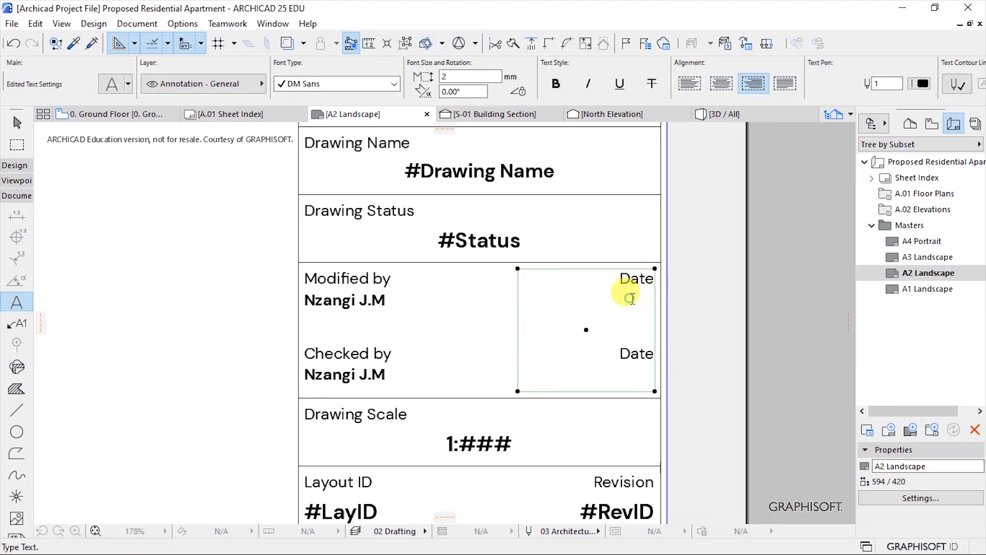
{"action": "double_click", "coordinate": [631, 298]}
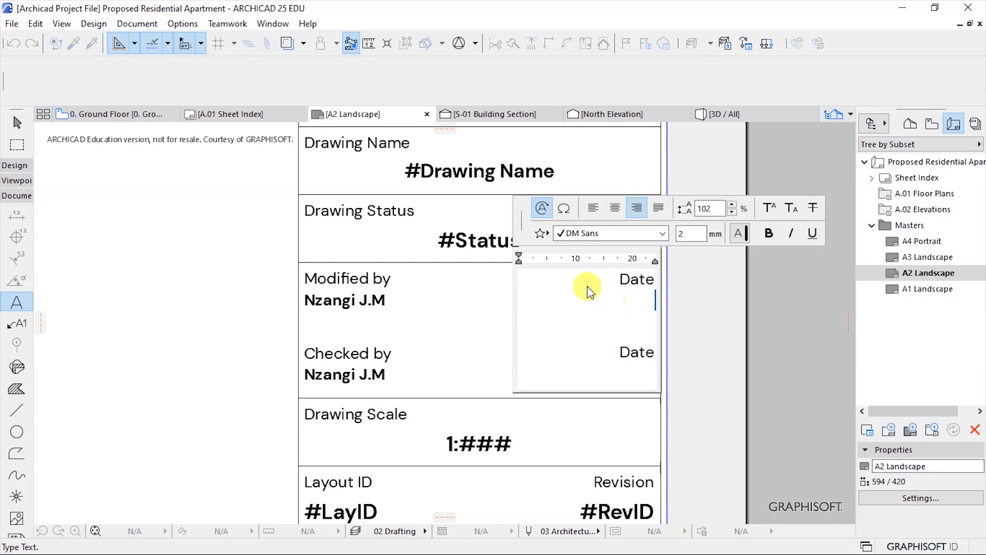
{"action": "key", "text": "alt+shift+a"}
{"action": "type", "text": "DATE"}
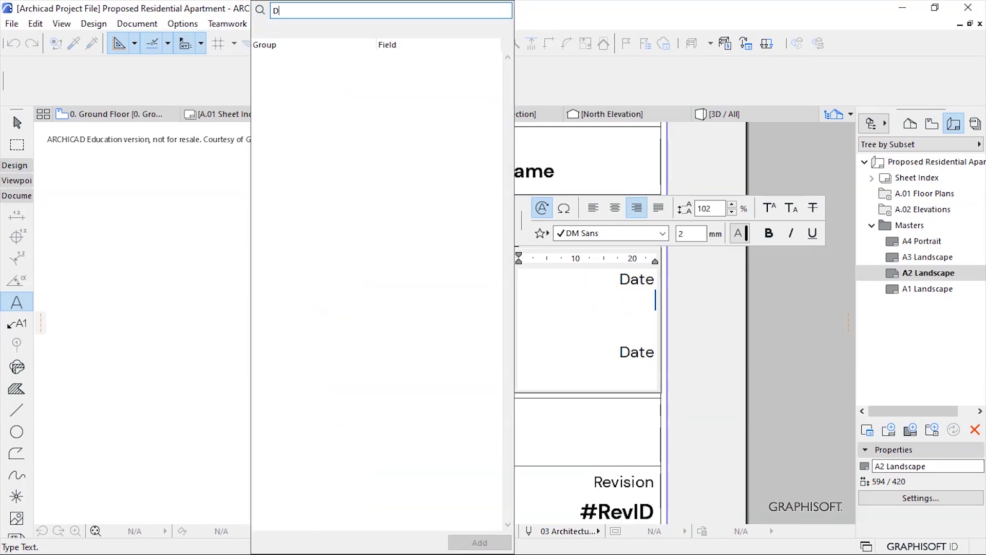
{"action": "left_click", "coordinate": [345, 168]}
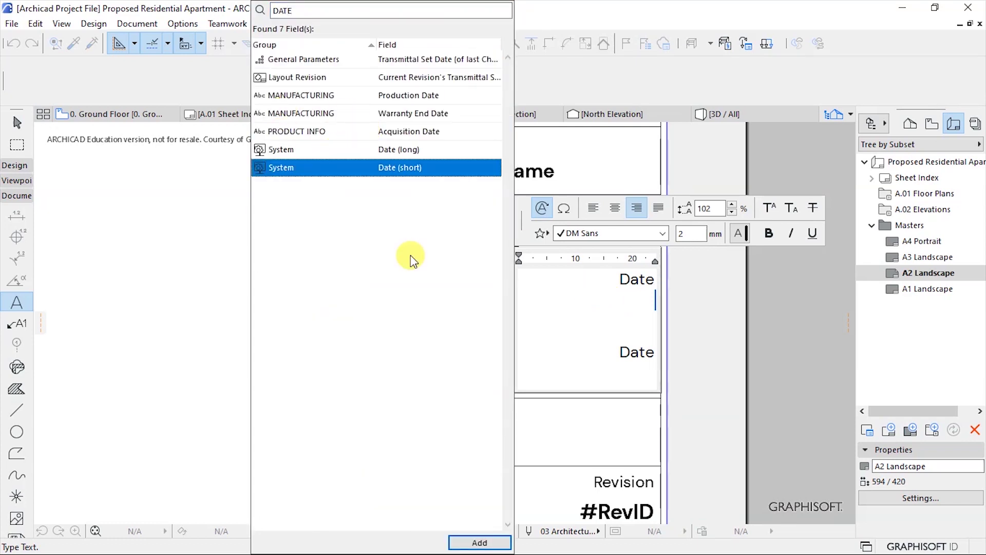
{"action": "left_click", "coordinate": [470, 539]}
Insert the System Date (short) autotext below the second Date label in the same text block
{"action": "left_click", "coordinate": [646, 348]}
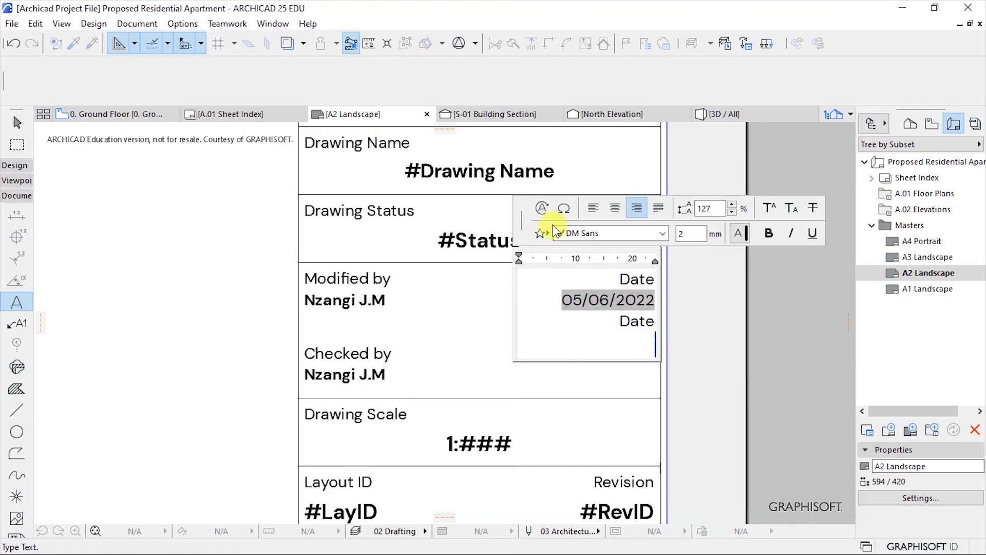
{"action": "key", "text": "alt+shift+a"}
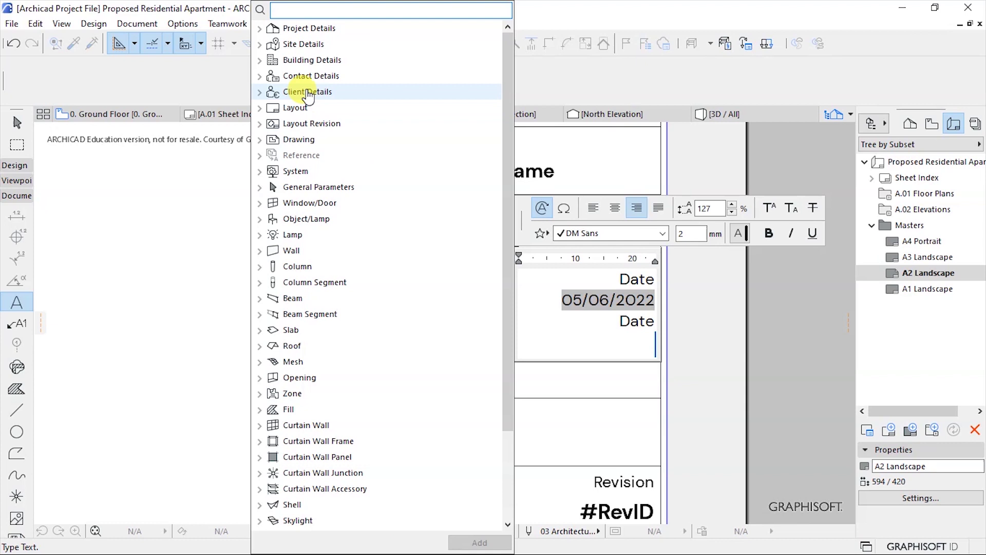
{"action": "type", "text": "DATE"}
{"action": "left_click", "coordinate": [365, 169]}
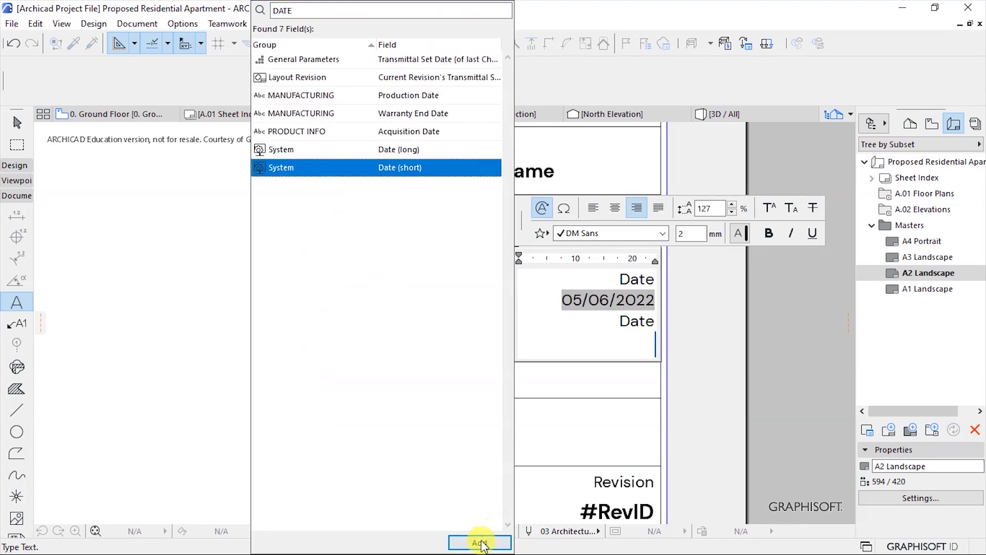
{"action": "left_click", "coordinate": [479, 541]}
{"action": "left_click", "coordinate": [739, 363]}
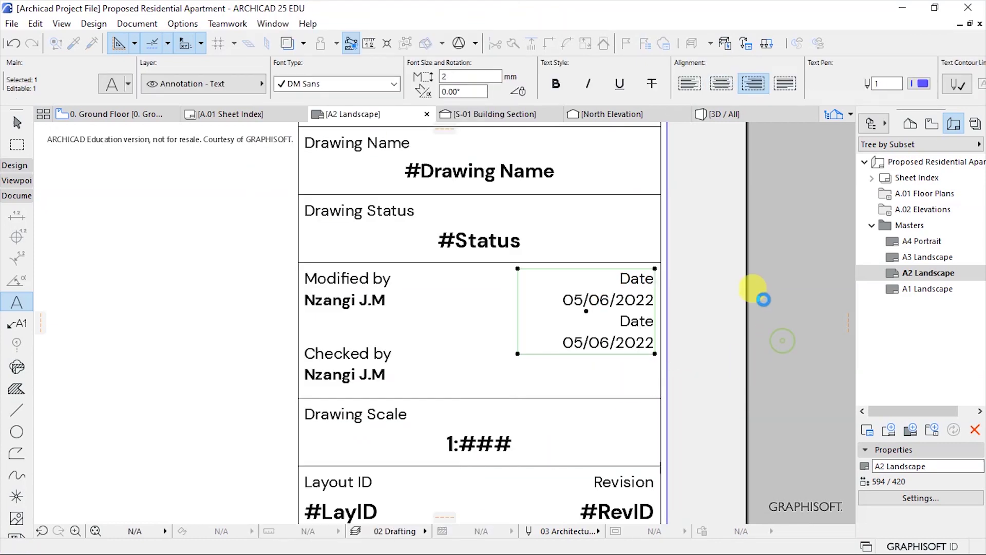
{"action": "key", "text": "Escape"}
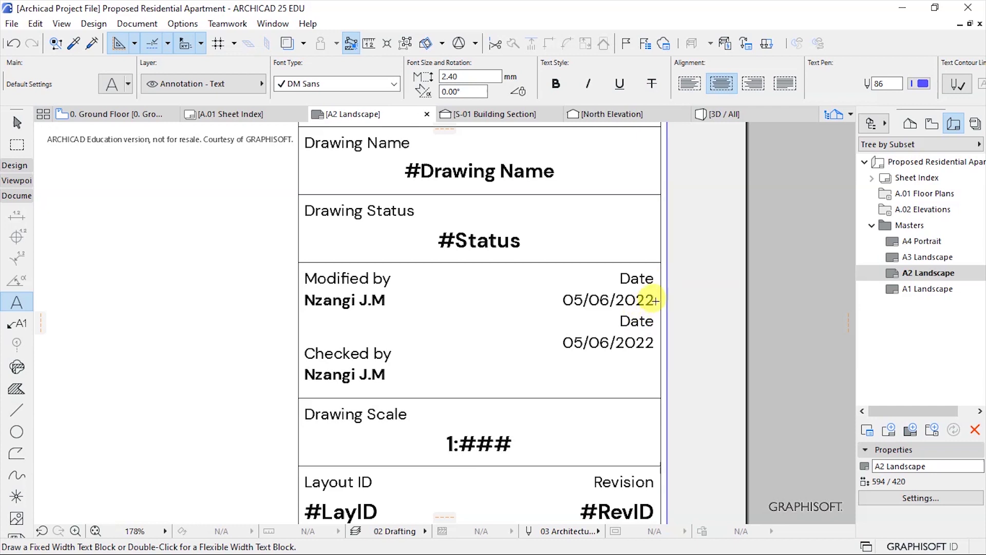
Add a blank line above the second Date label to separate the Modified by and Checked by dates
{"action": "double_click", "coordinate": [616, 296]}
{"action": "key", "text": "Escape"}
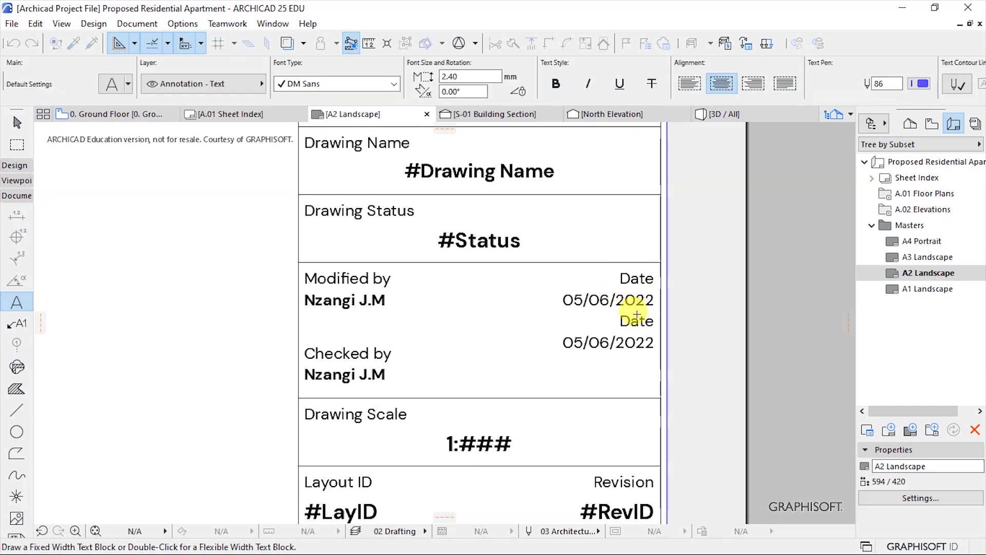
{"action": "left_click", "coordinate": [623, 308]}
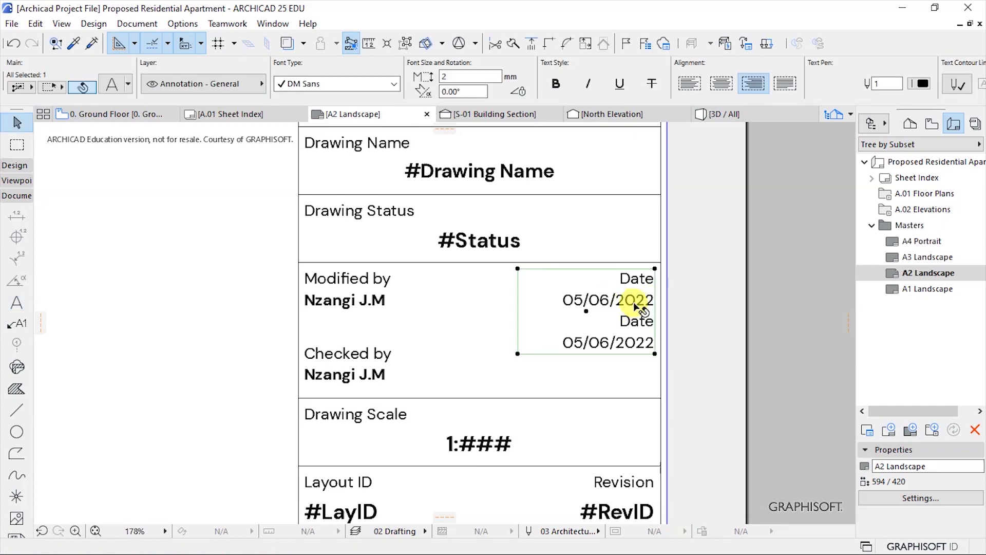
{"action": "right_click", "coordinate": [578, 313]}
{"action": "left_click", "coordinate": [634, 88]}
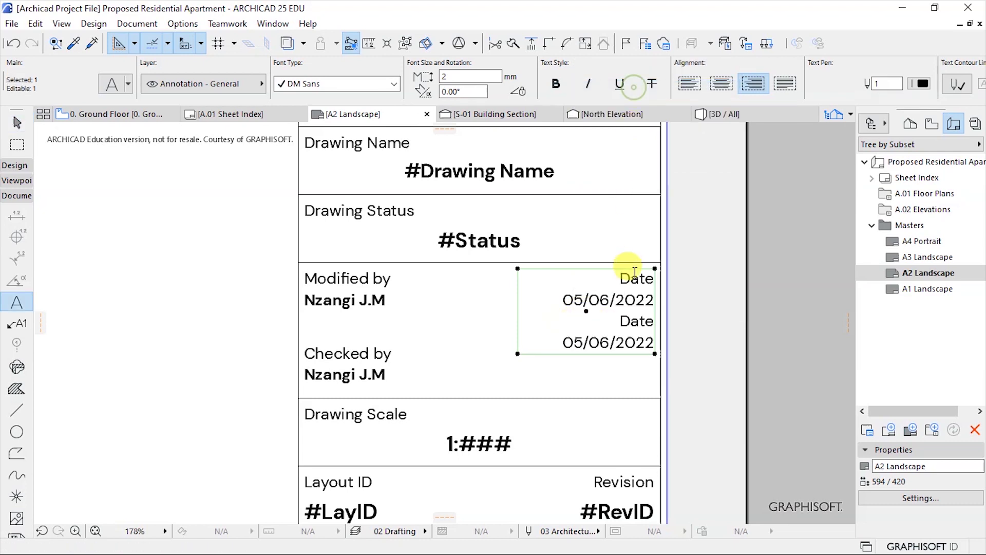
{"action": "double_click", "coordinate": [636, 312]}
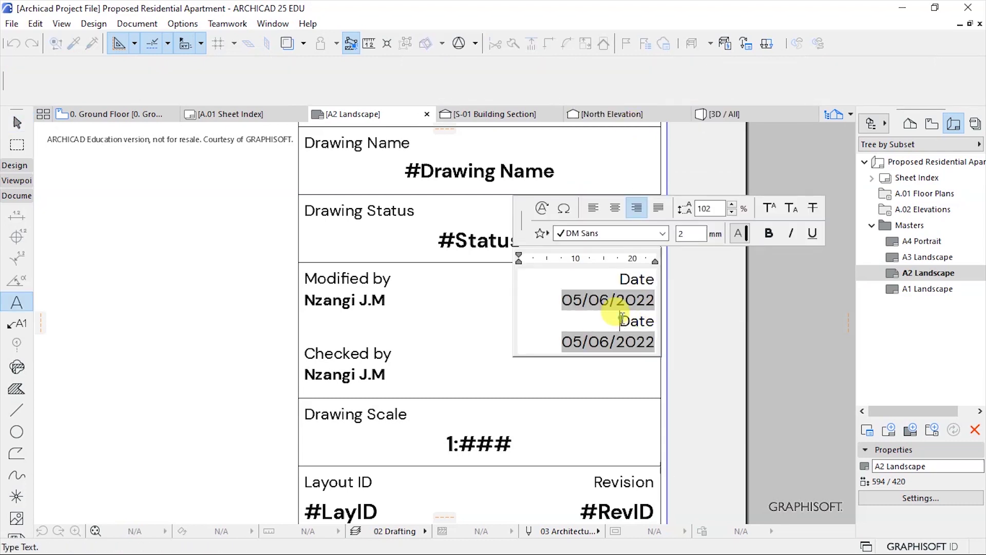
{"action": "key", "text": "Return"}
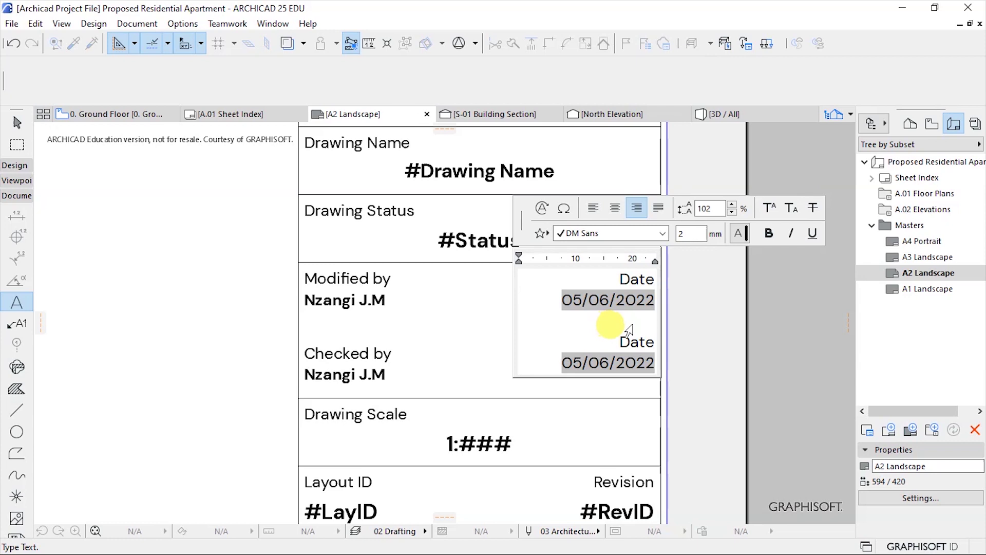
{"action": "left_click", "coordinate": [760, 351]}
Examine the Drawing Scale, Layout ID and Revision cells, as well as the whole A2 Landscape sheet
{"action": "scroll", "coordinate": [619, 250], "scroll_direction": "down", "scroll_amount": 3}
{"action": "scroll", "coordinate": [581, 323], "scroll_direction": "up", "scroll_amount": 5}
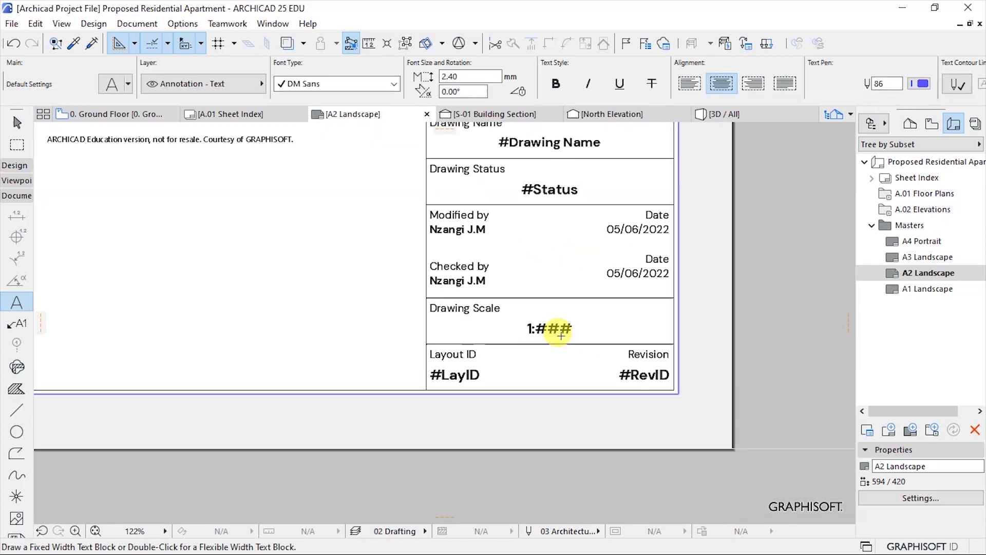
{"action": "left_click", "coordinate": [573, 328]}
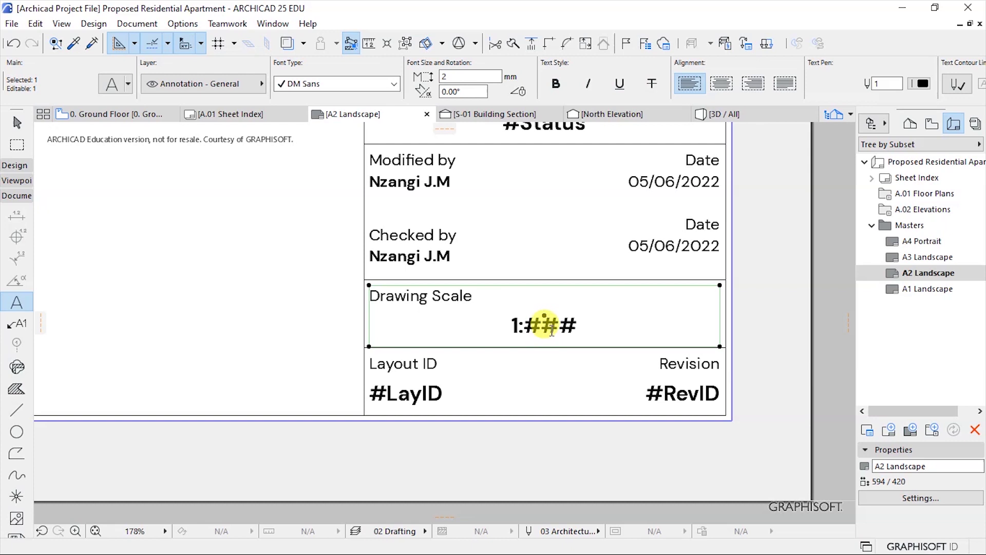
{"action": "key", "text": "Escape"}
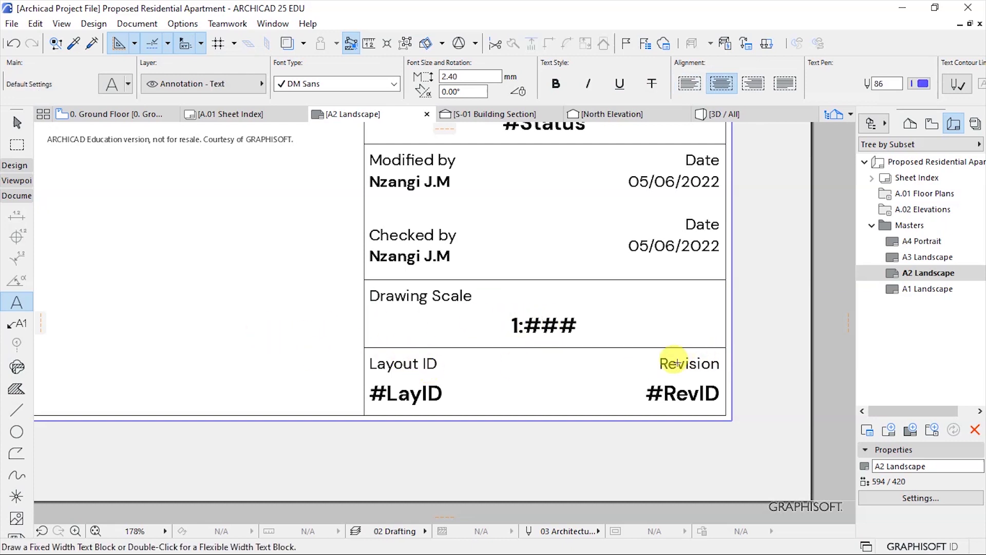
{"action": "scroll", "coordinate": [591, 440], "scroll_direction": "down", "scroll_amount": 1}
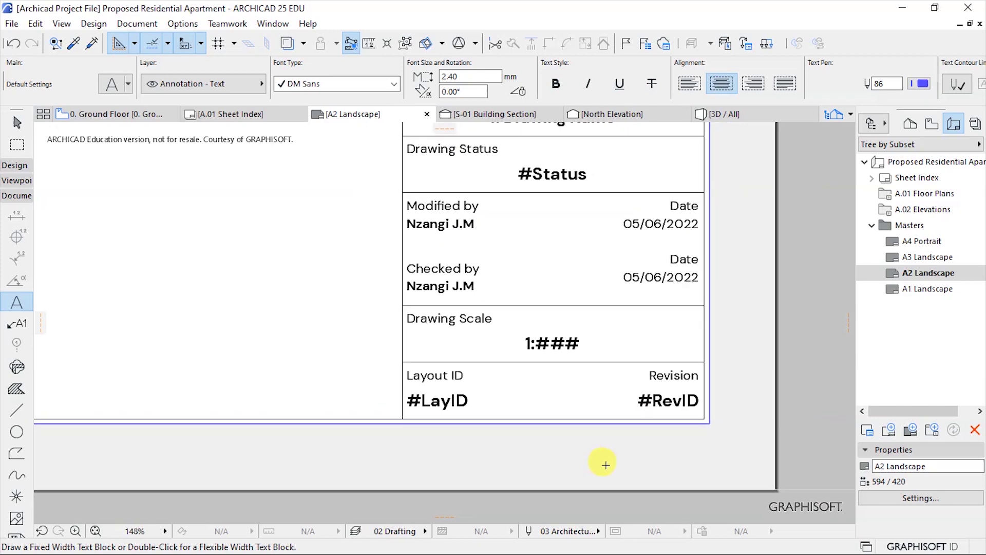
{"action": "scroll", "coordinate": [596, 468], "scroll_direction": "down", "scroll_amount": 5}
{"action": "scroll", "coordinate": [602, 323], "scroll_direction": "down", "scroll_amount": 6}
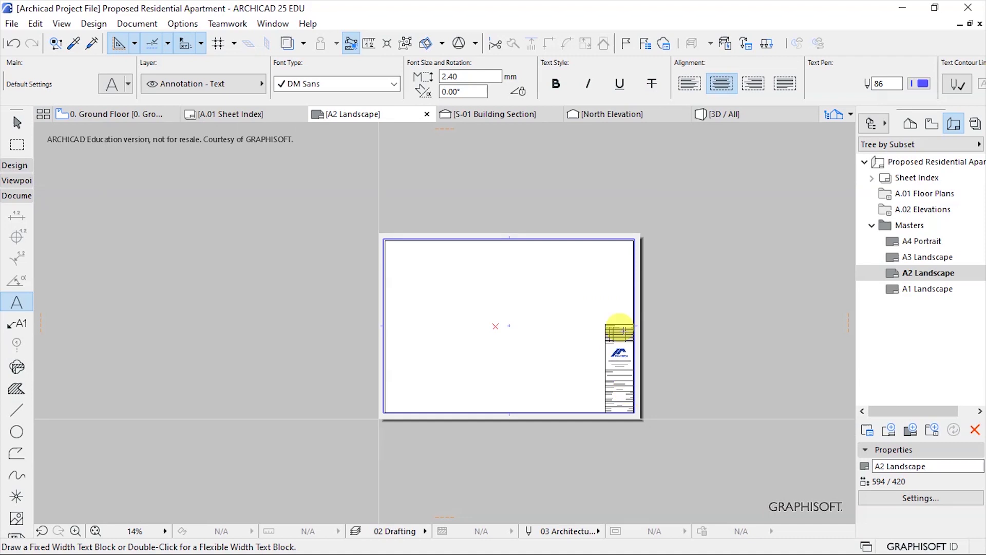
{"action": "scroll", "coordinate": [620, 331], "scroll_direction": "up", "scroll_amount": 3}
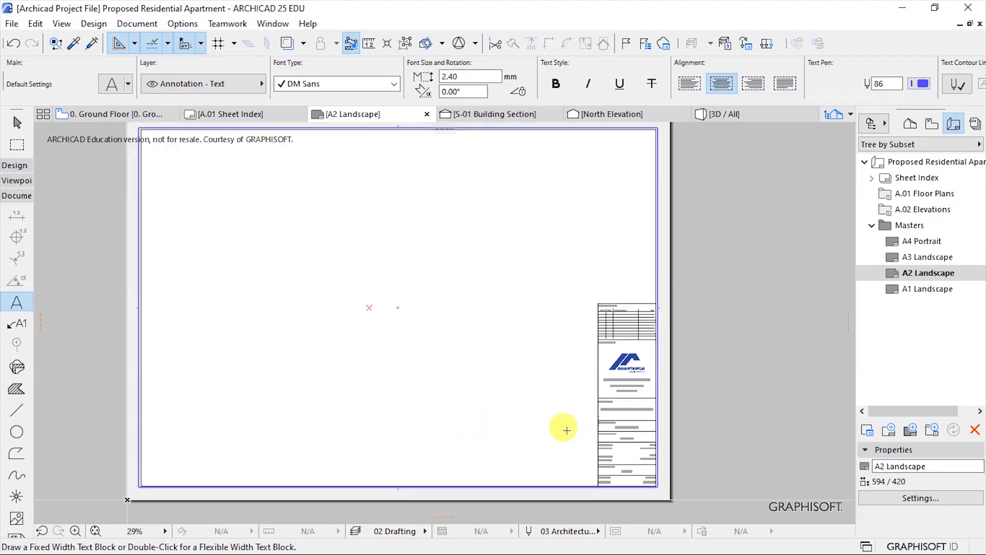
{"action": "scroll", "coordinate": [567, 431], "scroll_direction": "down", "scroll_amount": 1}
{"action": "scroll", "coordinate": [280, 330], "scroll_direction": "up", "scroll_amount": 1}
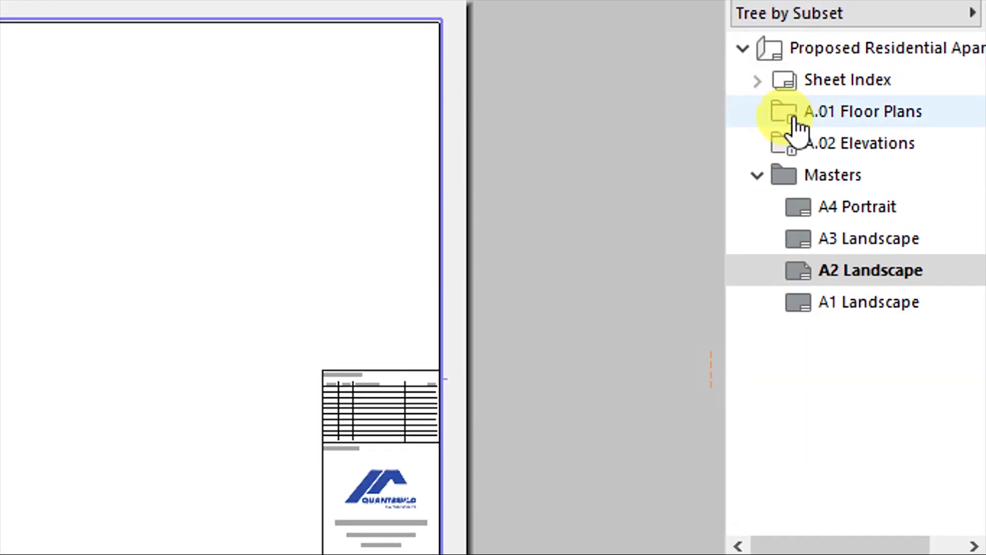
Start a new layout in the A.01 Floor Plans subset and name it Architectural Floor Plan
{"action": "left_click", "coordinate": [803, 124]}
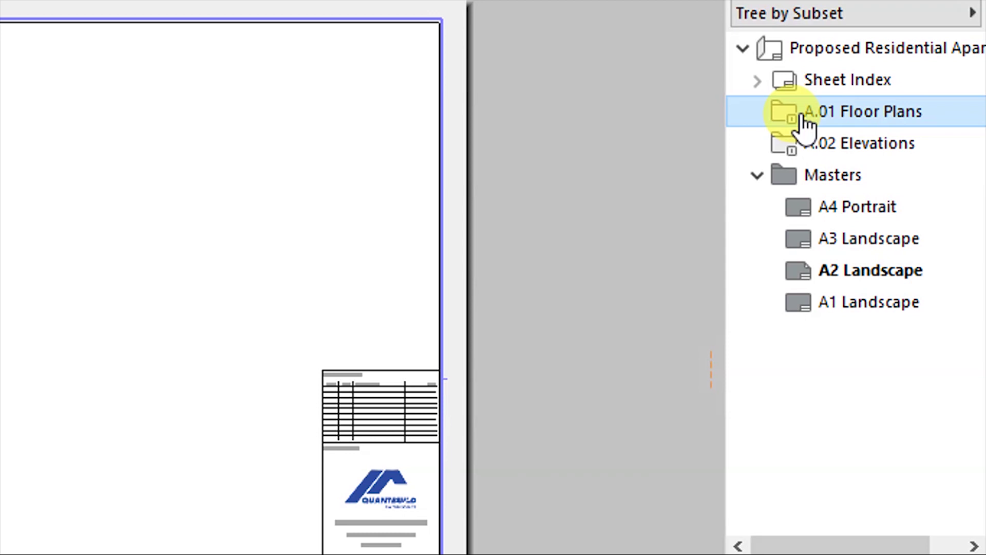
{"action": "right_click", "coordinate": [801, 121]}
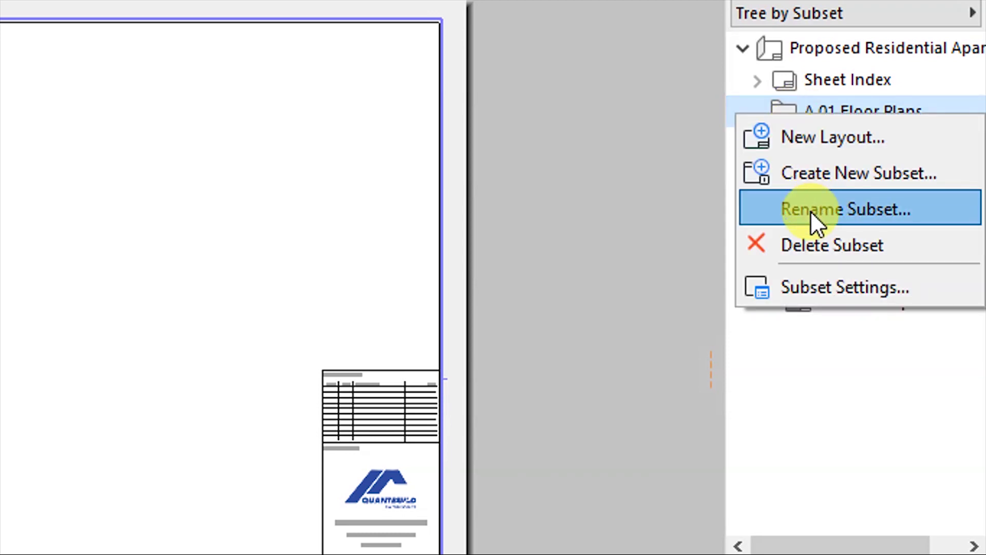
{"action": "left_click", "coordinate": [795, 146]}
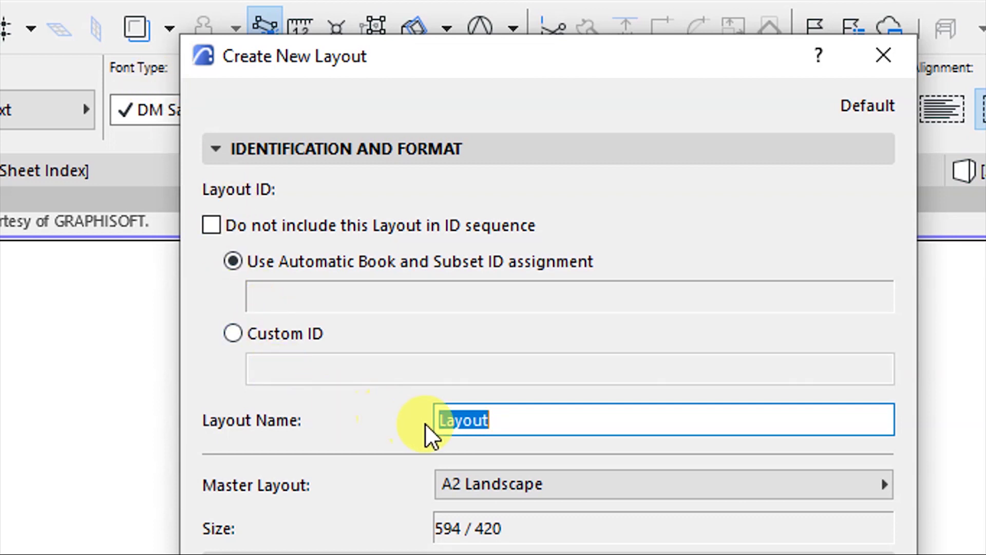
{"action": "left_click", "coordinate": [518, 417]}
{"action": "left_click_drag", "start_coordinate": [518, 417], "coordinate": [424, 418]}
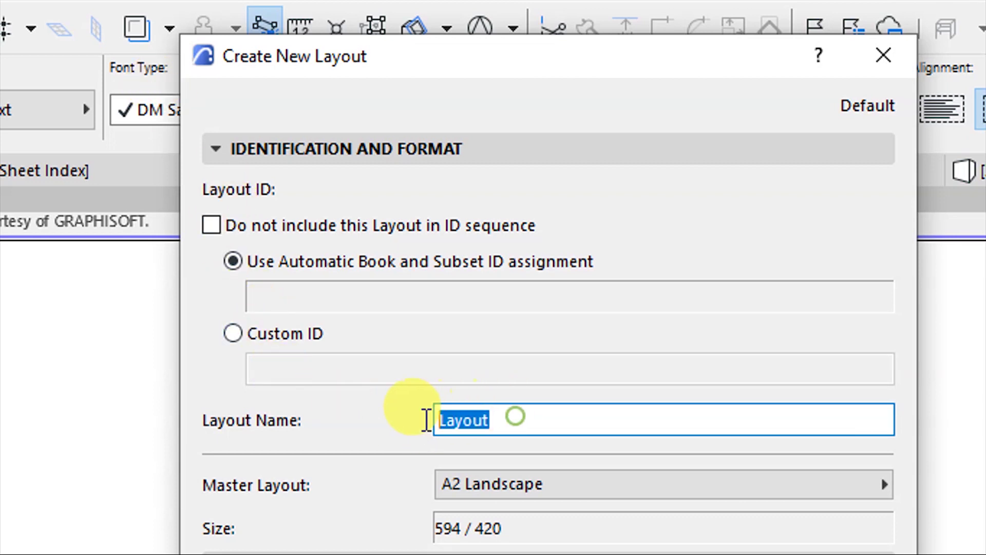
{"action": "type", "text": "fLOOR"}
{"action": "key", "text": "BackSpace"}
{"action": "key", "text": "BackSpace"}
{"action": "key", "text": "BackSpace"}
{"action": "key", "text": "BackSpace"}
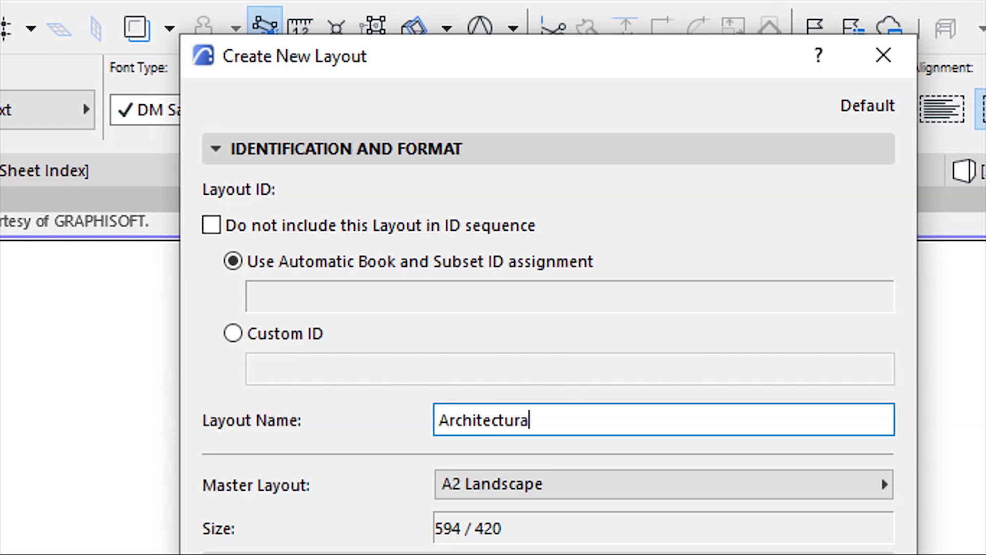
{"action": "type", "text": "loor Plan"}
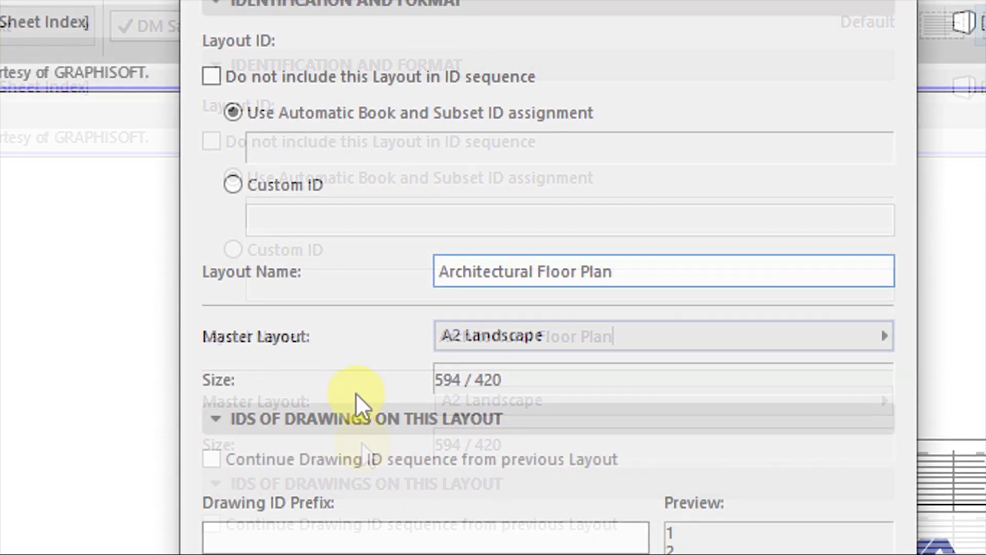
Assign the A2 Landscape master to the Architectural Floor Plan layout and create it
{"action": "left_click", "coordinate": [461, 336]}
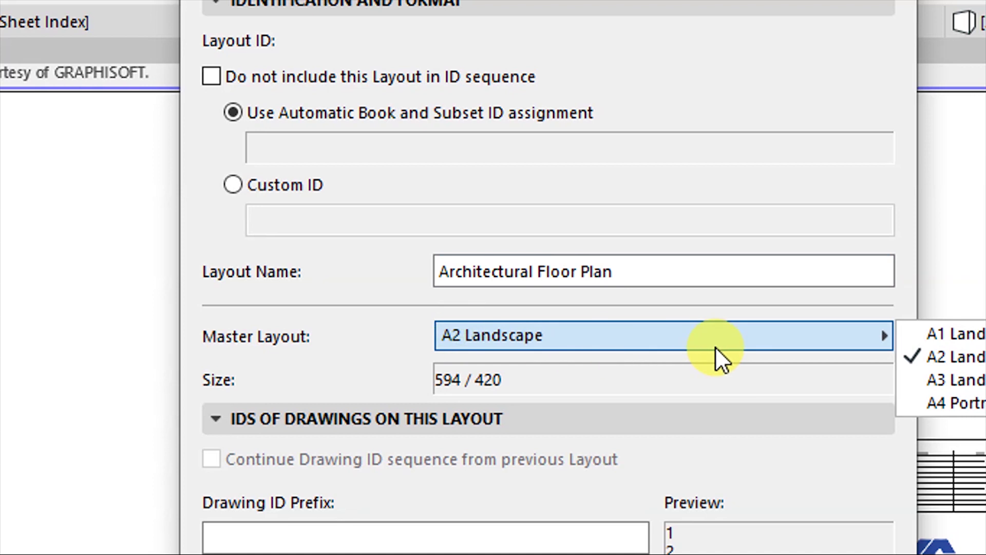
{"action": "left_click", "coordinate": [834, 355]}
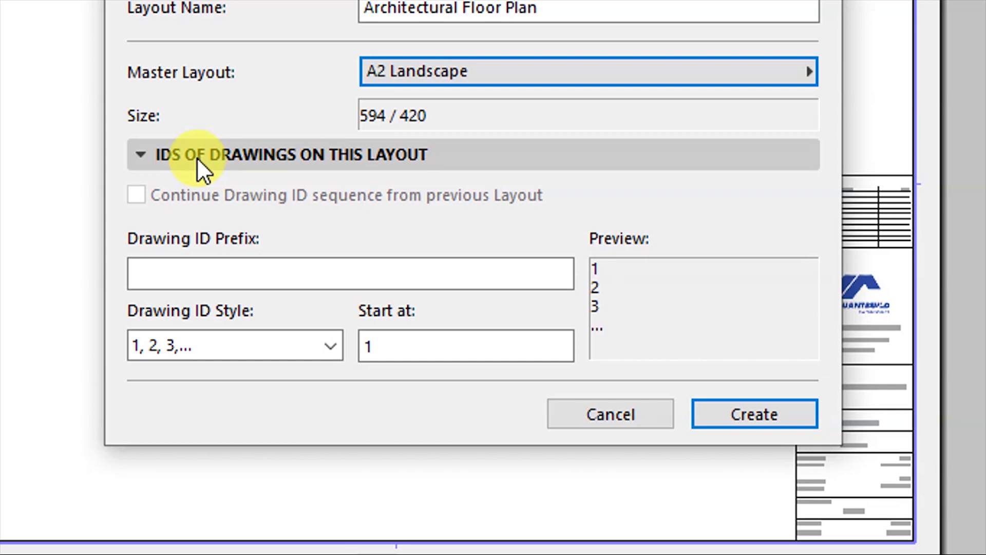
{"action": "left_click", "coordinate": [197, 156]}
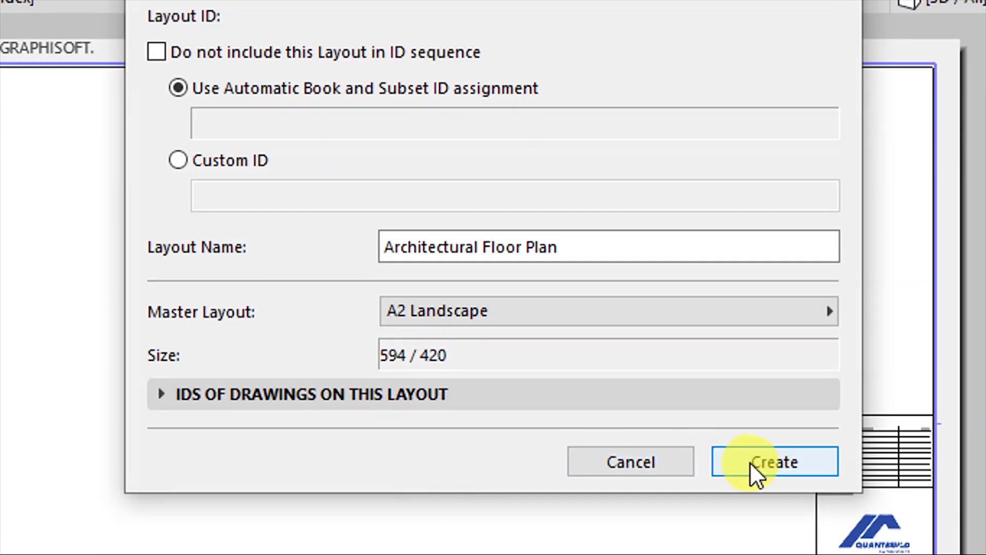
{"action": "left_click", "coordinate": [755, 532]}
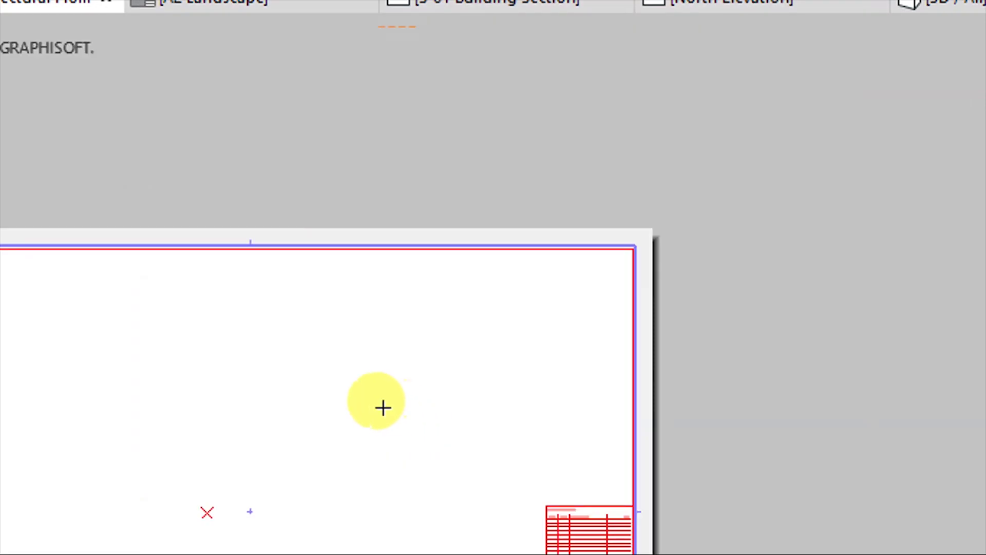
Examine the whole sheet of the new floor plan layout, including its border and title block placement
{"action": "scroll", "coordinate": [511, 279], "scroll_direction": "down", "scroll_amount": 3}
{"action": "scroll", "coordinate": [441, 372], "scroll_direction": "up", "scroll_amount": 2}
{"action": "scroll", "coordinate": [471, 262], "scroll_direction": "down", "scroll_amount": 4}
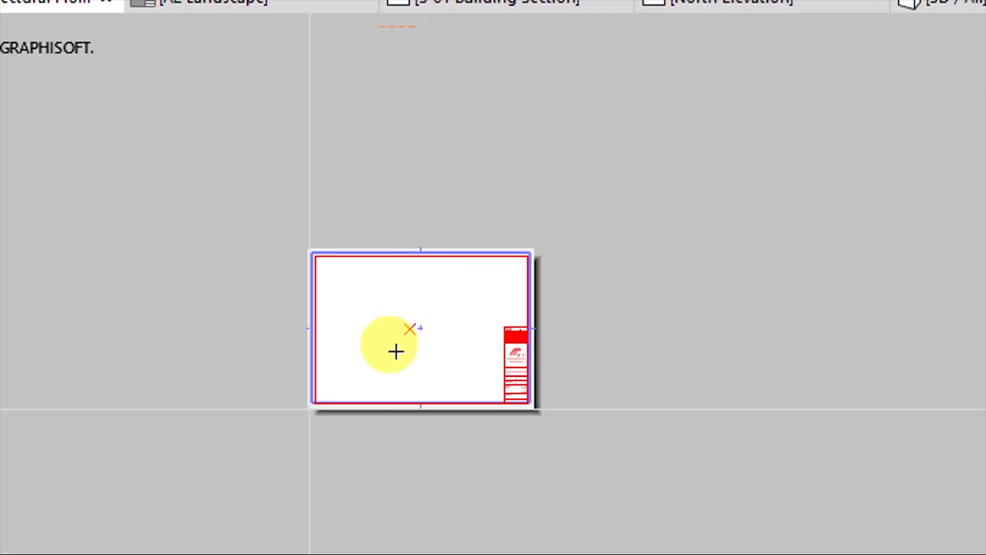
{"action": "scroll", "coordinate": [475, 400], "scroll_direction": "up", "scroll_amount": 3}
{"action": "scroll", "coordinate": [639, 462], "scroll_direction": "up", "scroll_amount": 2}
{"action": "scroll", "coordinate": [676, 249], "scroll_direction": "up", "scroll_amount": 2}
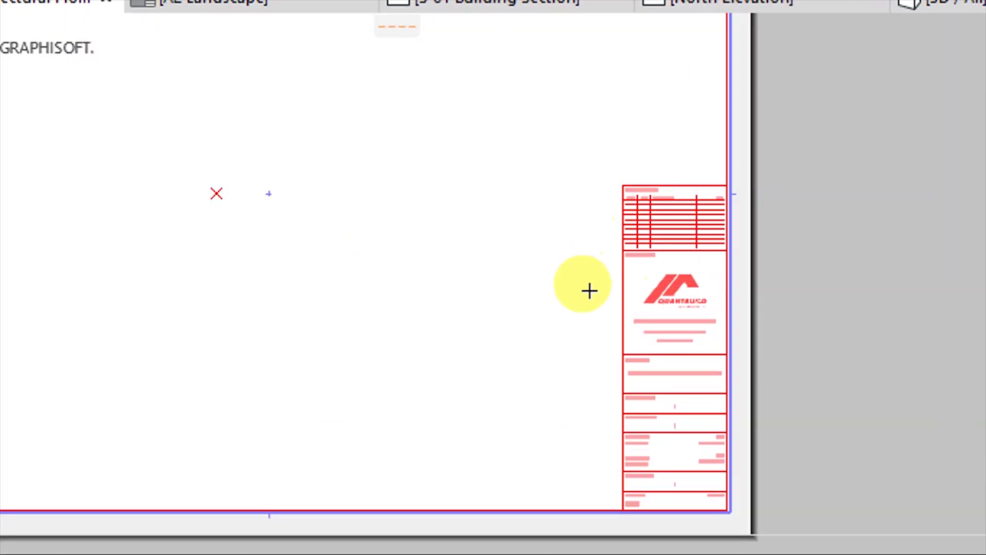
{"action": "scroll", "coordinate": [700, 384], "scroll_direction": "down", "scroll_amount": 2}
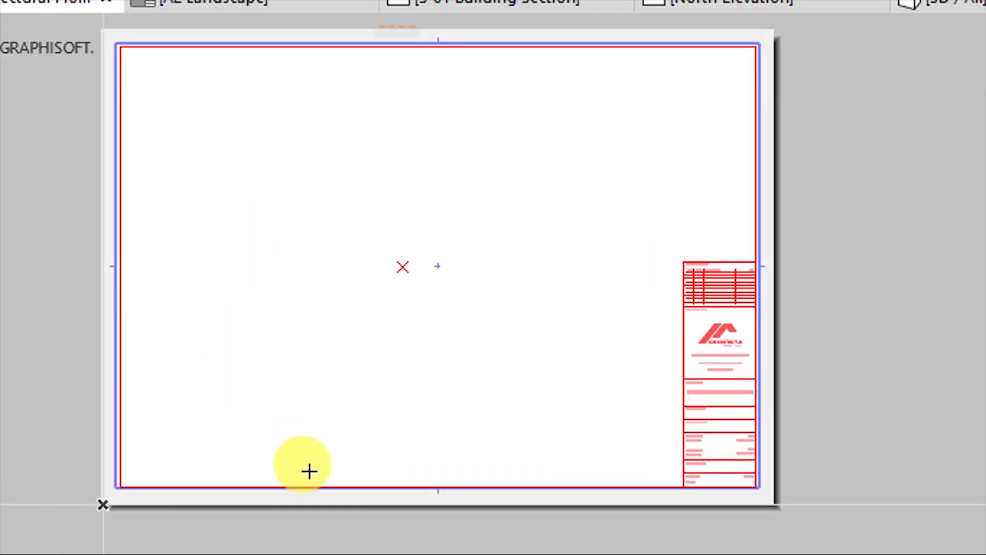
{"action": "scroll", "coordinate": [354, 470], "scroll_direction": "down", "scroll_amount": 2}
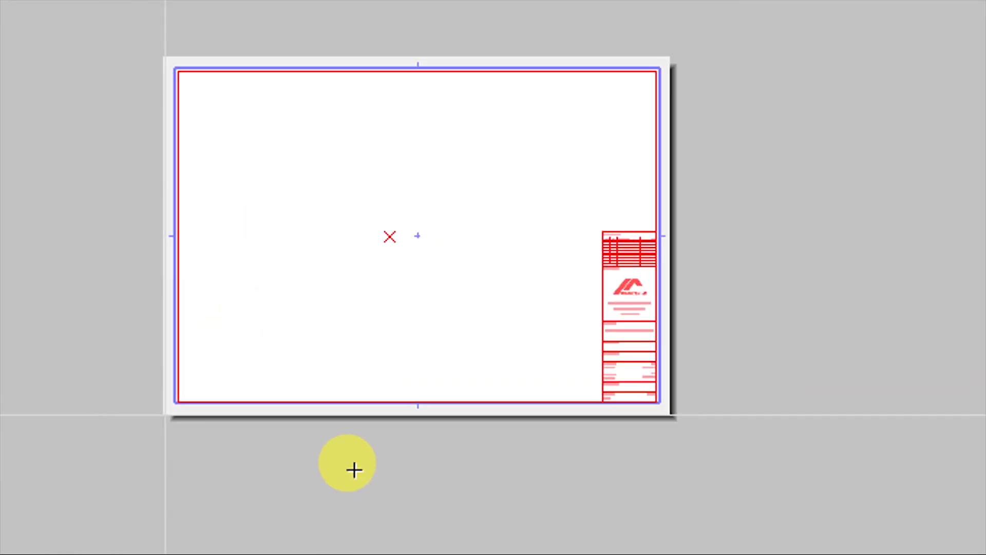
Examine the floor plan layout's title block from the Revision History table down to the Layout ID and Revision cells
{"action": "scroll", "coordinate": [383, 354], "scroll_direction": "up", "scroll_amount": 1}
{"action": "scroll", "coordinate": [668, 247], "scroll_direction": "up", "scroll_amount": 4}
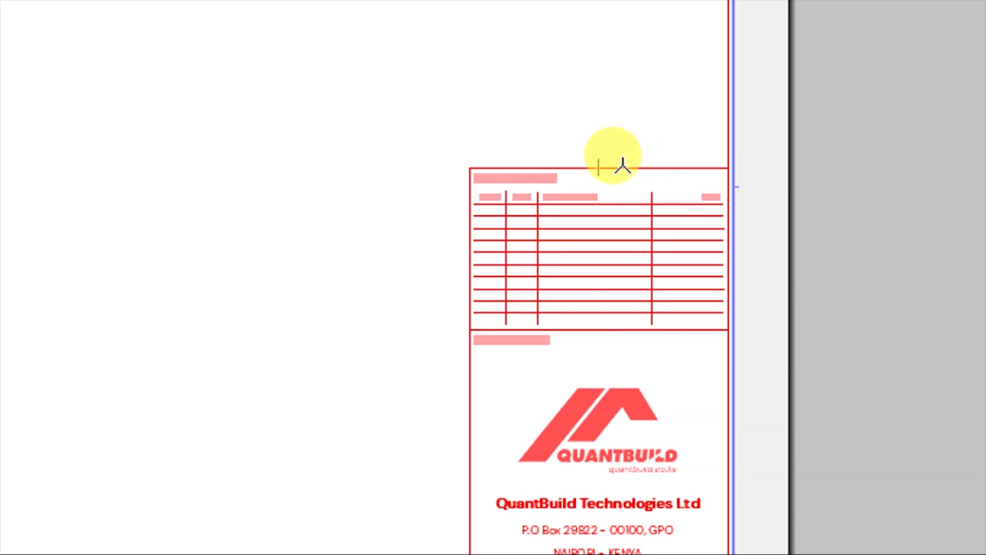
{"action": "scroll", "coordinate": [618, 165], "scroll_direction": "up", "scroll_amount": 2}
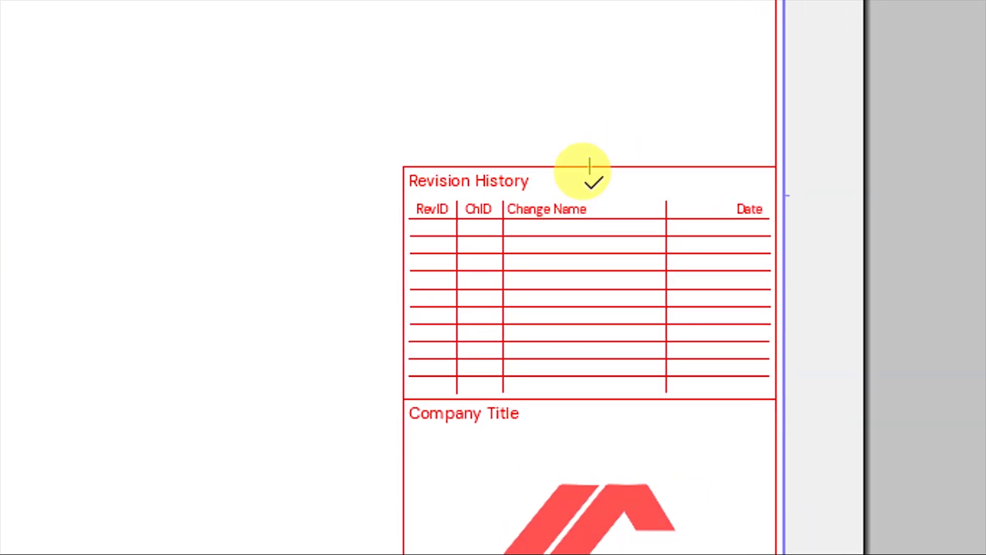
{"action": "scroll", "coordinate": [596, 143], "scroll_direction": "down", "scroll_amount": 5}
{"action": "scroll", "coordinate": [578, 252], "scroll_direction": "down", "scroll_amount": 3}
{"action": "scroll", "coordinate": [584, 202], "scroll_direction": "up", "scroll_amount": 1}
{"action": "scroll", "coordinate": [596, 301], "scroll_direction": "down", "scroll_amount": 1}
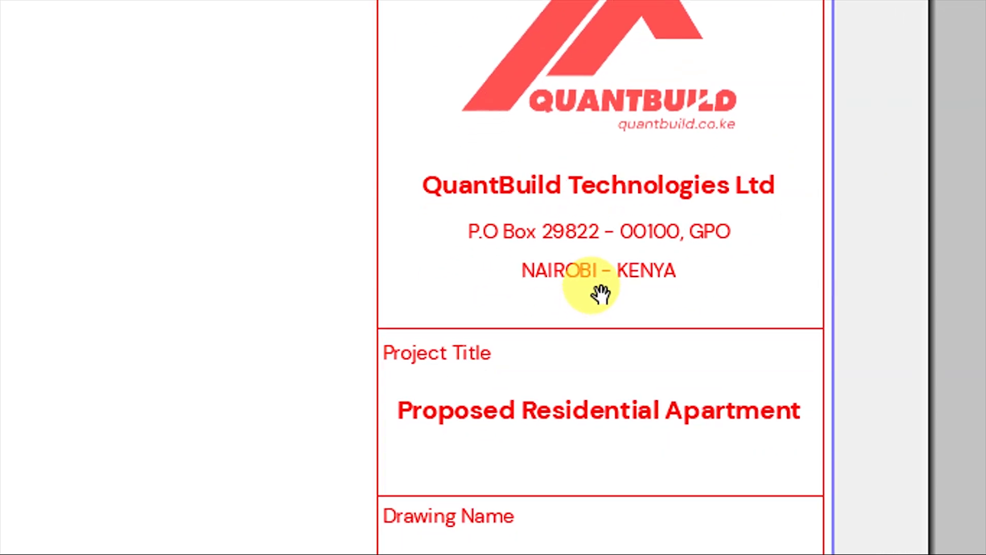
{"action": "scroll", "coordinate": [600, 294], "scroll_direction": "down", "scroll_amount": 2}
{"action": "left_click_drag", "start_coordinate": [612, 352], "coordinate": [619, 194]}
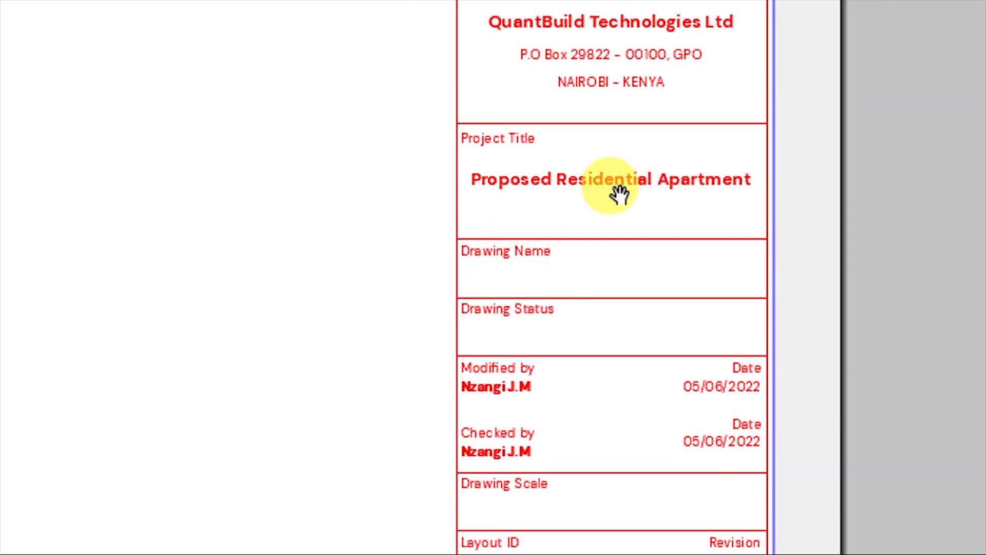
{"action": "middle_click_drag", "start_coordinate": [619, 194], "coordinate": [616, 185]}
{"action": "middle_click_drag", "start_coordinate": [605, 319], "coordinate": [605, 246]}
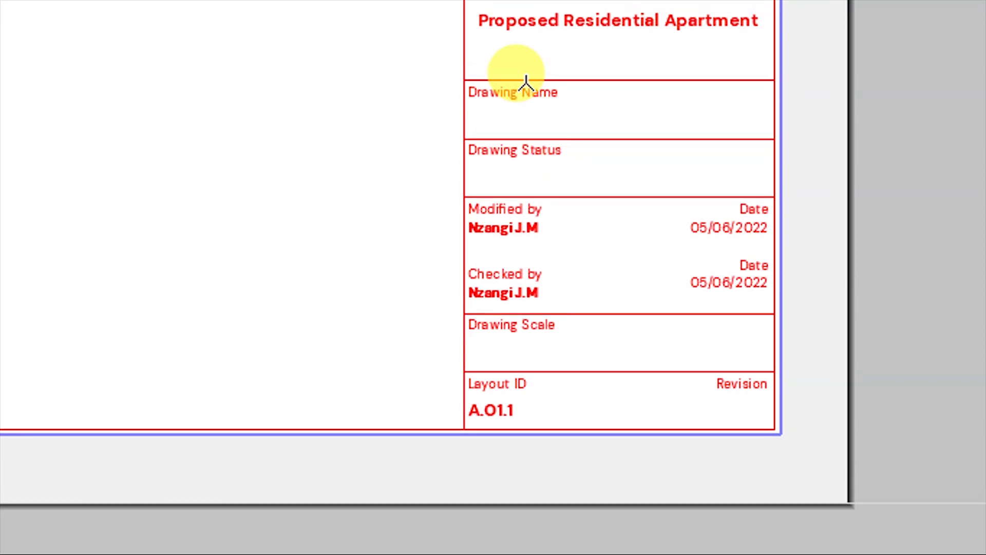
{"action": "scroll", "coordinate": [585, 354], "scroll_direction": "down", "scroll_amount": 4}
{"action": "scroll", "coordinate": [585, 355], "scroll_direction": "down", "scroll_amount": 5}
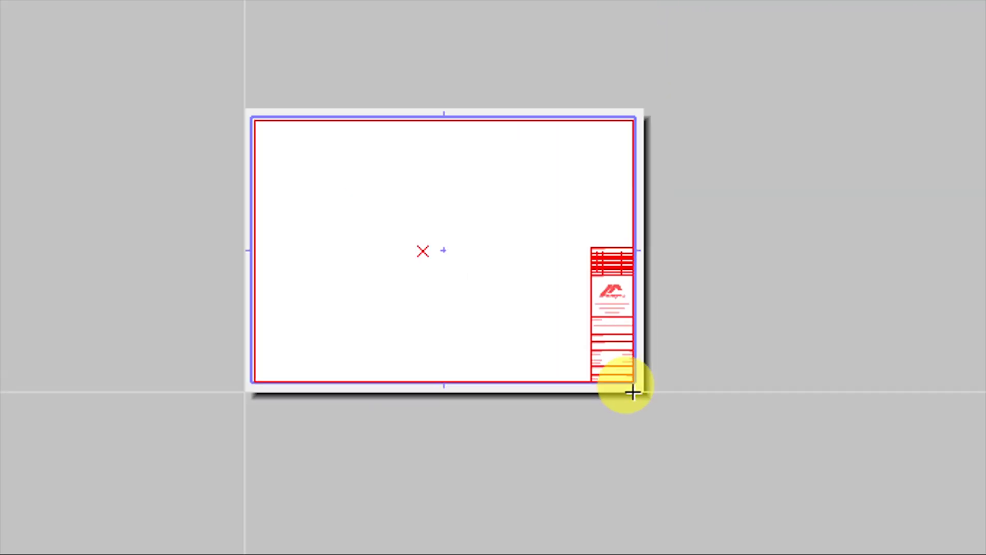
{"action": "left_click", "coordinate": [632, 383]}
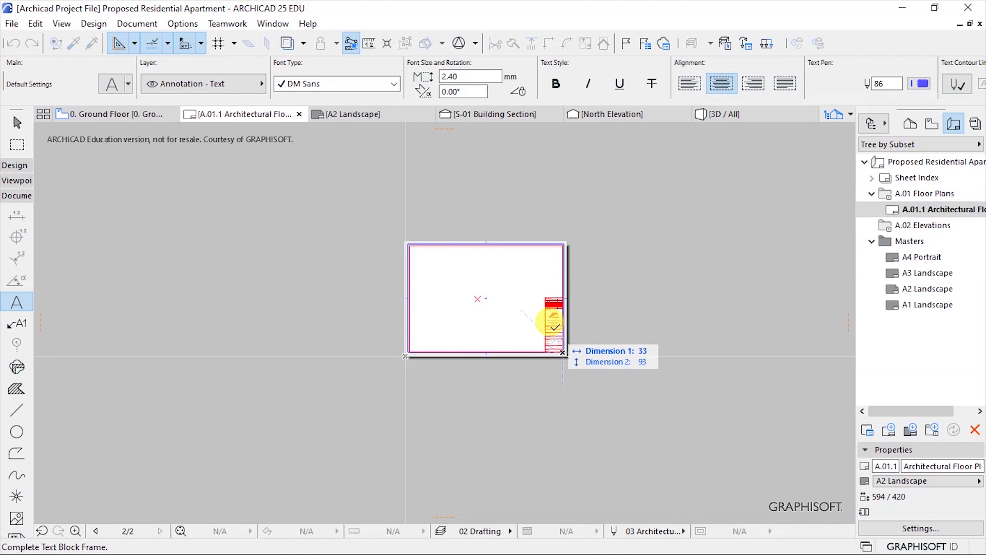
{"action": "scroll", "coordinate": [471, 183], "scroll_direction": "up", "scroll_amount": 2}
{"action": "scroll", "coordinate": [560, 335], "scroll_direction": "up", "scroll_amount": 2}
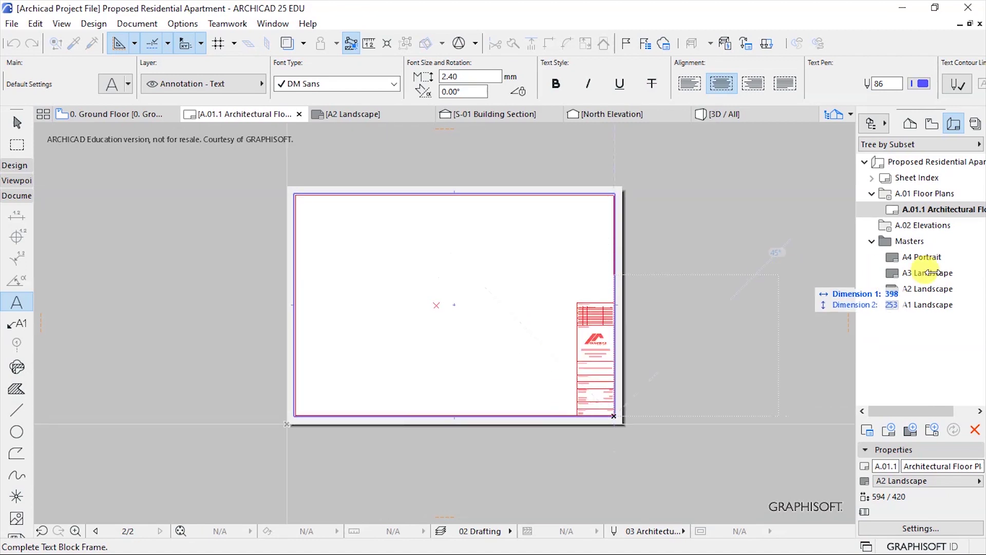
{"action": "scroll", "coordinate": [698, 286], "scroll_direction": "up", "scroll_amount": 1}
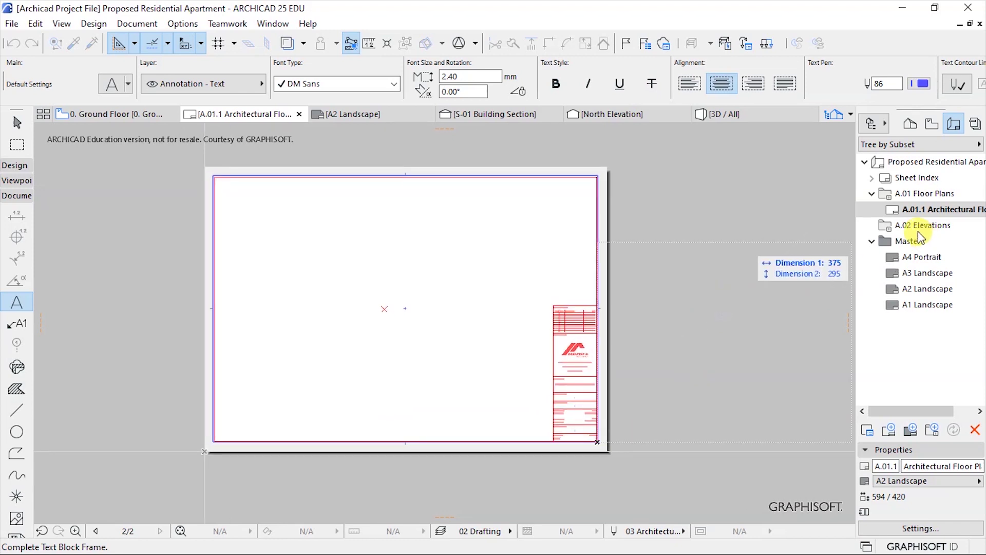
Create a layout named North Elevation in the A.02 Elevations subset with the A2 Landscape master, and check its title block
{"action": "left_click", "coordinate": [911, 227]}
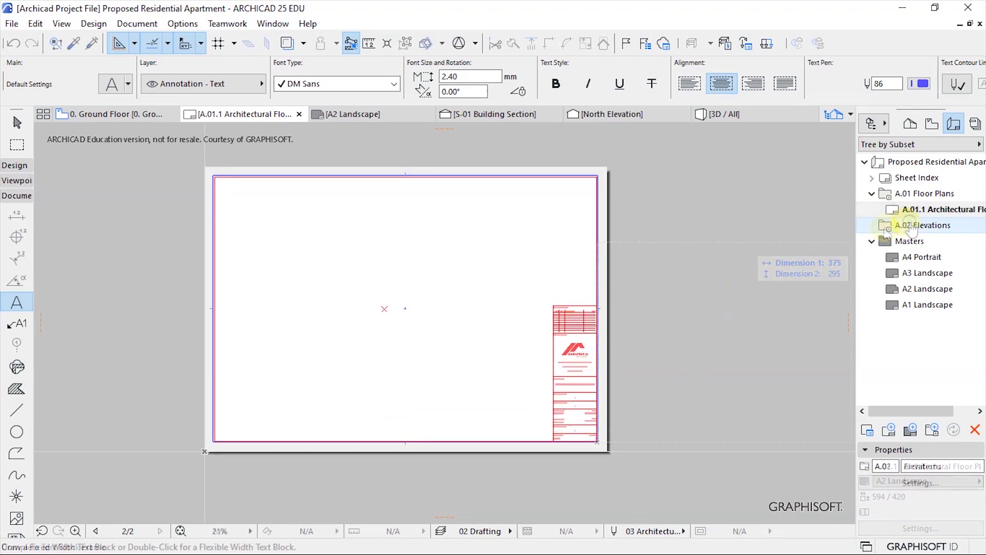
{"action": "right_click", "coordinate": [911, 229]}
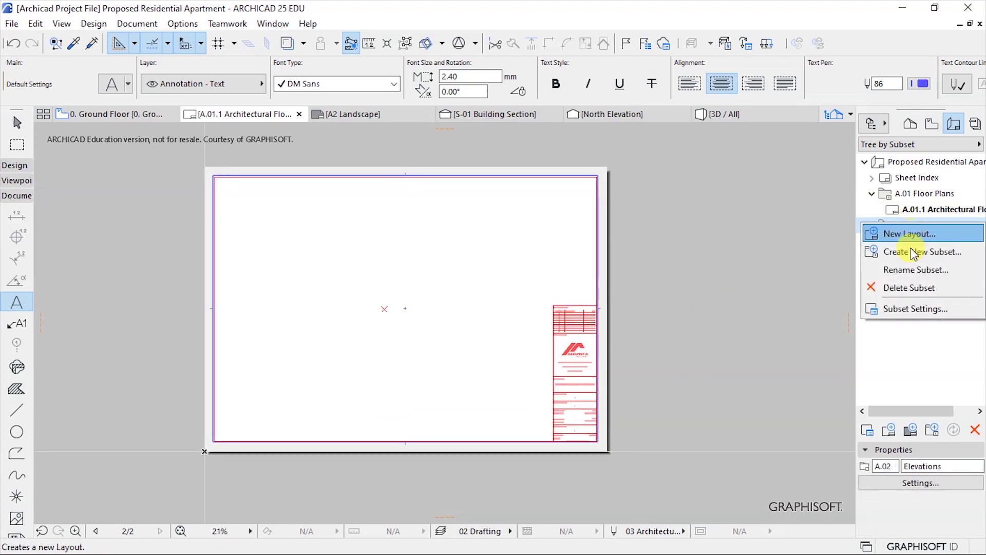
{"action": "left_click", "coordinate": [901, 237]}
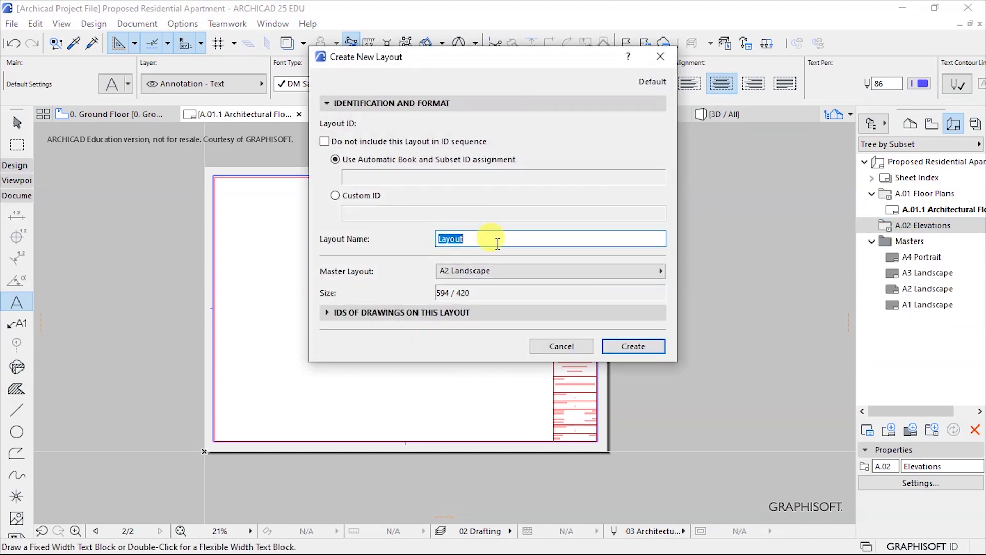
{"action": "type", "text": "nPO"}
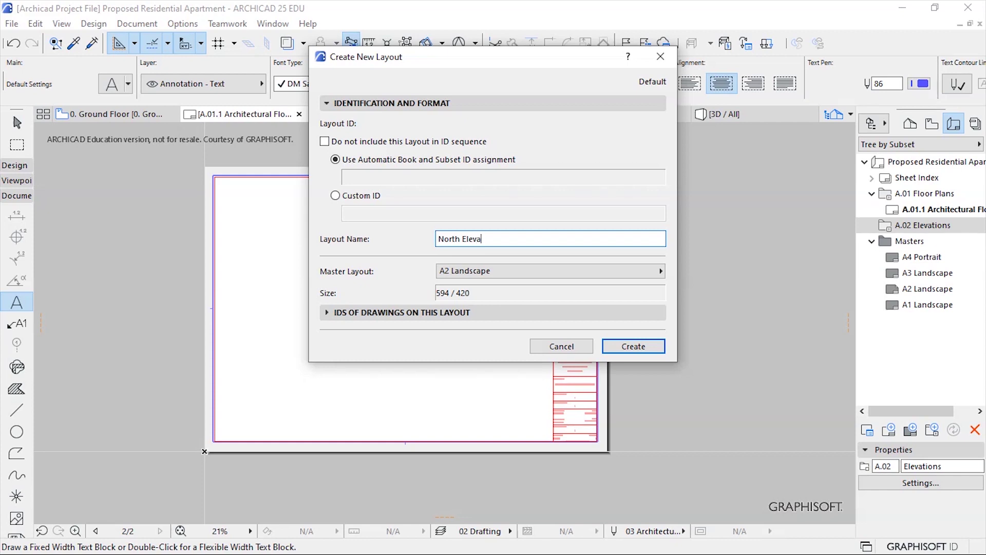
{"action": "left_click", "coordinate": [486, 271]}
{"action": "left_click", "coordinate": [713, 283]}
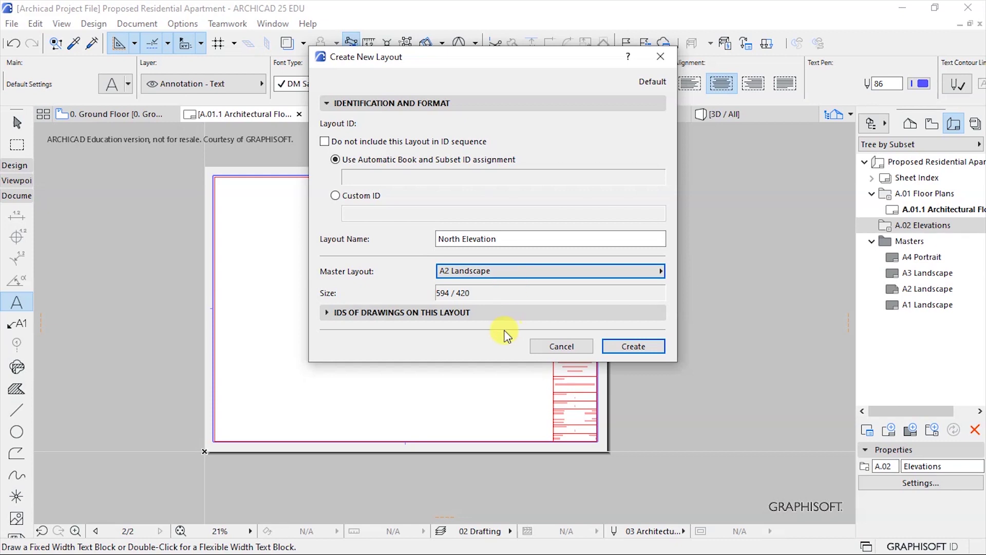
{"action": "left_click", "coordinate": [634, 346]}
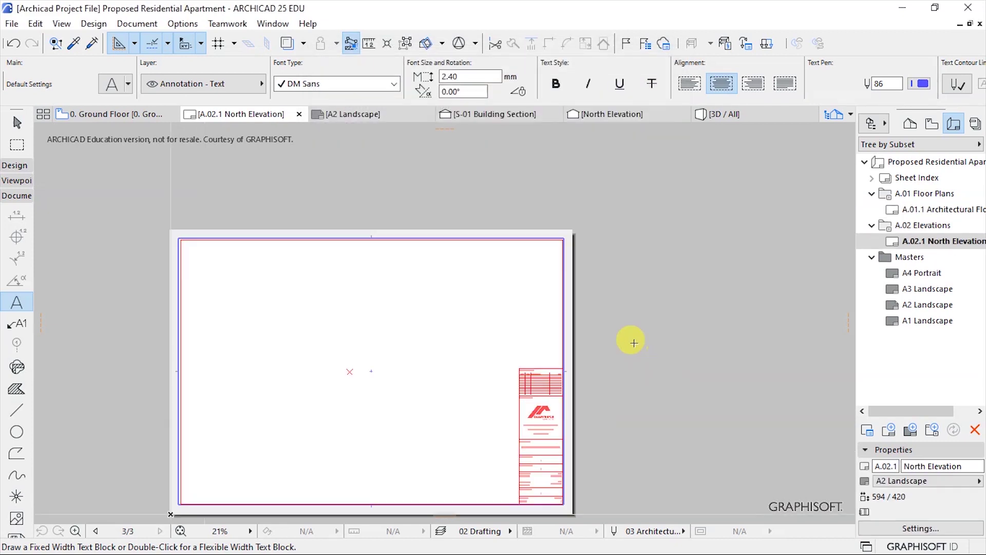
{"action": "scroll", "coordinate": [533, 449], "scroll_direction": "up", "scroll_amount": 6}
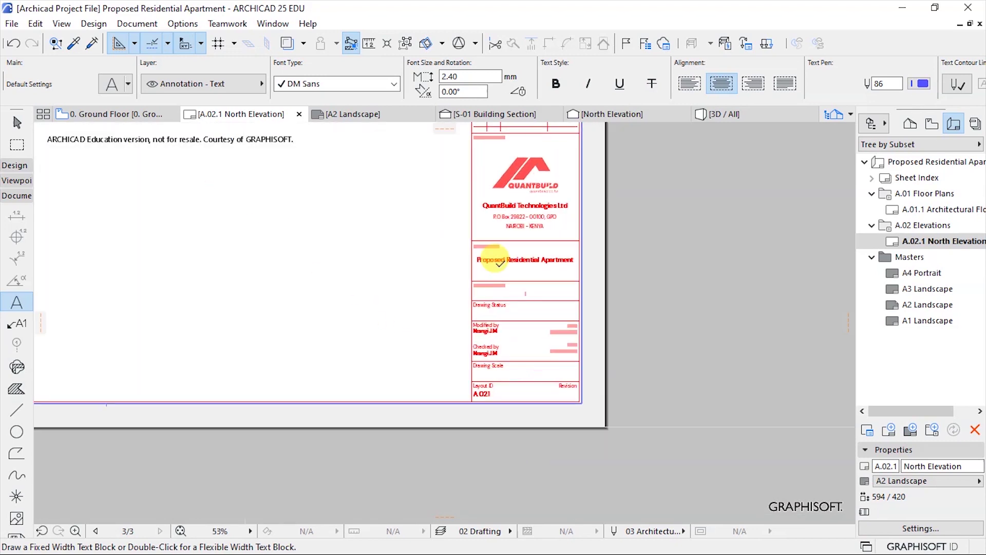
{"action": "scroll", "coordinate": [585, 344], "scroll_direction": "down", "scroll_amount": 6}
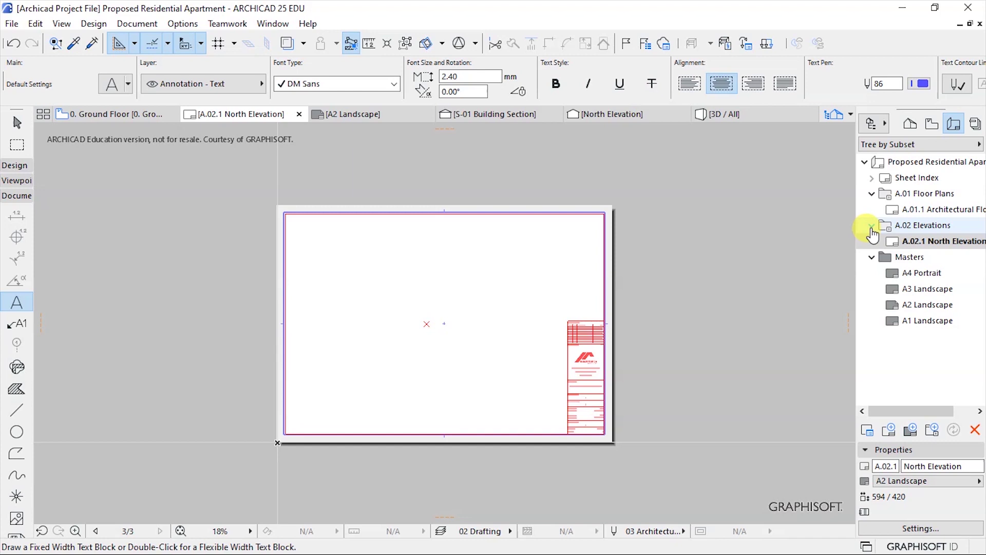
Create a subset named Sections inside A.02 Elevations, with its ID assigned automatically
{"action": "right_click", "coordinate": [913, 230]}
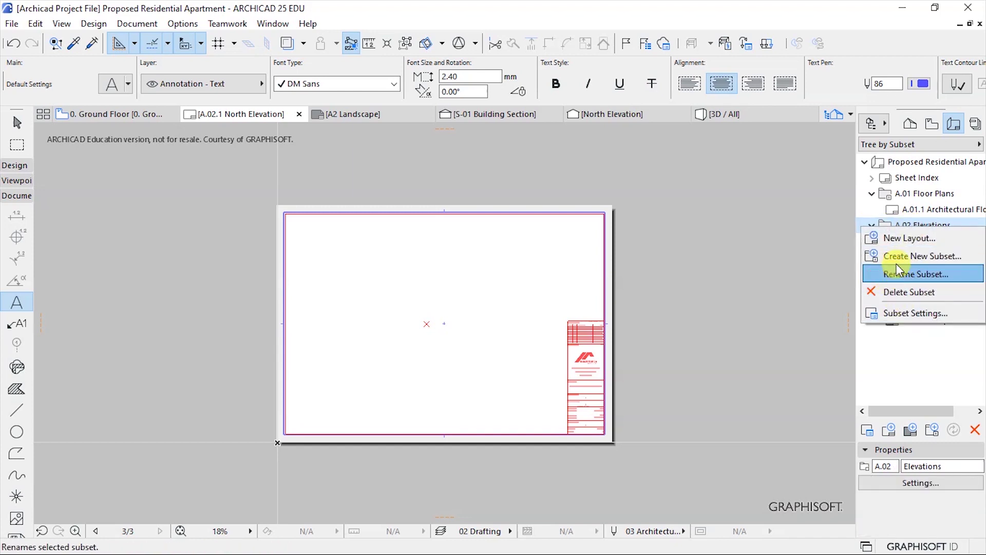
{"action": "left_click", "coordinate": [898, 260]}
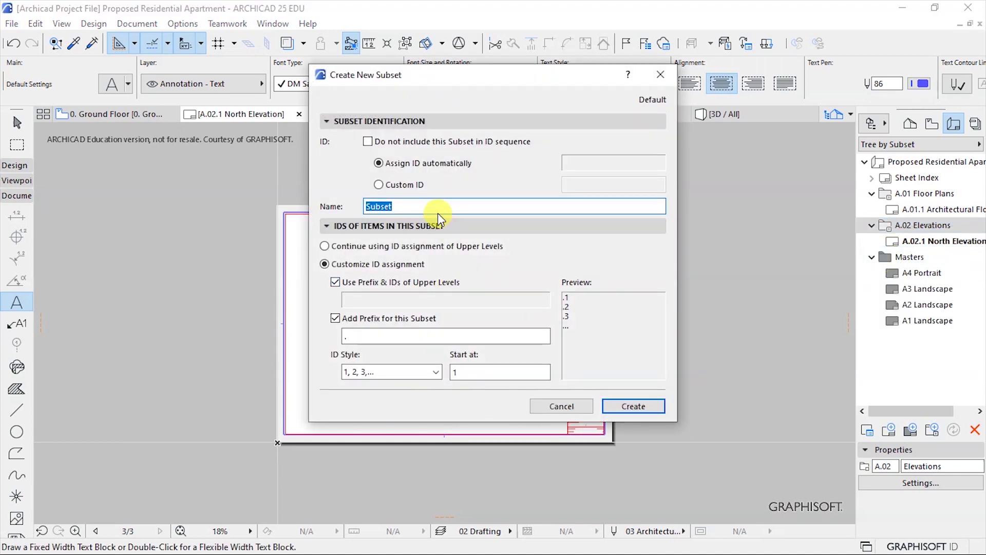
{"action": "type", "text": "Sections"}
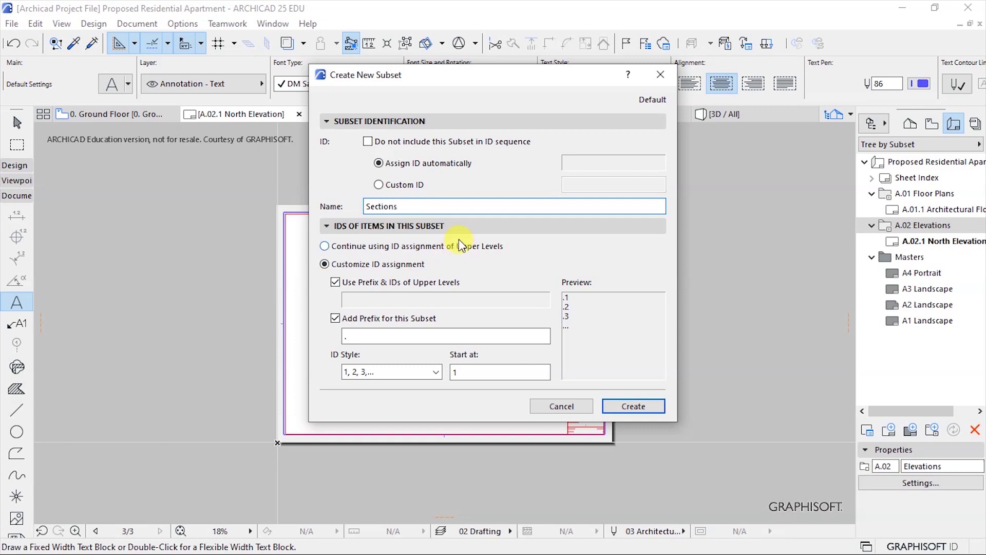
{"action": "left_click", "coordinate": [633, 406]}
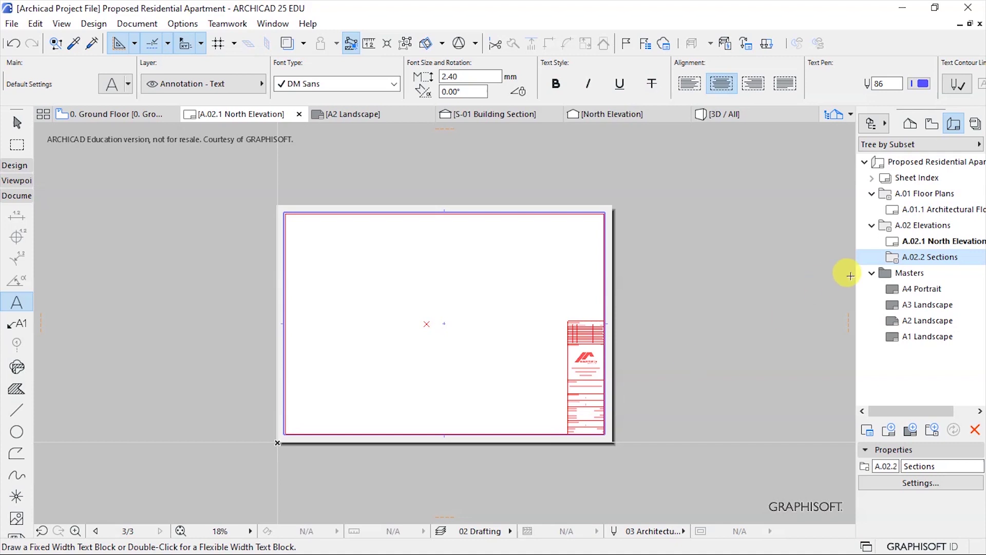
Delete the Sections subset nested in A.02 Elevations and create a Sections subset directly under the layout book's project root
{"action": "right_click", "coordinate": [898, 263]}
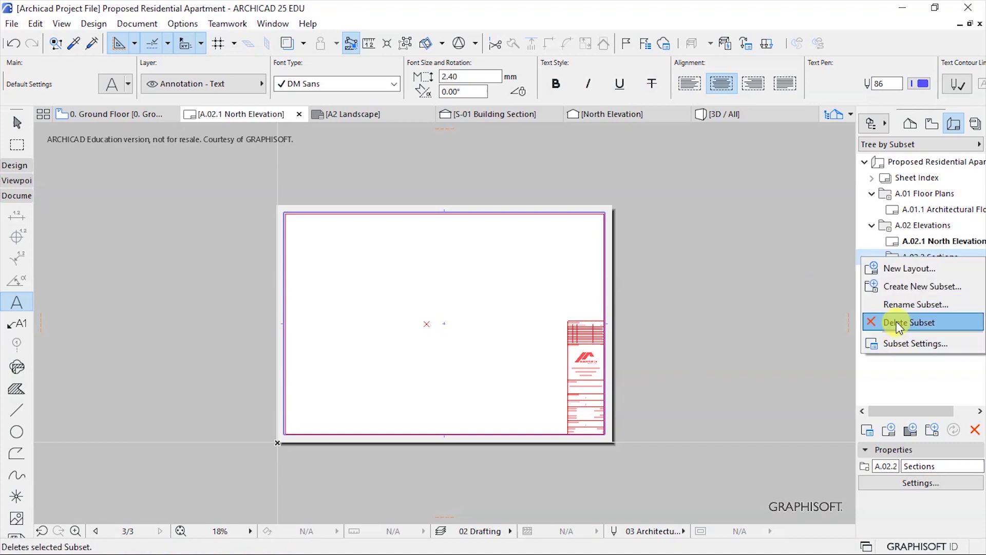
{"action": "left_click", "coordinate": [900, 325]}
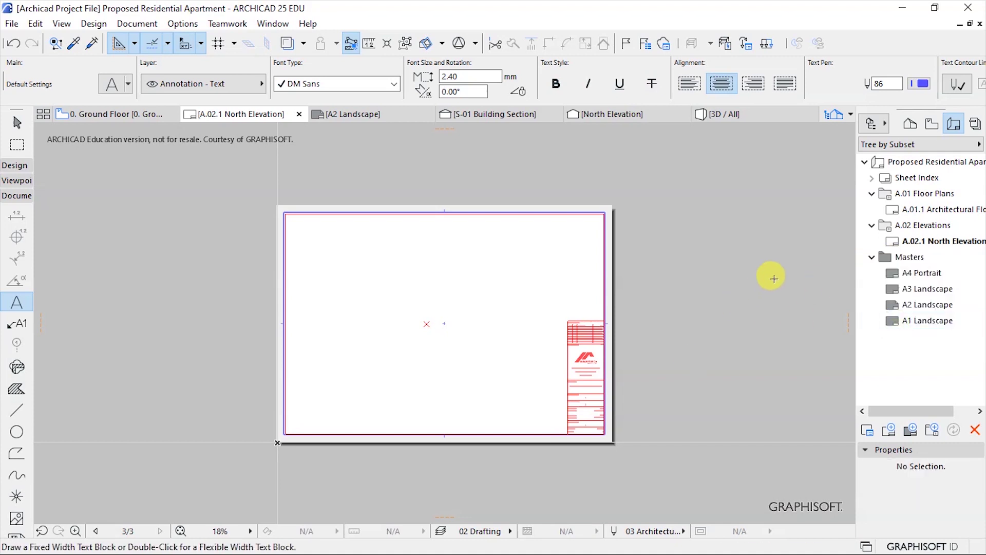
{"action": "right_click", "coordinate": [878, 163]}
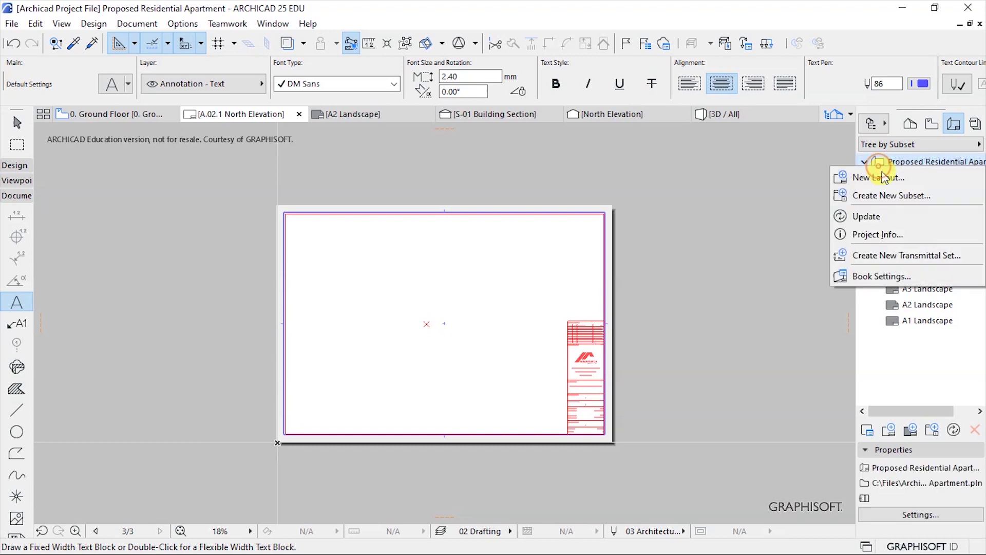
{"action": "left_click", "coordinate": [864, 196]}
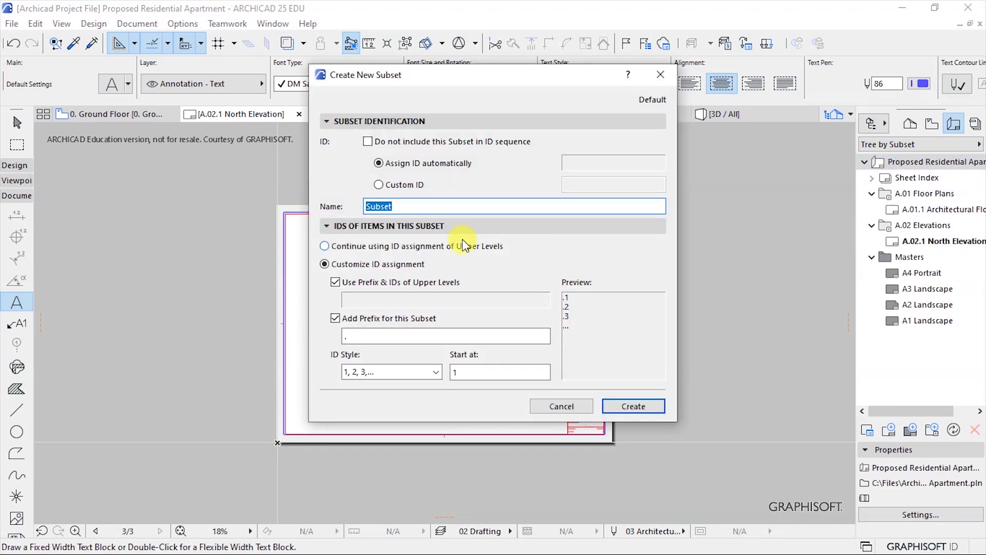
{"action": "type", "text": "Sections"}
{"action": "left_click", "coordinate": [629, 406]}
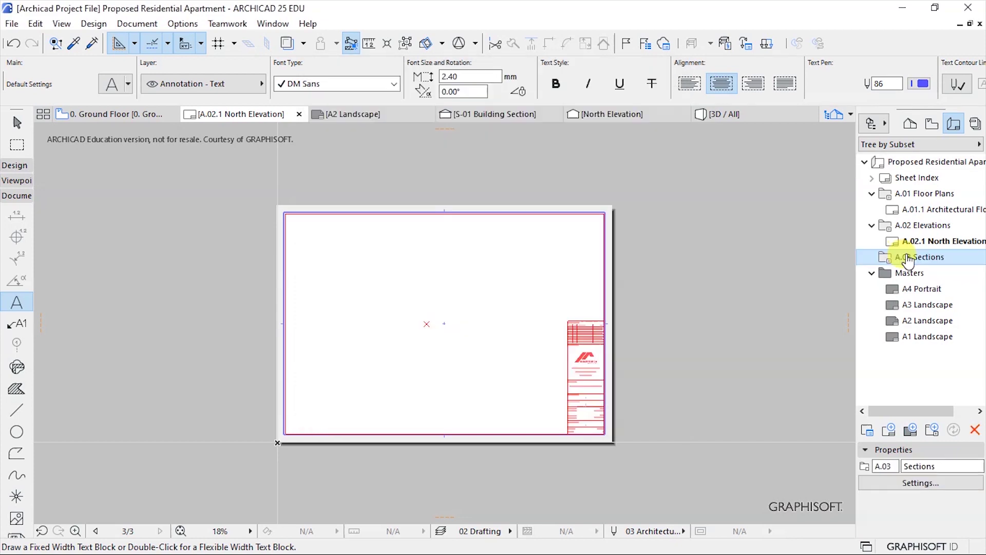
Create a layout named Building Section S-01 in the A.03 Sections subset with the A2 Landscape master
{"action": "right_click", "coordinate": [864, 257]}
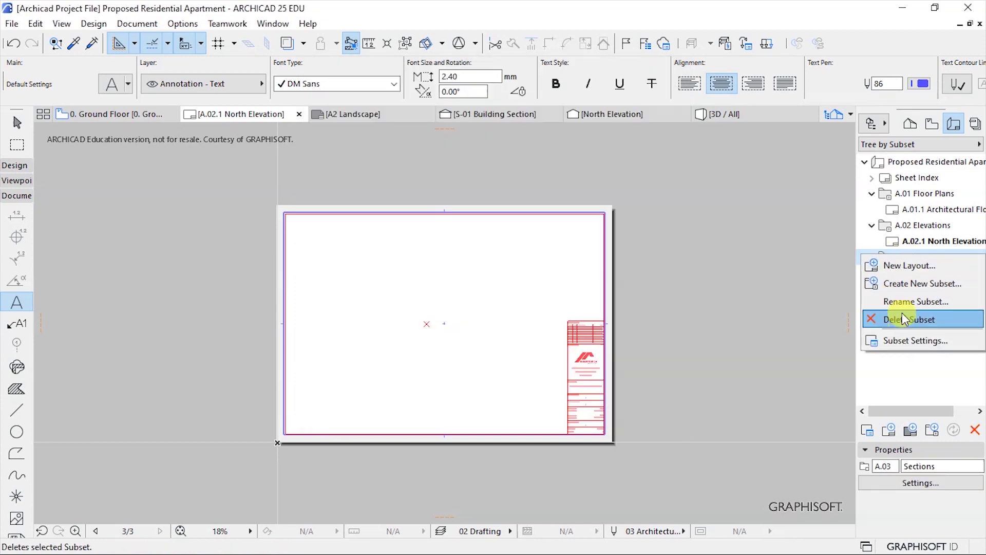
{"action": "left_click", "coordinate": [908, 265]}
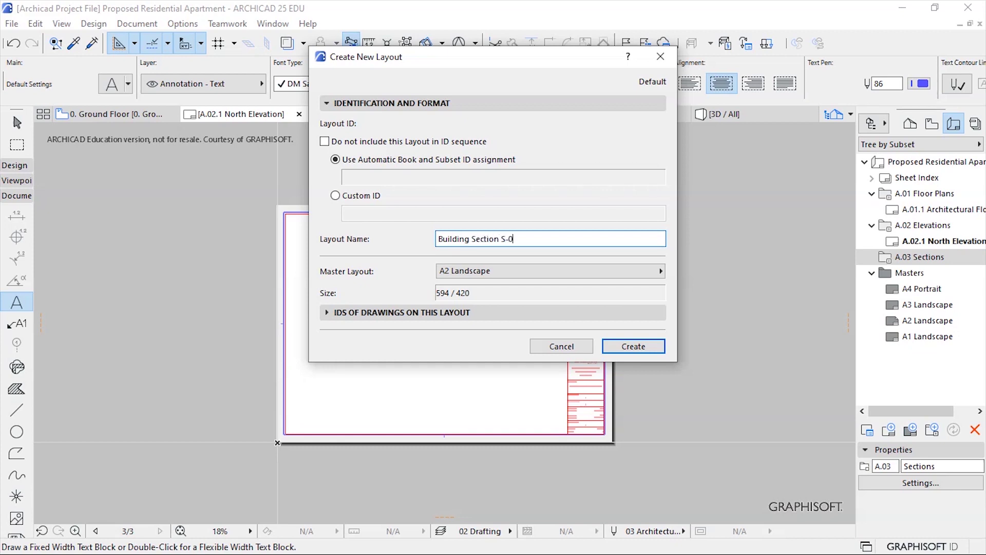
{"action": "left_click", "coordinate": [470, 270]}
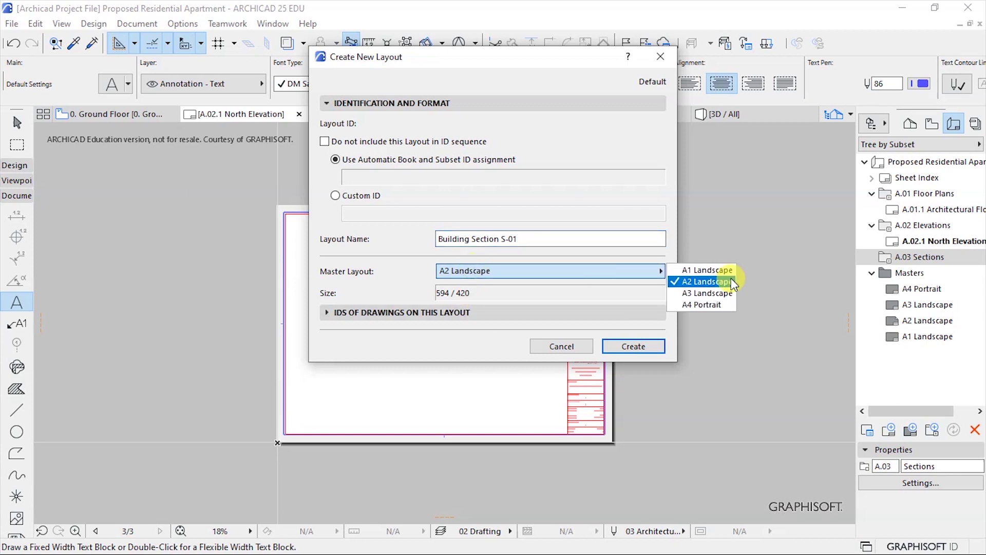
{"action": "left_click", "coordinate": [683, 280]}
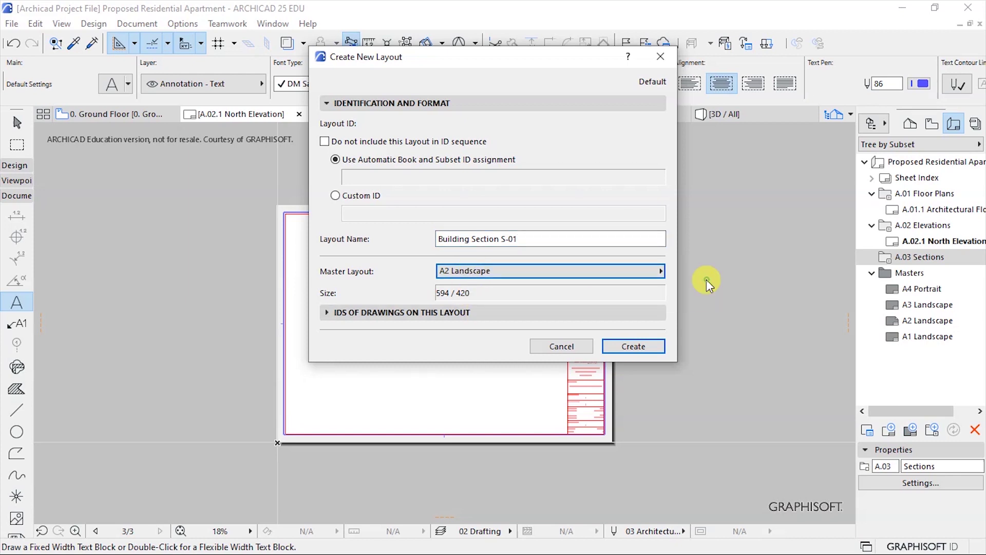
{"action": "left_click", "coordinate": [633, 346]}
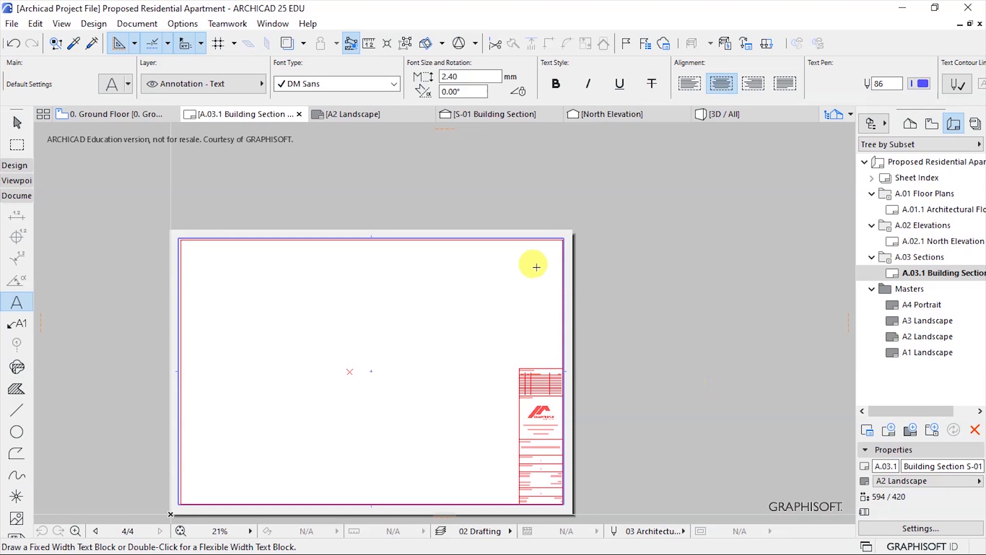
{"action": "scroll", "coordinate": [571, 265], "scroll_direction": "down", "scroll_amount": 4}
{"action": "scroll", "coordinate": [420, 360], "scroll_direction": "up", "scroll_amount": 1}
{"action": "scroll", "coordinate": [411, 334], "scroll_direction": "up", "scroll_amount": 2}
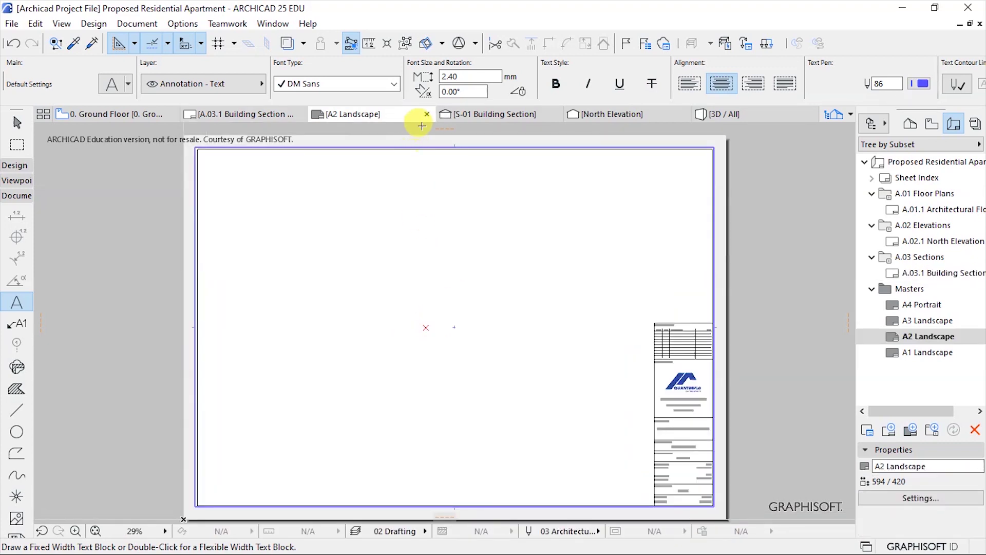
Close the A2 Landscape master layout window and check the title block on the Building Section S-01 layout
{"action": "left_click", "coordinate": [425, 114]}
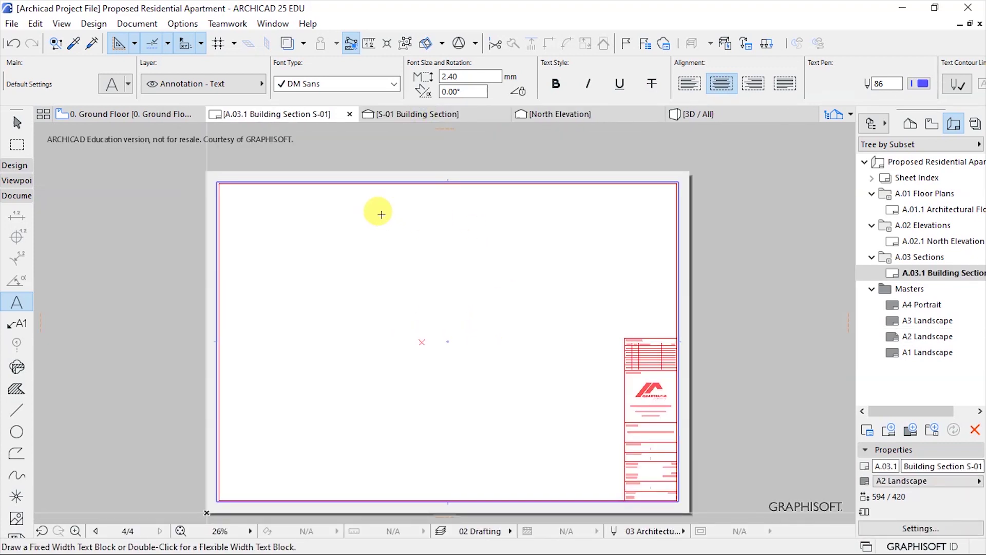
{"action": "scroll", "coordinate": [599, 441], "scroll_direction": "up", "scroll_amount": 3}
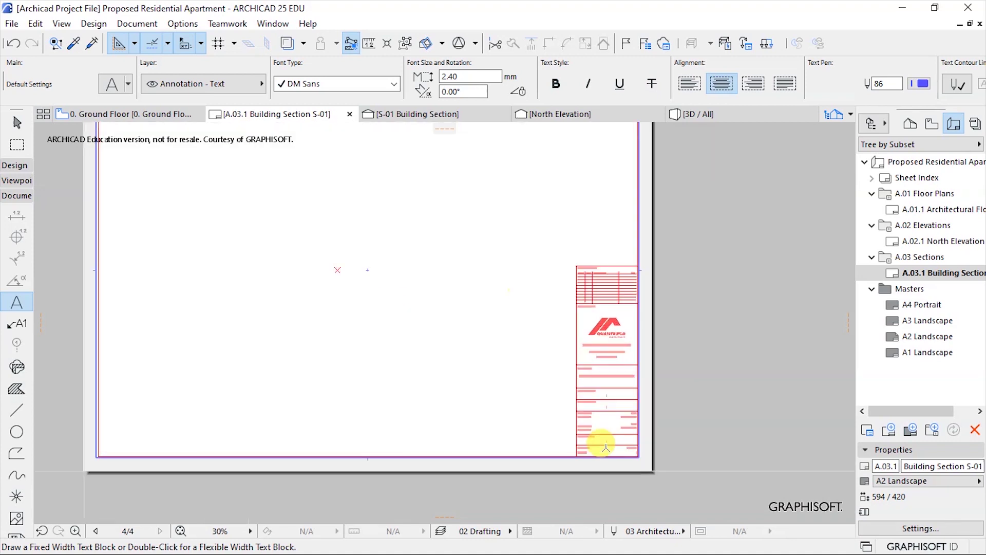
{"action": "scroll", "coordinate": [662, 439], "scroll_direction": "down", "scroll_amount": 3}
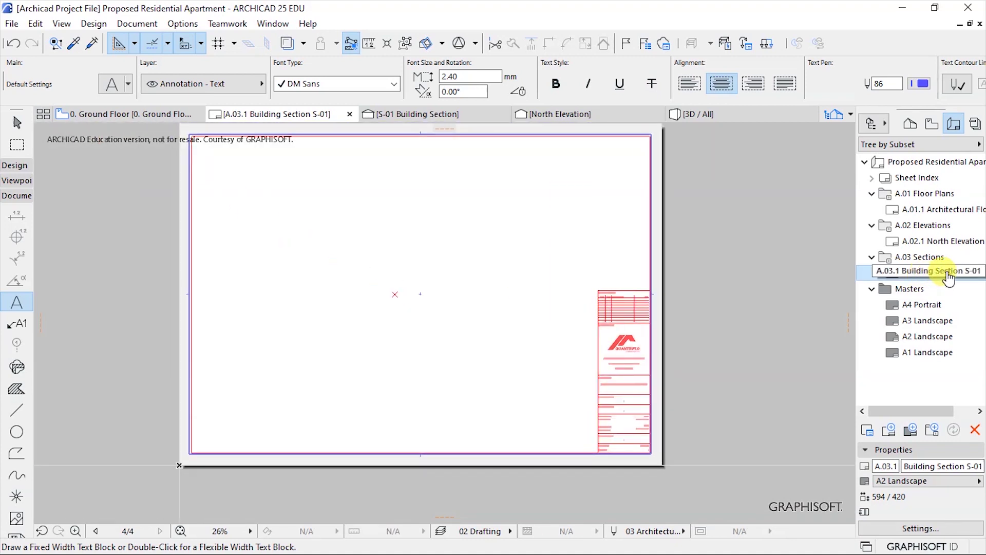
Save the S-01 Building Section view and place it near the middle of the Building Section S-01 layout
{"action": "scroll", "coordinate": [473, 363], "scroll_direction": "down", "scroll_amount": 1}
{"action": "scroll", "coordinate": [447, 325], "scroll_direction": "up", "scroll_amount": 1}
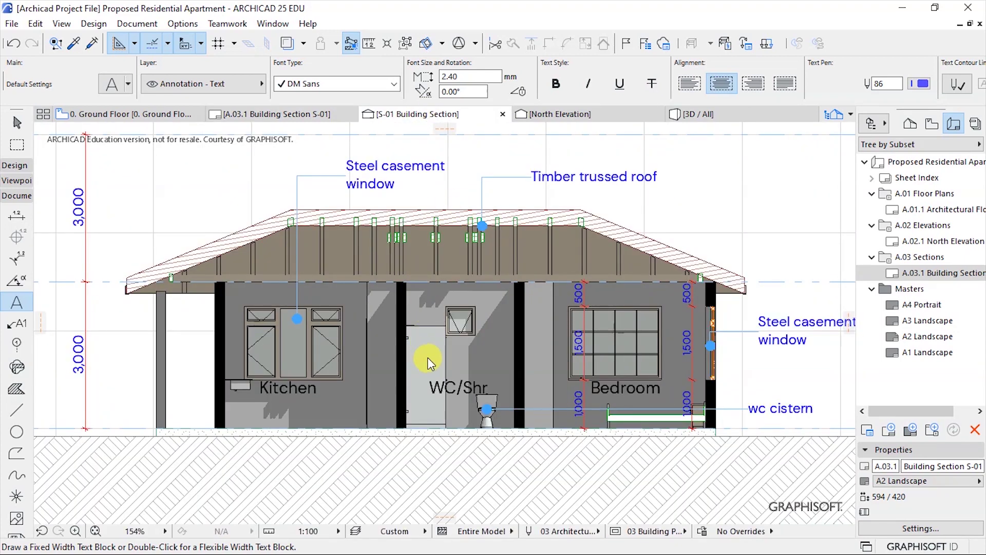
{"action": "scroll", "coordinate": [443, 359], "scroll_direction": "down", "scroll_amount": 3}
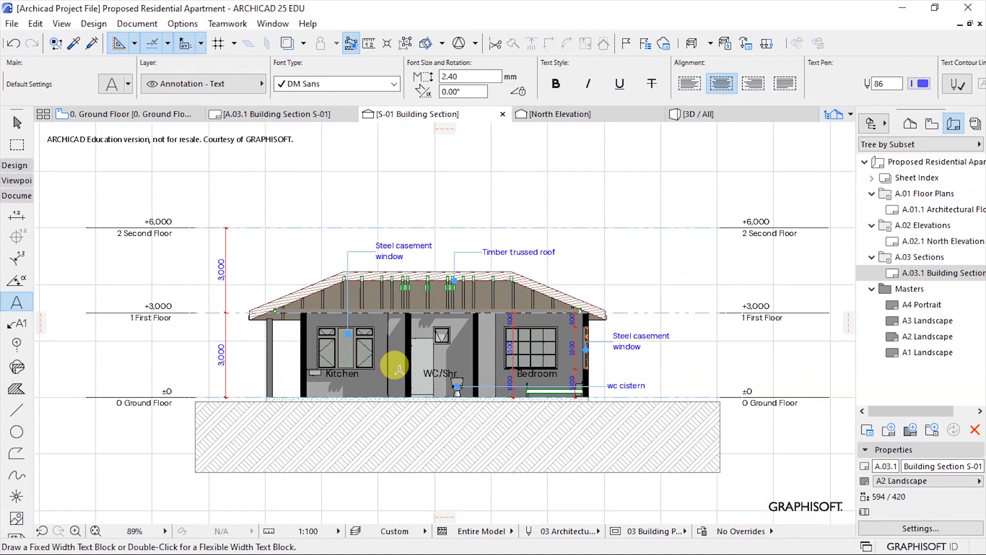
{"action": "right_click", "coordinate": [622, 242]}
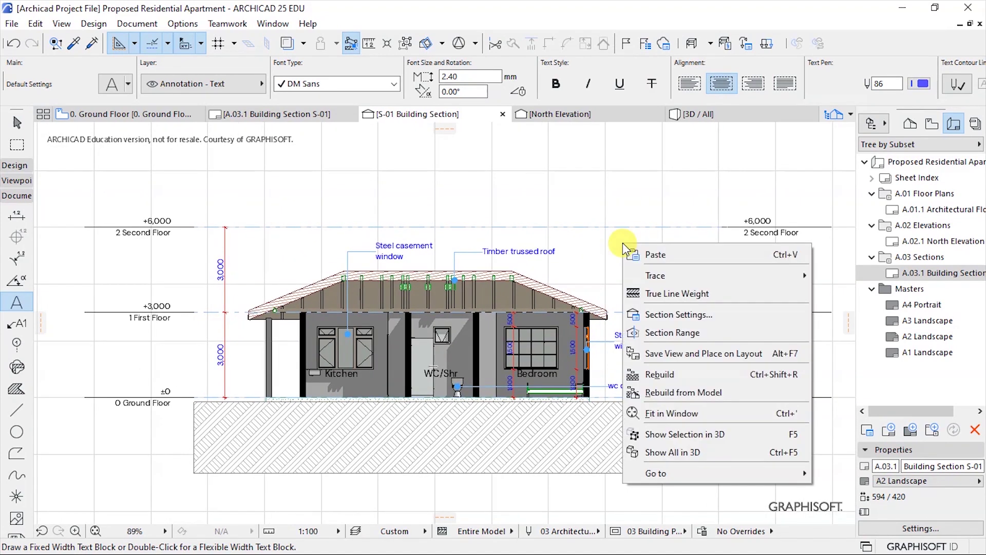
{"action": "left_click", "coordinate": [676, 354]}
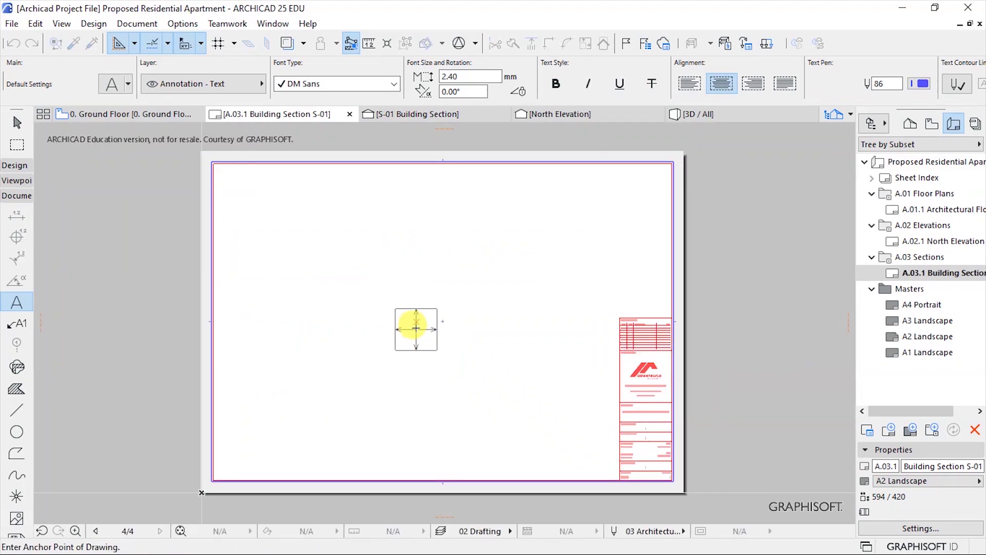
{"action": "left_click", "coordinate": [417, 318]}
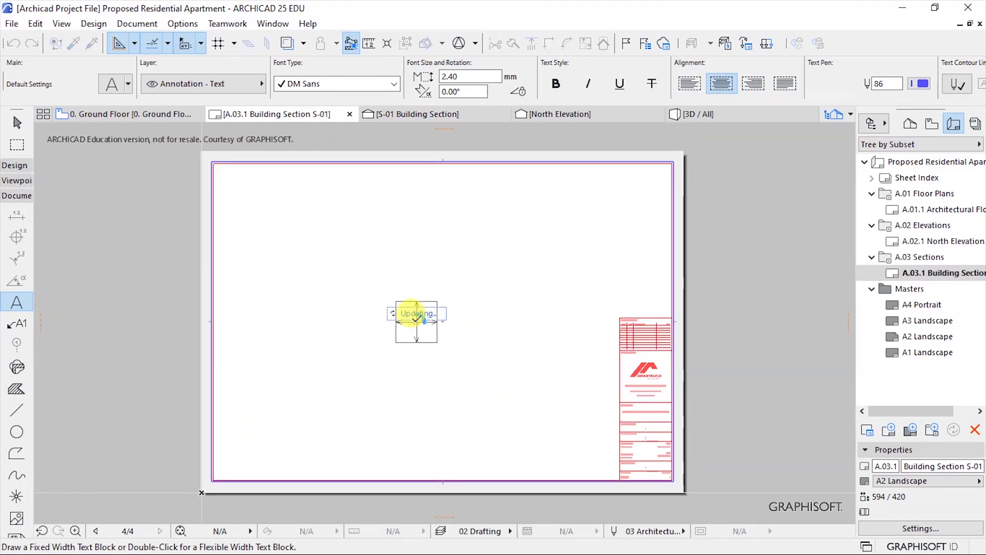
Examine the placed building section drawing, its annotations and its size relative to the A2 sheet
{"action": "scroll", "coordinate": [417, 318], "scroll_direction": "up", "scroll_amount": 6}
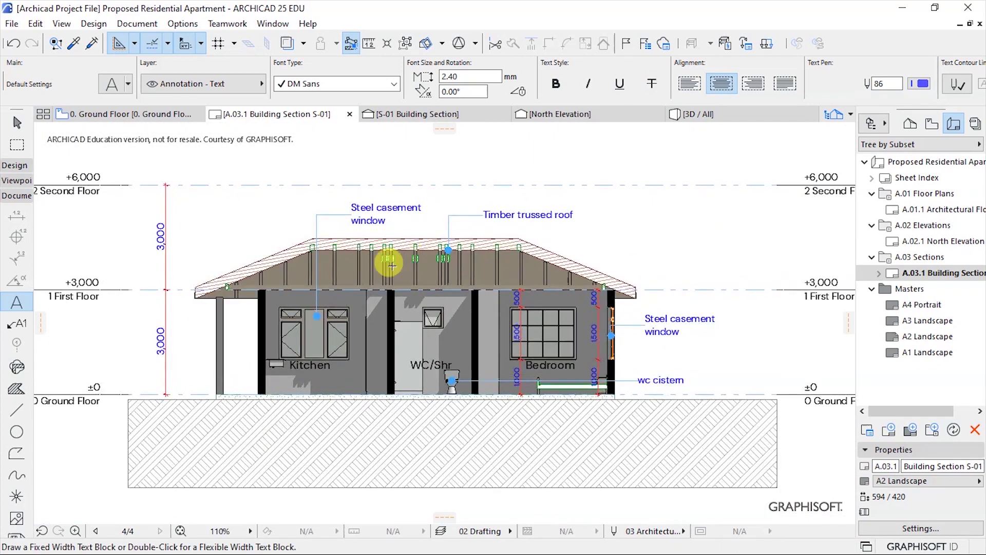
{"action": "scroll", "coordinate": [366, 297], "scroll_direction": "down", "scroll_amount": 5}
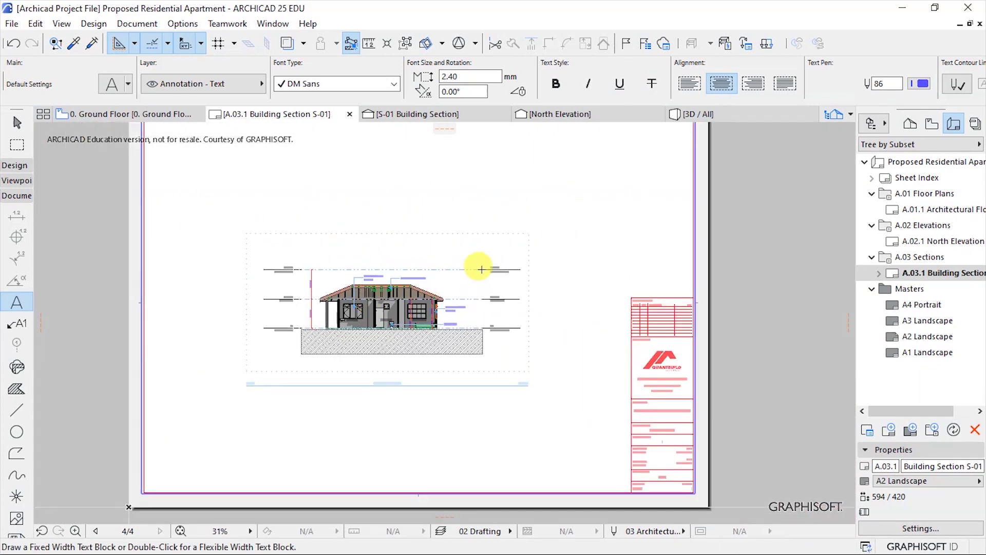
{"action": "left_click", "coordinate": [478, 266], "text": "shift"}
{"action": "key", "text": "Escape"}
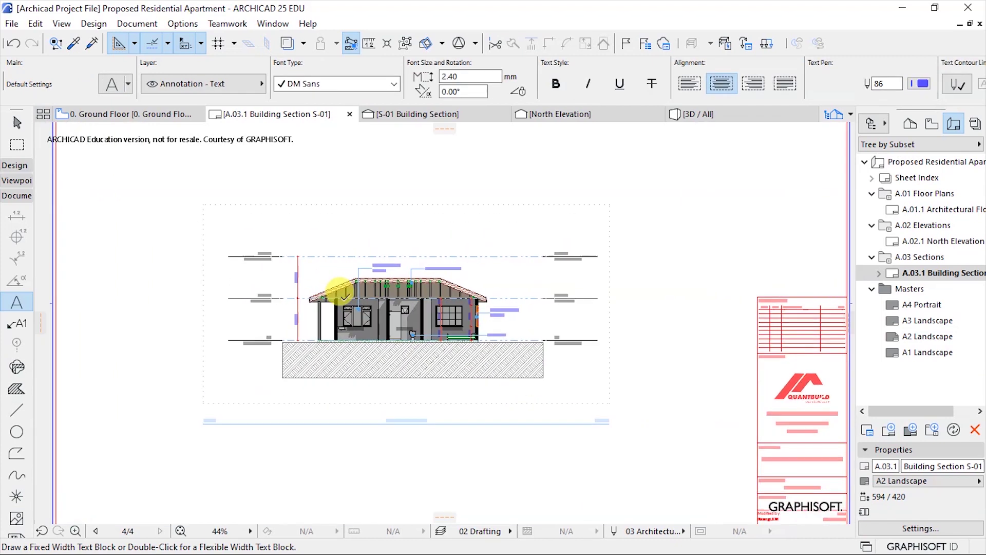
{"action": "scroll", "coordinate": [463, 316], "scroll_direction": "down", "scroll_amount": 3}
{"action": "scroll", "coordinate": [453, 311], "scroll_direction": "up", "scroll_amount": 2}
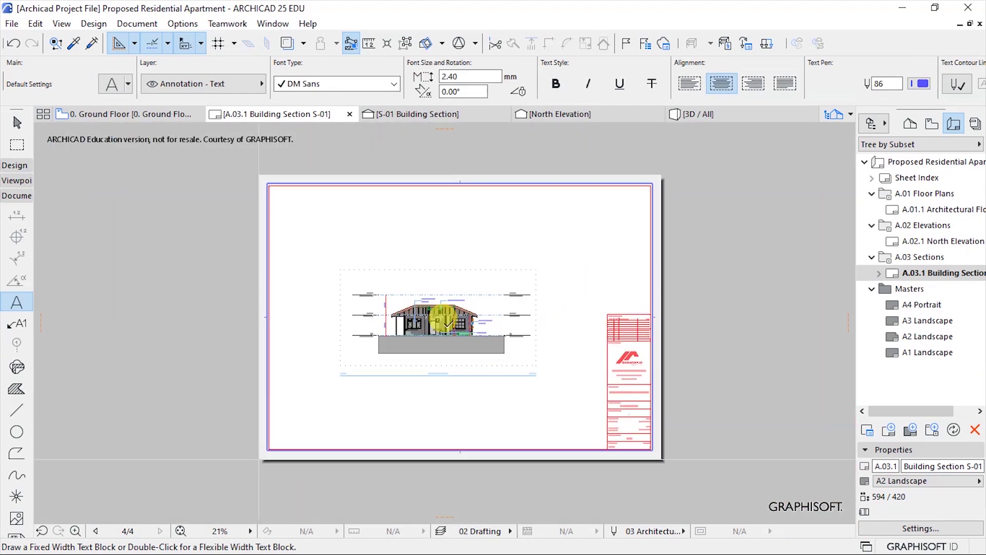
{"action": "scroll", "coordinate": [458, 324], "scroll_direction": "up", "scroll_amount": 3}
{"action": "left_click", "coordinate": [417, 323], "text": "shift"}
{"action": "key", "text": "Escape"}
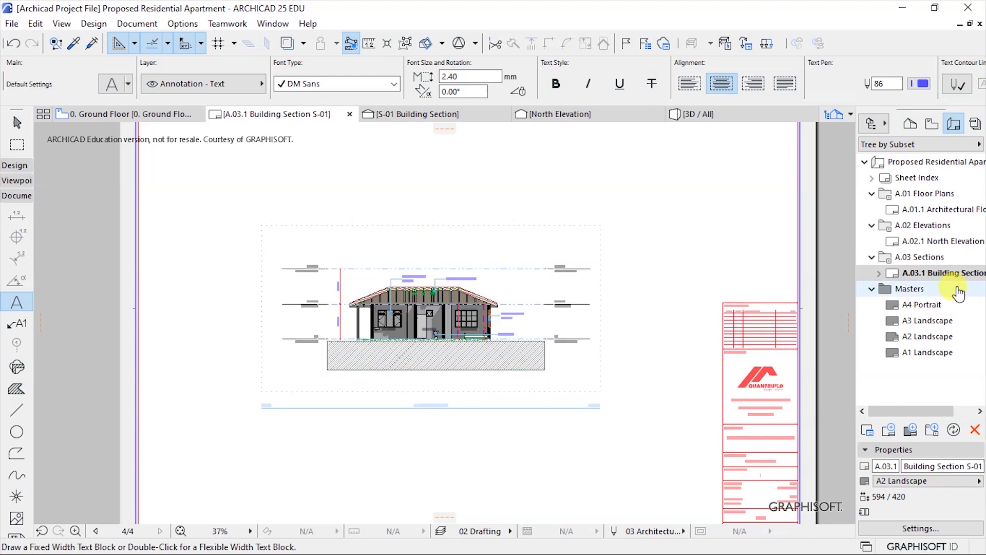
{"action": "scroll", "coordinate": [618, 269], "scroll_direction": "down", "scroll_amount": 1}
{"action": "scroll", "coordinate": [618, 268], "scroll_direction": "down", "scroll_amount": 2}
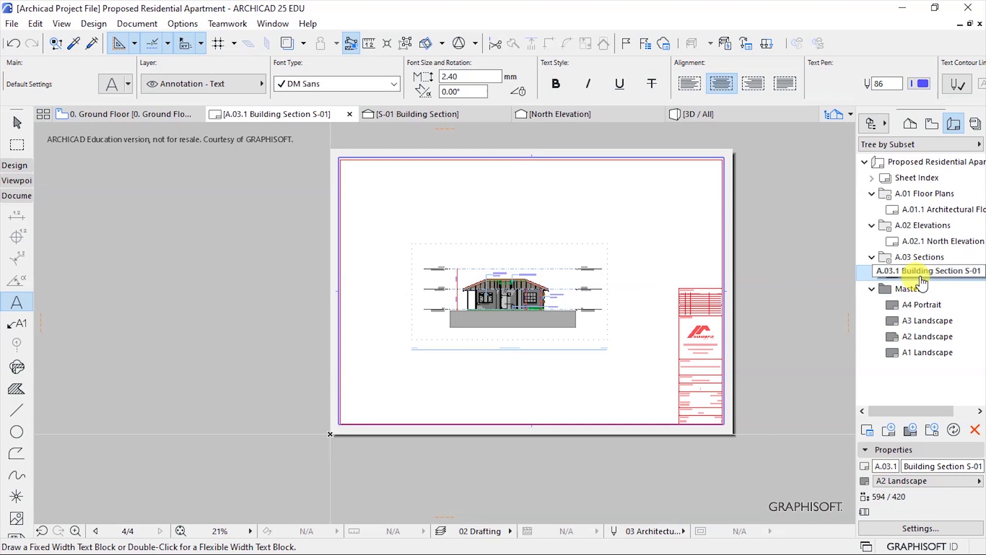
Change the Building Section S-01 layout's master to A3 Landscape in its layout settings
{"action": "right_click", "coordinate": [920, 282]}
{"action": "left_click", "coordinate": [883, 462]}
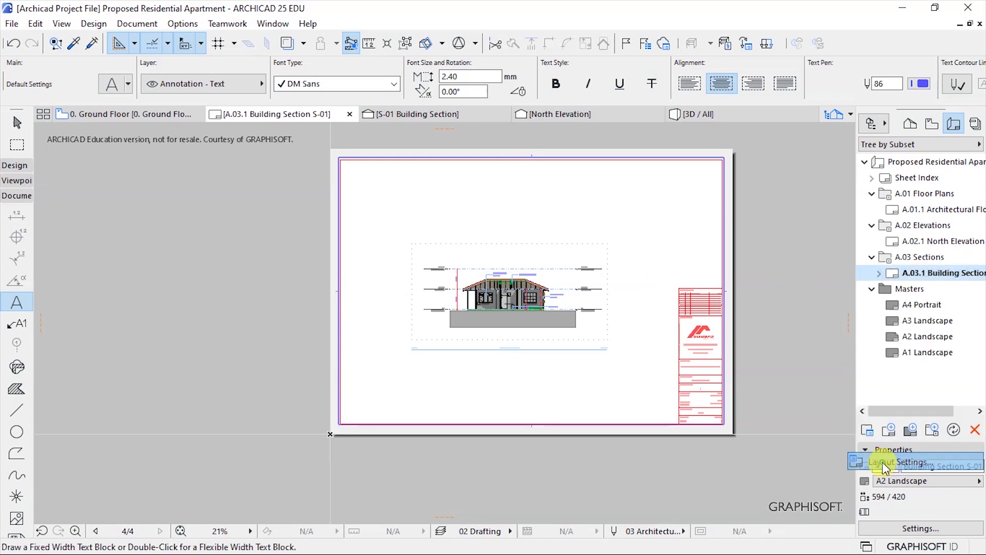
{"action": "left_click", "coordinate": [486, 259]}
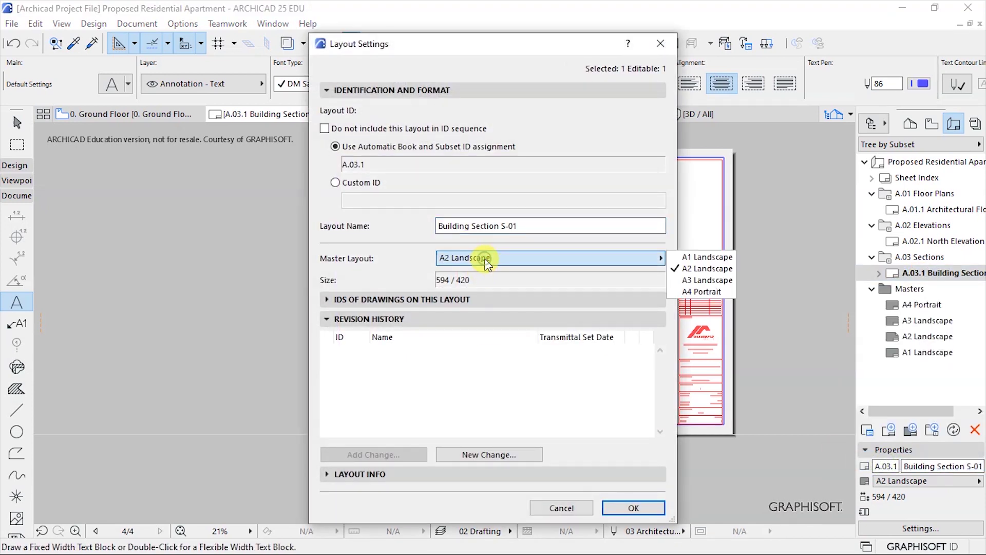
{"action": "left_click", "coordinate": [707, 281]}
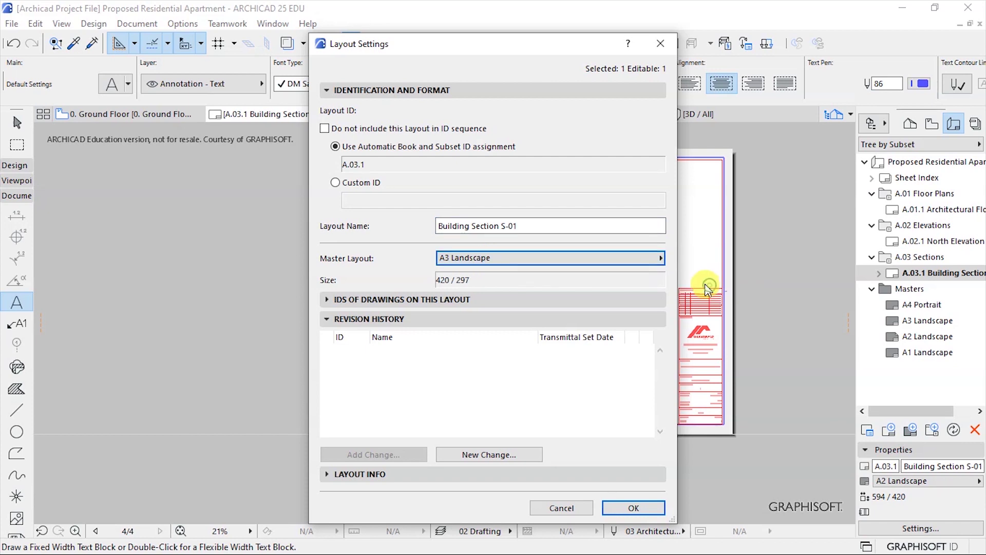
{"action": "left_click", "coordinate": [631, 508]}
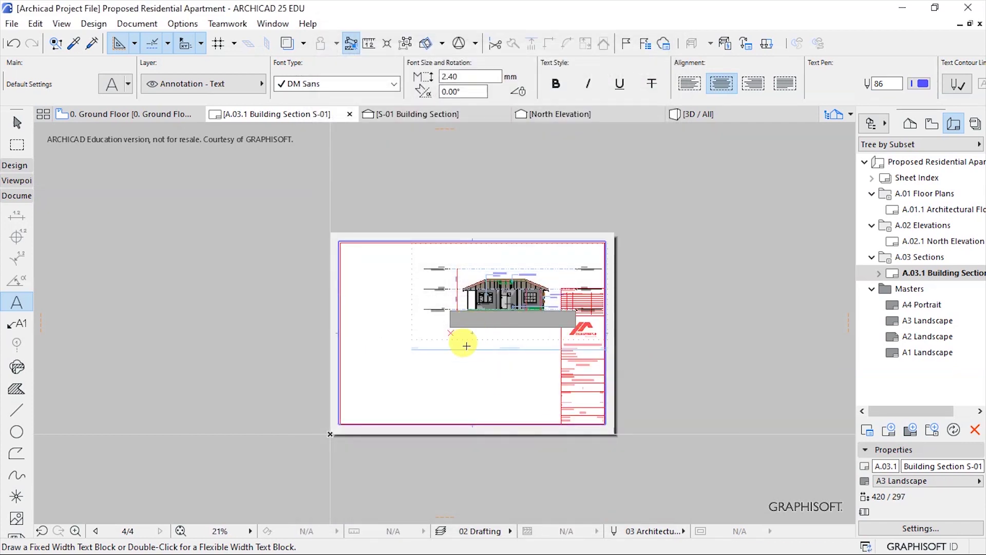
Move the building section drawing down and left on the A3 sheet, clear of the title block
{"action": "left_click", "coordinate": [411, 348], "text": "shift"}
{"action": "key", "text": "ctrl+f"}
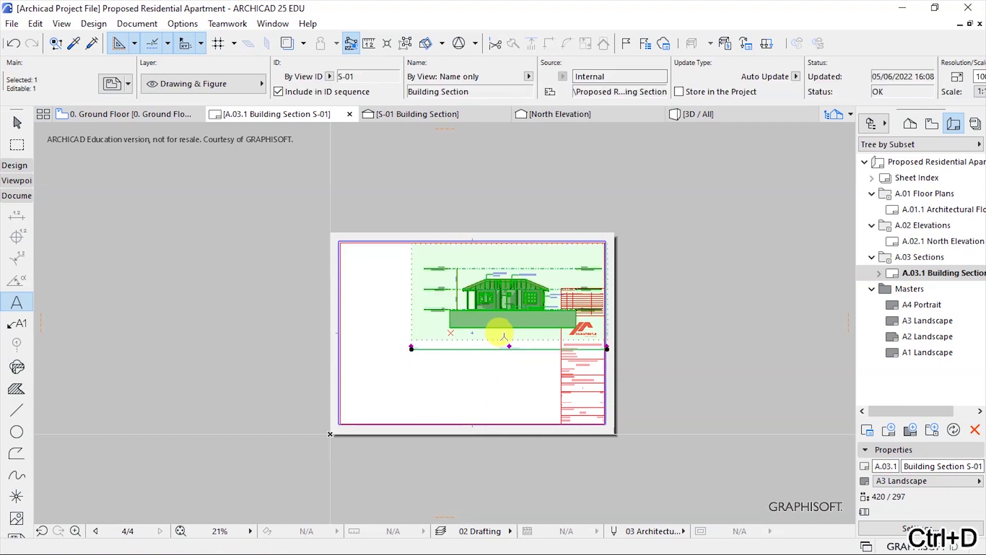
{"action": "key", "text": "ctrl+d"}
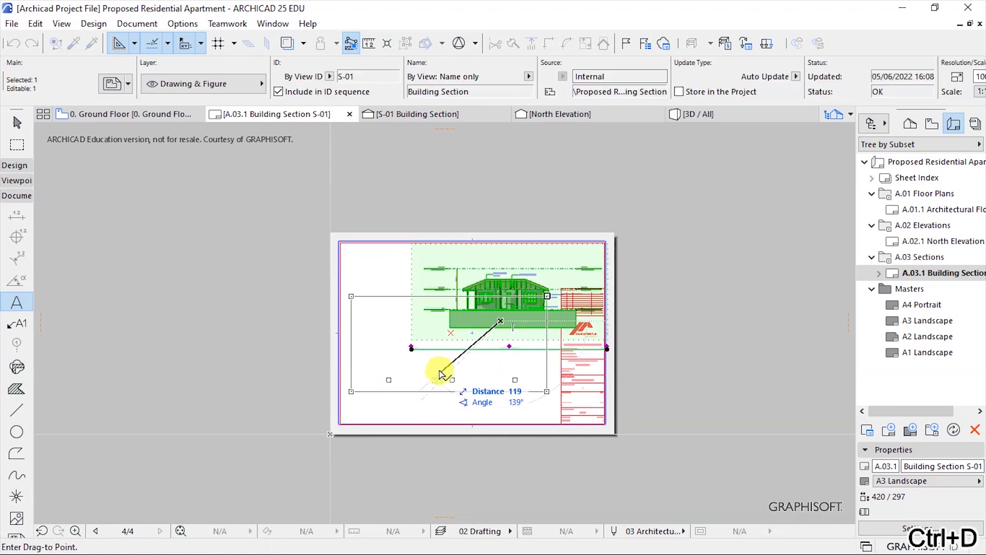
{"action": "left_click", "coordinate": [443, 370]}
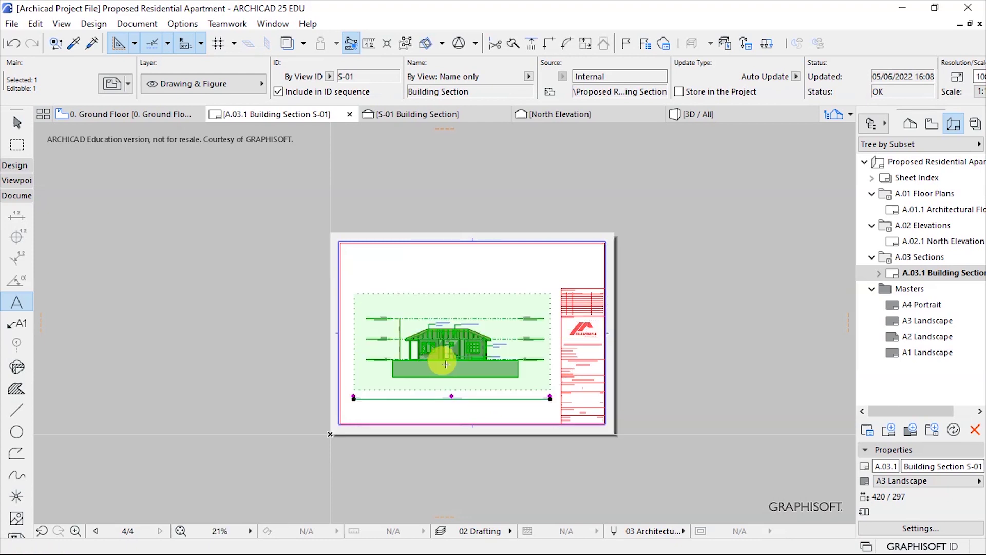
Examine the A3 sheet's title block text and the section drawing's fit beside it
{"action": "scroll", "coordinate": [597, 362], "scroll_direction": "up", "scroll_amount": 5}
{"action": "scroll", "coordinate": [568, 418], "scroll_direction": "down", "scroll_amount": 5}
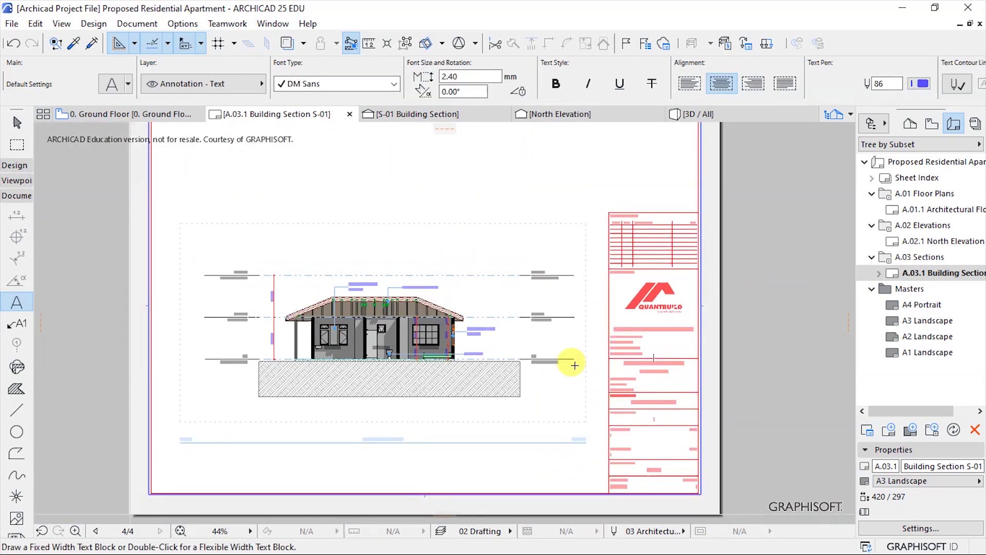
{"action": "scroll", "coordinate": [572, 314], "scroll_direction": "up", "scroll_amount": 3}
{"action": "scroll", "coordinate": [632, 326], "scroll_direction": "up", "scroll_amount": 2}
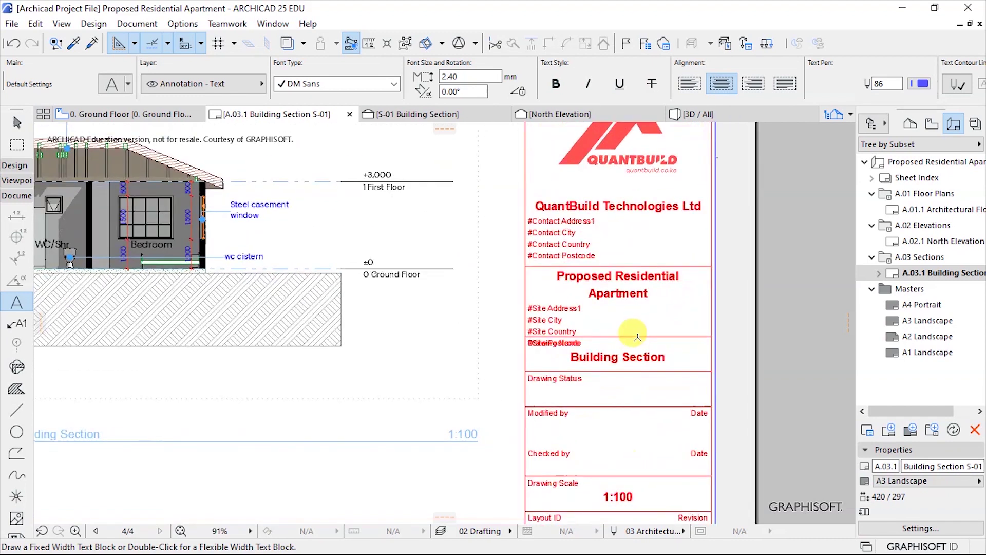
{"action": "scroll", "coordinate": [640, 349], "scroll_direction": "down", "scroll_amount": 3}
{"action": "scroll", "coordinate": [601, 365], "scroll_direction": "down", "scroll_amount": 1}
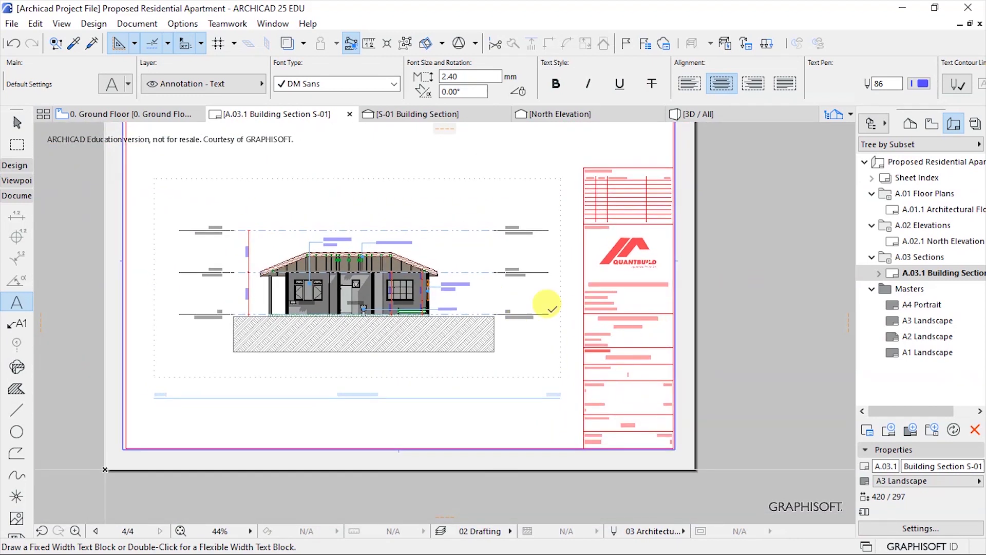
Change the Building Section S-01 layout's master to A2 Landscape in its layout settings
{"action": "scroll", "coordinate": [668, 293], "scroll_direction": "up", "scroll_amount": 2}
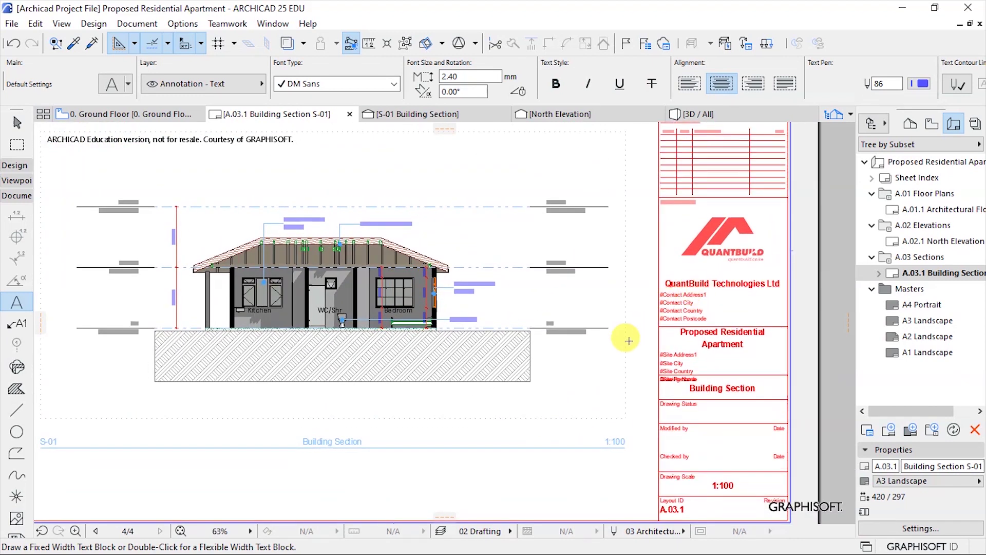
{"action": "scroll", "coordinate": [628, 337], "scroll_direction": "down", "scroll_amount": 3}
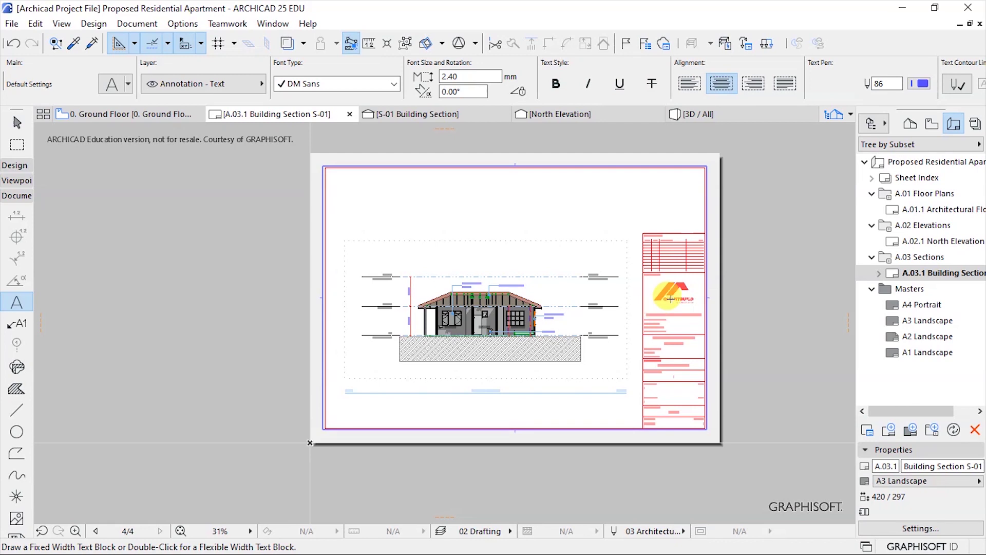
{"action": "right_click", "coordinate": [904, 273]}
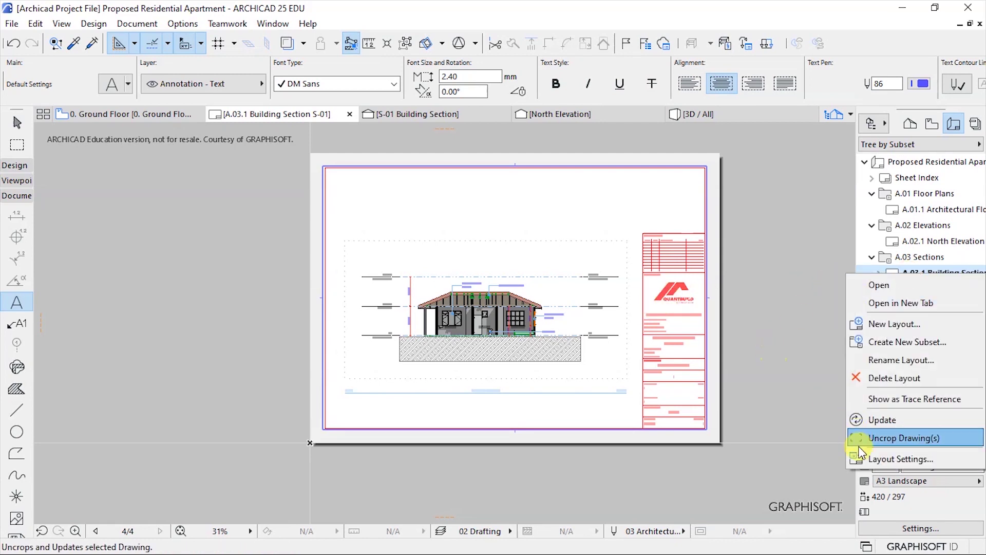
{"action": "left_click", "coordinate": [868, 459]}
{"action": "left_click", "coordinate": [511, 258]}
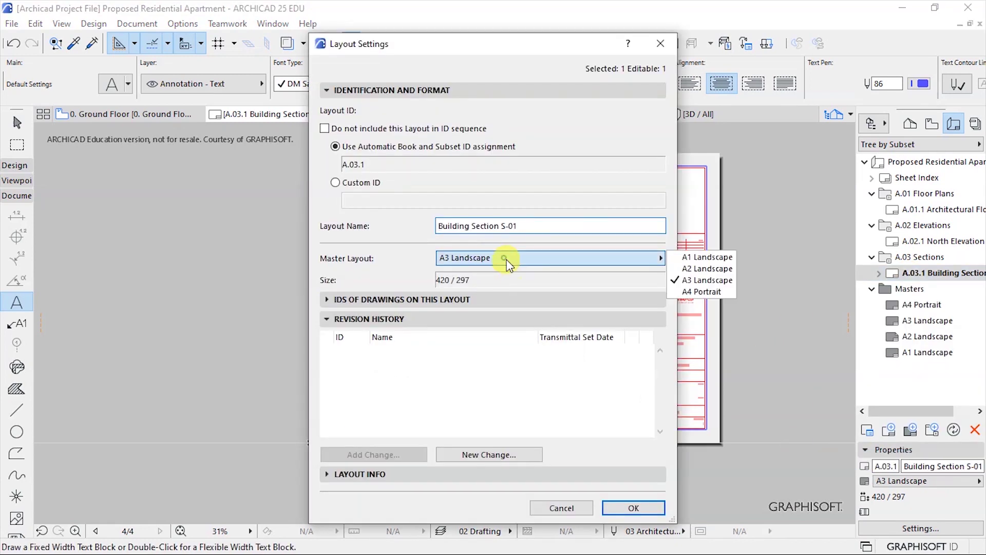
{"action": "left_click", "coordinate": [702, 269]}
{"action": "left_click", "coordinate": [630, 506]}
Move the building section drawing up and right towards the middle of the A2 sheet
{"action": "key", "text": "ctrl+d"}
{"action": "left_click", "coordinate": [443, 333]}
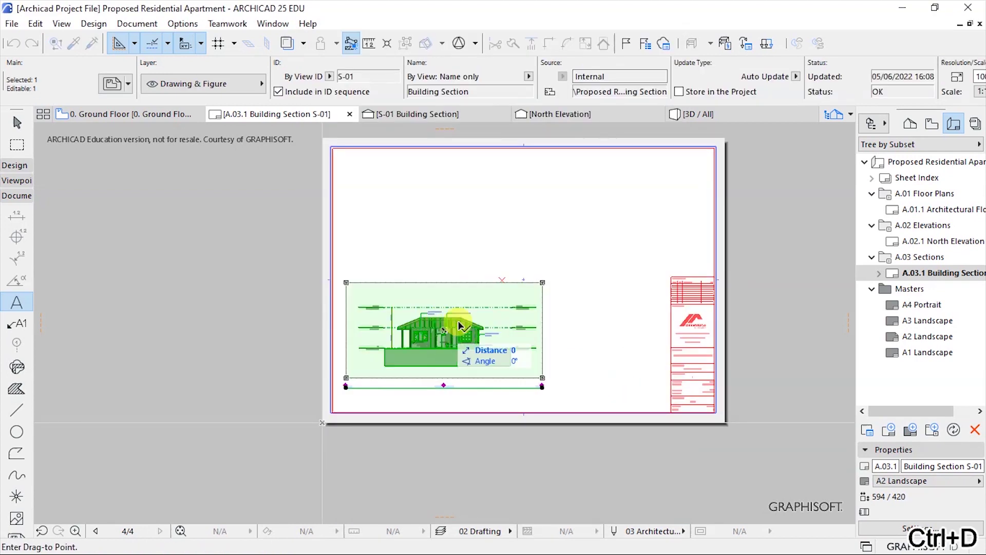
{"action": "left_click", "coordinate": [501, 283]}
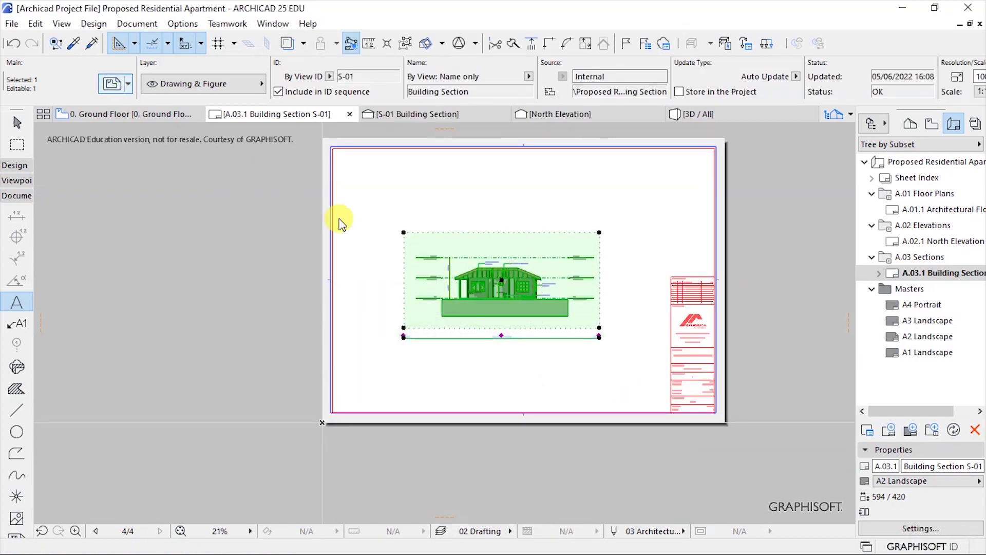
Enlarge the building section drawing by setting its magnification to Fit to Layout in the drawing's settings
{"action": "key", "text": "ctrl+t"}
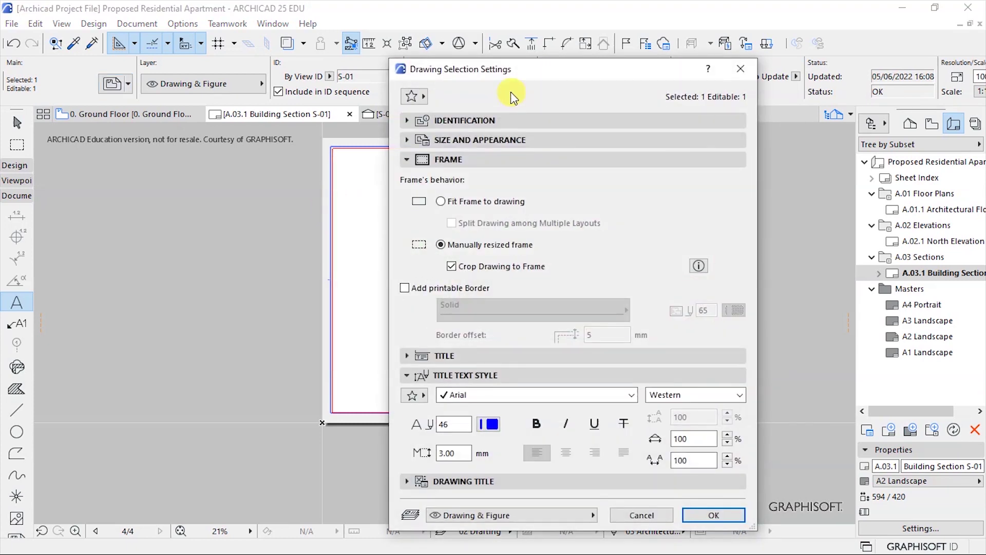
{"action": "left_click_drag", "start_coordinate": [534, 72], "coordinate": [455, 32]}
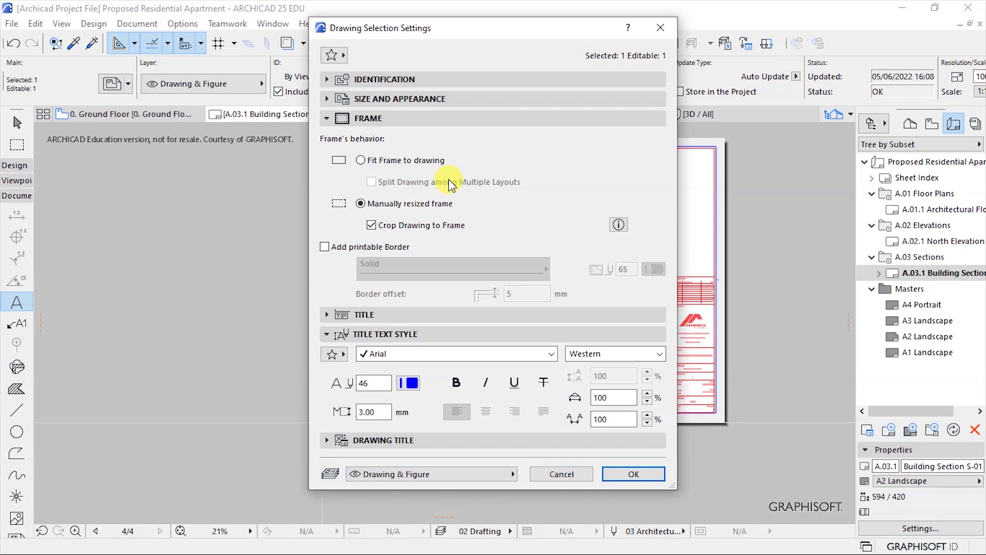
{"action": "left_click", "coordinate": [377, 80]}
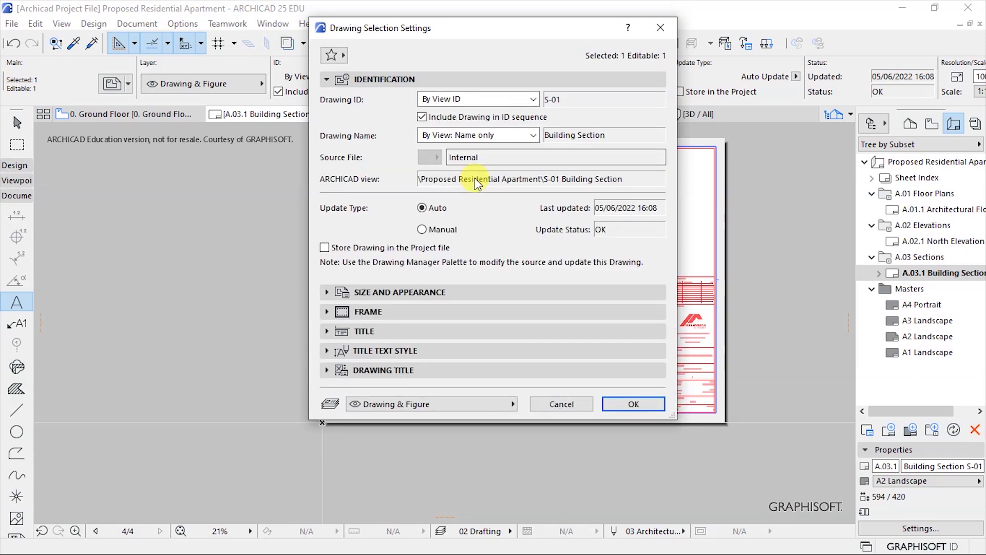
{"action": "left_click", "coordinate": [375, 292]}
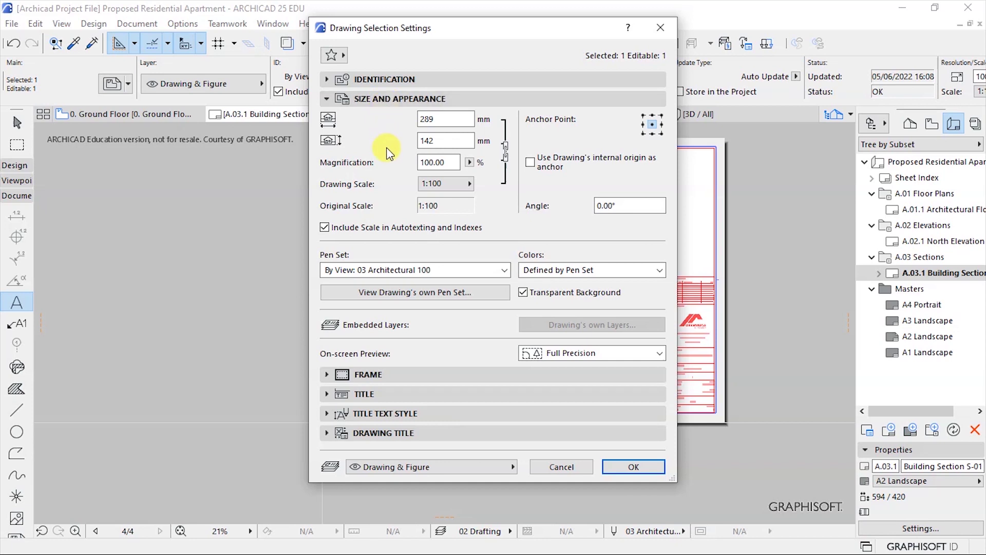
{"action": "left_click", "coordinate": [470, 163]}
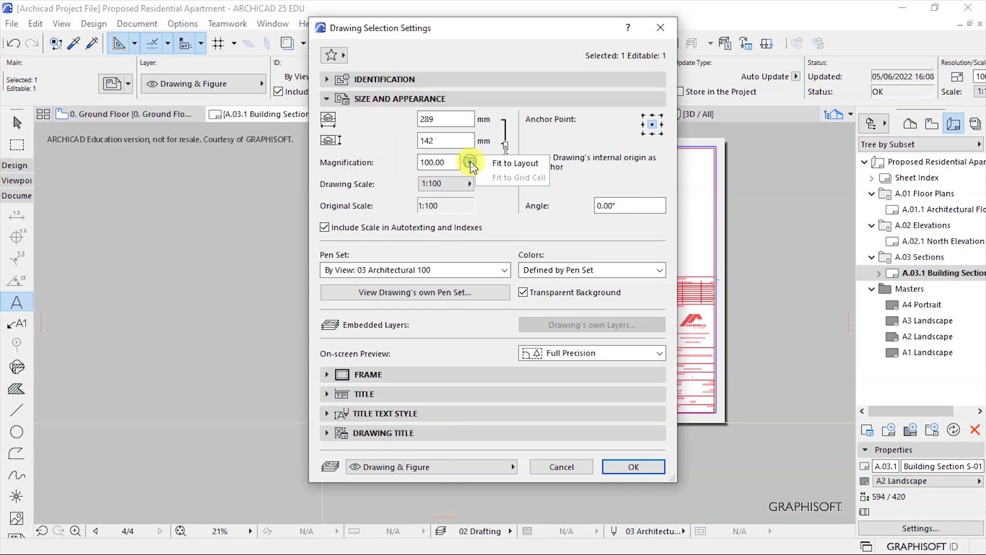
{"action": "left_click", "coordinate": [515, 163]}
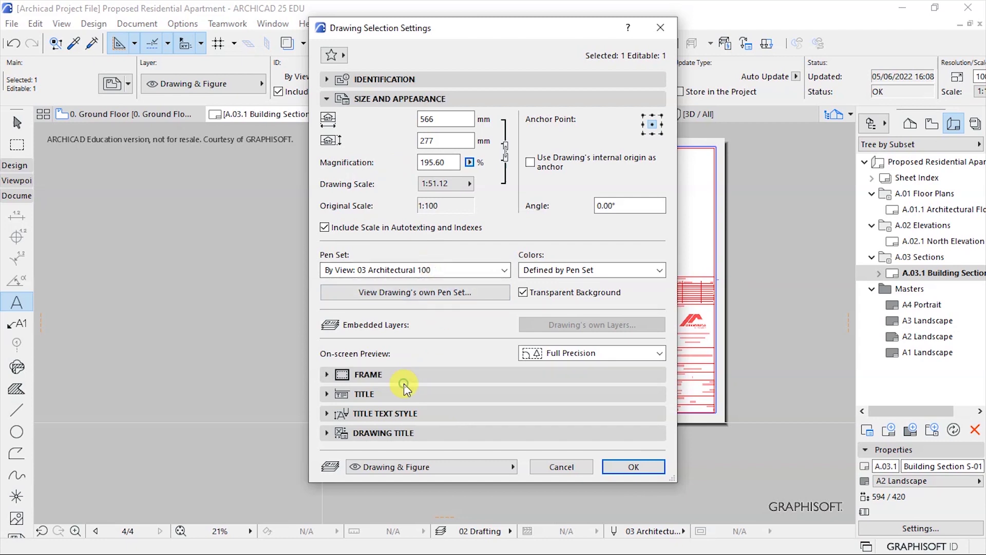
{"action": "left_click", "coordinate": [634, 467]}
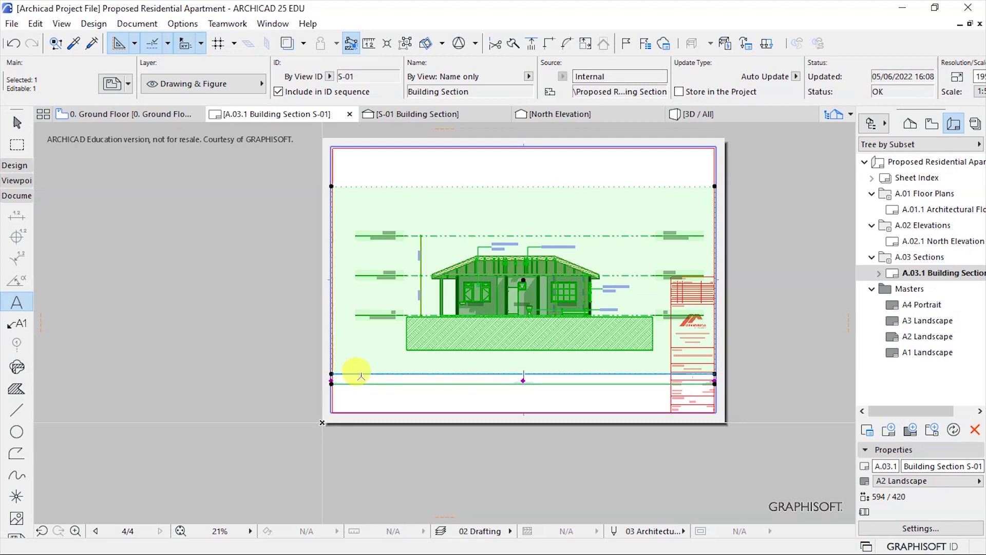
Move the enlarged section drawing horizontally left so its right-hand level markers clear the title block
{"action": "scroll", "coordinate": [521, 287], "scroll_direction": "up", "scroll_amount": 2}
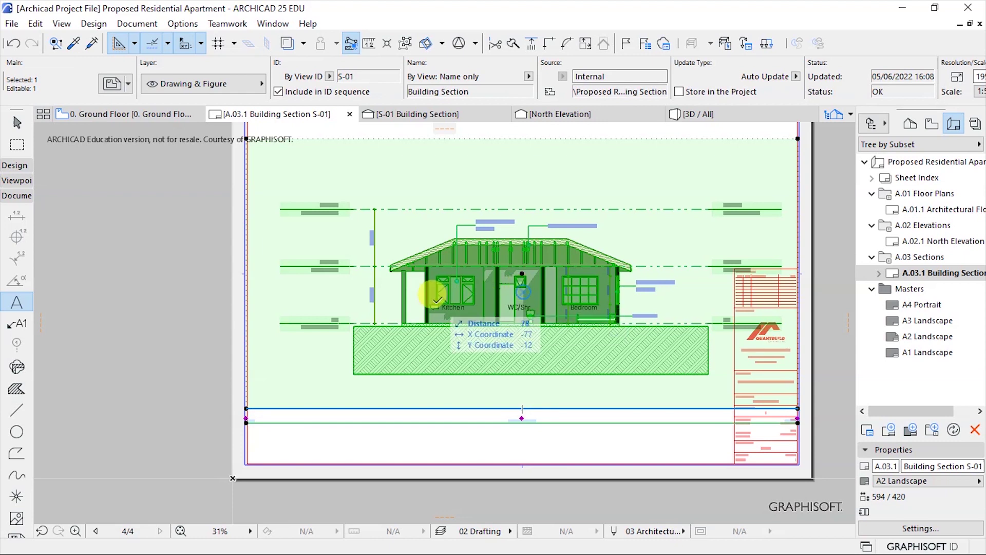
{"action": "key", "text": "ctrl+d"}
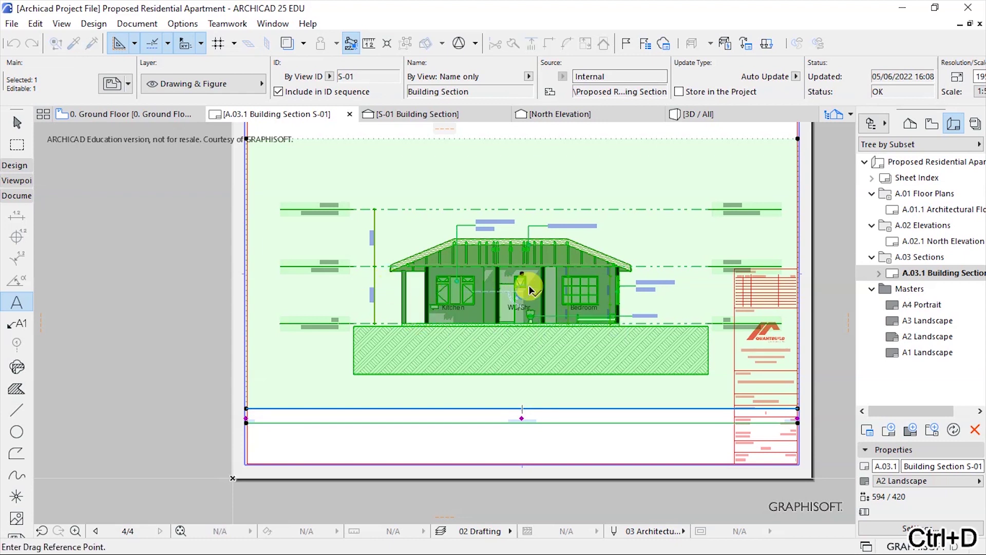
{"action": "left_click", "coordinate": [522, 274]}
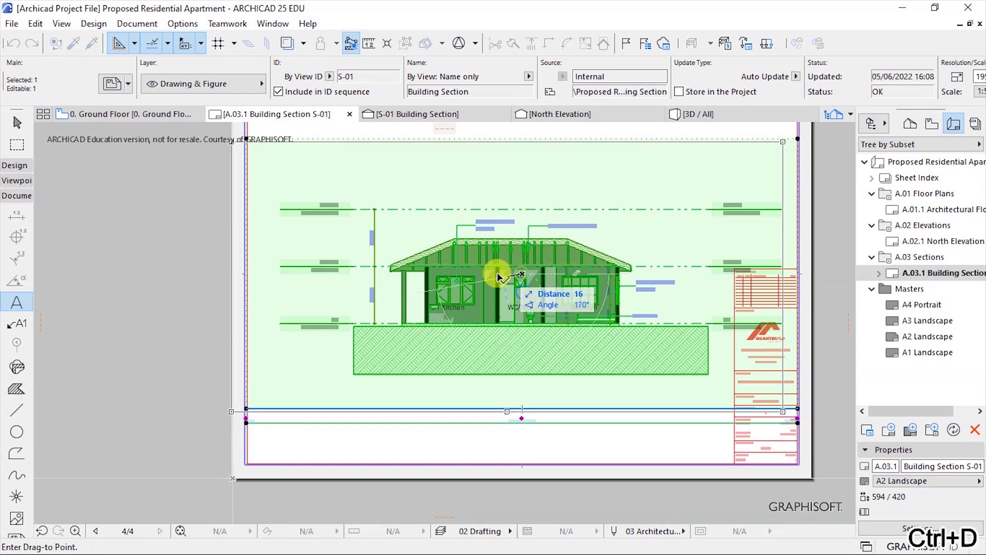
{"action": "left_click", "coordinate": [468, 274]}
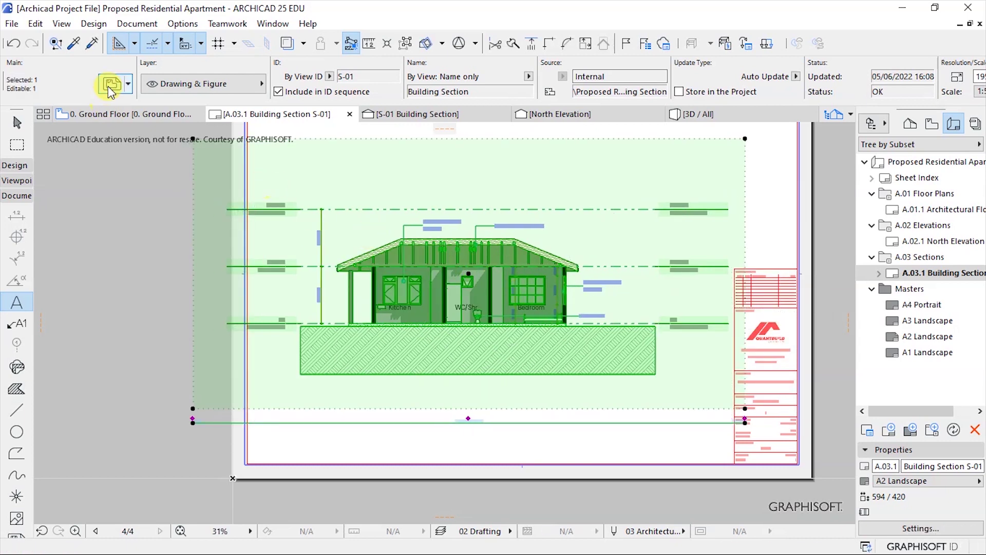
Turn on a solid printable border for the section drawing's frame
{"action": "double_click", "coordinate": [313, 229]}
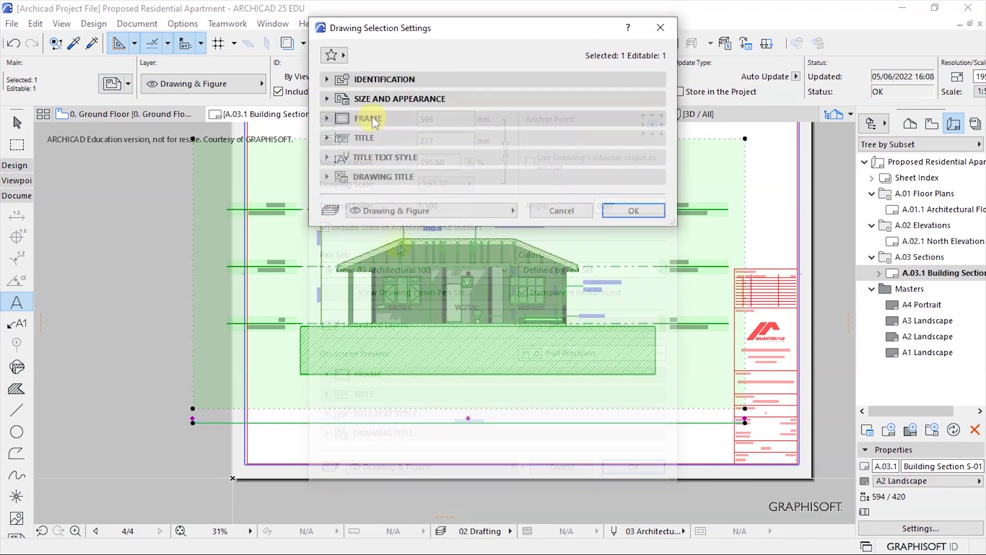
{"action": "left_click", "coordinate": [360, 118]}
{"action": "left_click", "coordinate": [324, 247]}
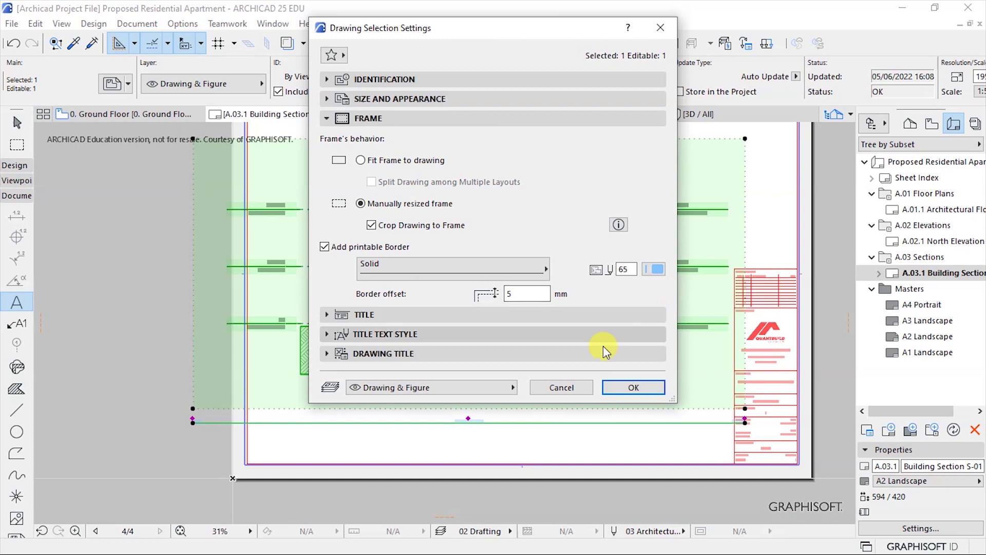
Restyle the section drawing's title with a black title pen, black text and a different font
{"action": "left_click", "coordinate": [455, 315]}
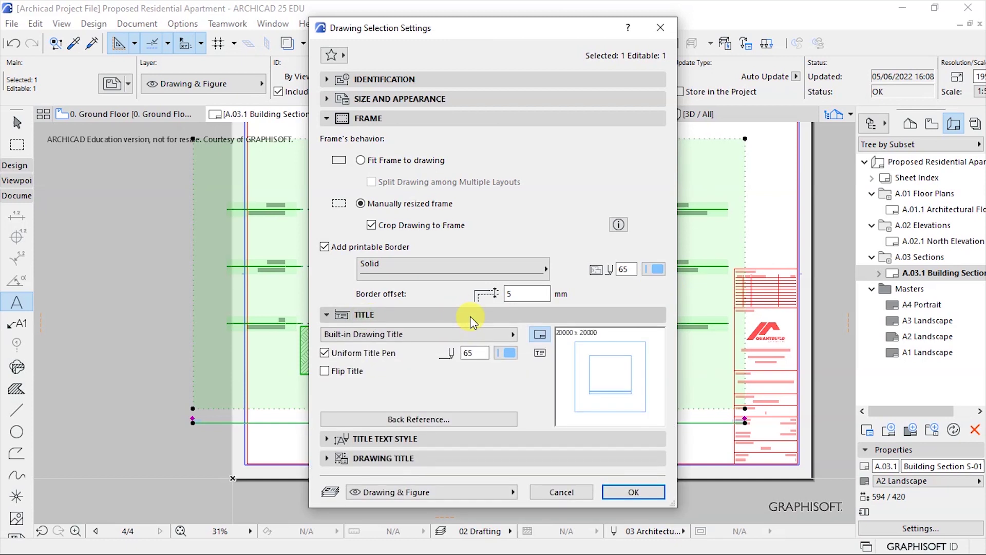
{"action": "left_click", "coordinate": [506, 353]}
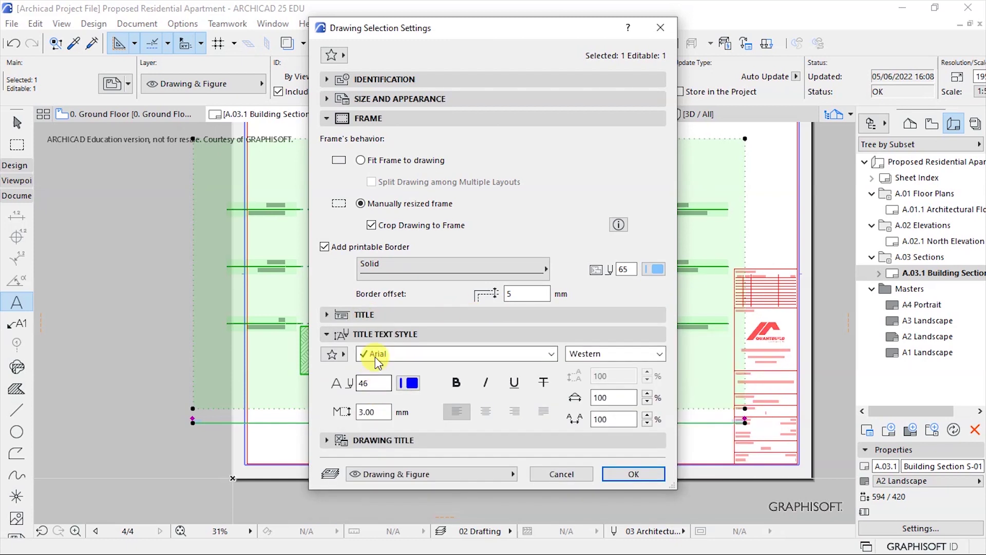
{"action": "left_click", "coordinate": [375, 356]}
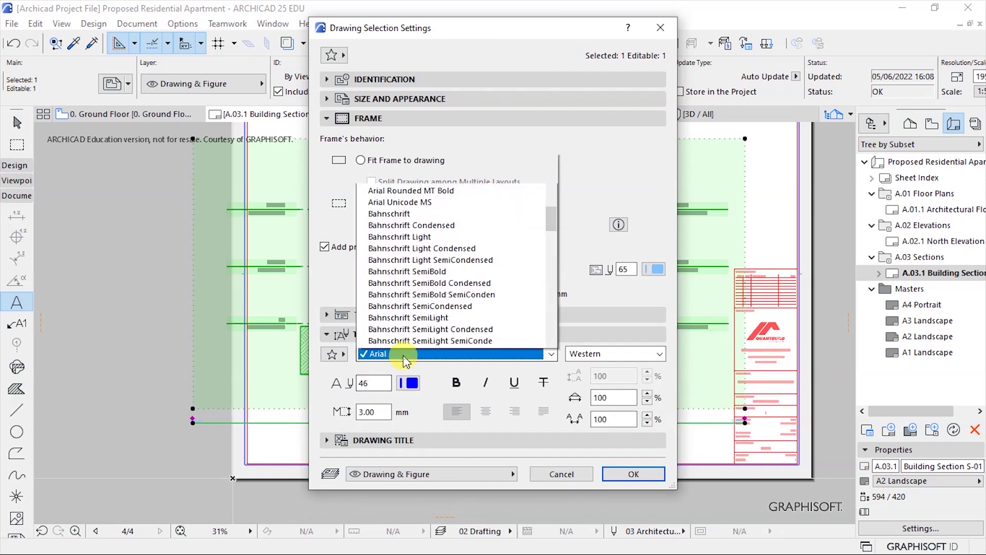
{"action": "scroll", "coordinate": [406, 360], "scroll_direction": "down", "scroll_amount": 5}
{"action": "scroll", "coordinate": [416, 229], "scroll_direction": "down", "scroll_amount": 8}
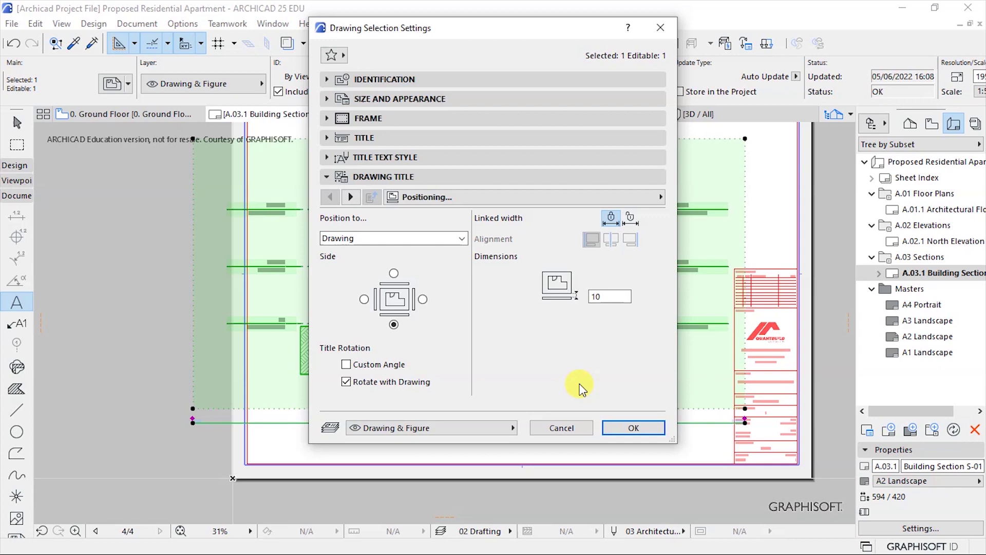
{"action": "left_click", "coordinate": [627, 431]}
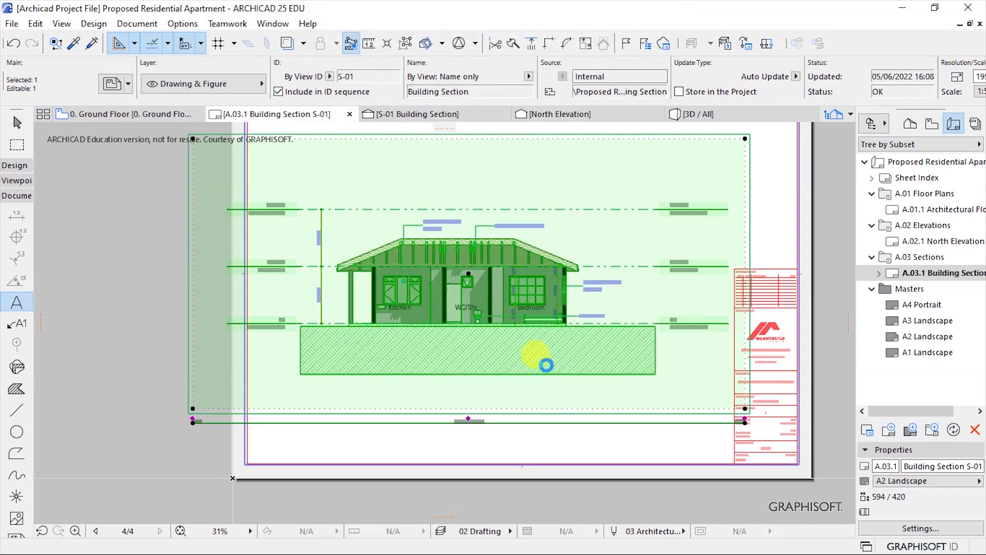
Offset the left edge of the section drawing's frame inward by about 66 mm to within the sheet border, and deselect the drawing
{"action": "scroll", "coordinate": [462, 423], "scroll_direction": "up", "scroll_amount": 8}
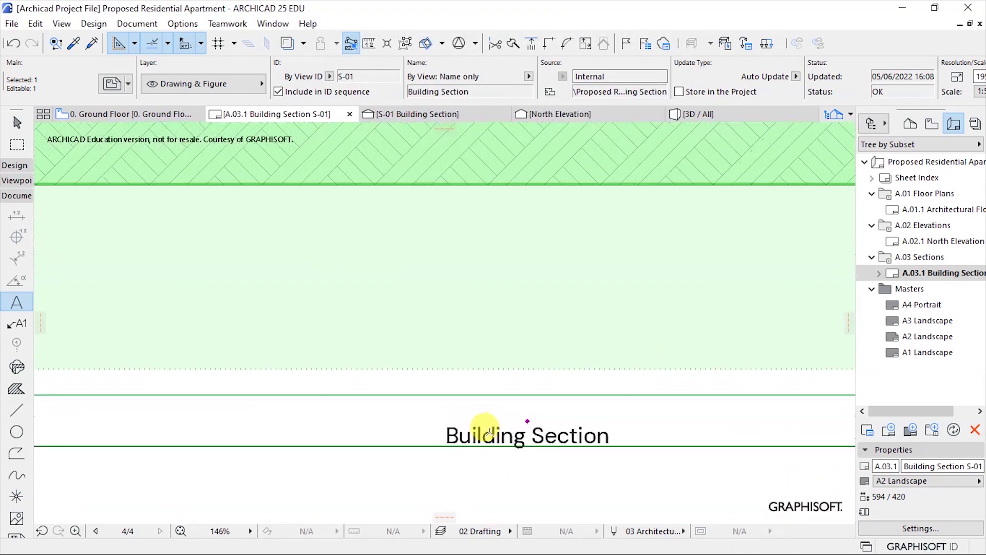
{"action": "scroll", "coordinate": [353, 423], "scroll_direction": "down", "scroll_amount": 9}
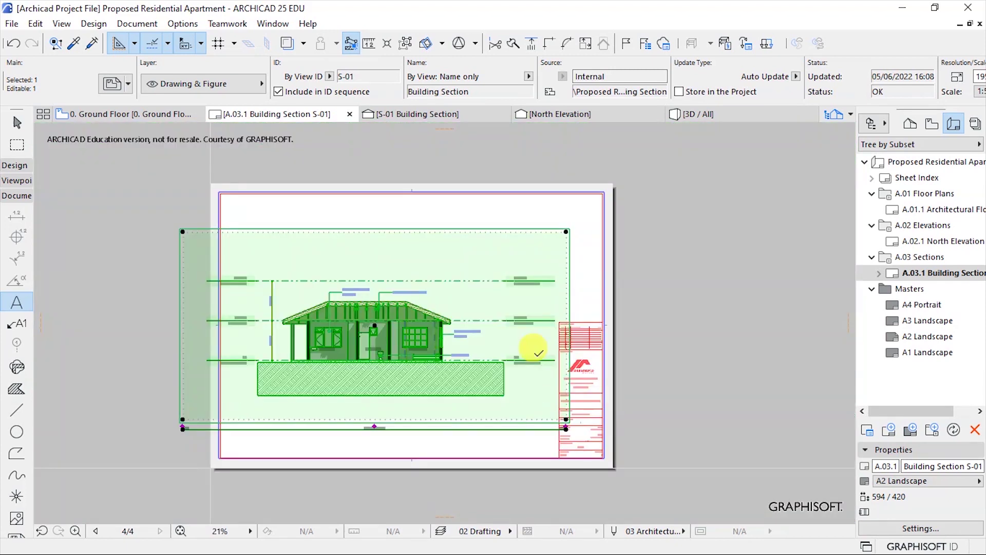
{"action": "left_click", "coordinate": [572, 299]}
{"action": "left_click", "coordinate": [540, 289]}
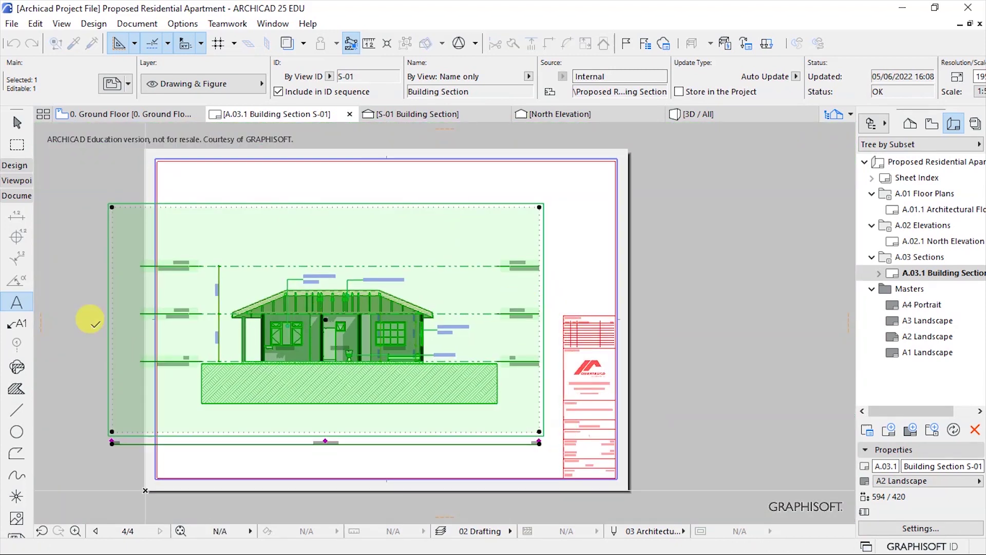
{"action": "left_click", "coordinate": [111, 318]}
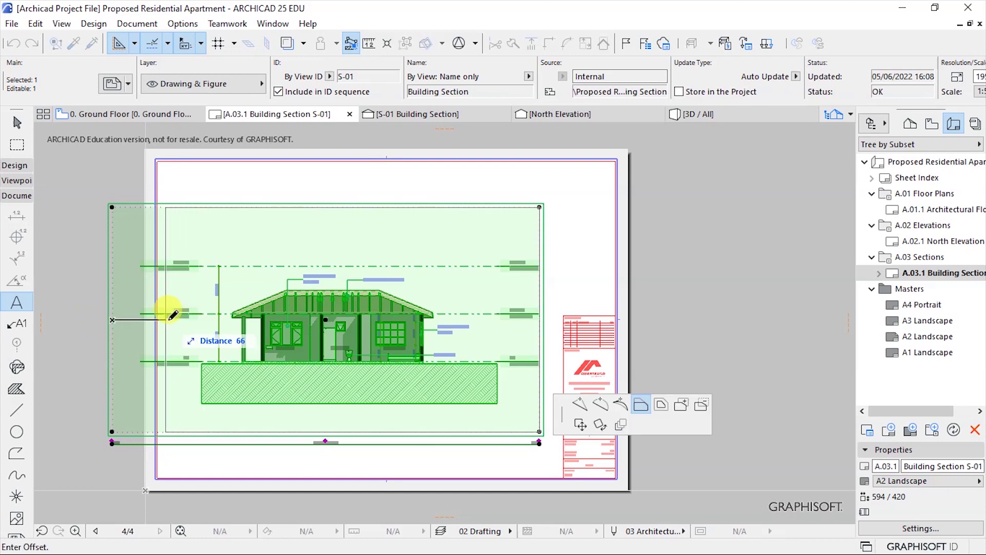
{"action": "left_click", "coordinate": [168, 315]}
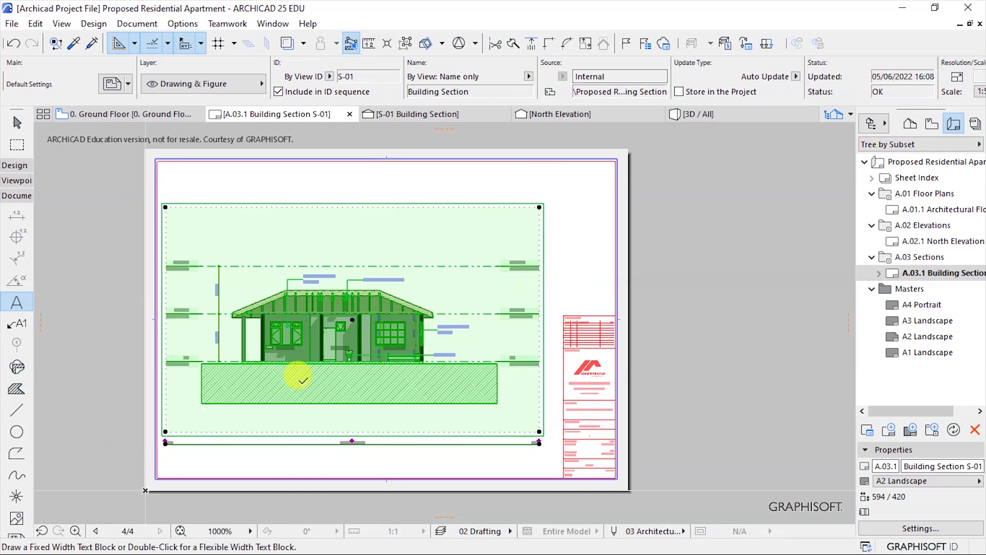
{"action": "key", "text": "Escape"}
Examine the section drawing's fit on the A2 sheet and the title block's project, drawing name, scale and layout ID entries
{"action": "scroll", "coordinate": [198, 426], "scroll_direction": "up", "scroll_amount": 1}
{"action": "scroll", "coordinate": [221, 316], "scroll_direction": "up", "scroll_amount": 3}
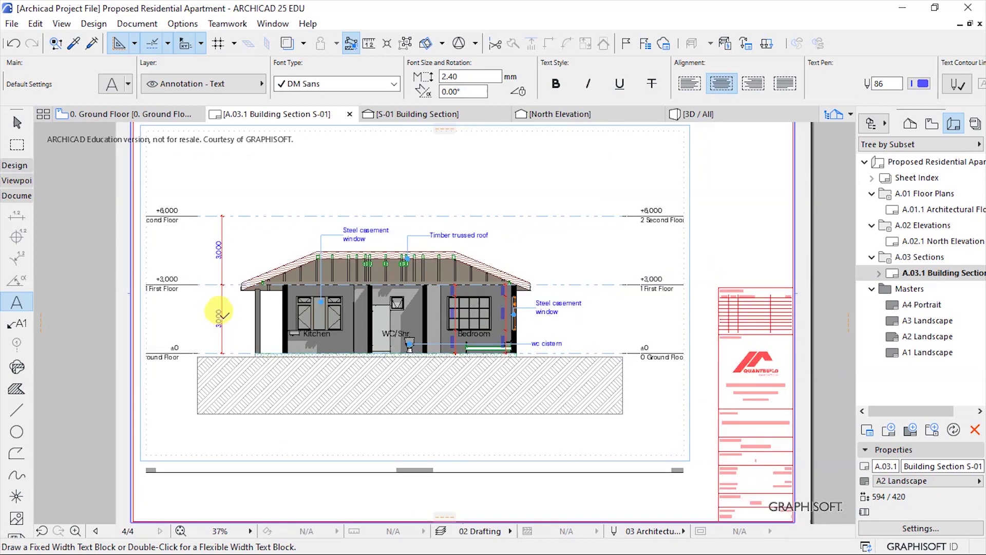
{"action": "scroll", "coordinate": [214, 260], "scroll_direction": "down", "scroll_amount": 3}
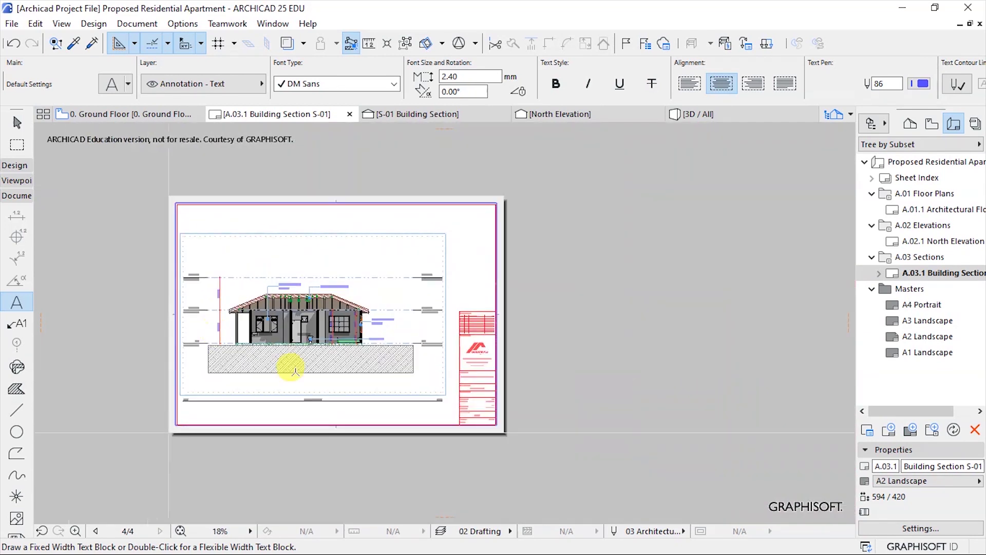
{"action": "scroll", "coordinate": [454, 437], "scroll_direction": "down", "scroll_amount": 2}
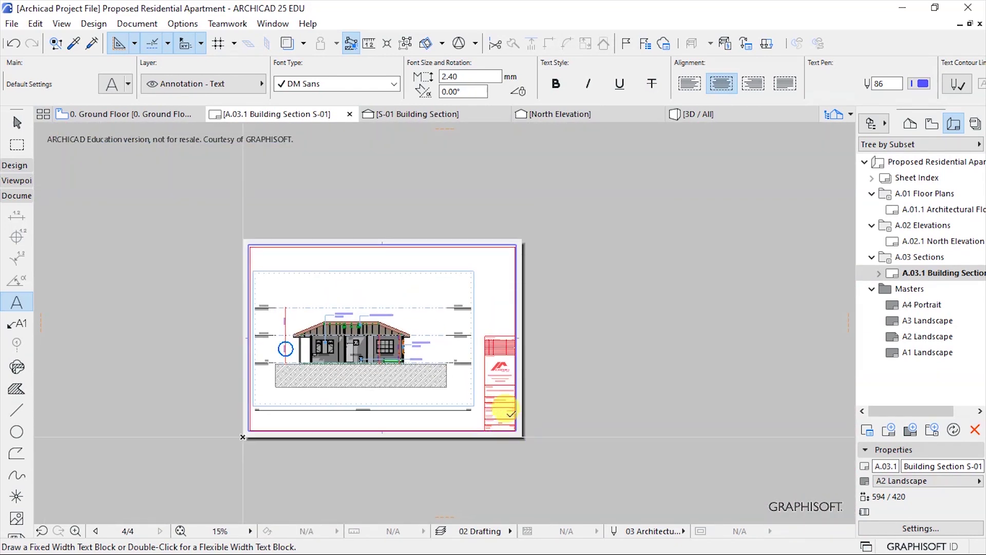
{"action": "scroll", "coordinate": [506, 396], "scroll_direction": "up", "scroll_amount": 9}
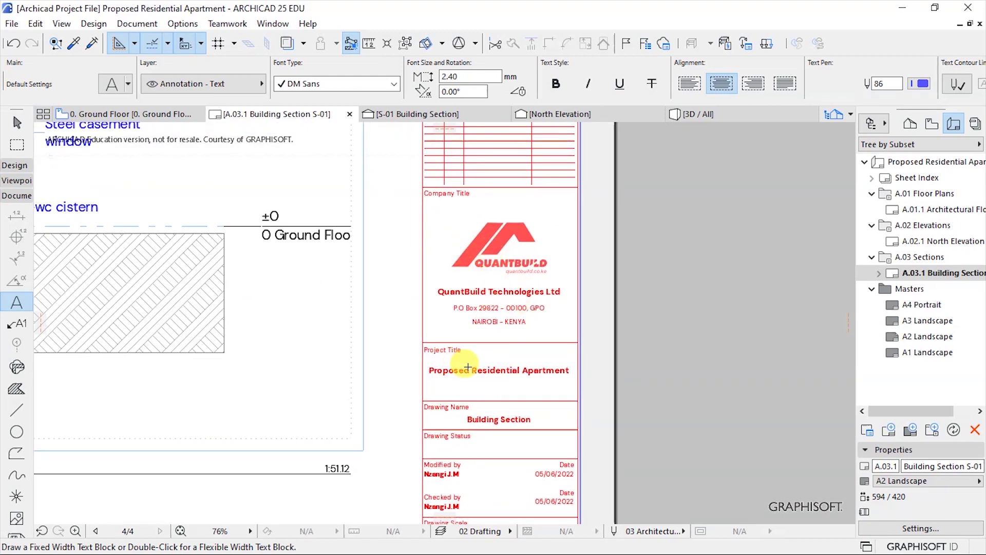
{"action": "scroll", "coordinate": [452, 400], "scroll_direction": "up", "scroll_amount": 2}
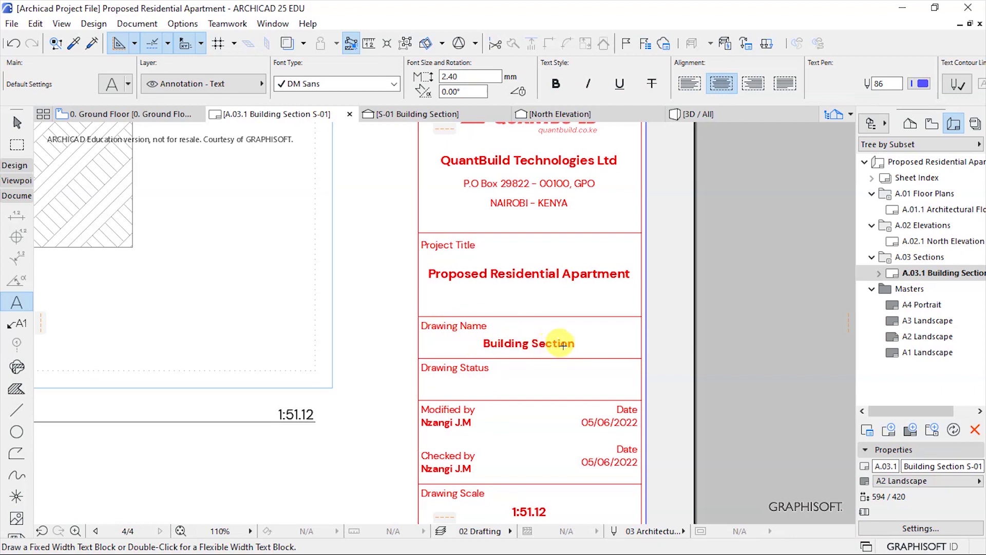
{"action": "scroll", "coordinate": [522, 293], "scroll_direction": "down", "scroll_amount": 2}
{"action": "scroll", "coordinate": [506, 390], "scroll_direction": "up", "scroll_amount": 2}
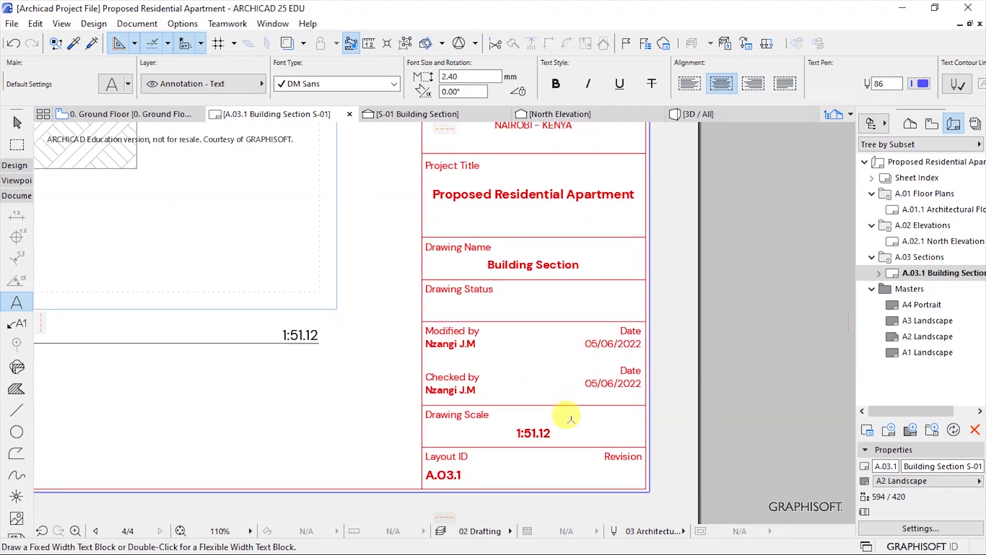
Open the A.02.1 North Elevation layout and close the S-01 Building Section view
{"action": "scroll", "coordinate": [529, 451], "scroll_direction": "up", "scroll_amount": 2}
{"action": "scroll", "coordinate": [654, 452], "scroll_direction": "down", "scroll_amount": 10}
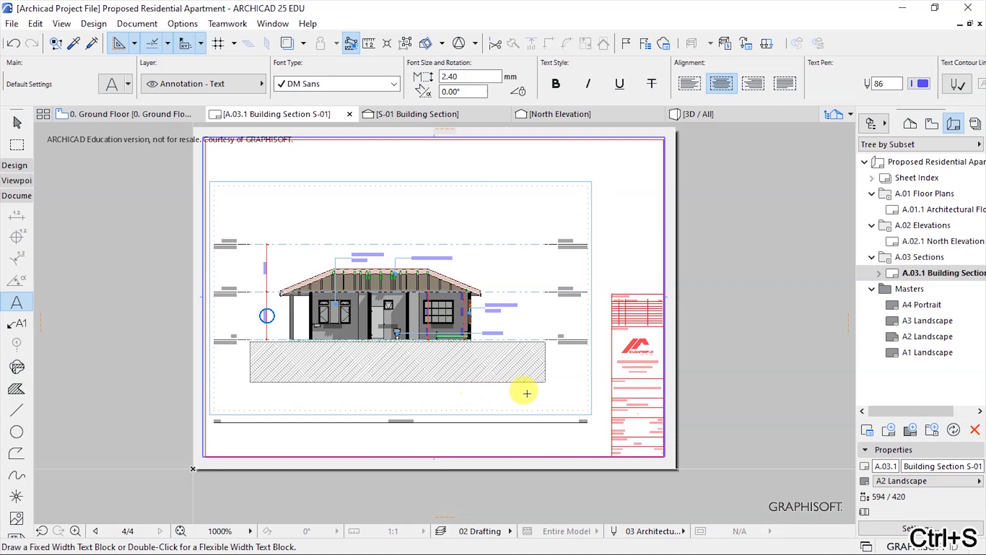
{"action": "double_click", "coordinate": [917, 241]}
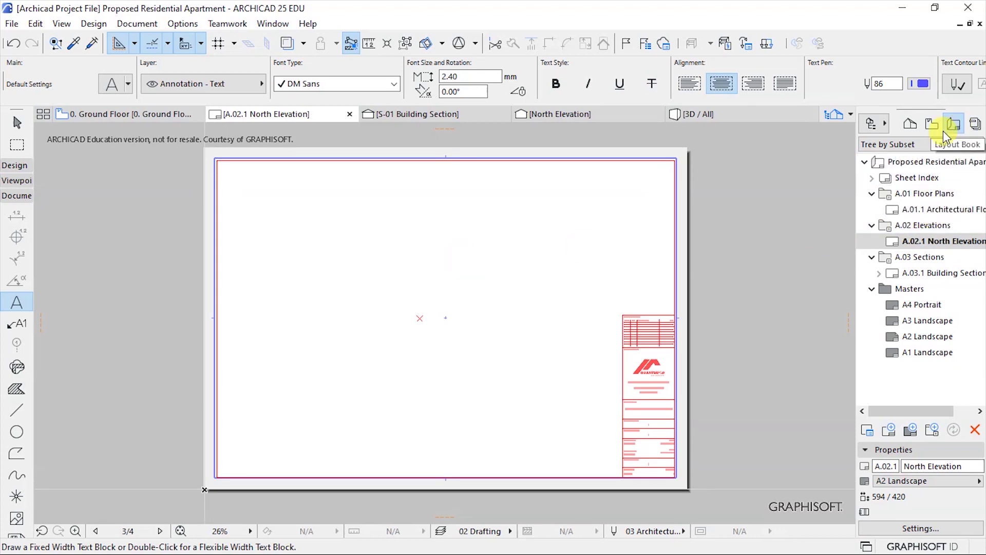
{"action": "left_click", "coordinate": [502, 113]}
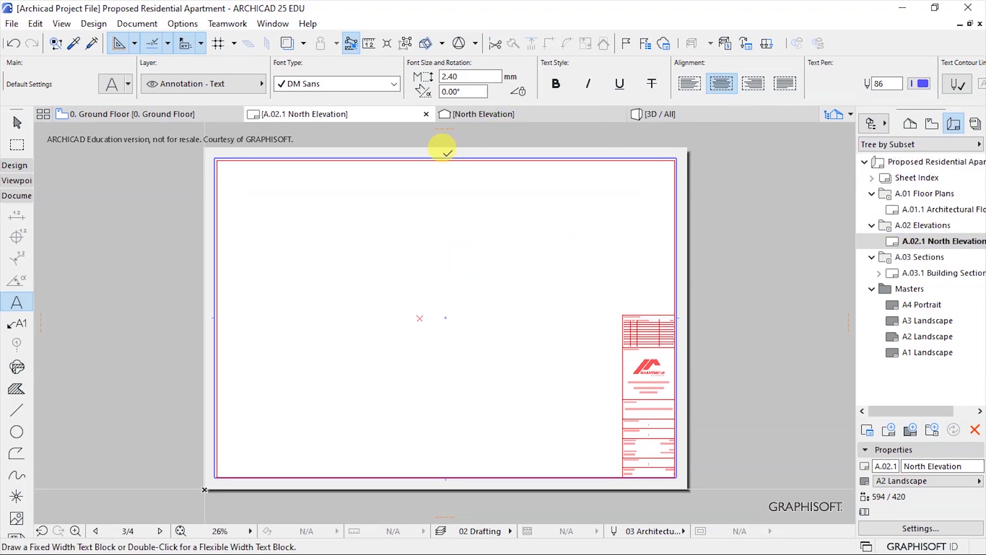
Open the North Elevation view from the project's elevations
{"action": "left_click", "coordinate": [910, 124]}
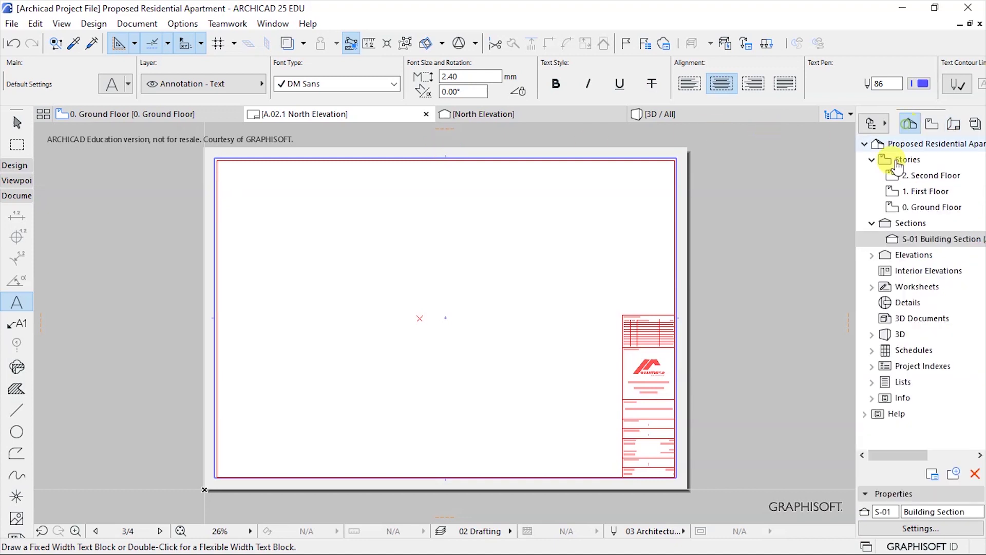
{"action": "left_click", "coordinate": [872, 223]}
{"action": "left_click", "coordinate": [872, 239]}
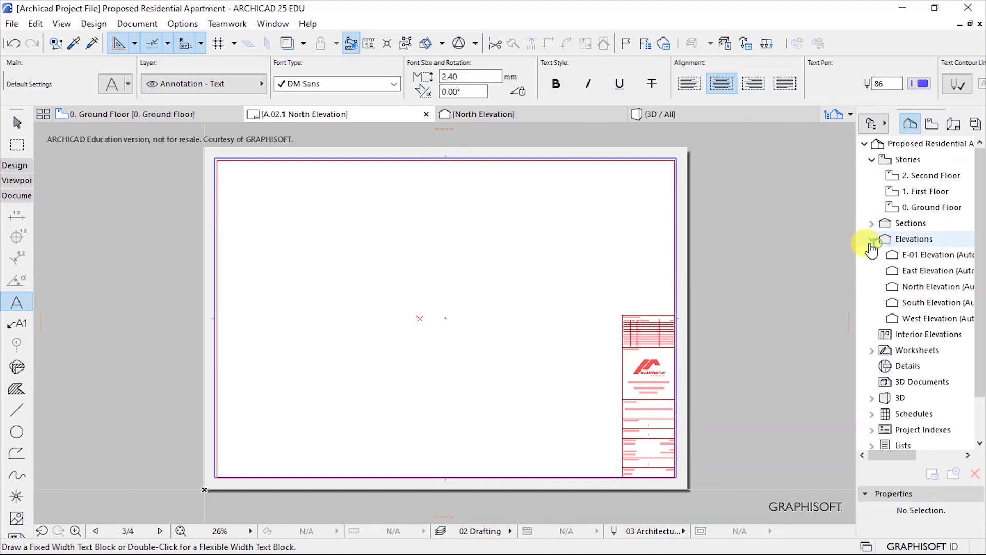
{"action": "double_click", "coordinate": [908, 289]}
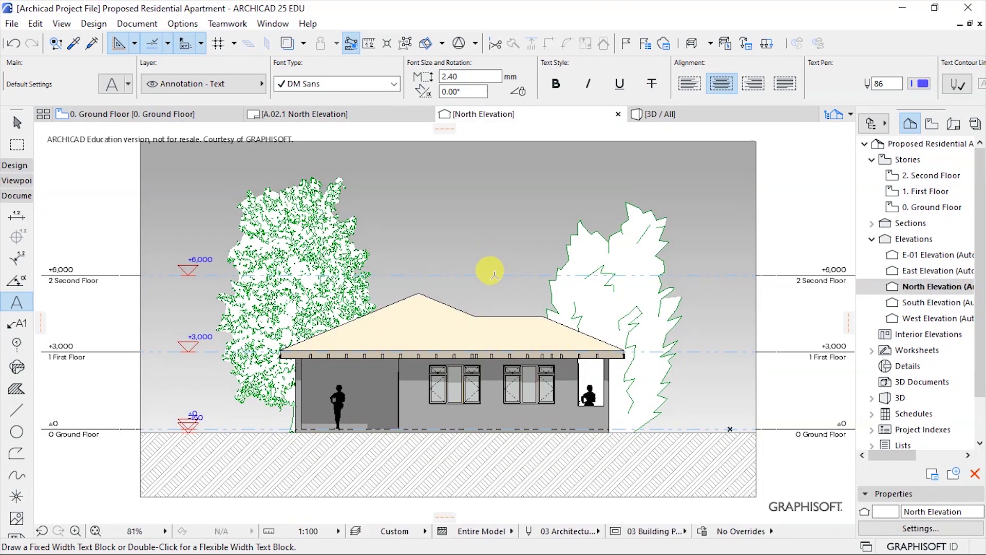
Save the North Elevation view and place it as a drawing near the middle of the A.02.1 layout
{"action": "scroll", "coordinate": [494, 275], "scroll_direction": "down", "scroll_amount": 2}
{"action": "right_click", "coordinate": [429, 218]}
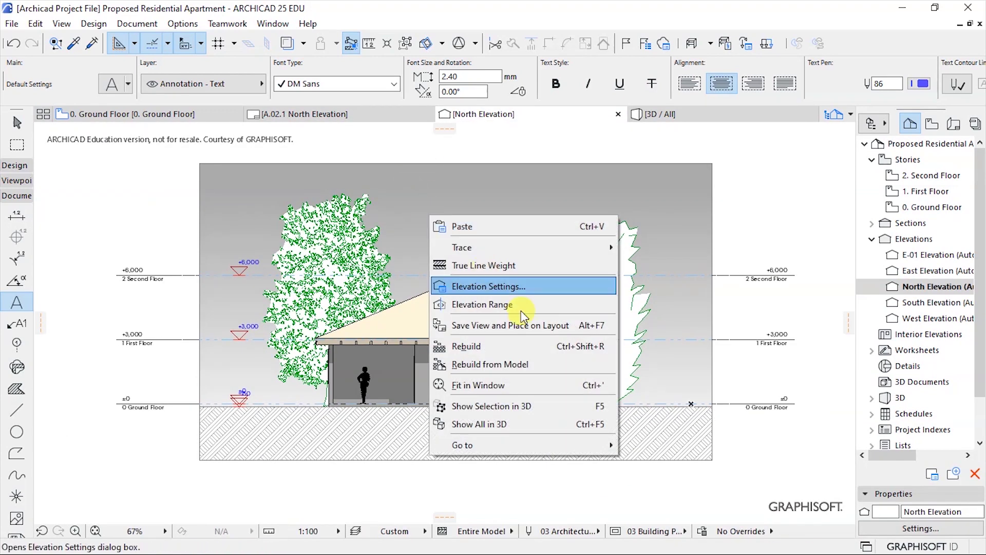
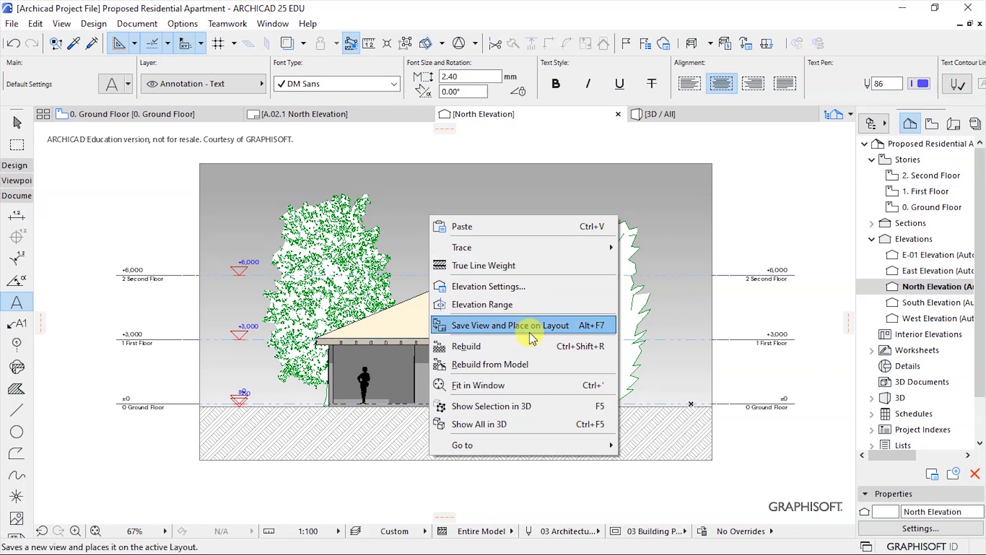
{"action": "left_click", "coordinate": [531, 329]}
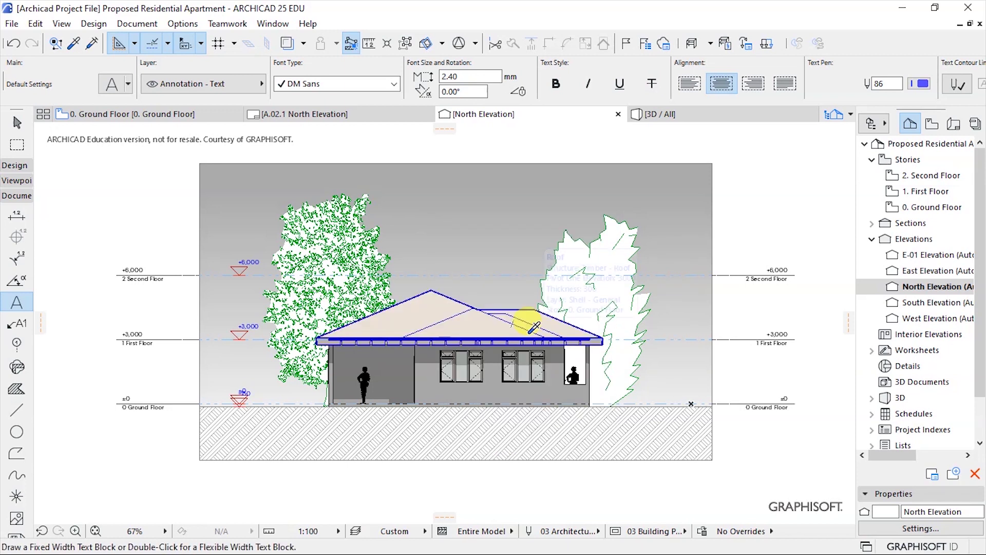
{"action": "key", "text": "alt+F7"}
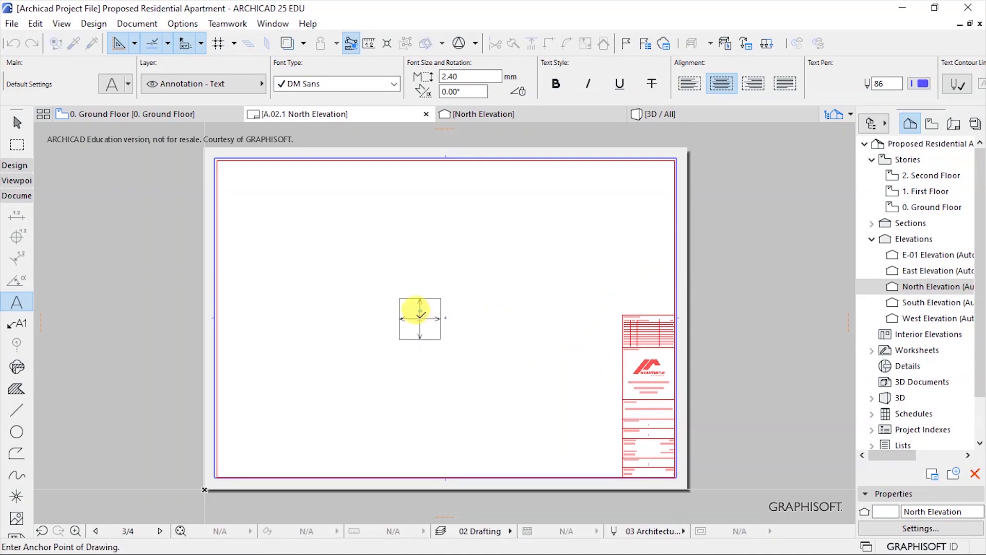
{"action": "left_click", "coordinate": [418, 311]}
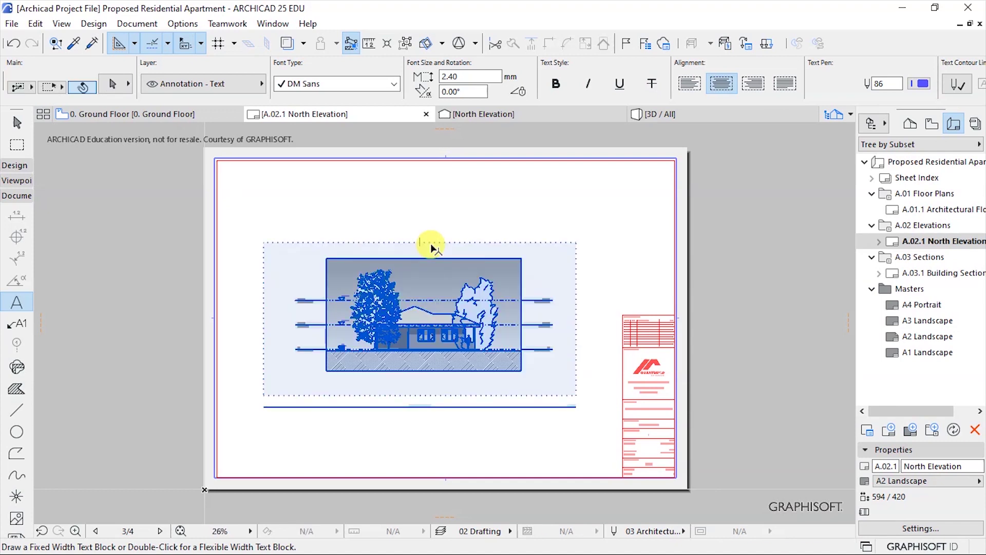
Select the placed north elevation drawing and enlarge it to 147.28% magnification, 566 mm wide, to span the sheet
{"action": "left_click", "coordinate": [553, 272], "text": "shift"}
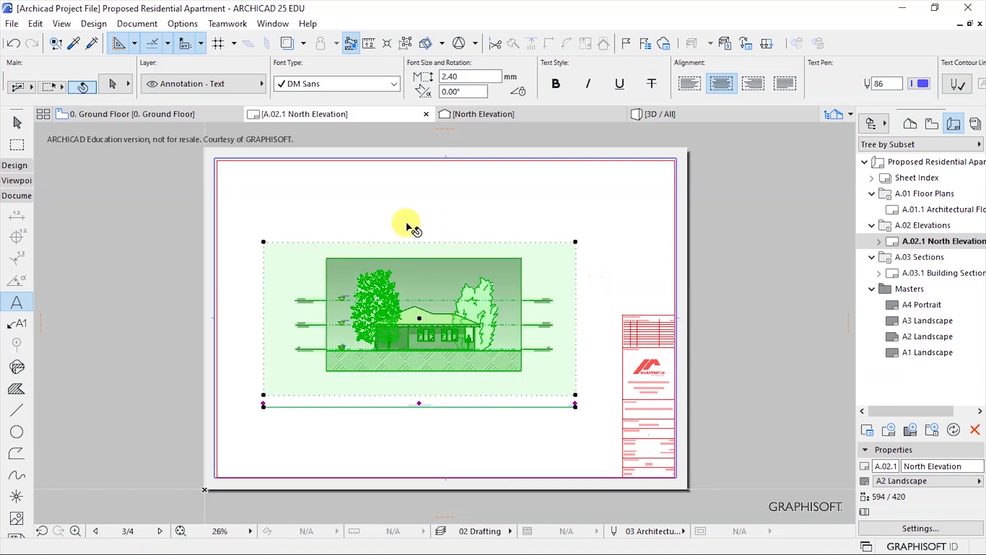
{"action": "scroll", "coordinate": [409, 283], "scroll_direction": "up", "scroll_amount": 3}
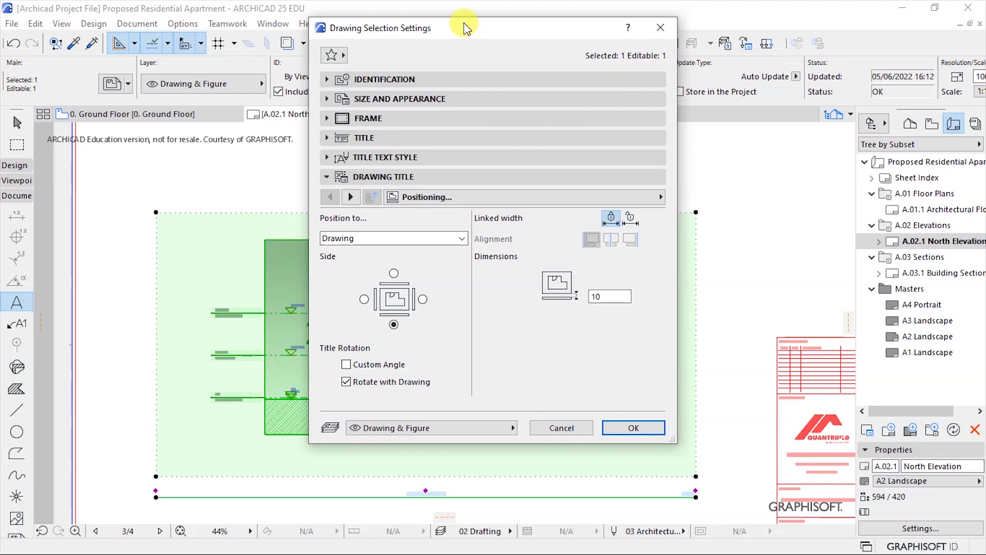
{"action": "left_click_drag", "start_coordinate": [462, 24], "coordinate": [448, 45]}
{"action": "left_click", "coordinate": [395, 98]}
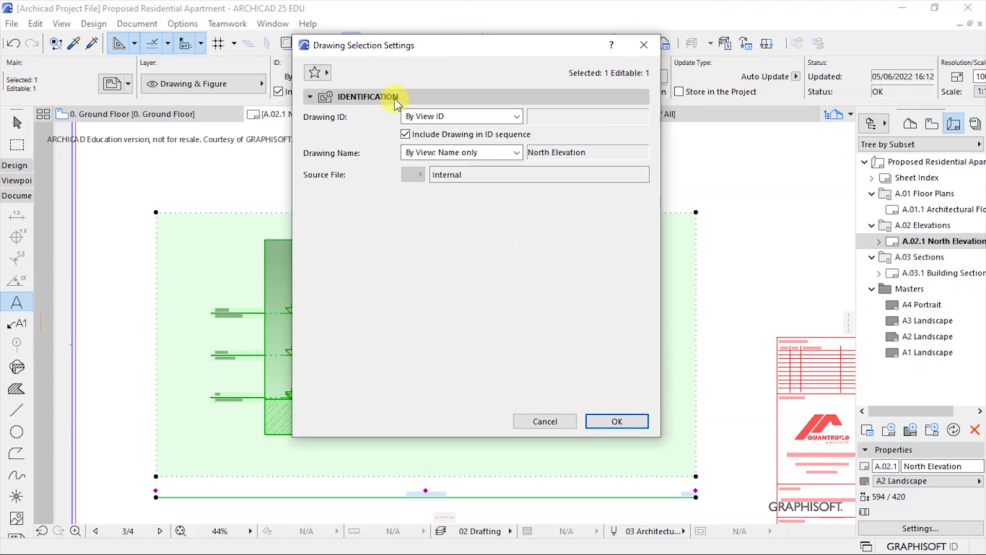
{"action": "left_click", "coordinate": [395, 97]}
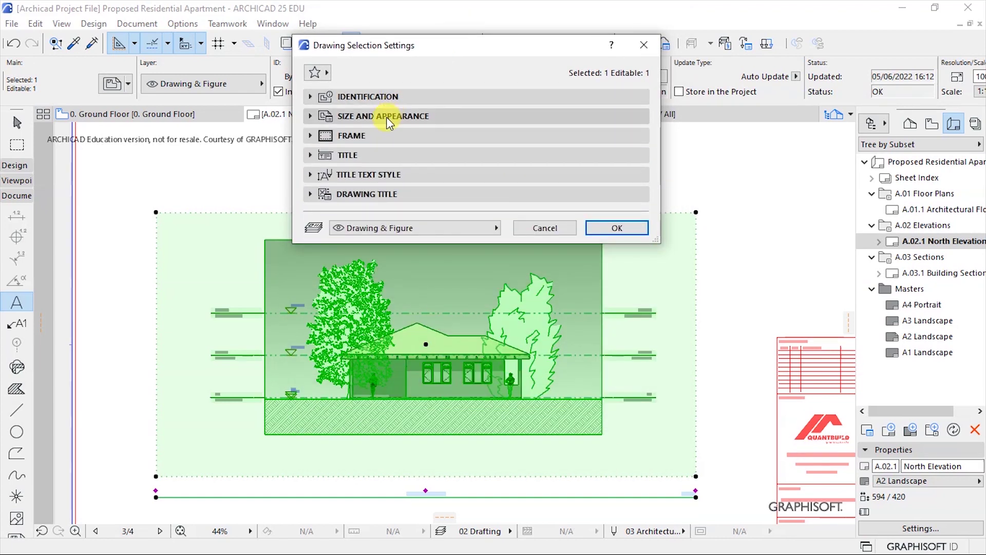
{"action": "left_click", "coordinate": [386, 116]}
{"action": "left_click", "coordinate": [452, 179]}
{"action": "left_click", "coordinate": [497, 180]}
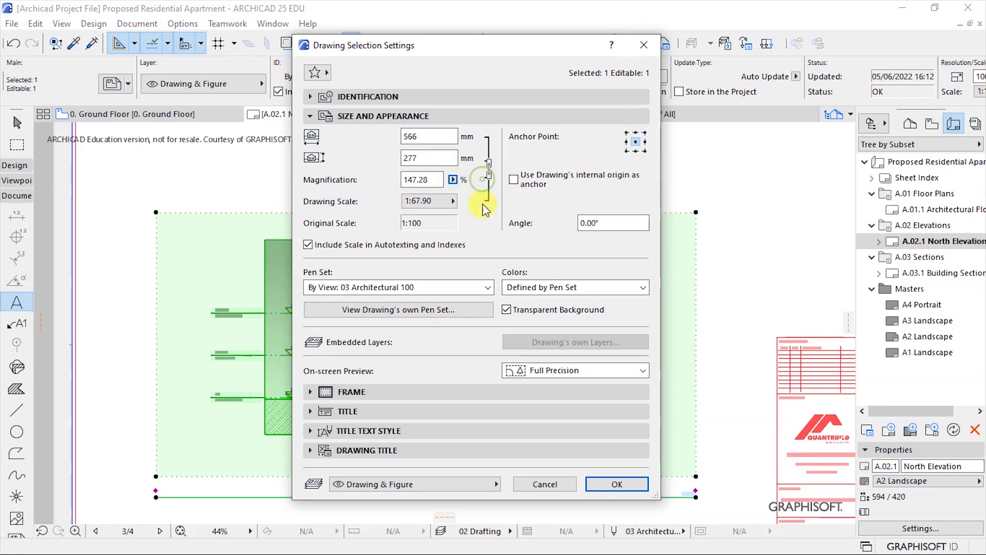
Add a solid printable border to the north elevation drawing's frame
{"action": "left_click", "coordinate": [365, 116]}
{"action": "left_click", "coordinate": [352, 136]}
{"action": "left_click", "coordinate": [308, 264]}
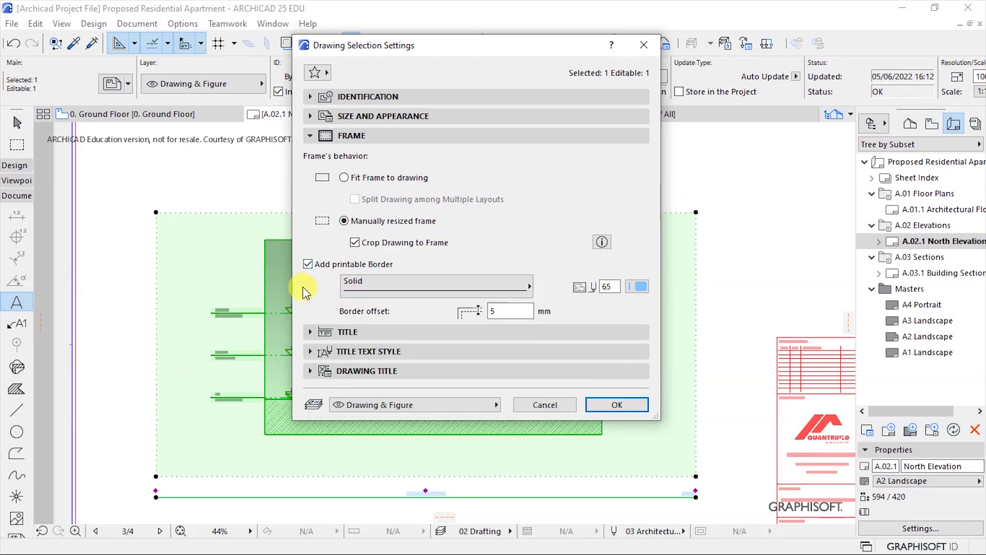
Set the uniform title pen of the north elevation drawing to black pen 1
{"action": "left_click", "coordinate": [345, 331]}
{"action": "left_click", "coordinate": [491, 370]}
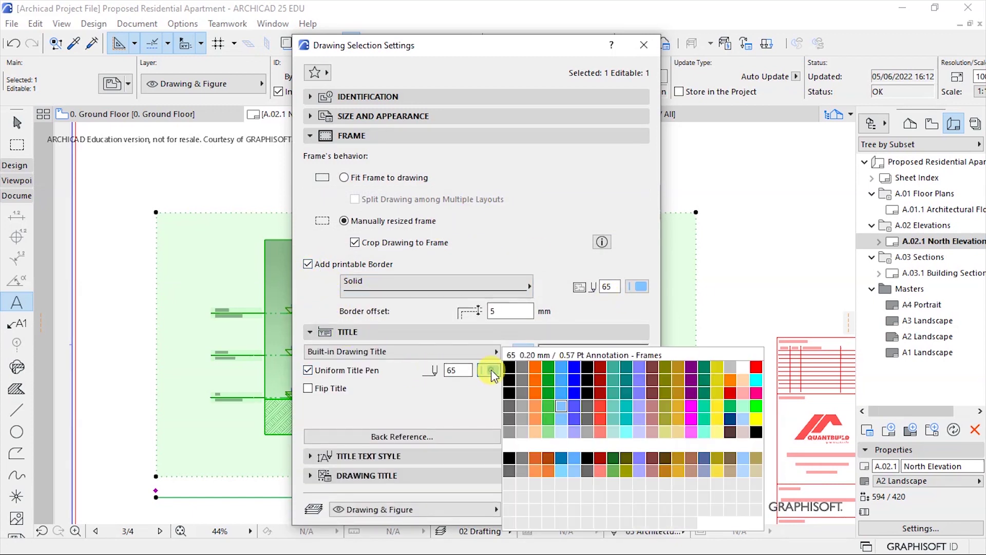
{"action": "left_click", "coordinate": [509, 367]}
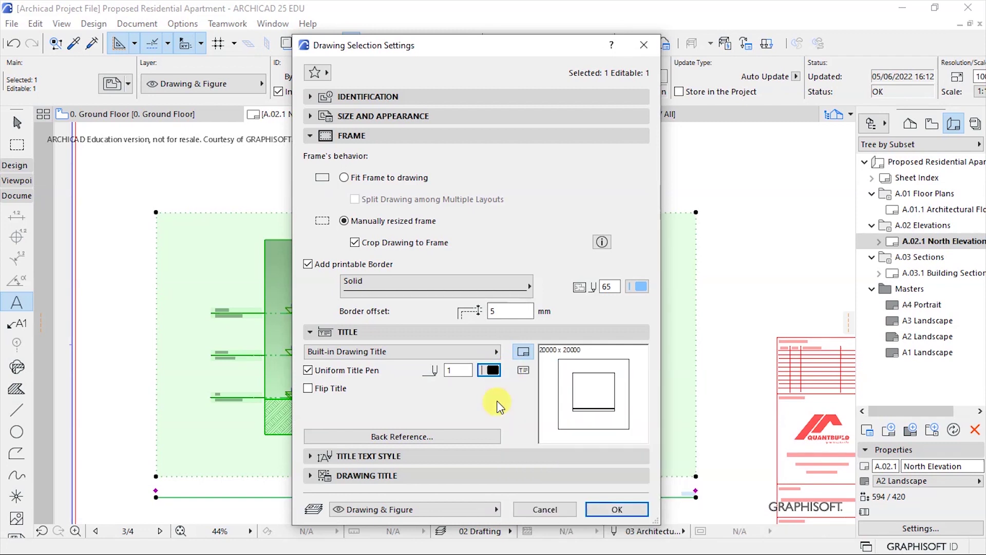
{"action": "left_click", "coordinate": [492, 371]}
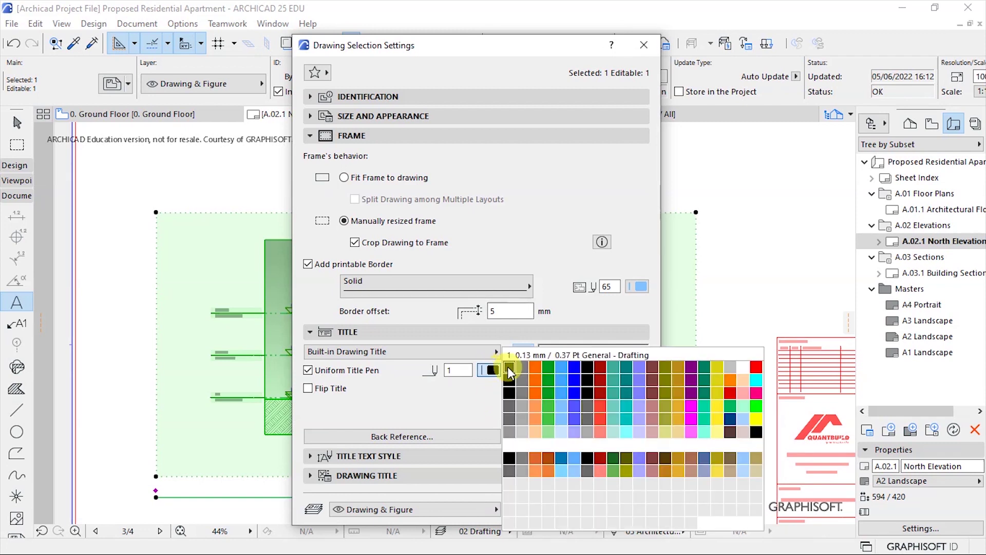
{"action": "left_click", "coordinate": [508, 366]}
Set the drawing title's font to DM Sans and apply the drawing settings
{"action": "left_click", "coordinate": [407, 456]}
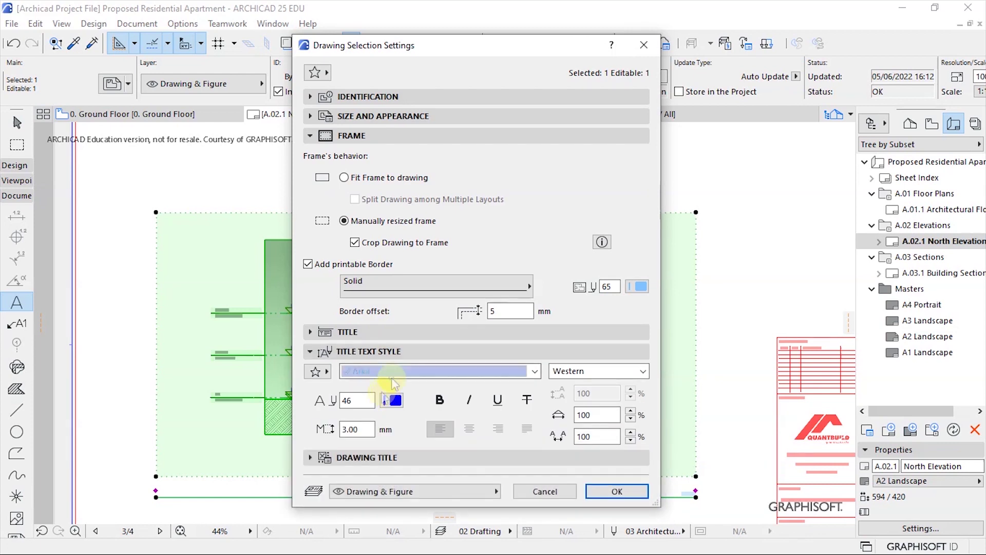
{"action": "left_click", "coordinate": [392, 372]}
{"action": "scroll", "coordinate": [387, 367], "scroll_direction": "down", "scroll_amount": 20}
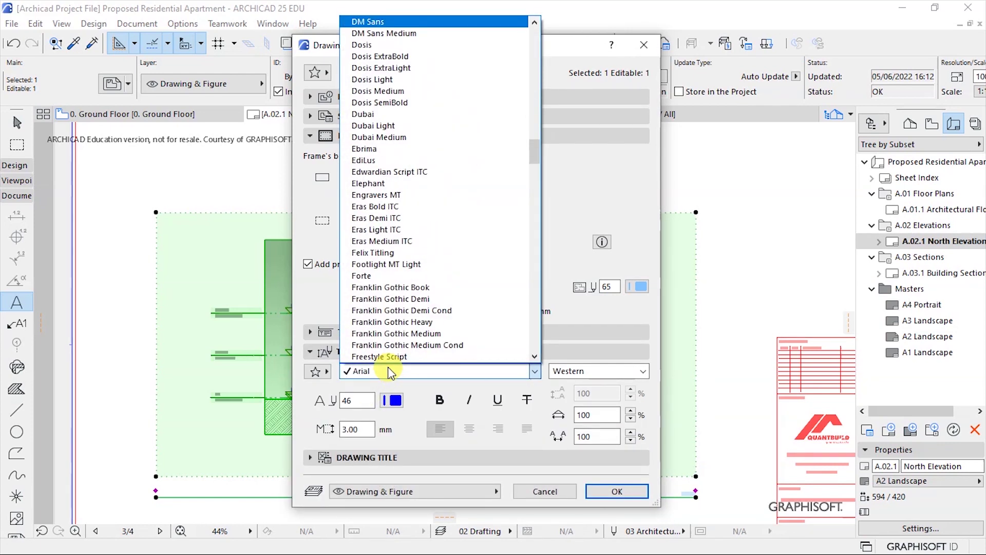
{"action": "left_click", "coordinate": [375, 33]}
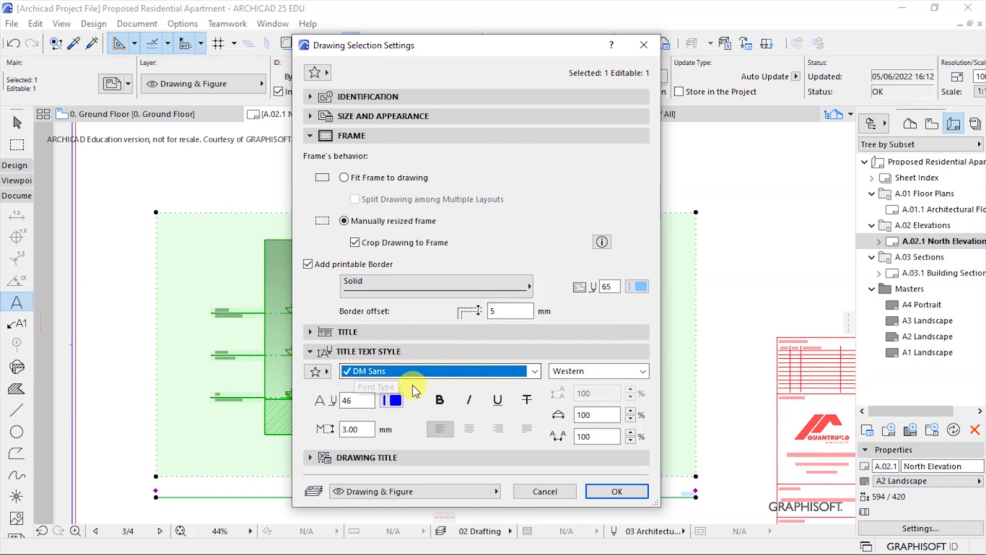
{"action": "left_click", "coordinate": [385, 456]}
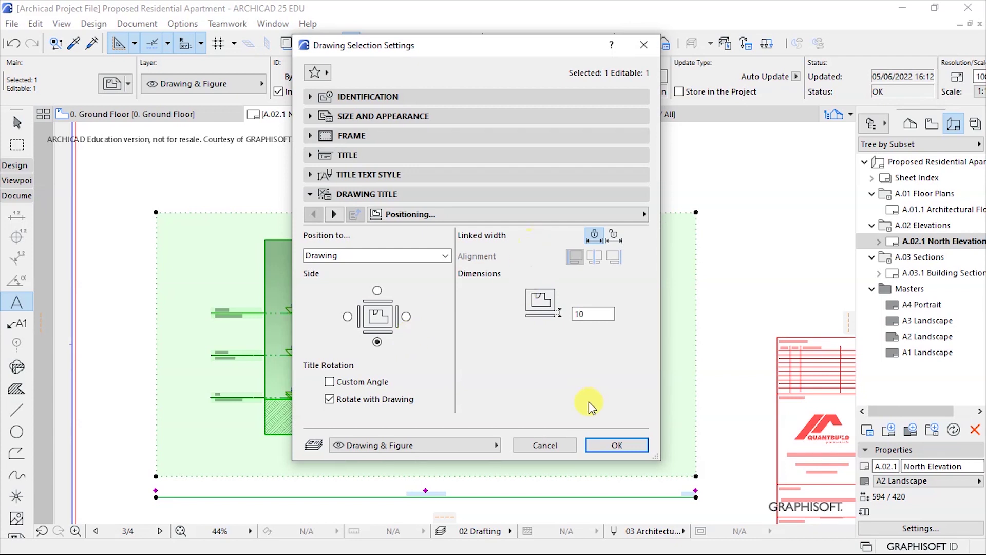
{"action": "left_click", "coordinate": [611, 445]}
Offset the right and left edges of the elevation drawing's frame inward, cropping it close to the storey level labels
{"action": "scroll", "coordinate": [333, 308], "scroll_direction": "down", "scroll_amount": 3}
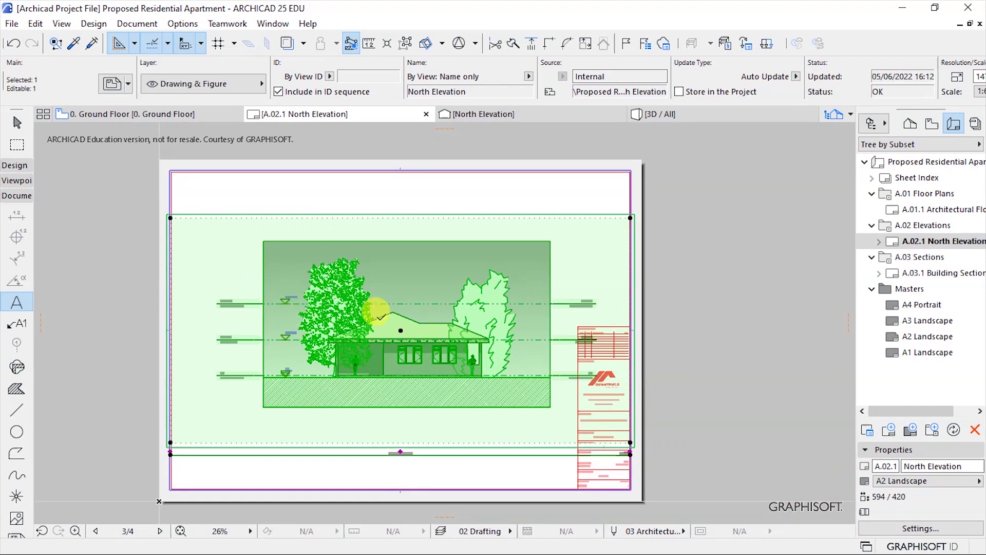
{"action": "left_click", "coordinate": [630, 308]}
{"action": "left_click", "coordinate": [586, 309]}
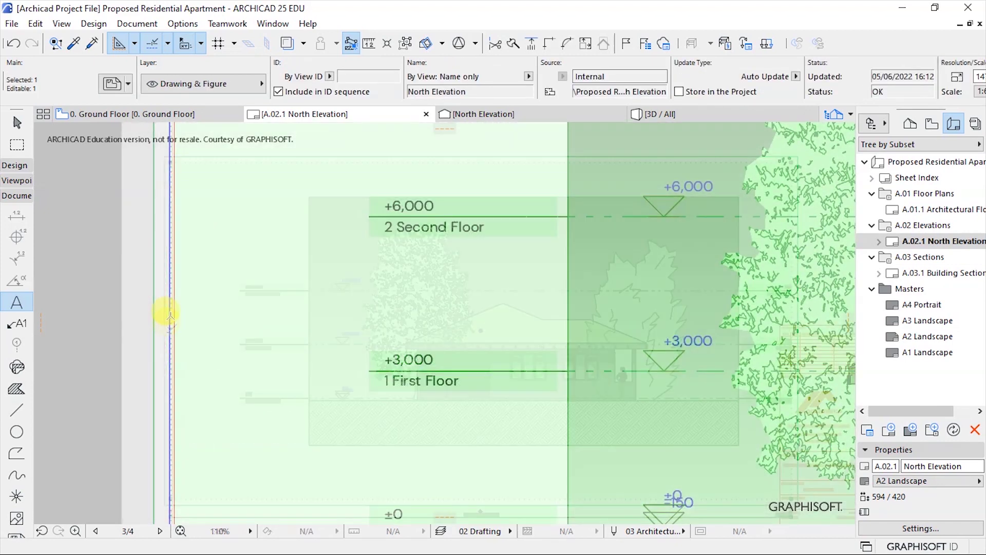
{"action": "left_click", "coordinate": [170, 315]}
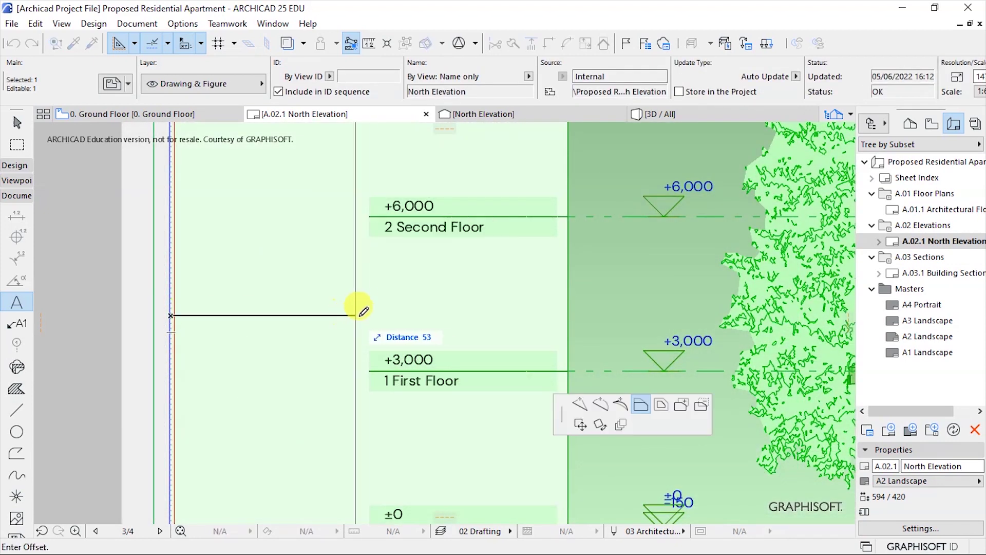
{"action": "left_click", "coordinate": [369, 314]}
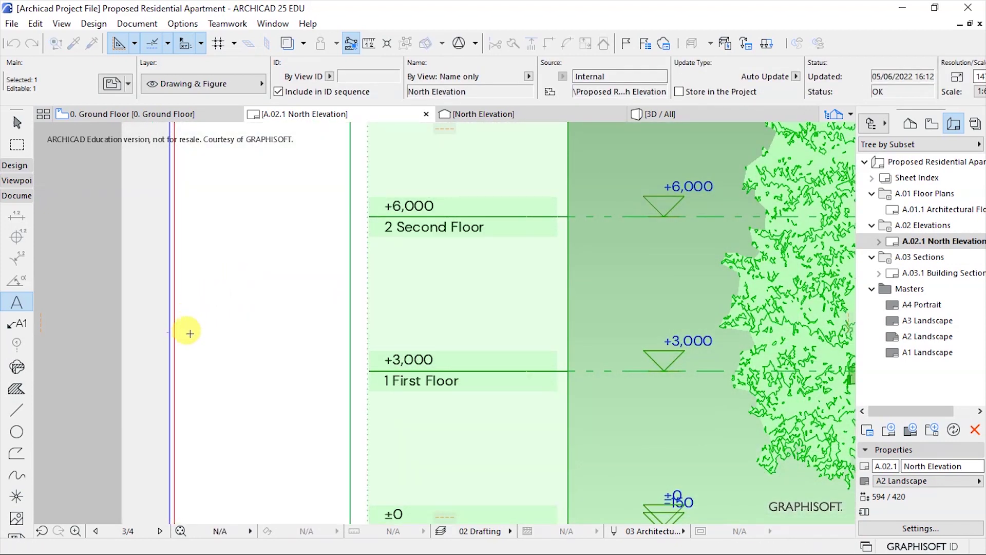
Move the elevation drawing about 35 mm left, clear of the title block, and deselect it
{"action": "scroll", "coordinate": [190, 331], "scroll_direction": "down", "scroll_amount": 5}
{"action": "scroll", "coordinate": [190, 334], "scroll_direction": "down", "scroll_amount": 3}
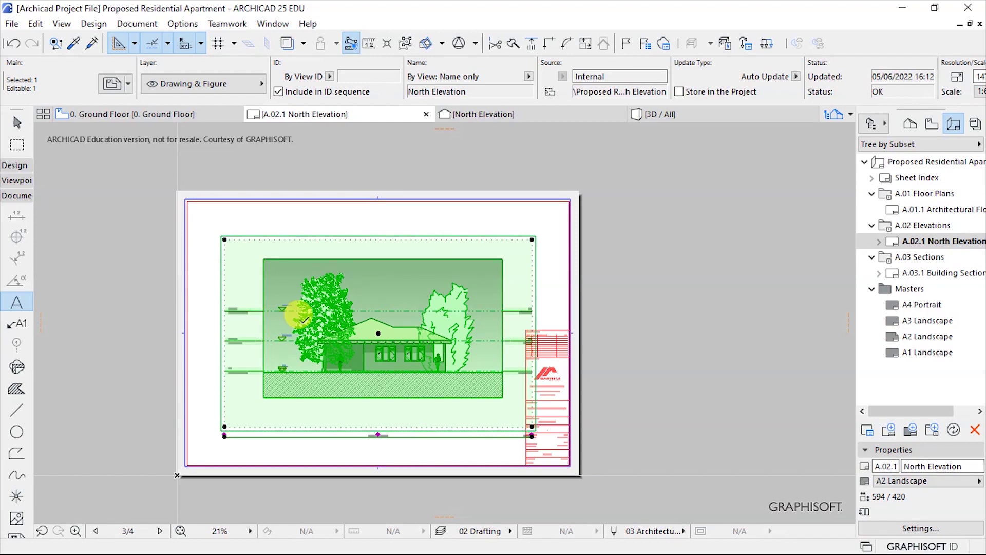
{"action": "key", "text": "ctrl+d"}
{"action": "left_click", "coordinate": [378, 334]}
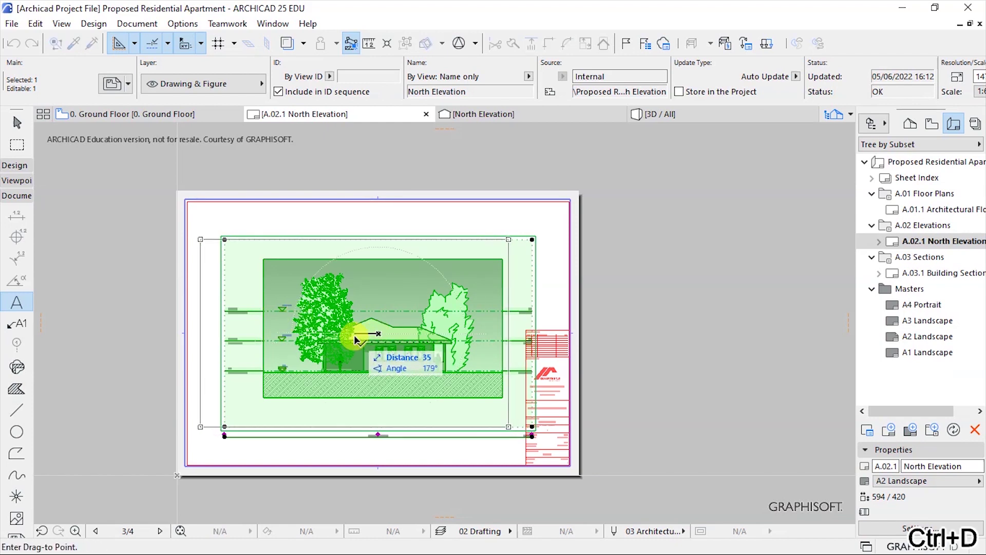
{"action": "left_click", "coordinate": [354, 333]}
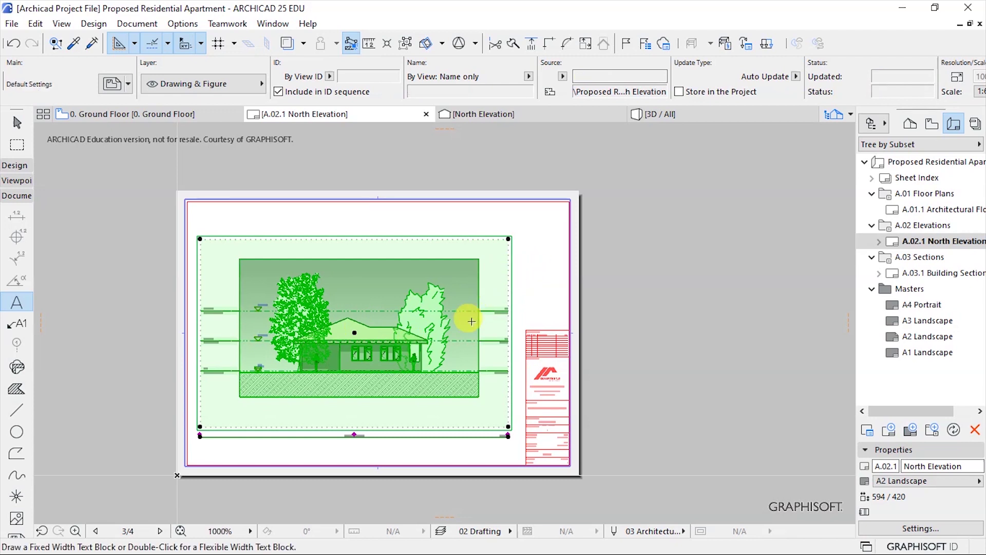
{"action": "key", "text": "Escape"}
Check the title block's drawing name, scale and layout ID on the North Elevation sheet, and save the project
{"action": "scroll", "coordinate": [559, 455], "scroll_direction": "up", "scroll_amount": 8}
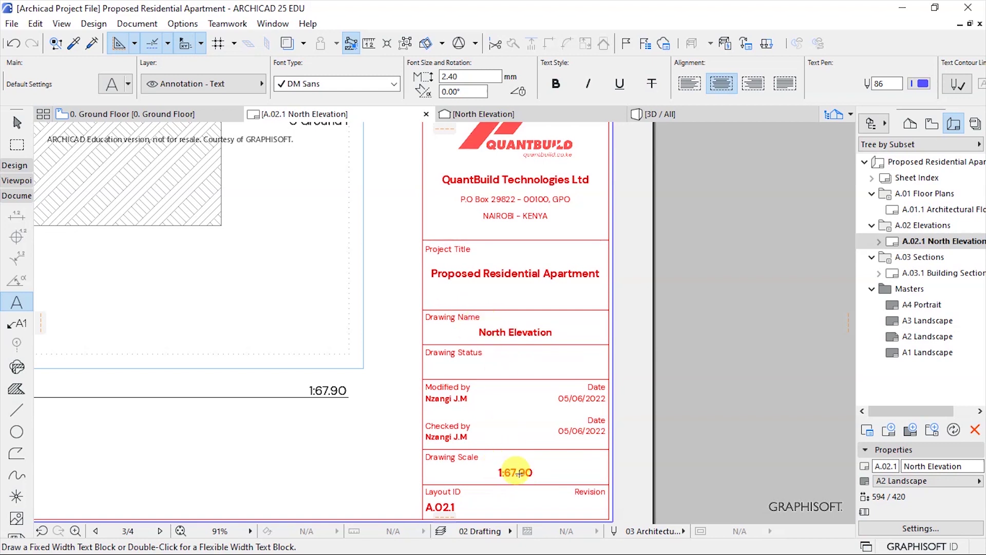
{"action": "scroll", "coordinate": [516, 472], "scroll_direction": "down", "scroll_amount": 8}
{"action": "scroll", "coordinate": [473, 346], "scroll_direction": "up", "scroll_amount": 3}
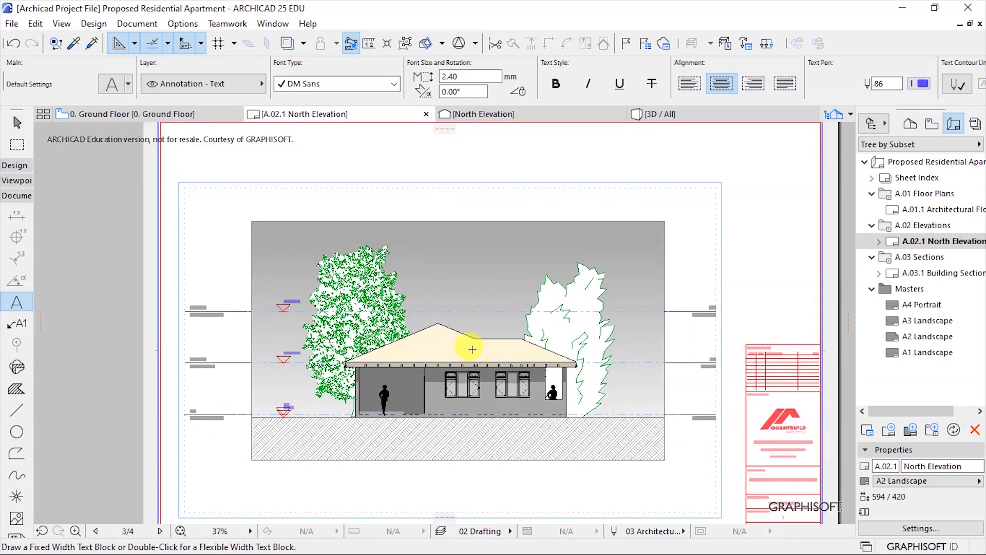
{"action": "key", "text": "ctrl+s"}
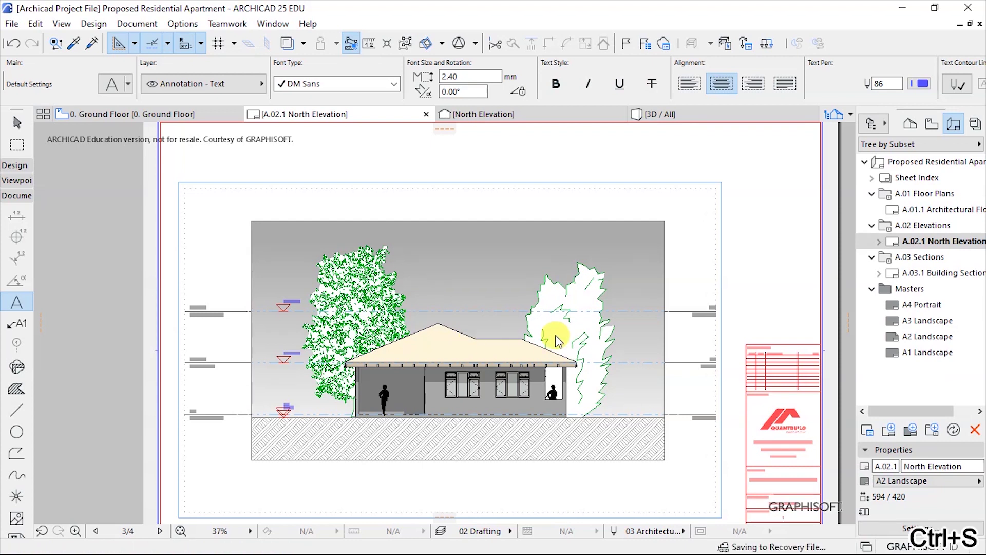
{"action": "scroll", "coordinate": [550, 326], "scroll_direction": "down", "scroll_amount": 1}
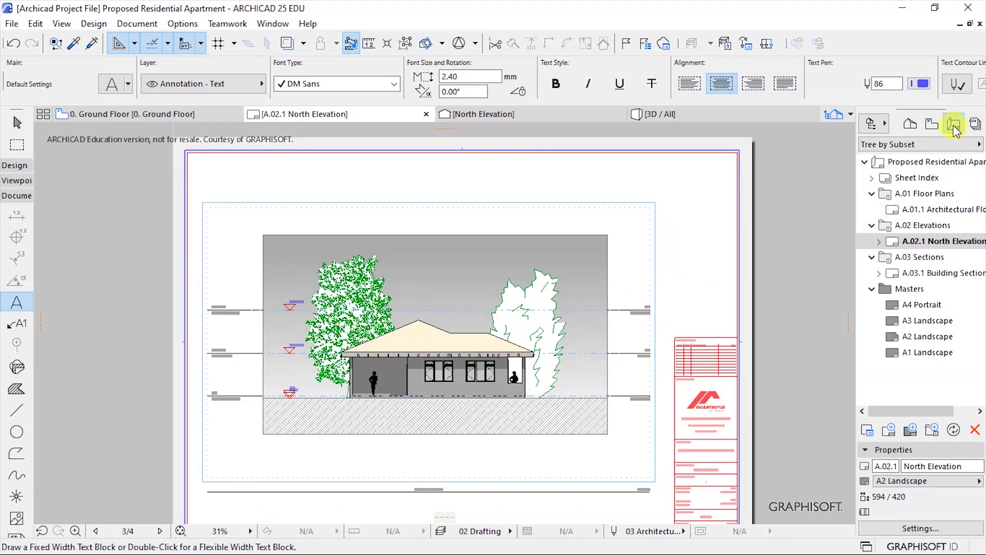
Open the A.01.1 Architectural Floor Plan layout and close the North Elevation view's tab
{"action": "double_click", "coordinate": [948, 209]}
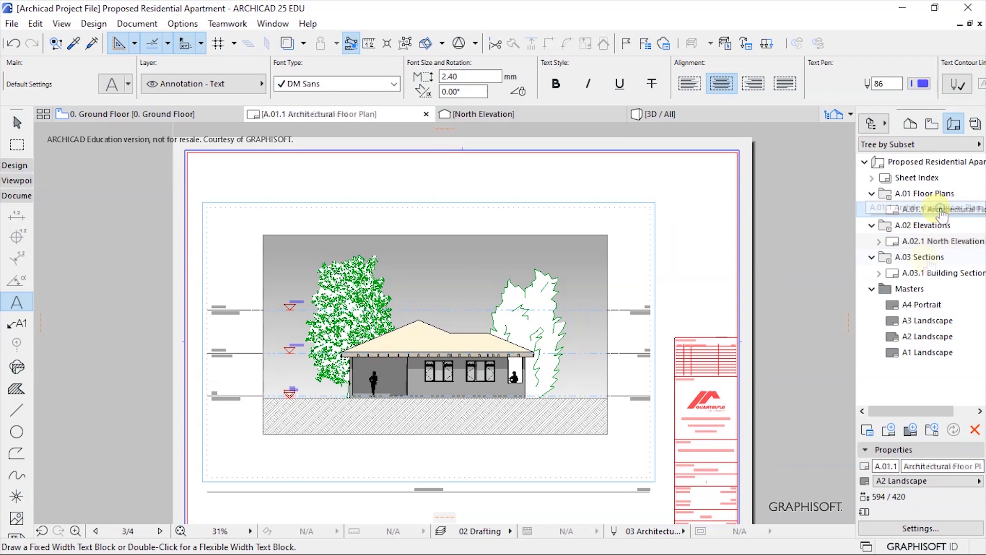
{"action": "scroll", "coordinate": [372, 283], "scroll_direction": "down", "scroll_amount": 1}
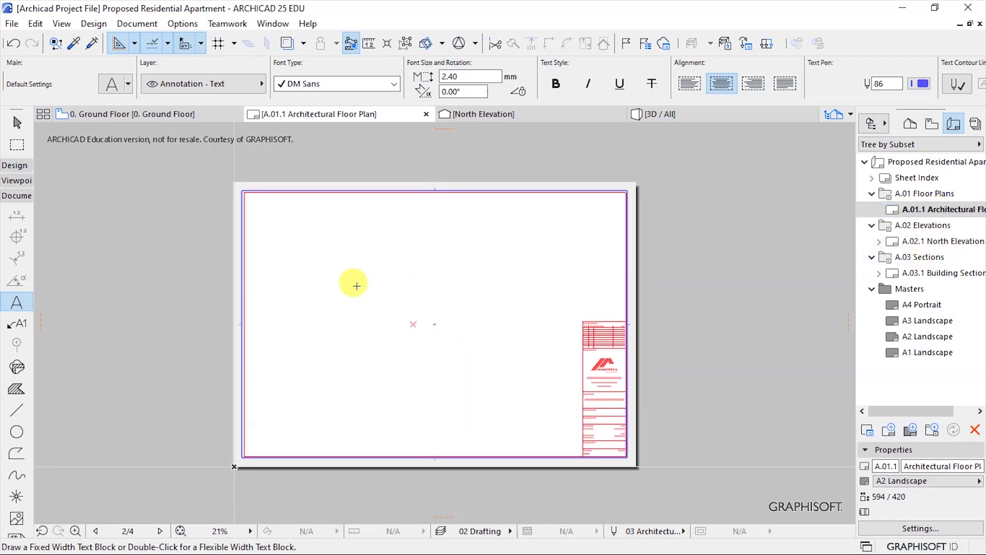
{"action": "left_click", "coordinate": [532, 117]}
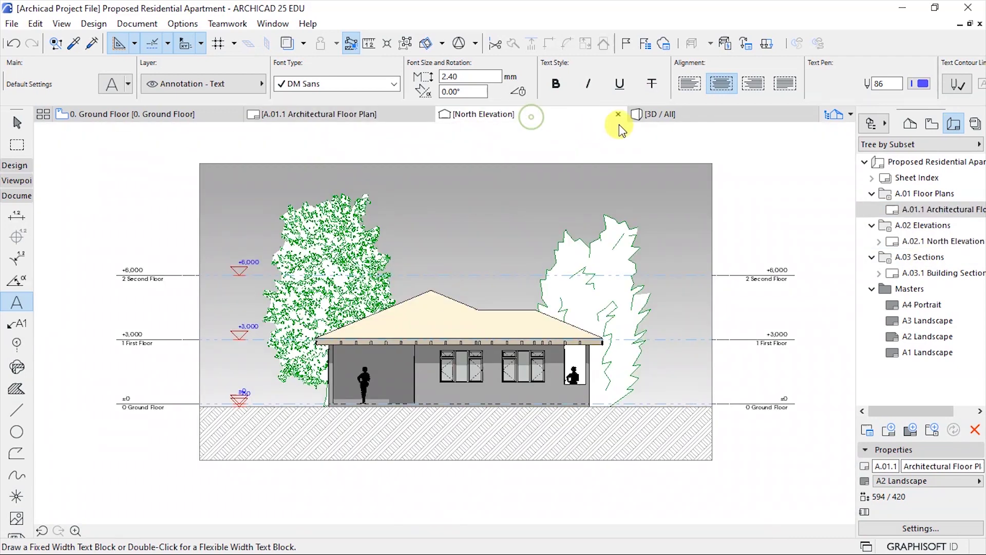
{"action": "left_click", "coordinate": [618, 114]}
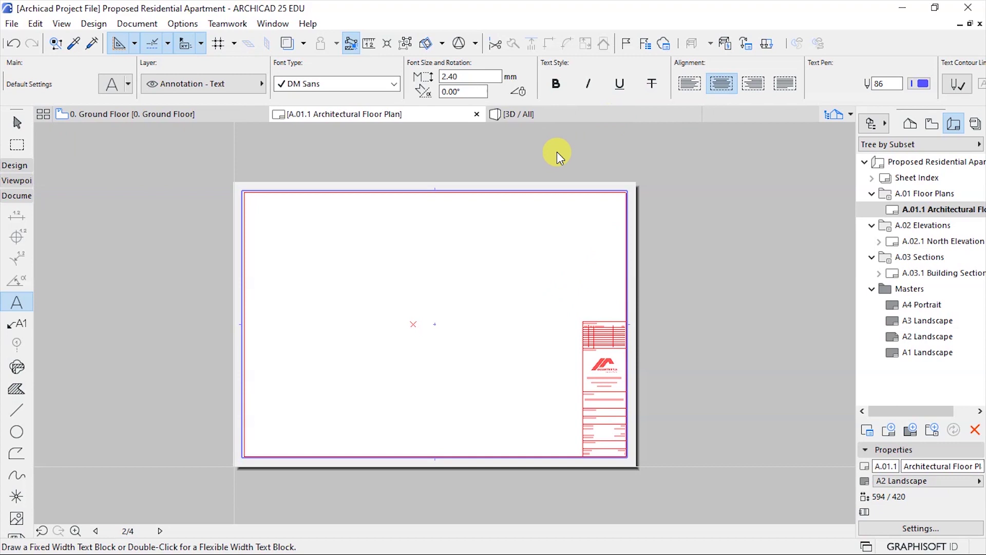
Open the 0. Ground Floor plan from the project map and hide the Site & Landscape - Terrain layer
{"action": "left_click", "coordinate": [910, 125]}
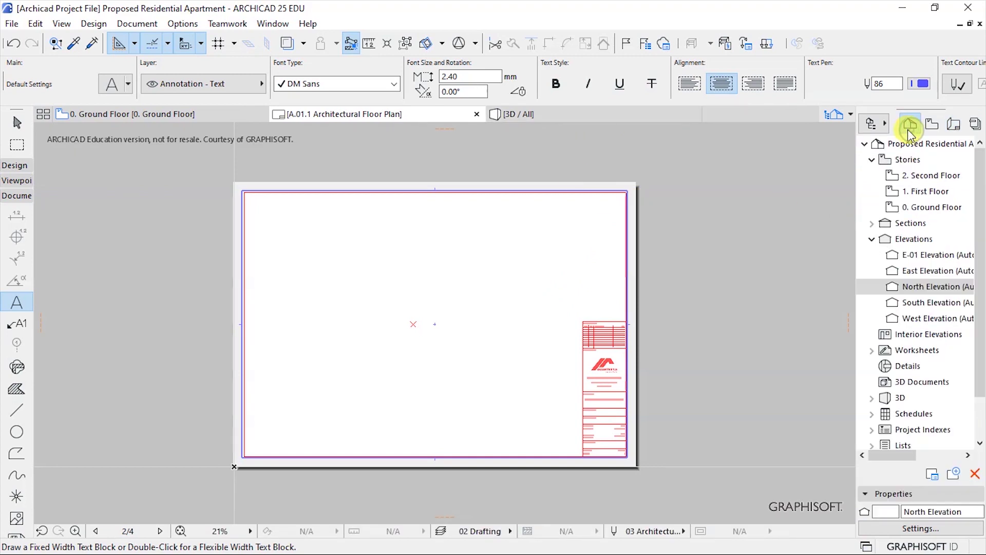
{"action": "left_click", "coordinate": [872, 240]}
{"action": "double_click", "coordinate": [906, 207]}
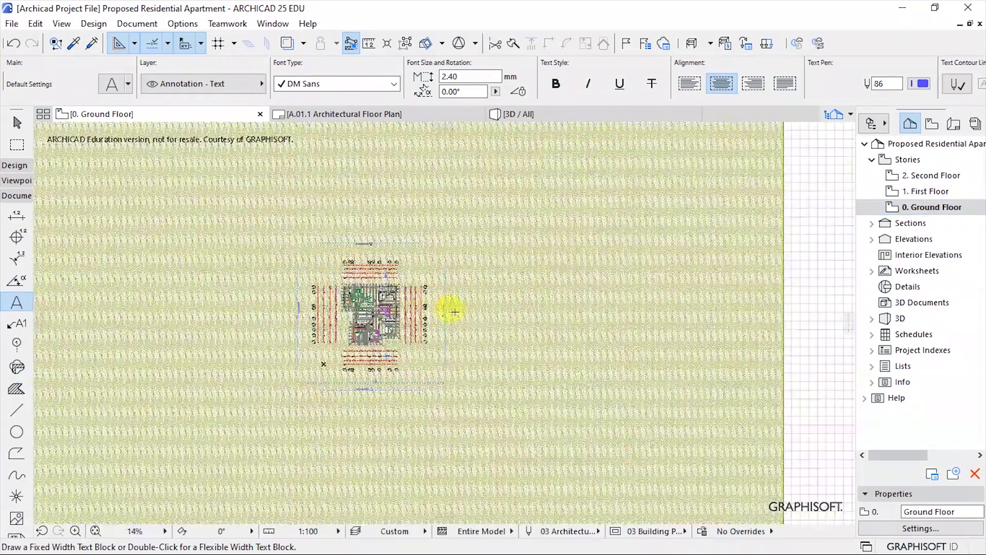
{"action": "key", "text": "ctrl+l"}
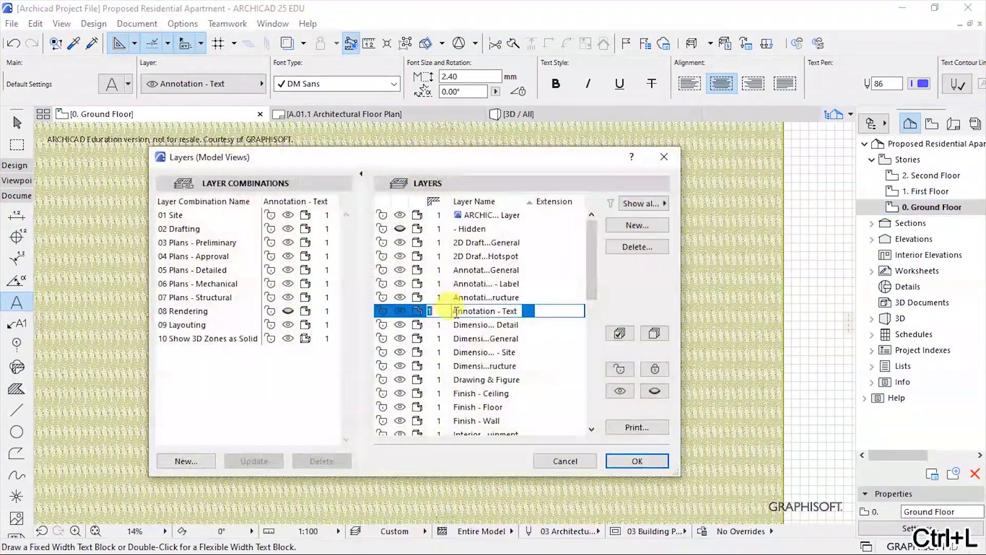
{"action": "left_click_drag", "start_coordinate": [589, 291], "coordinate": [591, 414]}
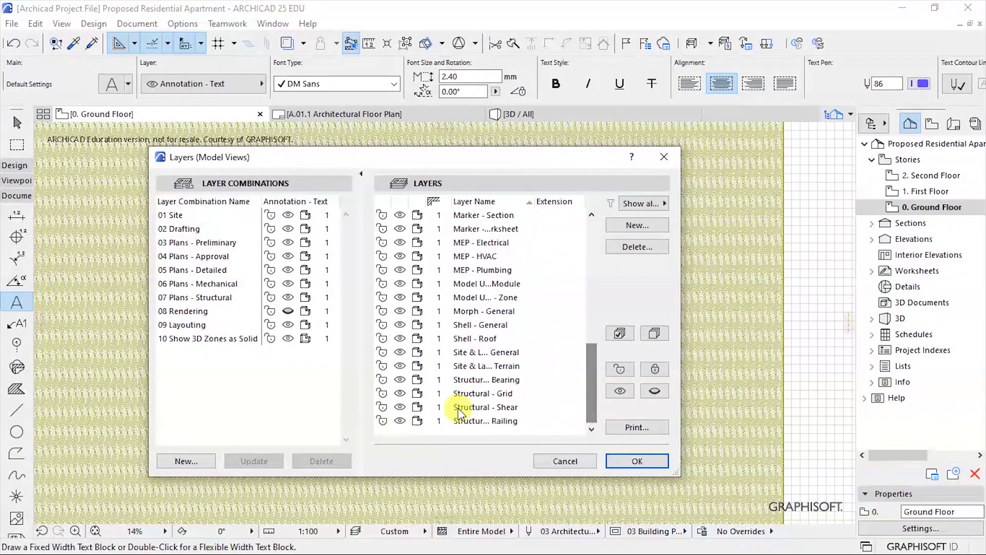
{"action": "left_click", "coordinate": [457, 367]}
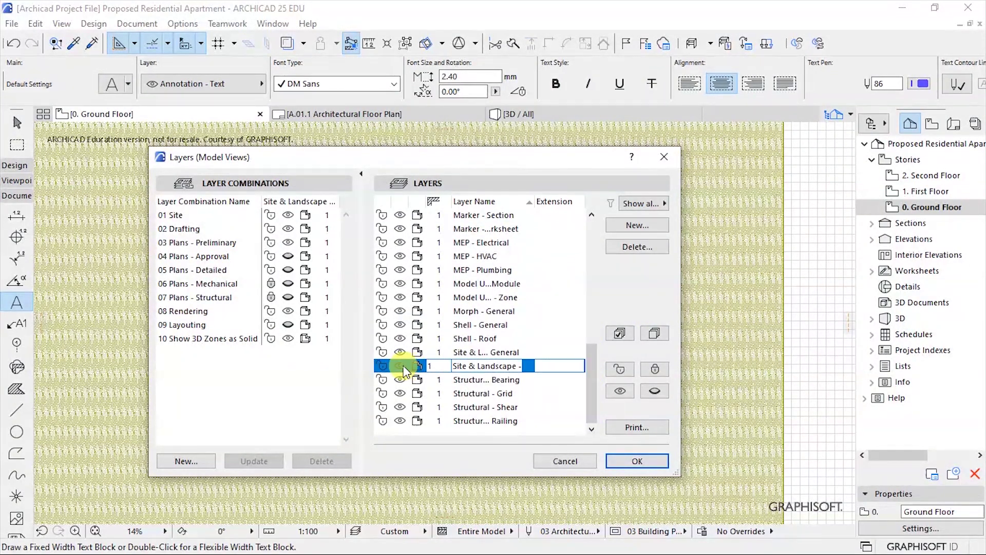
{"action": "left_click", "coordinate": [400, 339]}
{"action": "left_click", "coordinate": [636, 459]}
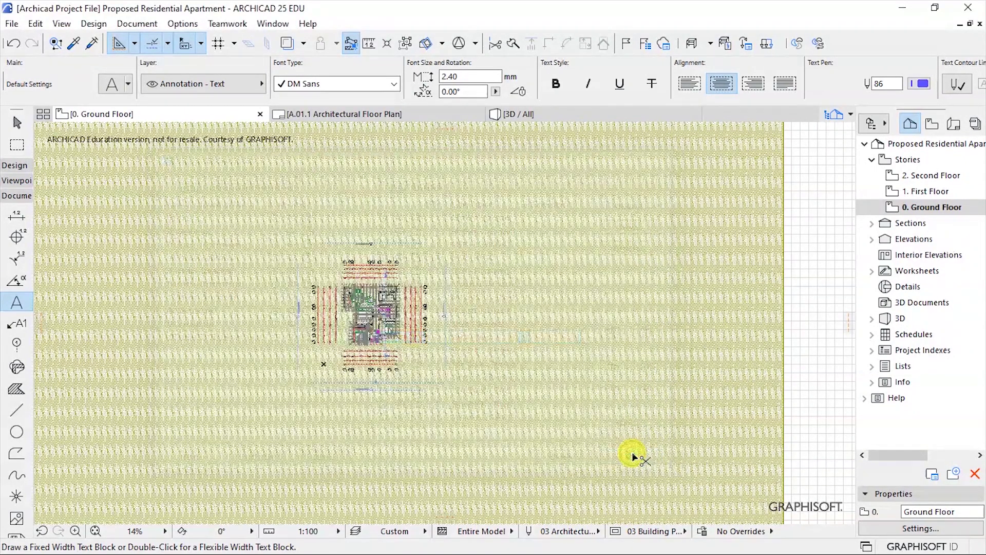
{"action": "scroll", "coordinate": [293, 304], "scroll_direction": "up", "scroll_amount": 3}
{"action": "scroll", "coordinate": [494, 309], "scroll_direction": "up", "scroll_amount": 2}
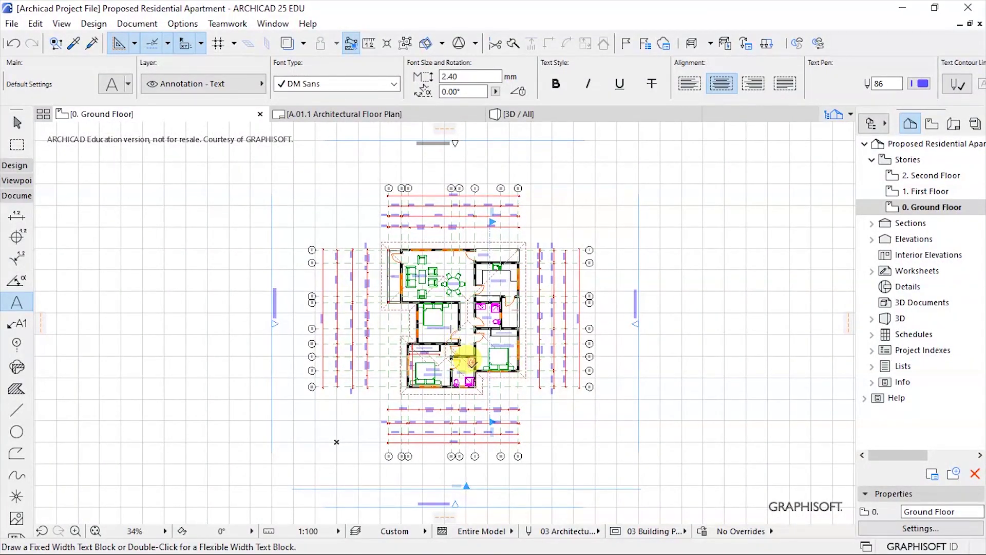
Place the ground floor plan view as a drawing on the A.01.1 Architectural Floor Plan layout and select it
{"action": "right_click", "coordinate": [544, 406]}
{"action": "left_click", "coordinate": [591, 289]}
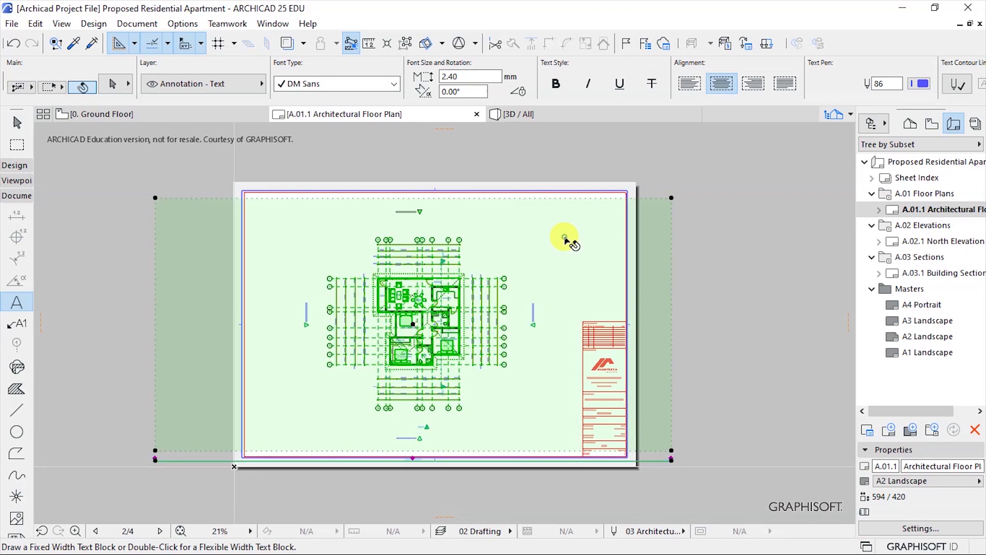
{"action": "left_click", "coordinate": [295, 194]}
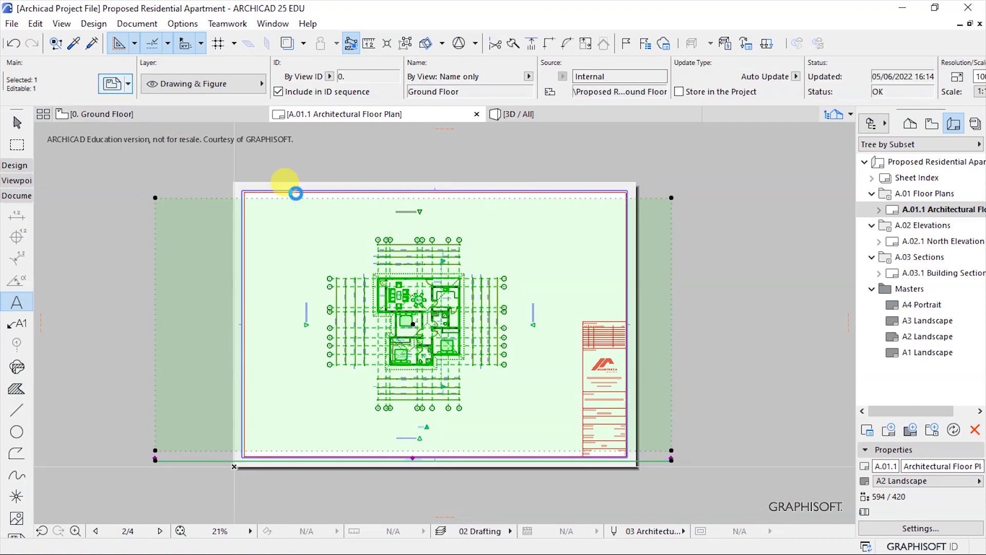
Add a solid printable border to the floor plan drawing's frame and set its uniform title pen to 1
{"action": "double_click", "coordinate": [296, 194]}
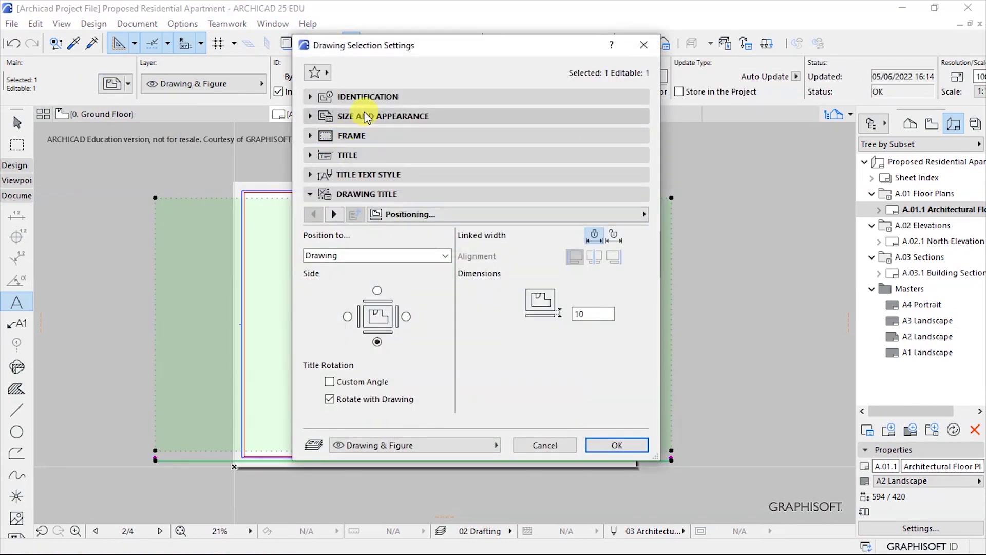
{"action": "left_click", "coordinate": [366, 117]}
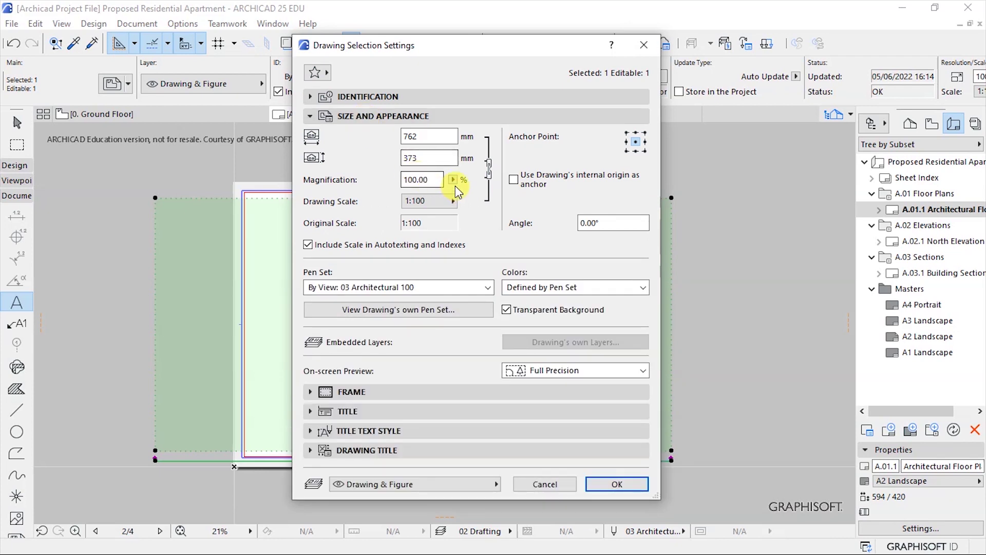
{"action": "left_click", "coordinate": [366, 116]}
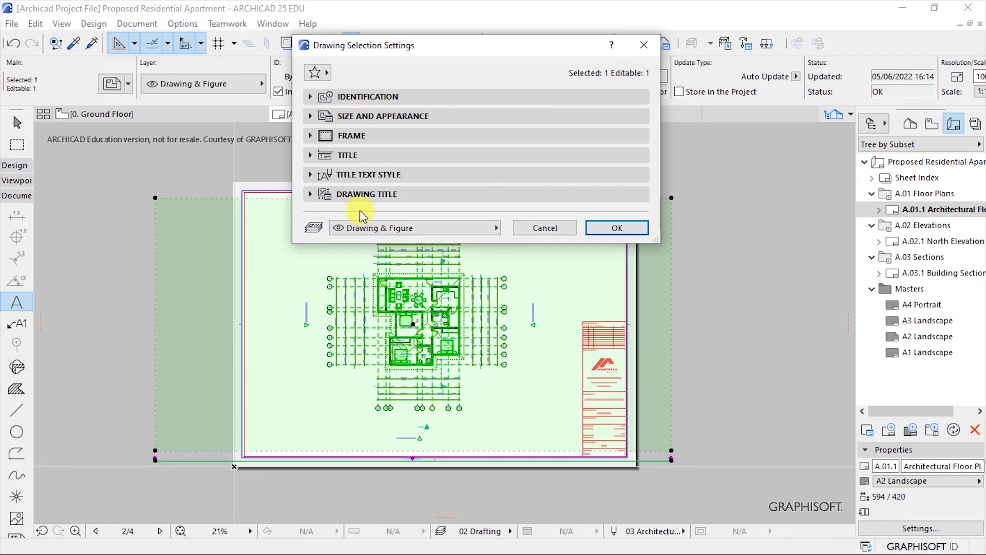
{"action": "left_click", "coordinate": [357, 135]}
{"action": "left_click", "coordinate": [309, 265]}
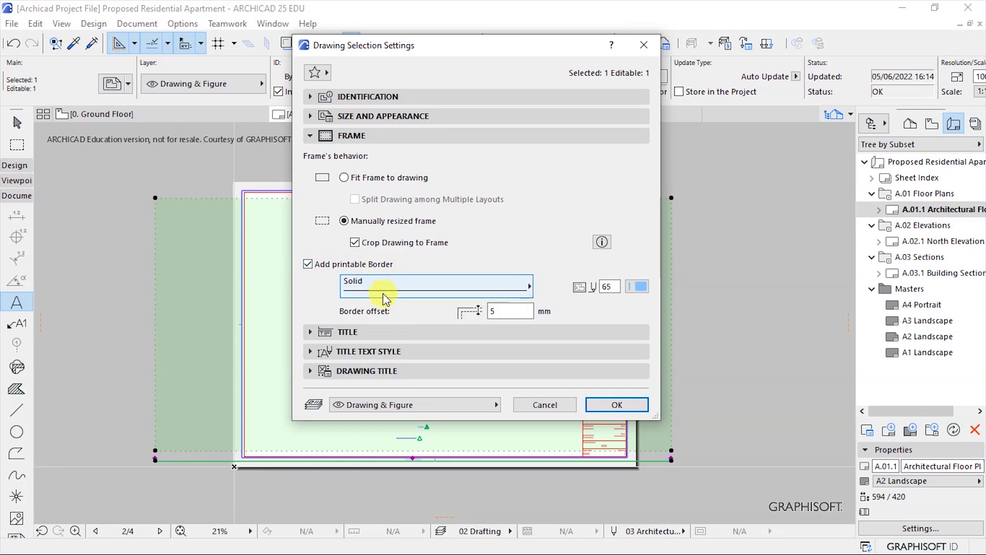
{"action": "left_click", "coordinate": [340, 334]}
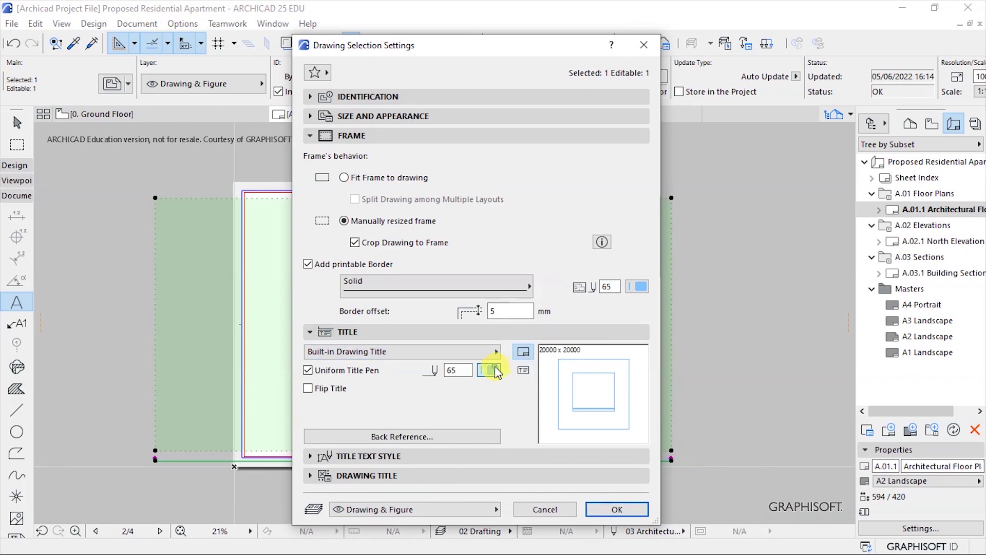
{"action": "left_click", "coordinate": [493, 368]}
{"action": "left_click", "coordinate": [509, 367]}
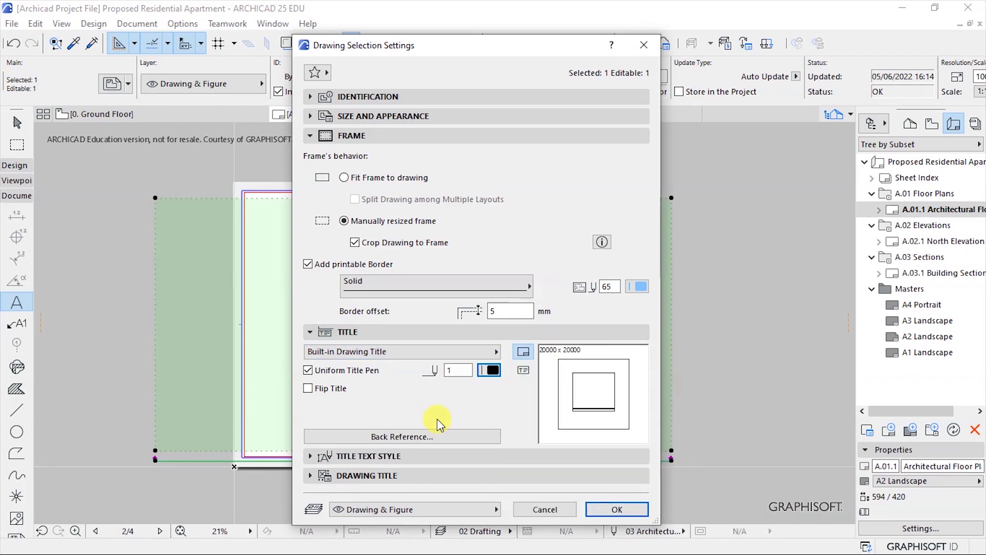
Set the floor plan drawing's title font to DM Sans and apply the drawing settings
{"action": "left_click", "coordinate": [394, 458]}
{"action": "left_click", "coordinate": [392, 371]}
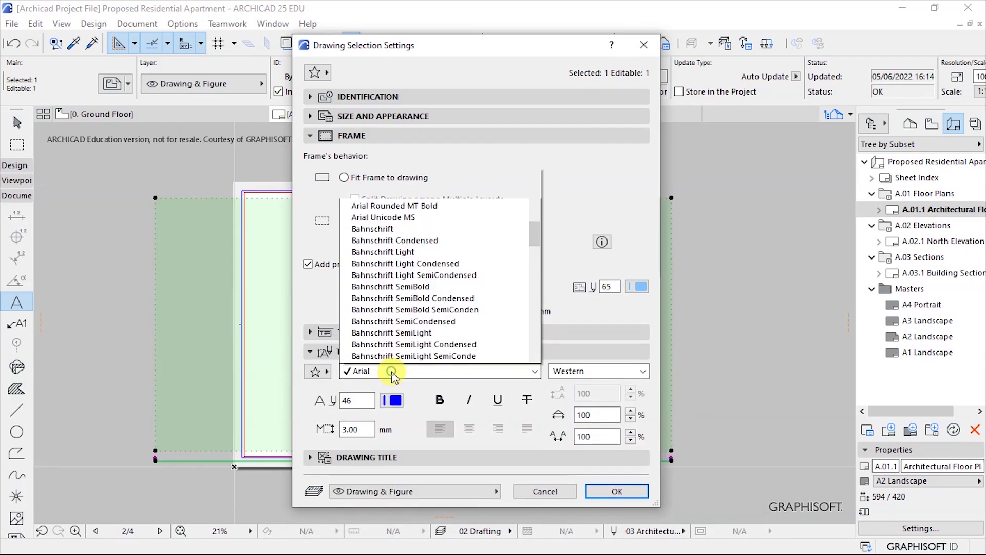
{"action": "key", "text": "d"}
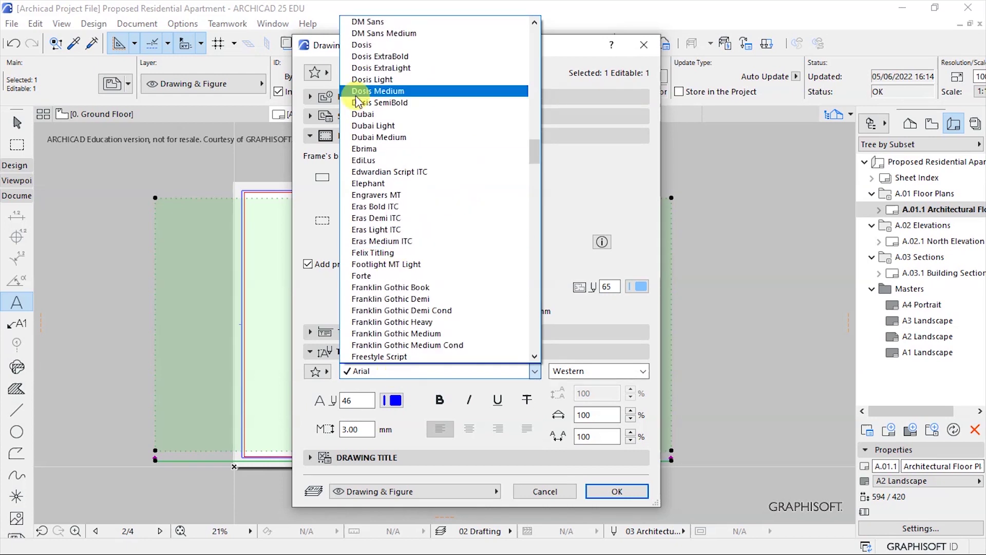
{"action": "left_click", "coordinate": [386, 33]}
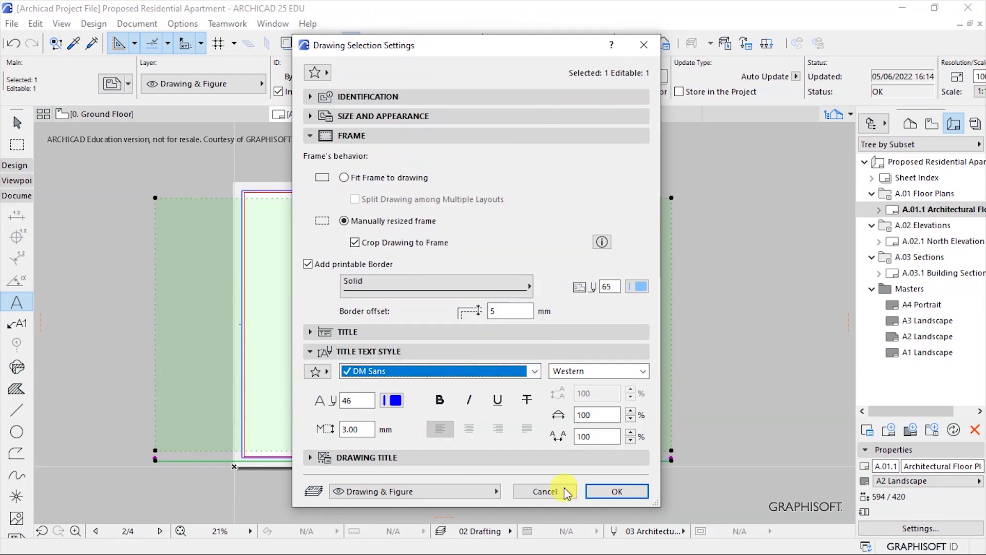
{"action": "left_click", "coordinate": [620, 491]}
Offset the floor plan frame's right edge inward, clear of the title block, and its left edge about 143 mm inward, inside the sheet border
{"action": "left_click", "coordinate": [671, 290]}
{"action": "left_click", "coordinate": [560, 308]}
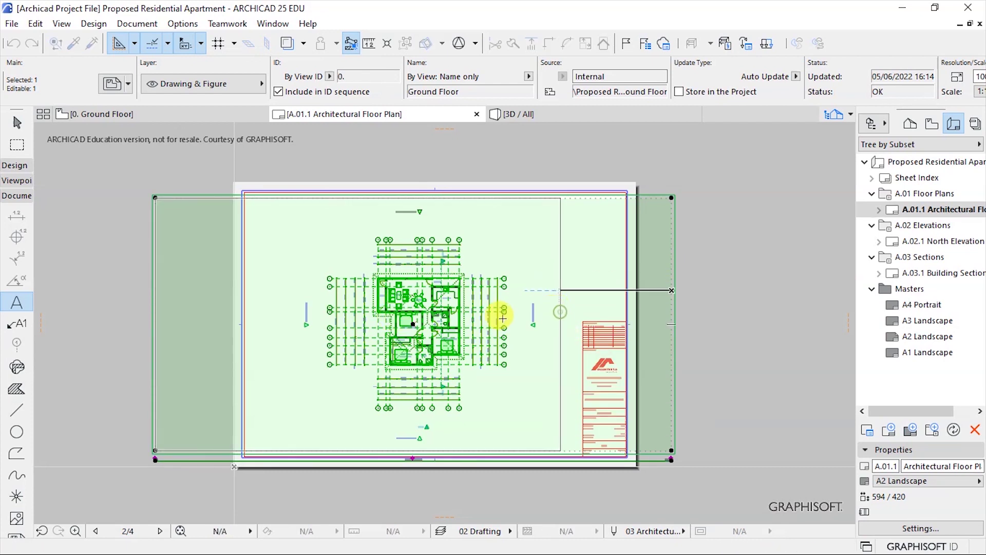
{"action": "left_click", "coordinate": [153, 334]}
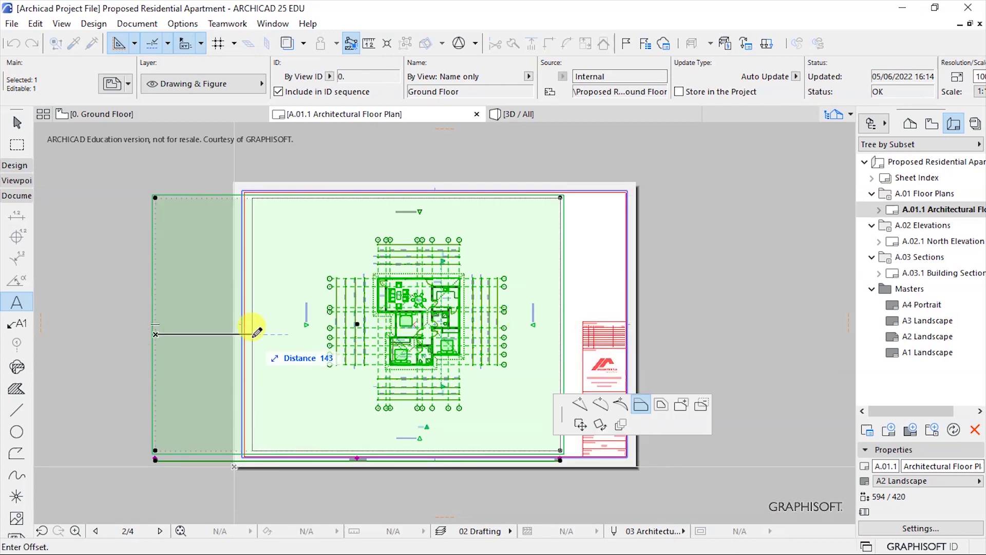
Move the floor plan drawing up so that its title sits inside the sheet's bottom border
{"action": "scroll", "coordinate": [411, 452], "scroll_direction": "up", "scroll_amount": 5}
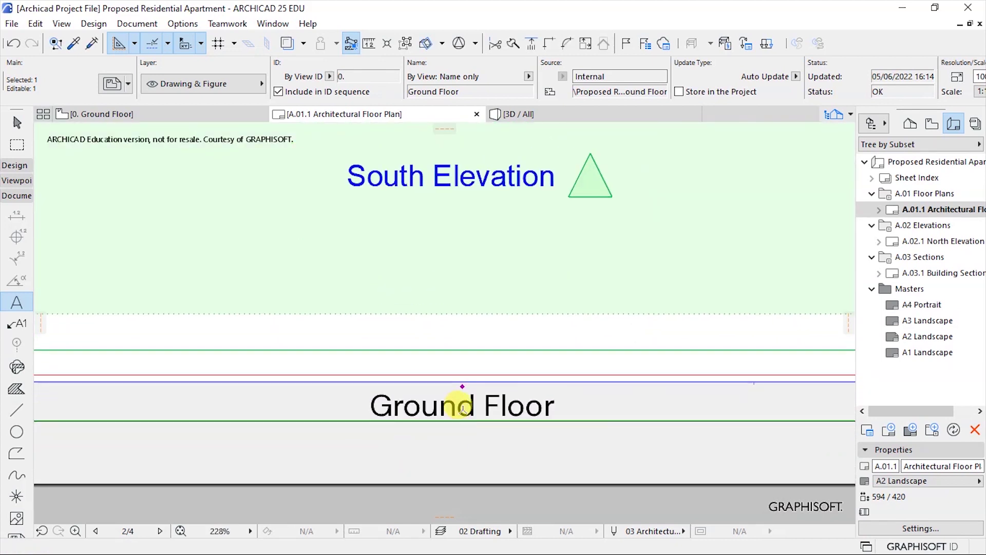
{"action": "scroll", "coordinate": [459, 353], "scroll_direction": "down", "scroll_amount": 3}
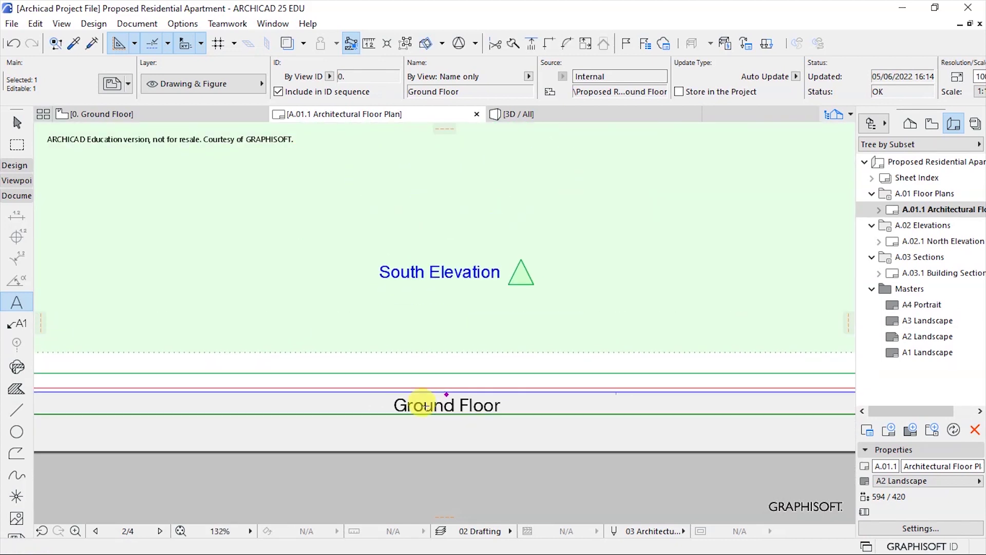
{"action": "scroll", "coordinate": [453, 351], "scroll_direction": "down", "scroll_amount": 8}
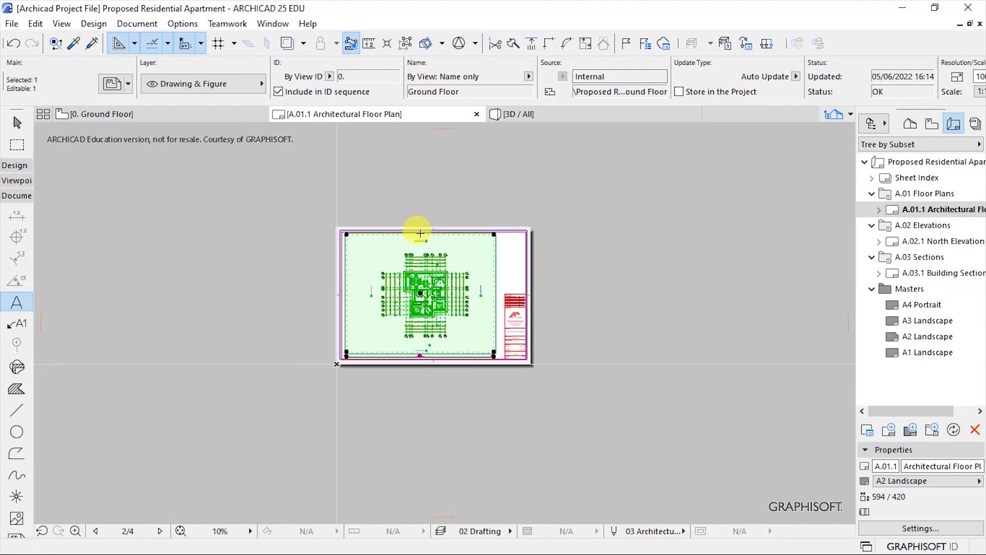
{"action": "scroll", "coordinate": [418, 227], "scroll_direction": "up", "scroll_amount": 3}
{"action": "scroll", "coordinate": [386, 251], "scroll_direction": "down", "scroll_amount": 4}
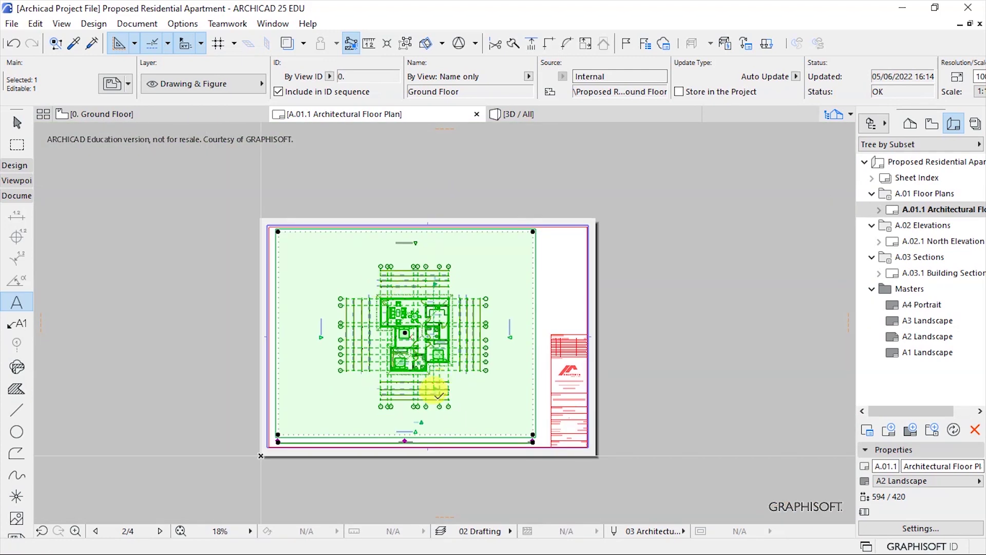
{"action": "scroll", "coordinate": [401, 444], "scroll_direction": "up", "scroll_amount": 5}
{"action": "scroll", "coordinate": [388, 428], "scroll_direction": "up", "scroll_amount": 5}
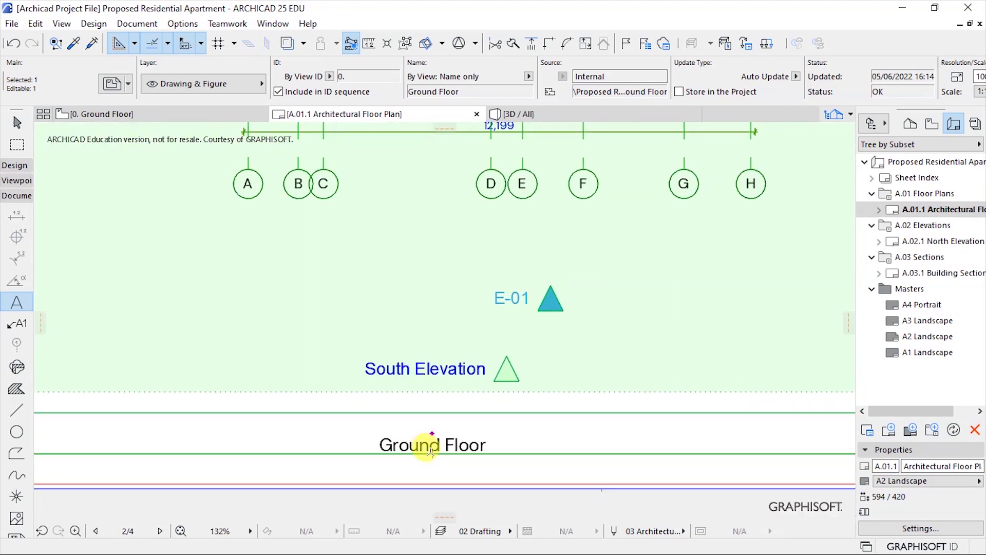
Give the floor plan drawing the custom name "Architectural Floor Plan" and apply the drawing settings
{"action": "double_click", "coordinate": [231, 161]}
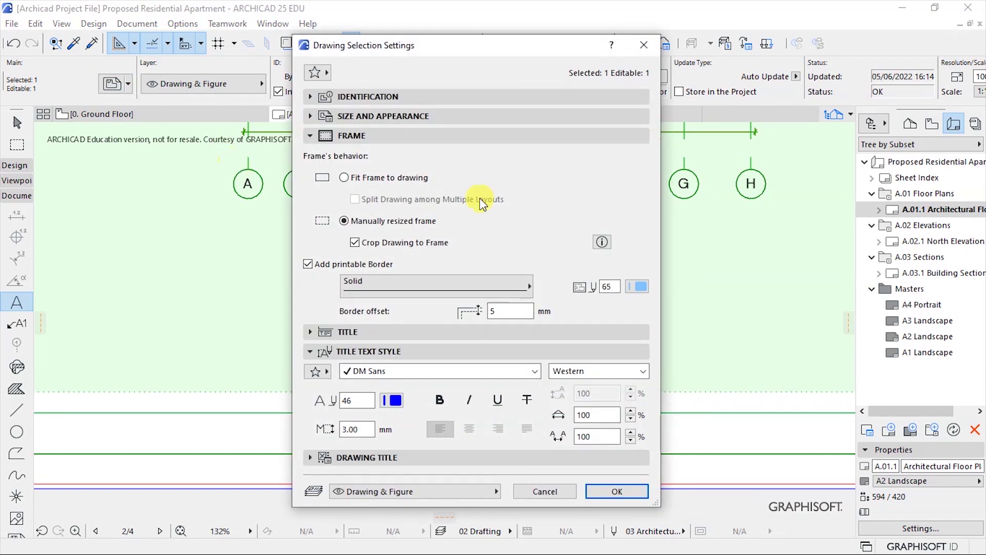
{"action": "left_click", "coordinate": [384, 99]}
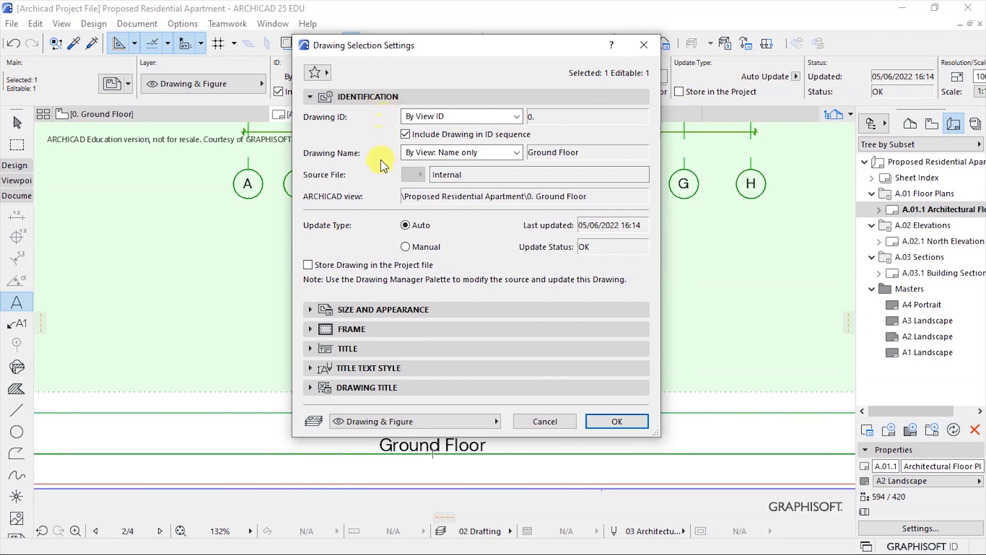
{"action": "left_click", "coordinate": [427, 156]}
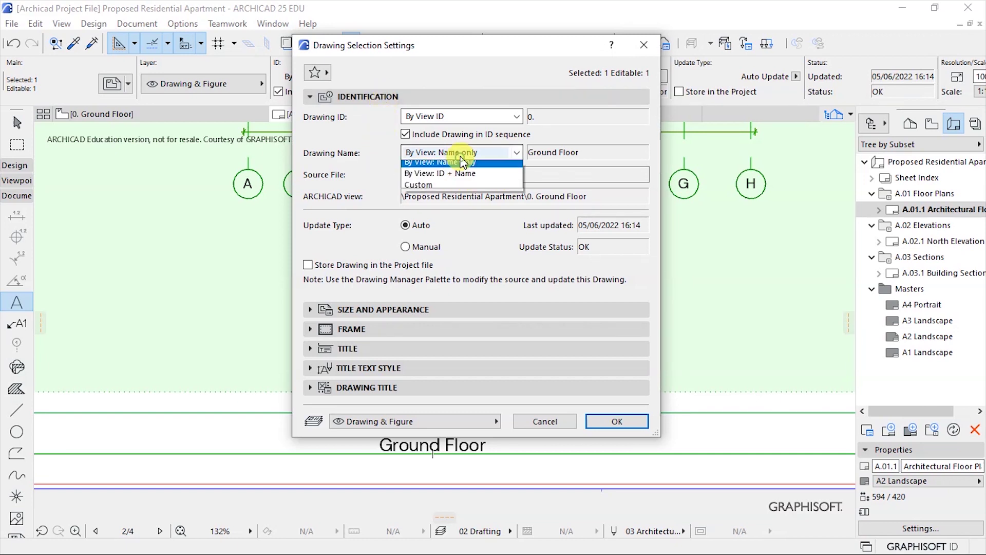
{"action": "left_click", "coordinate": [426, 190]}
{"action": "left_click", "coordinate": [554, 152]}
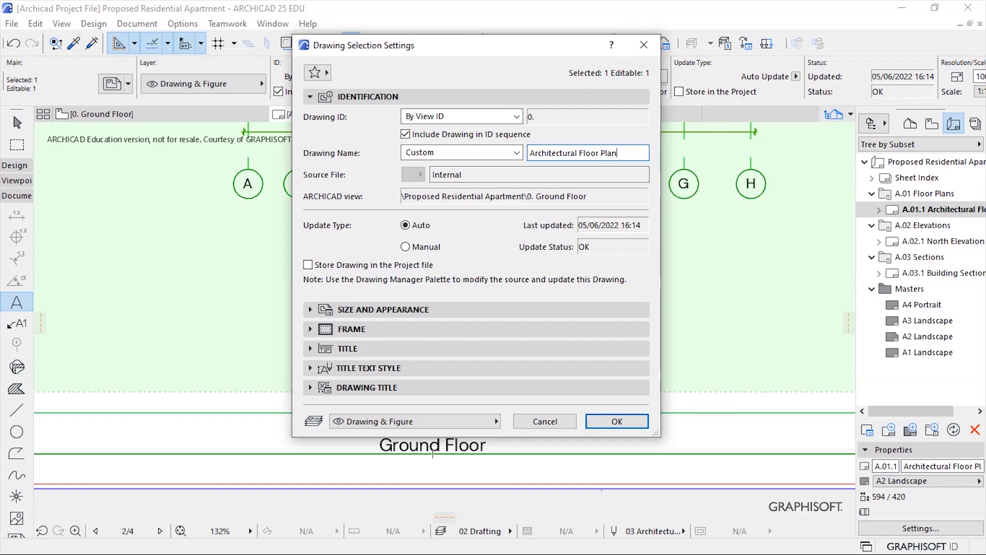
{"action": "left_click", "coordinate": [616, 420]}
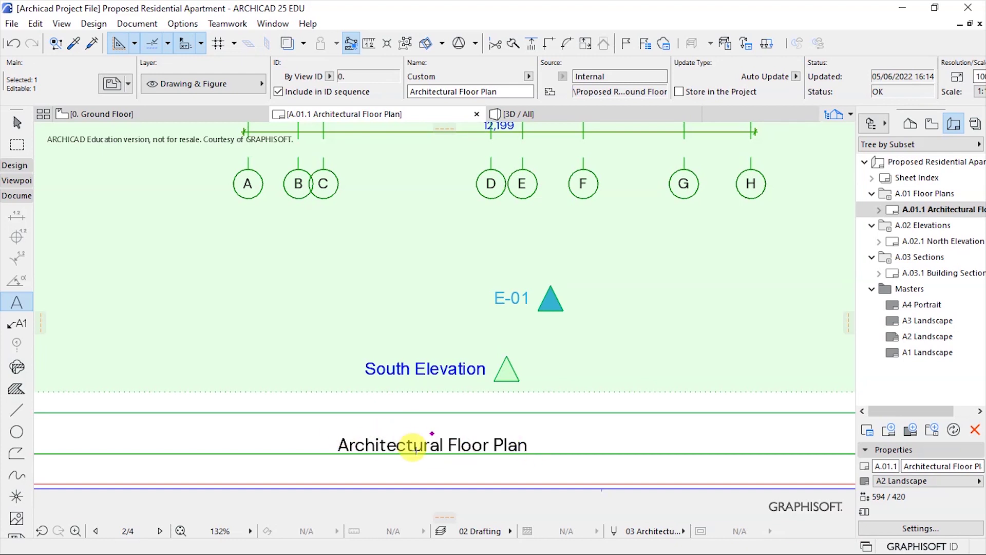
{"action": "scroll", "coordinate": [328, 485], "scroll_direction": "down", "scroll_amount": 10}
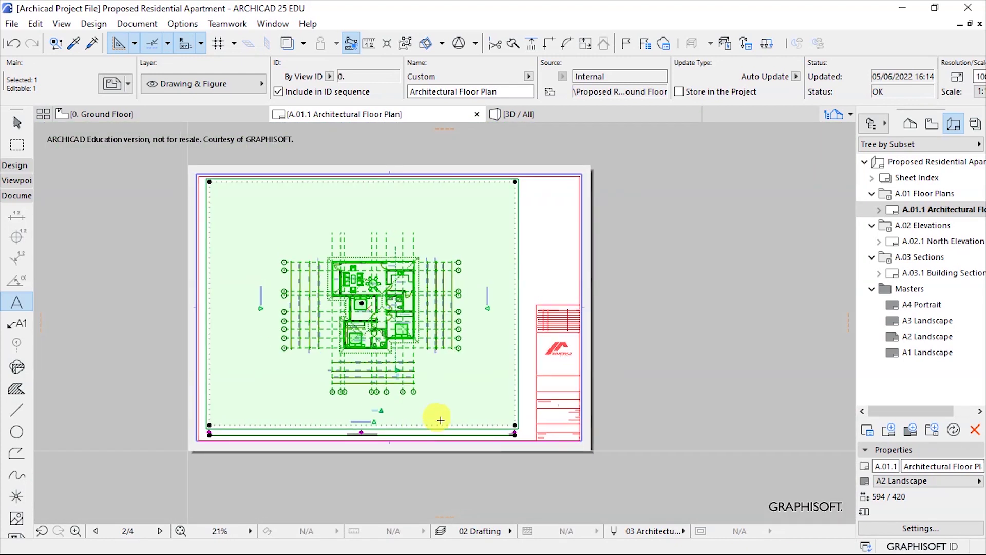
Examine the title block's drawing name and the placed floor plan on the A.01.1 Architectural Floor Plan layout, with the drawing deselected
{"action": "scroll", "coordinate": [542, 391], "scroll_direction": "up", "scroll_amount": 6}
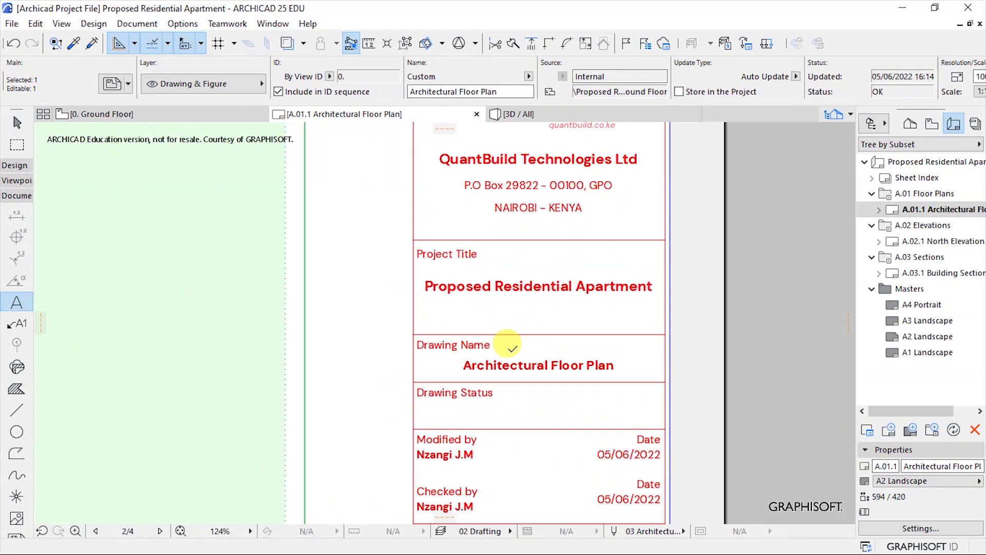
{"action": "scroll", "coordinate": [546, 383], "scroll_direction": "down", "scroll_amount": 5}
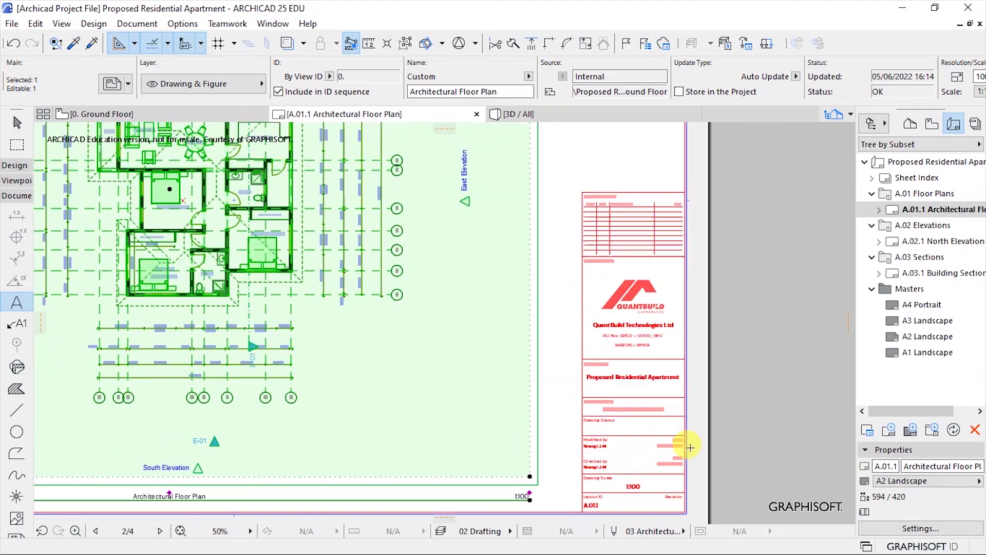
{"action": "left_click", "coordinate": [653, 223]}
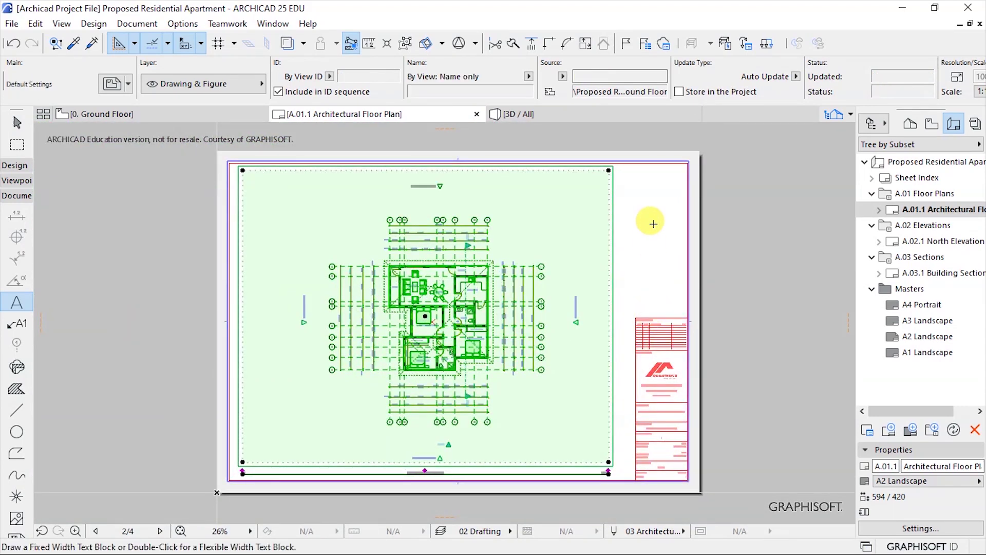
{"action": "scroll", "coordinate": [455, 297], "scroll_direction": "up", "scroll_amount": 4}
{"action": "scroll", "coordinate": [455, 297], "scroll_direction": "down", "scroll_amount": 4}
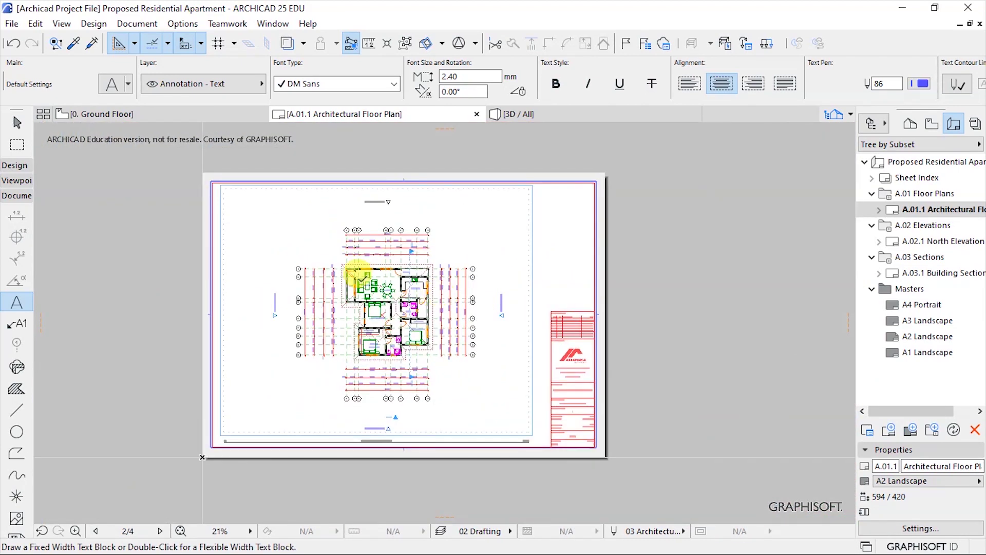
{"action": "scroll", "coordinate": [329, 252], "scroll_direction": "up", "scroll_amount": 2}
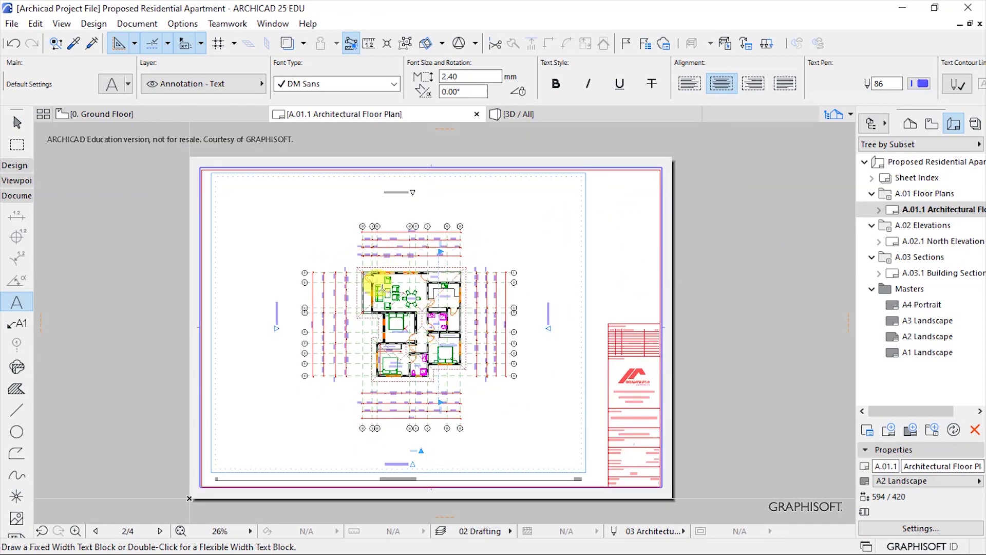
{"action": "scroll", "coordinate": [531, 392], "scroll_direction": "up", "scroll_amount": 3}
{"action": "scroll", "coordinate": [374, 264], "scroll_direction": "down", "scroll_amount": 3}
{"action": "scroll", "coordinate": [374, 275], "scroll_direction": "up", "scroll_amount": 4}
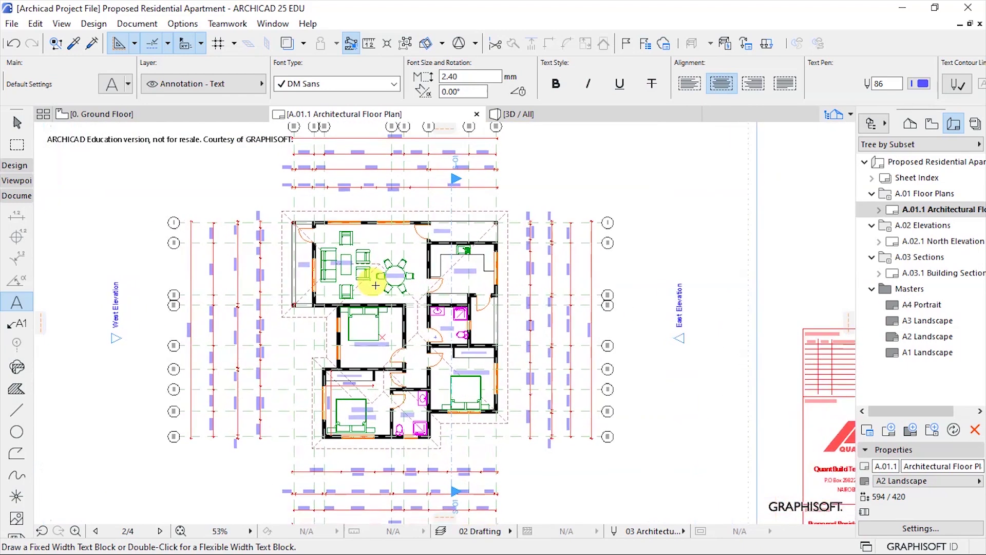
{"action": "scroll", "coordinate": [315, 268], "scroll_direction": "up", "scroll_amount": 3}
Review the whole A.02.1 North Elevation layout and open the A.03.1 Building Section layout
{"action": "double_click", "coordinate": [921, 243]}
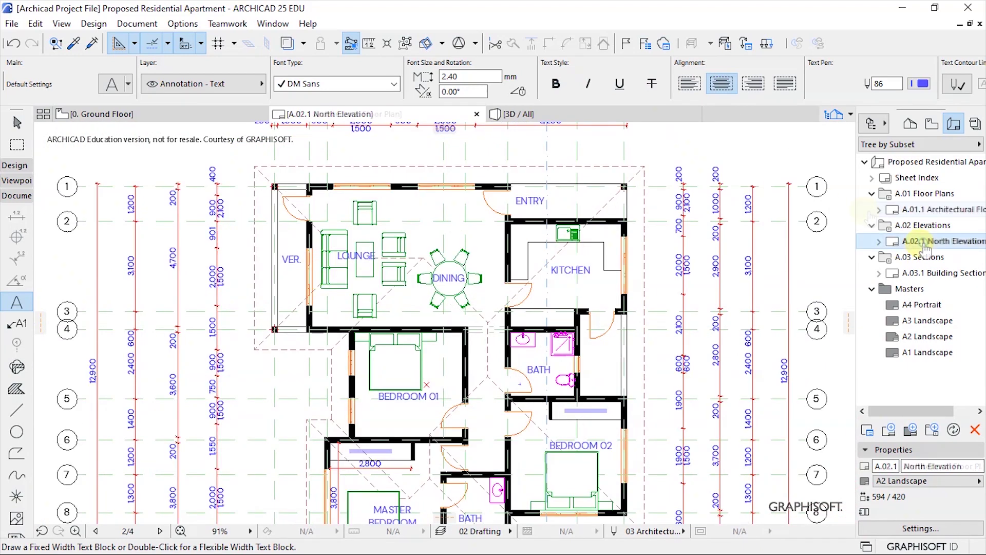
{"action": "scroll", "coordinate": [414, 297], "scroll_direction": "down", "scroll_amount": 5}
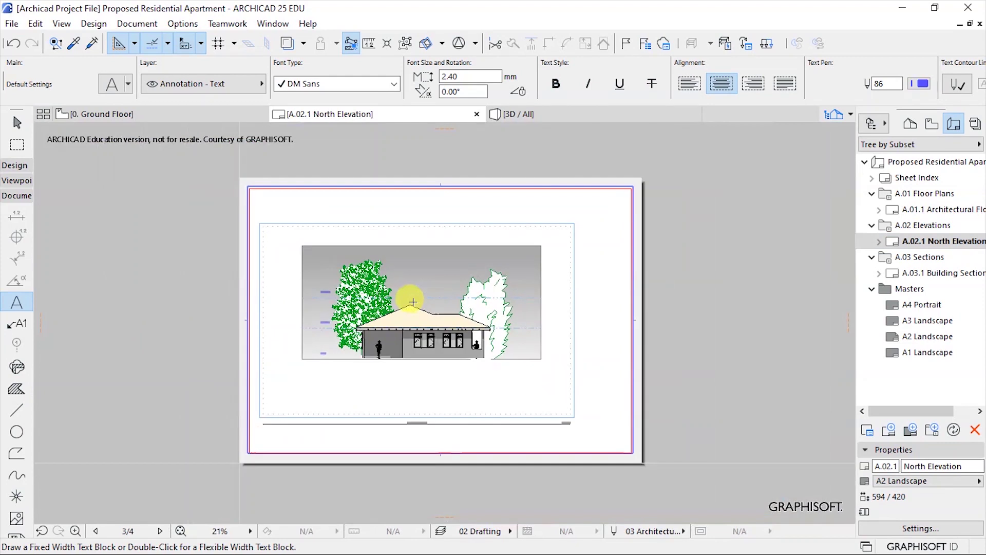
{"action": "double_click", "coordinate": [922, 273]}
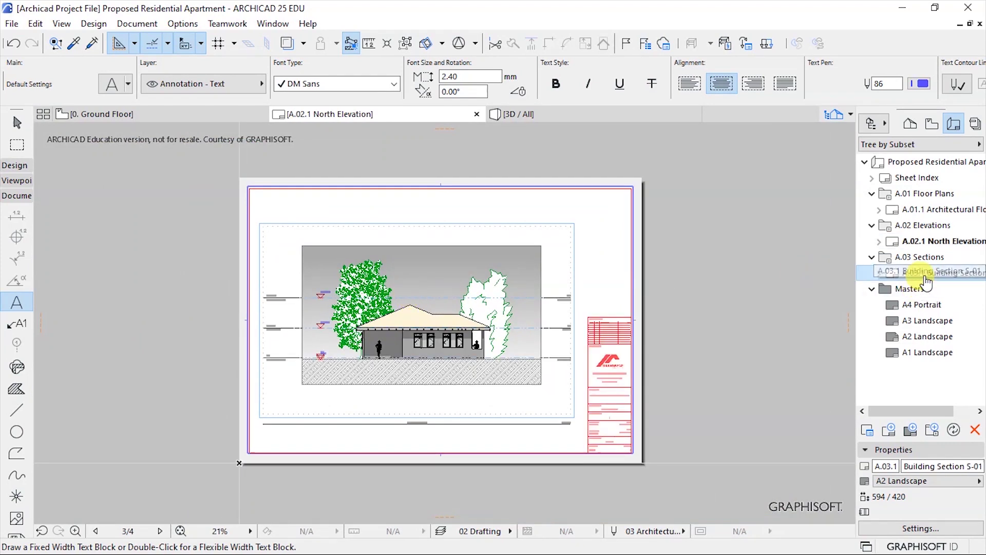